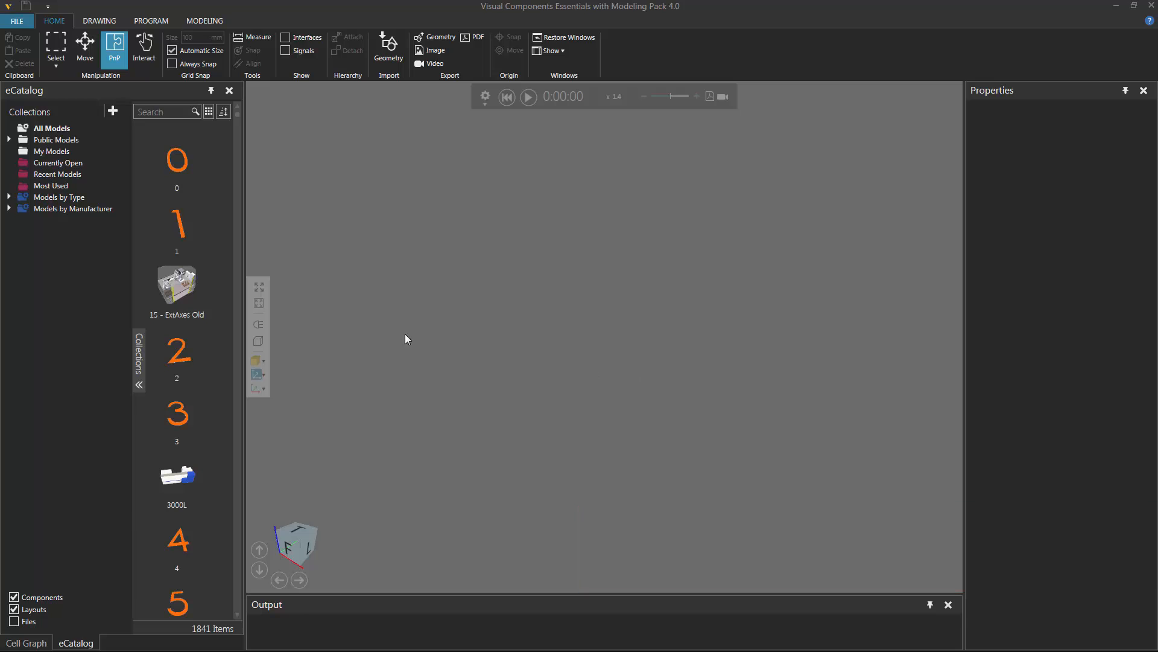
Add a Basic Feeder from the Feeders collection to the layout and set its ConveyorWidth to 200
click(9, 197)
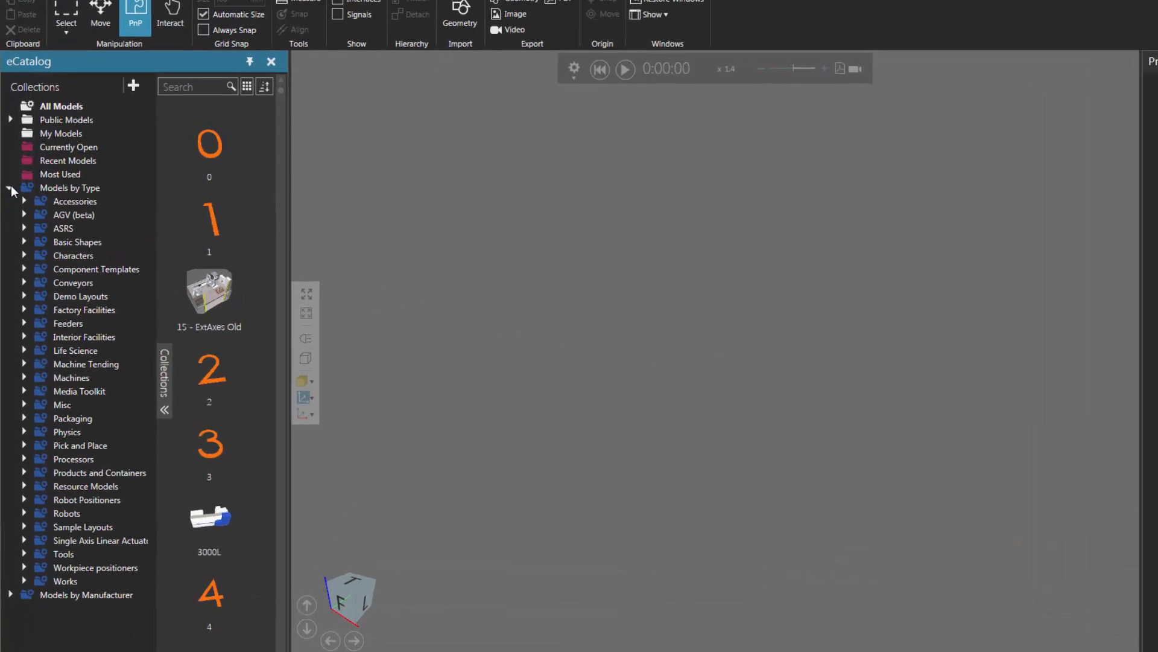
click(77, 343)
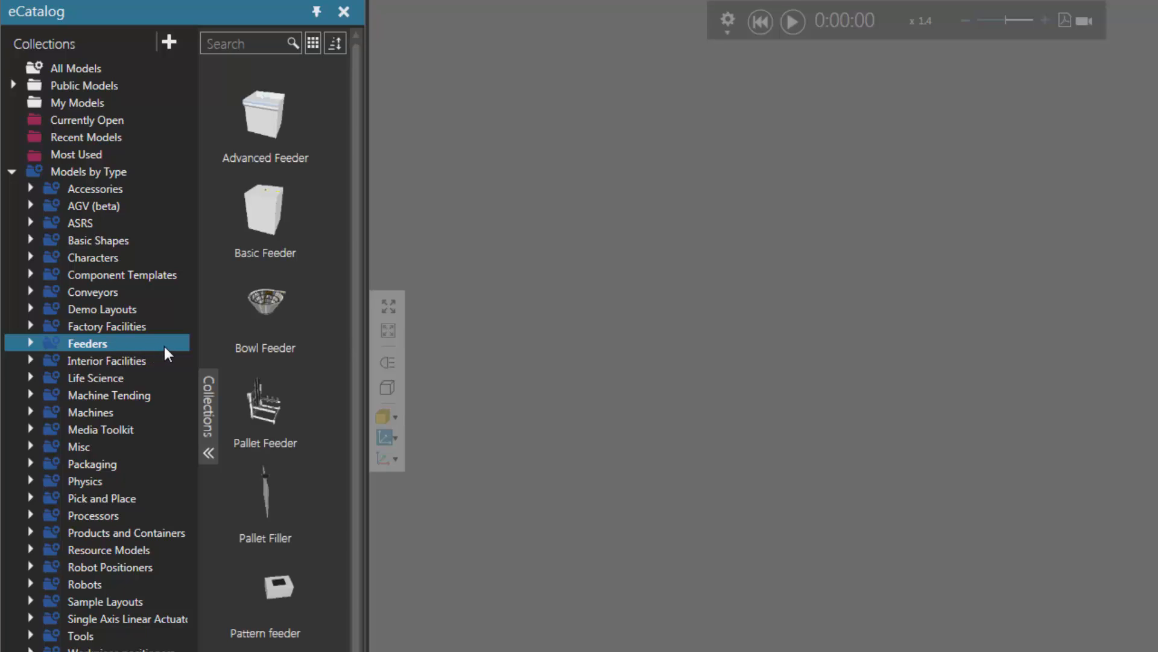
double_click(256, 218)
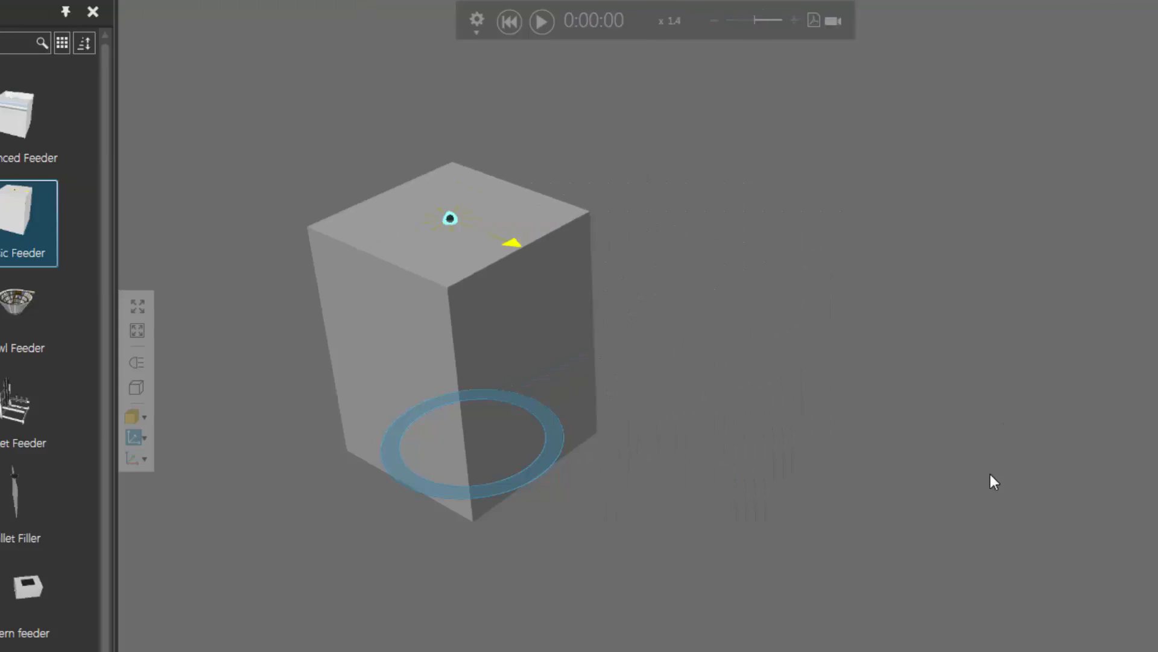
double_click(990, 500)
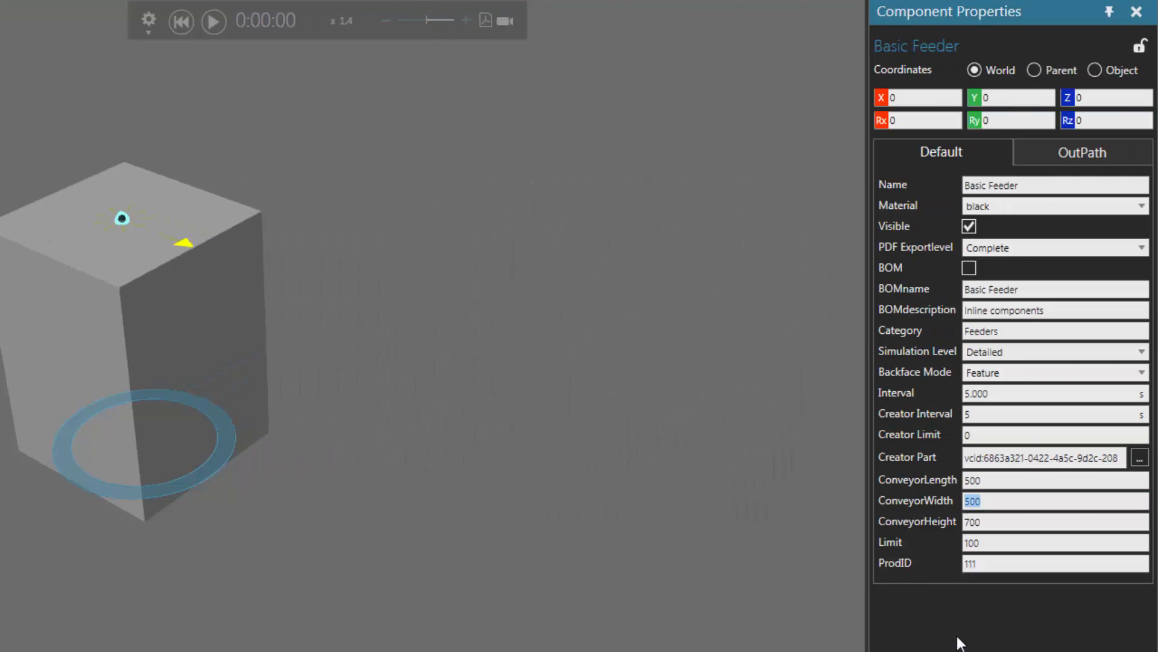
text(200)
key(Tab)
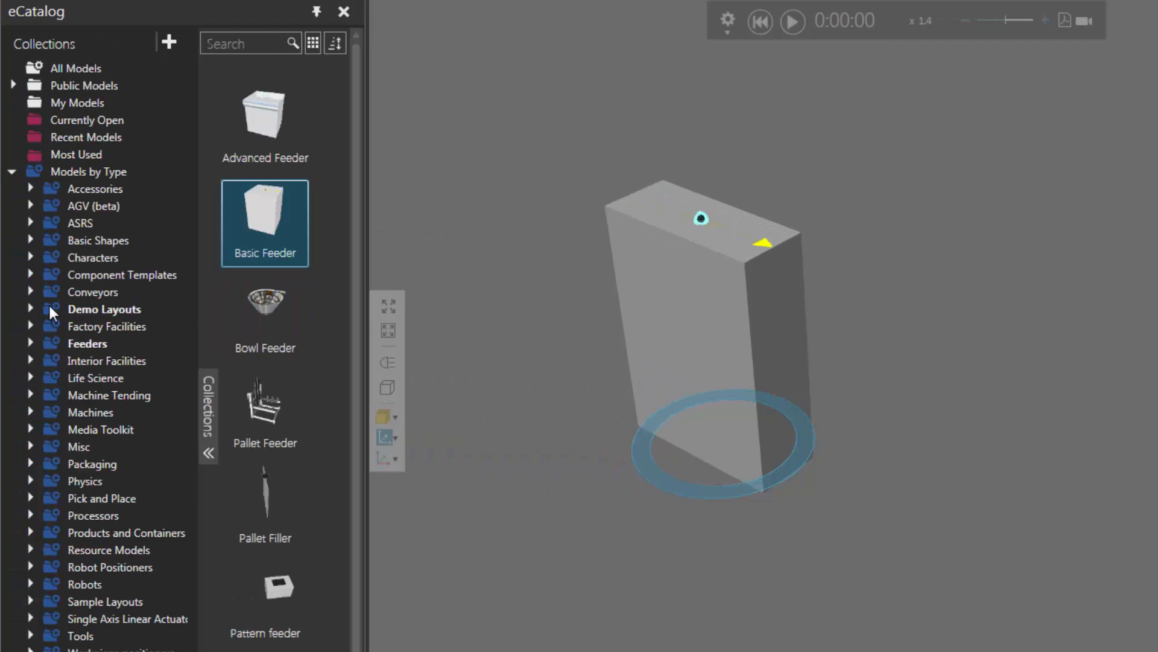
Add a Batcher from the Visual Components conveyors collection and connect its start to the Basic Feeder's output
click(30, 292)
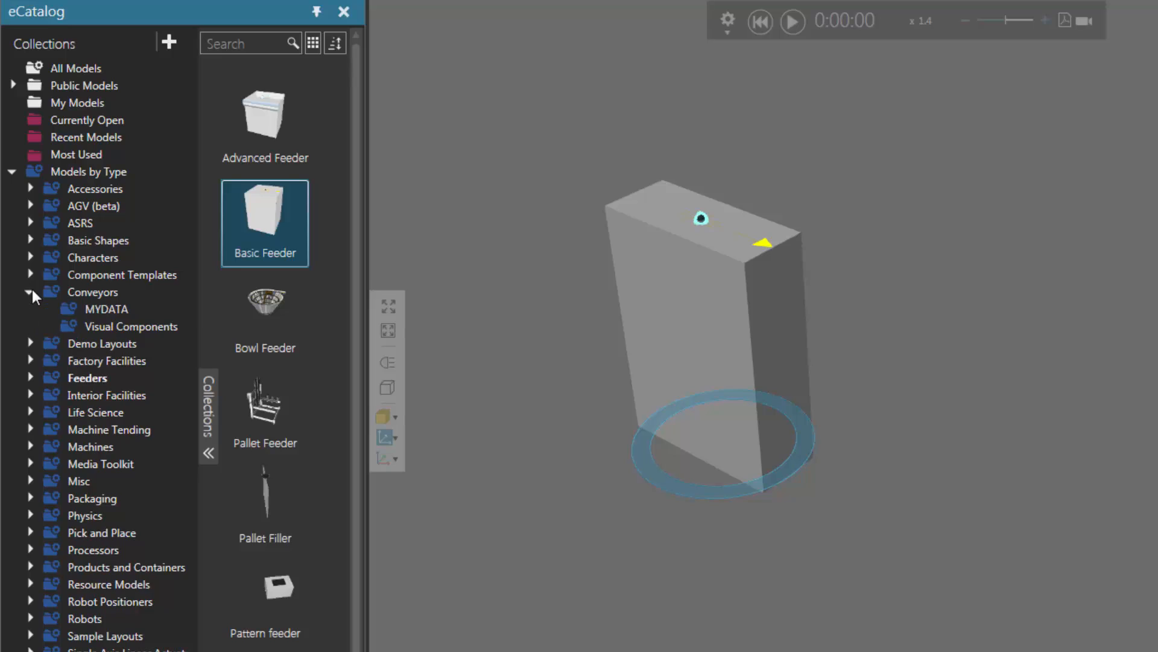
click(96, 326)
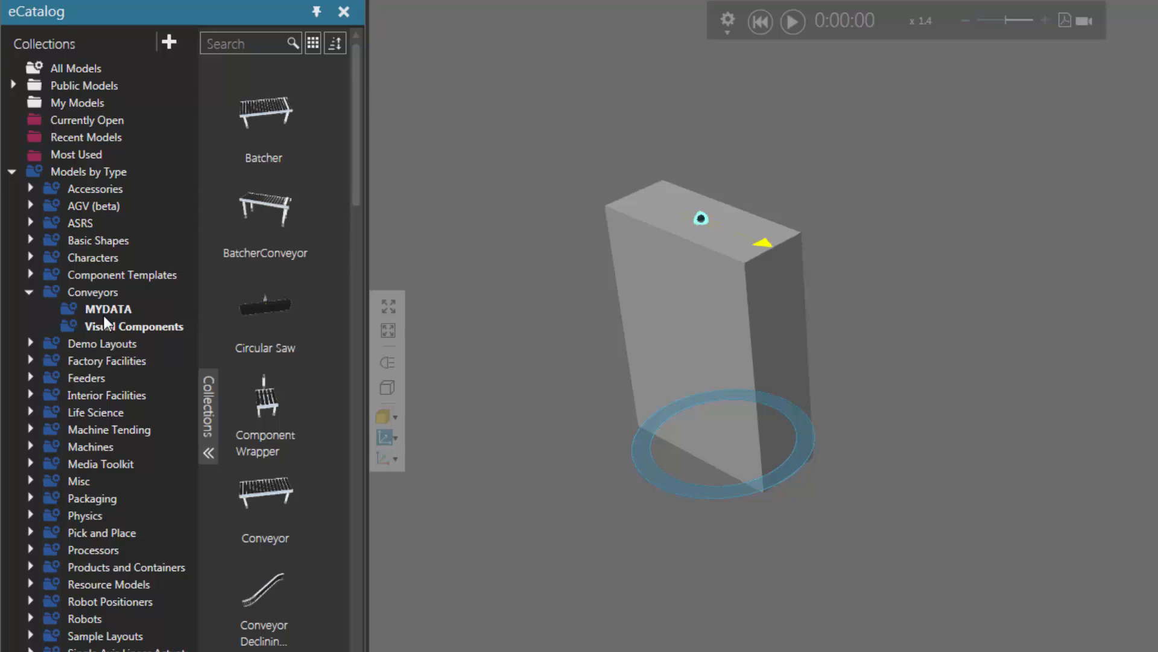
click(250, 148)
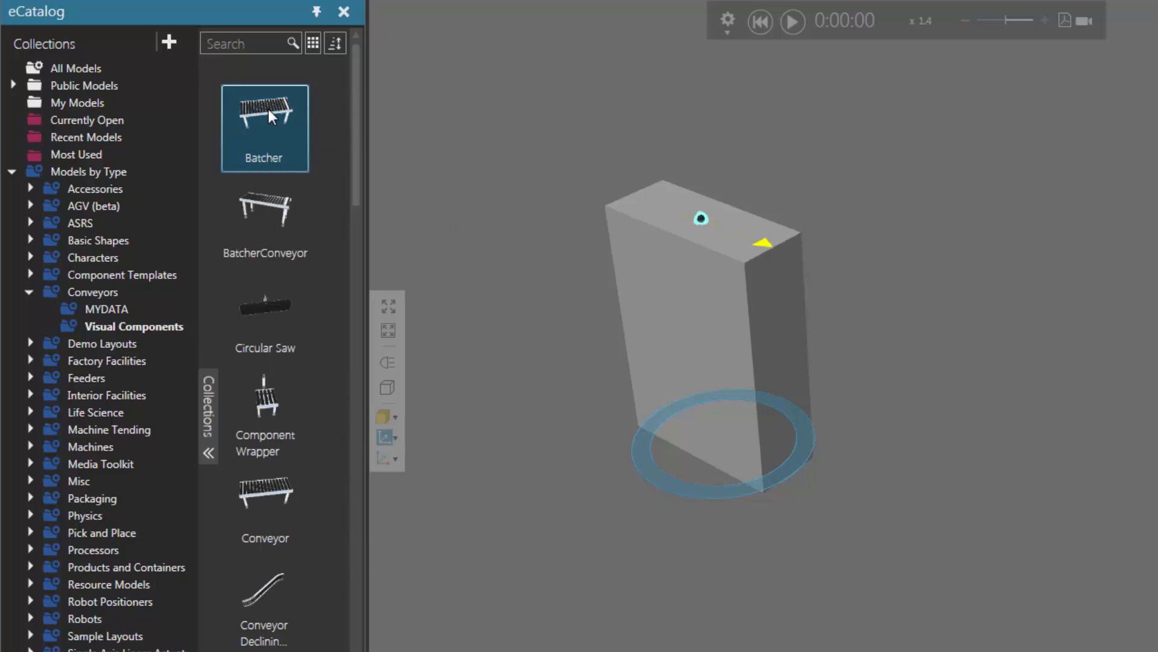
drag(269, 110, 1055, 380)
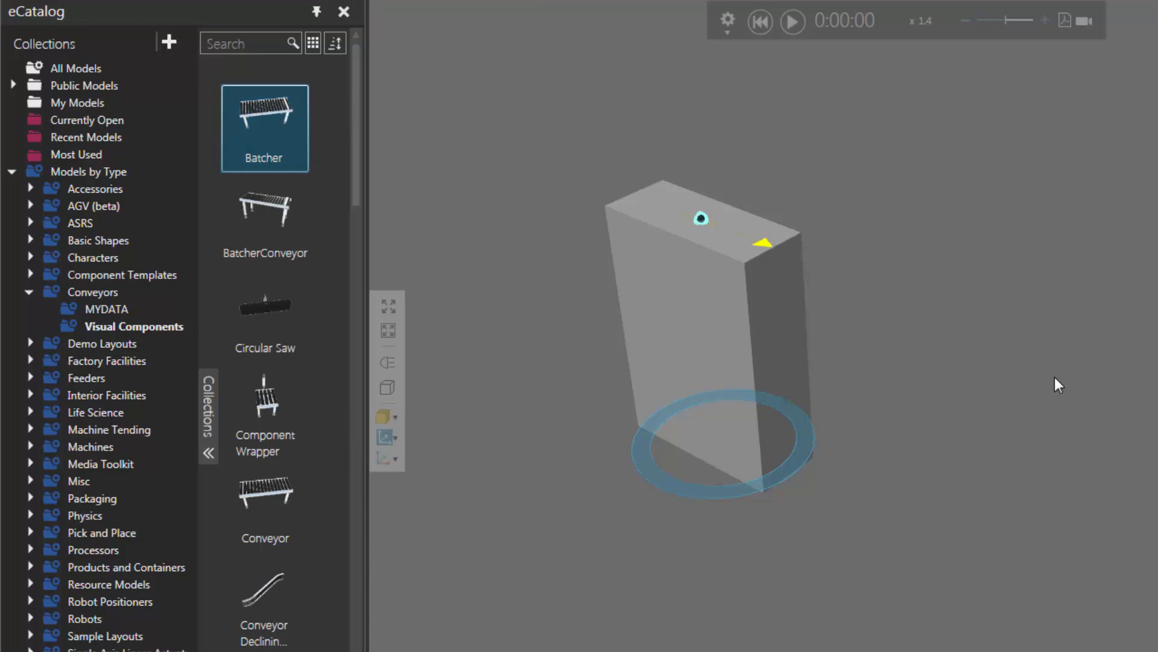
drag(1146, 278, 945, 329)
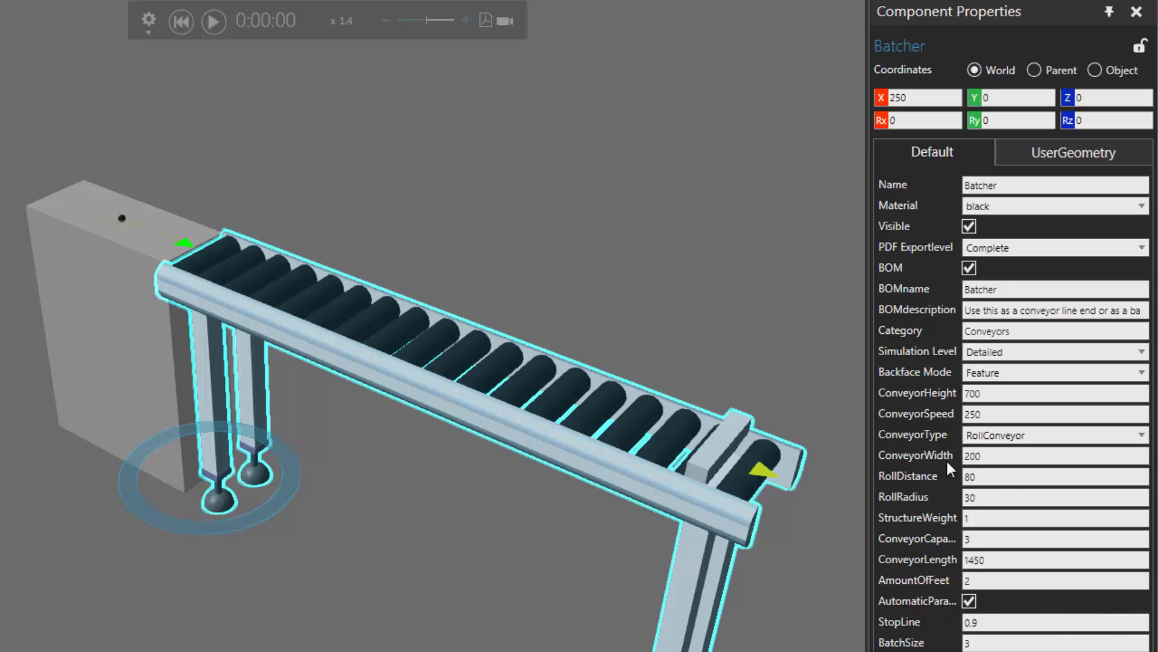
Disable deleting finished batches and packing batches in the Batcher's properties, keeping ConveyorWidth 200 and BatchSize 3
click(986, 456)
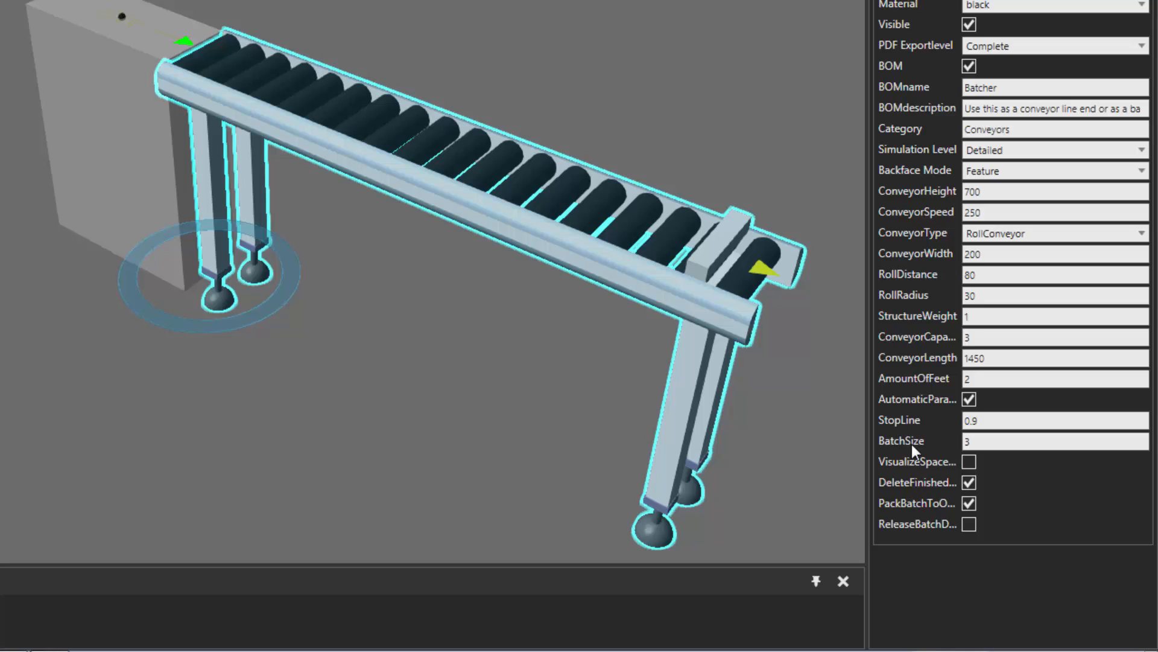
click(980, 441)
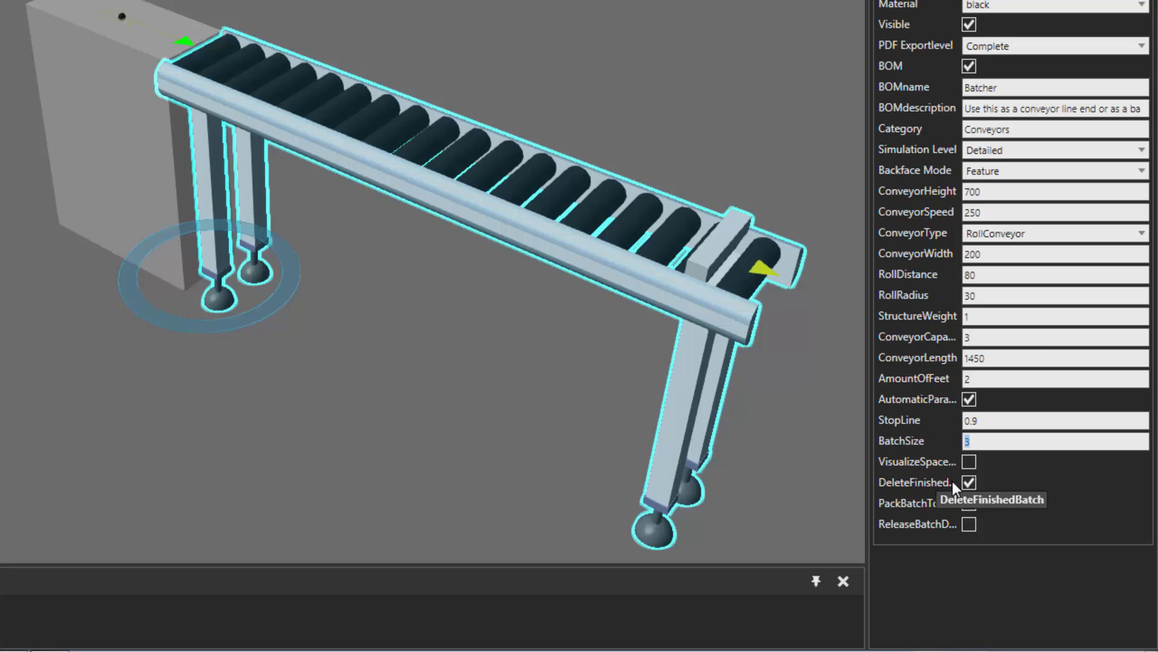
click(968, 484)
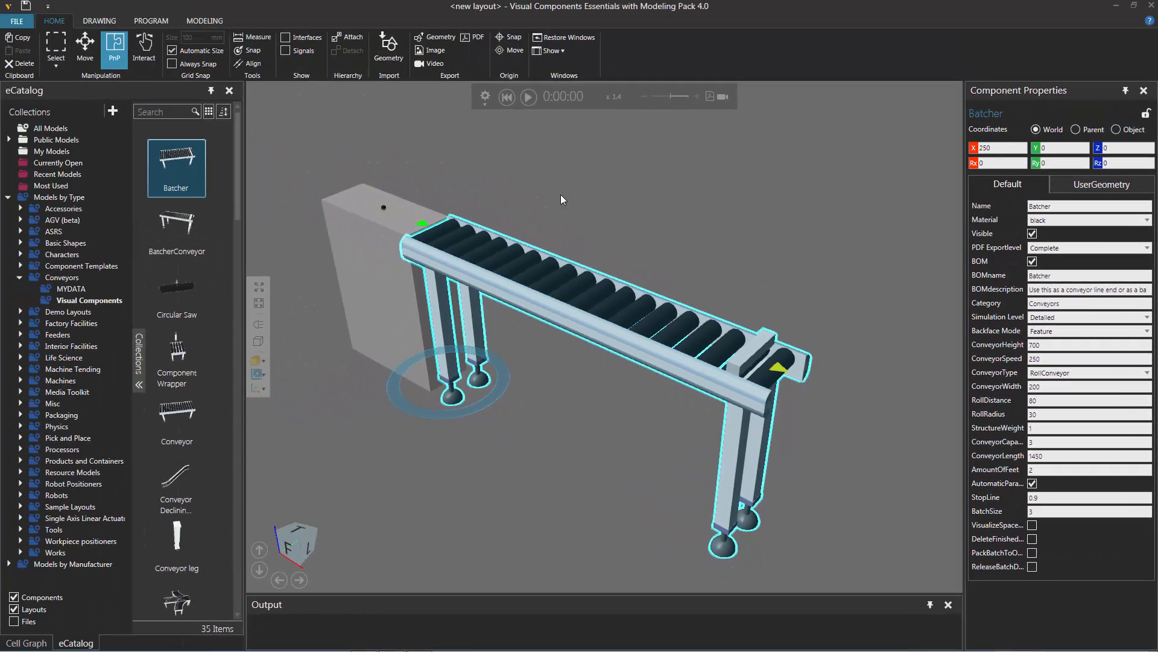
Run the simulation, pause it to examine the cylinders queued at the Batcher's end, and reset the simulation
click(423, 5)
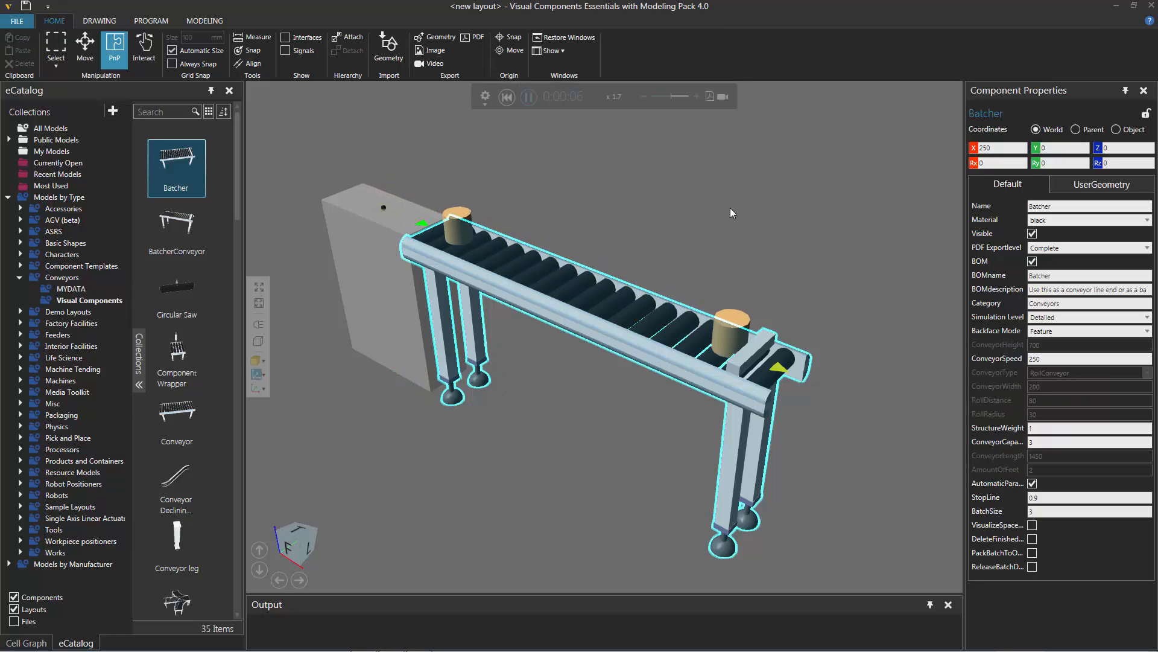
click(747, 315)
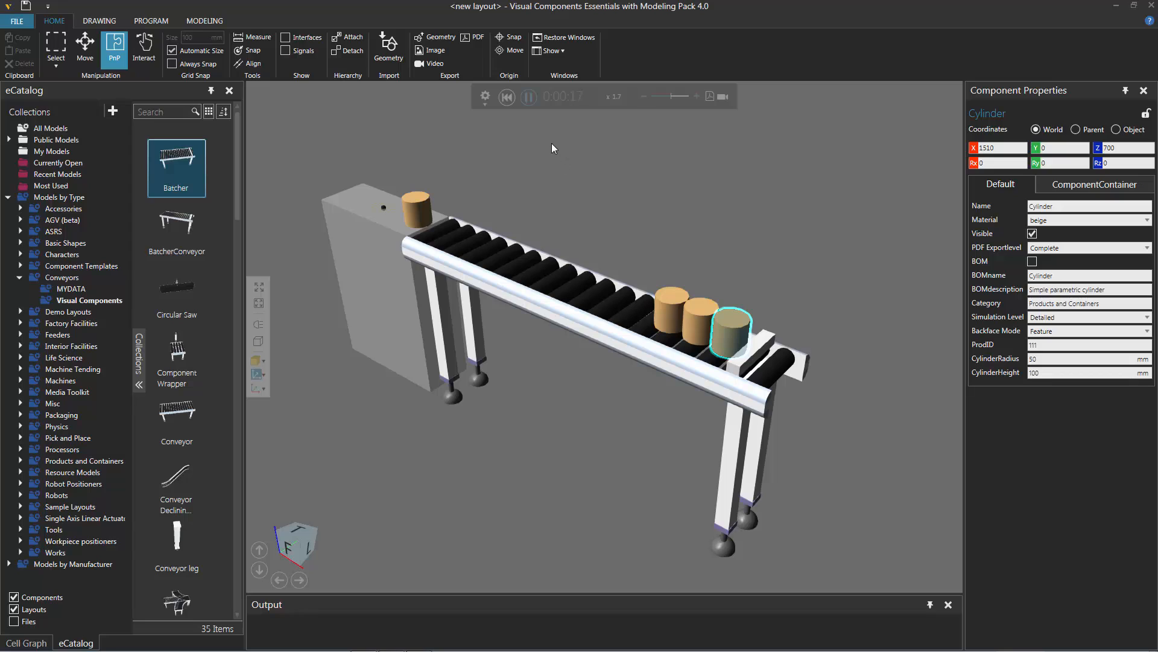
click(529, 98)
drag(727, 317, 671, 291)
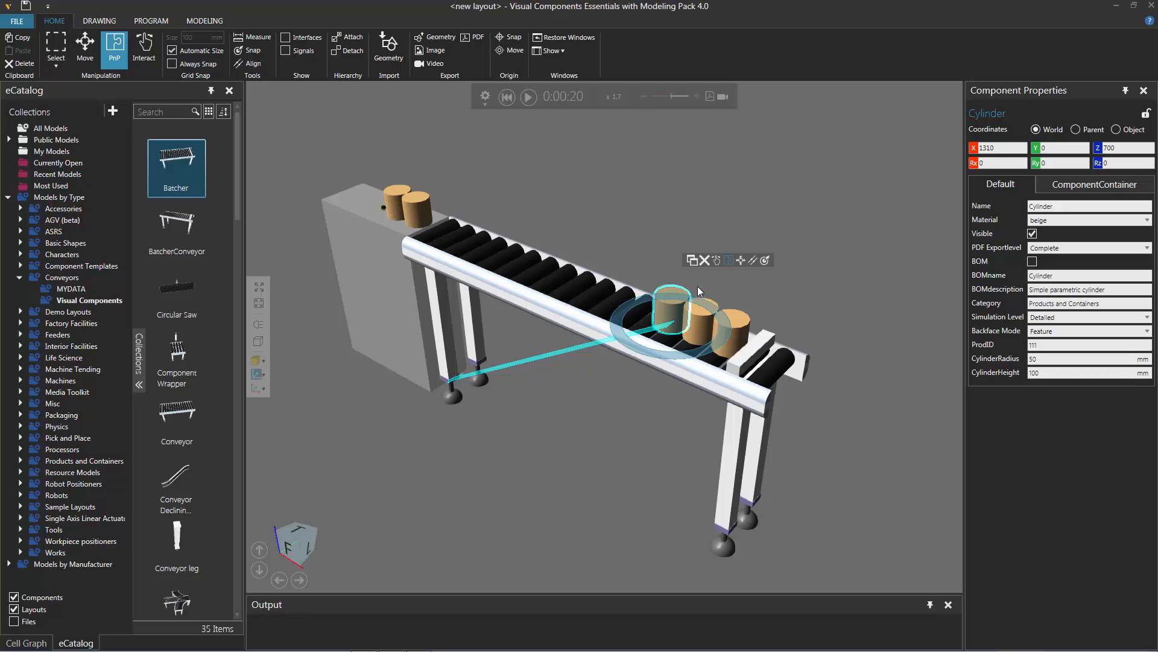
click(508, 97)
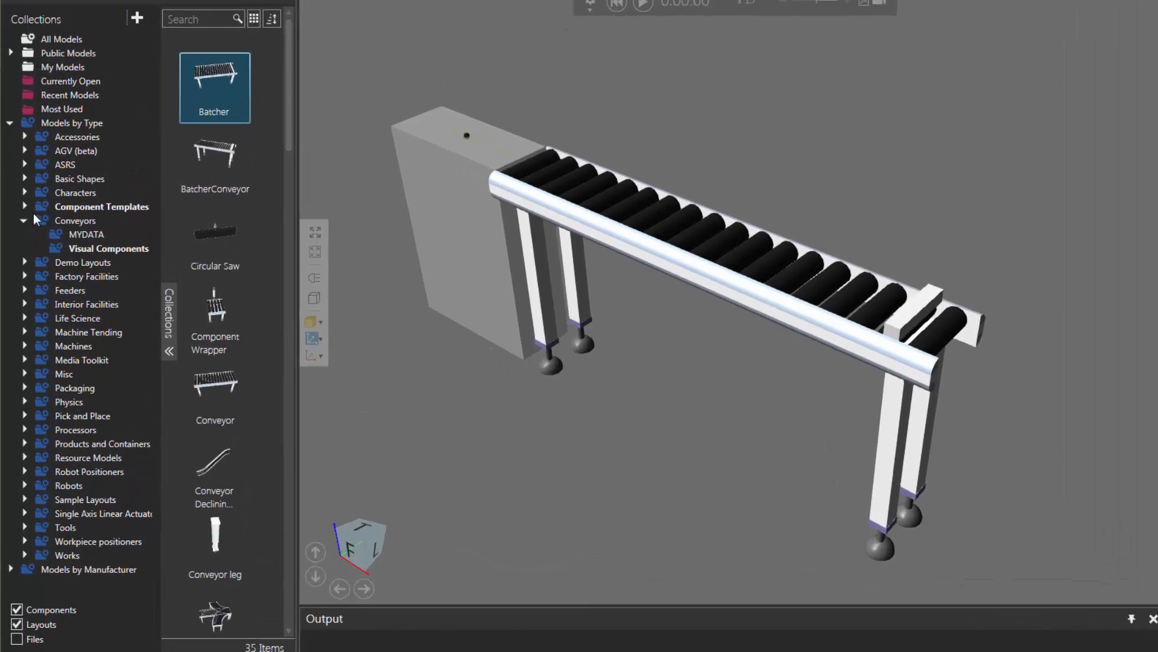
Add the Generic Articulated Robot from the Visual Components robots collection to the layout behind the conveyor
click(26, 221)
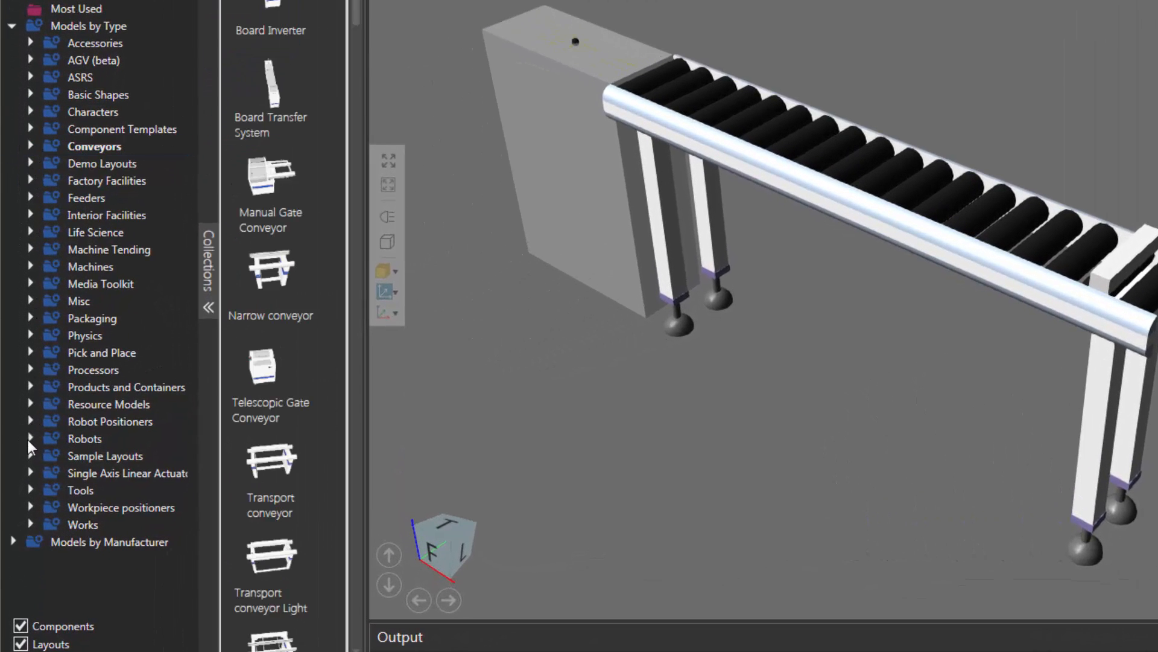
click(29, 438)
drag(183, 256, 179, 519)
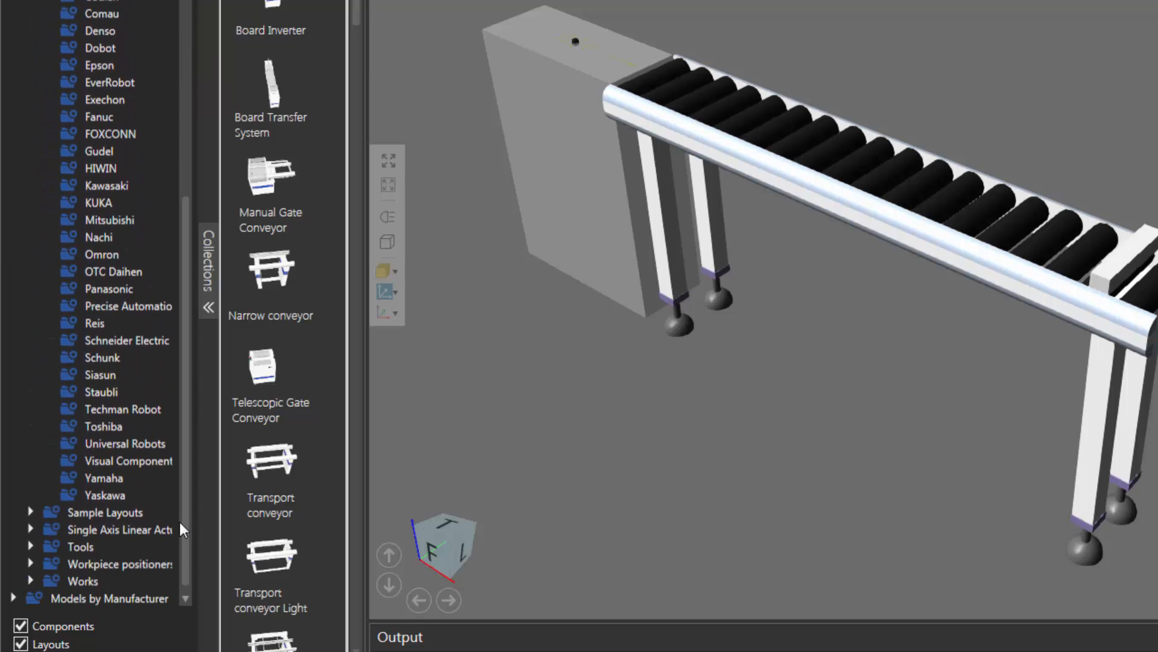
click(139, 463)
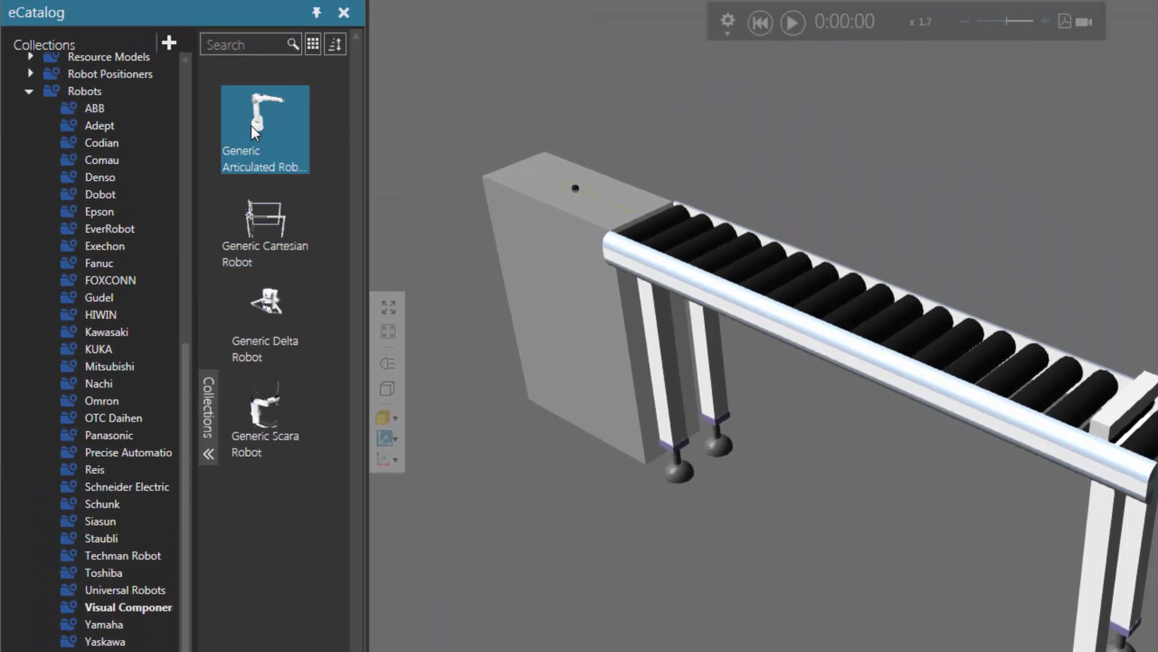
mouse_move(253, 123)
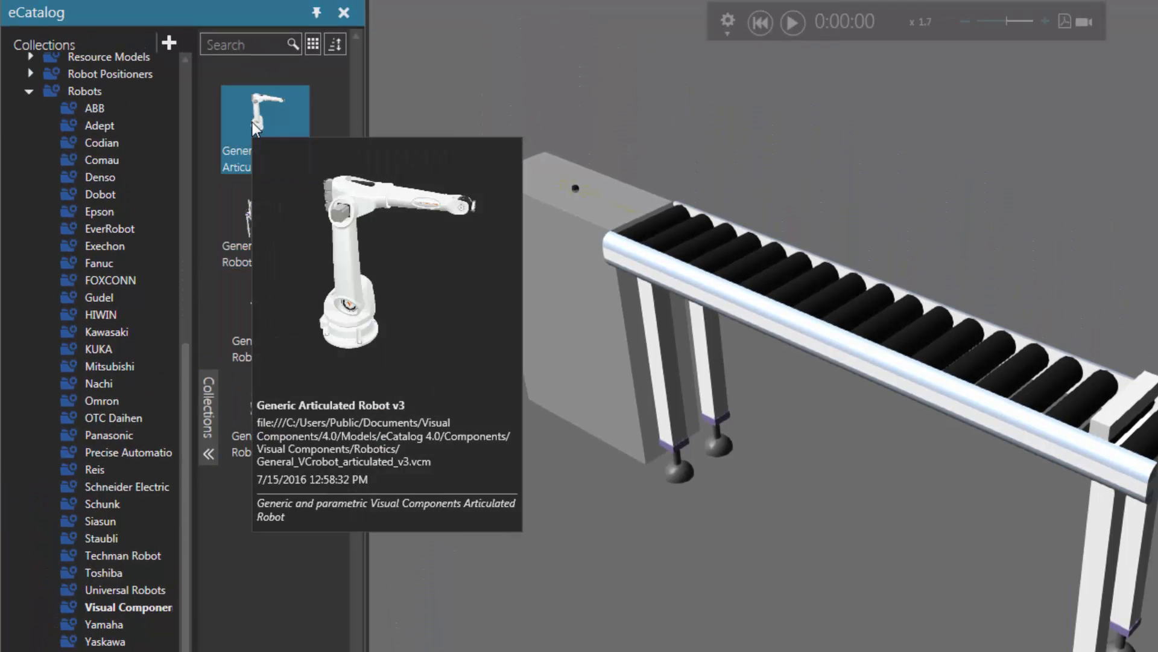
click(252, 123)
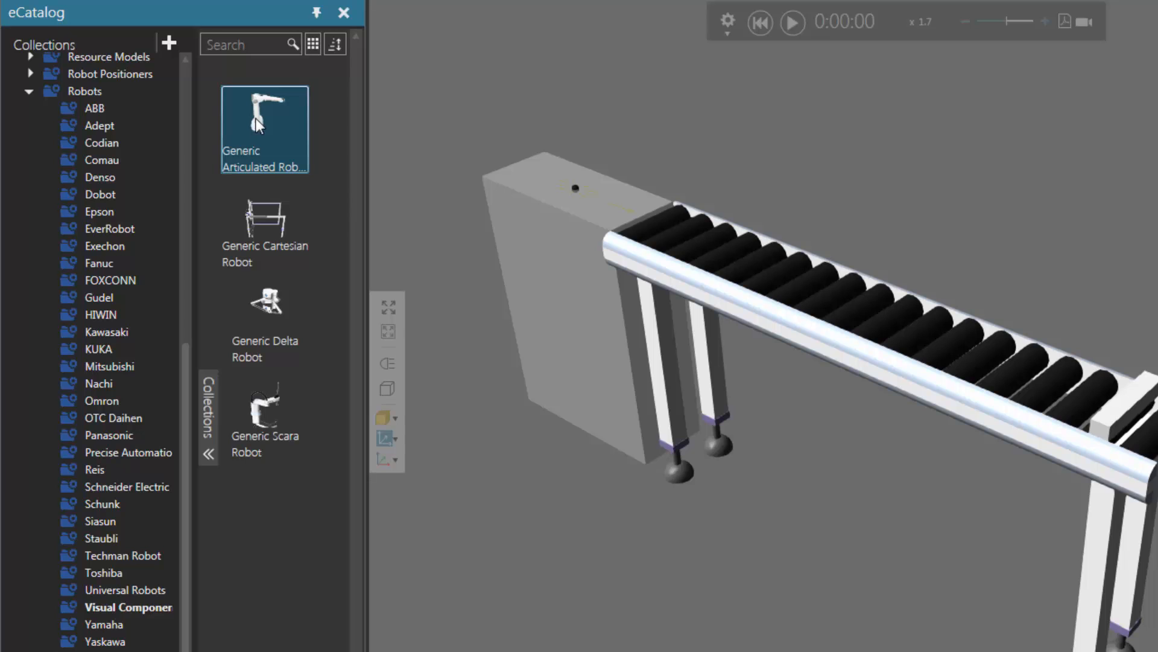
drag(256, 118, 935, 209)
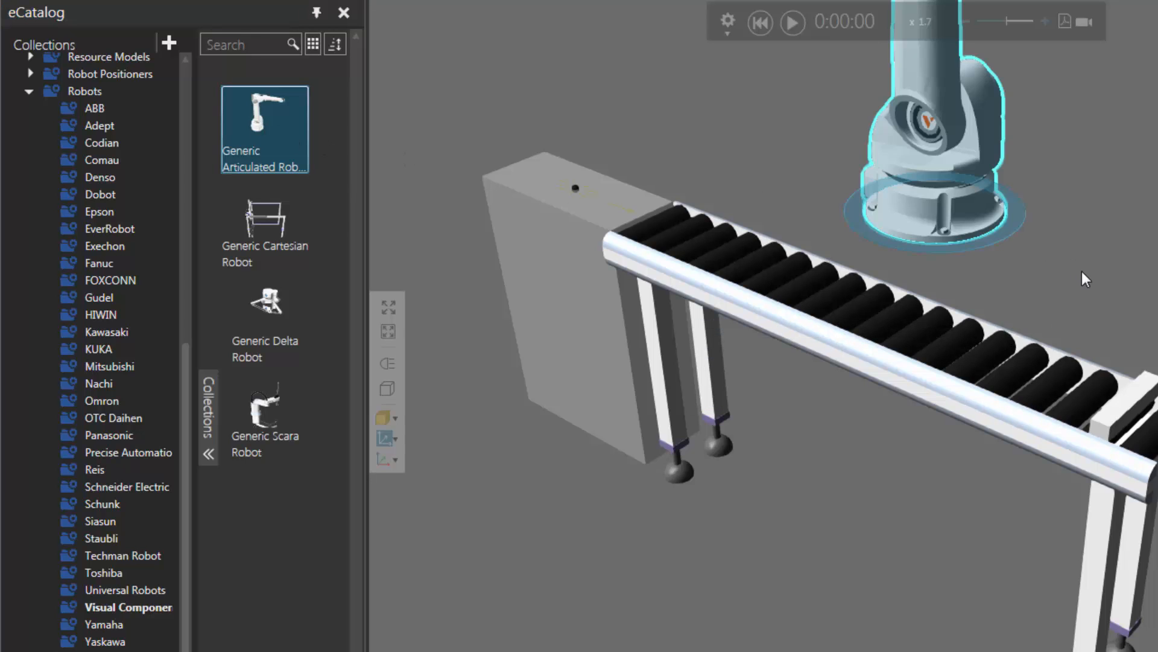
Move the robot closer to the Batcher so its base stands beside the conveyor's end section
scroll(1074, 281, down, 3)
middle_drag(1144, 273, 995, 422)
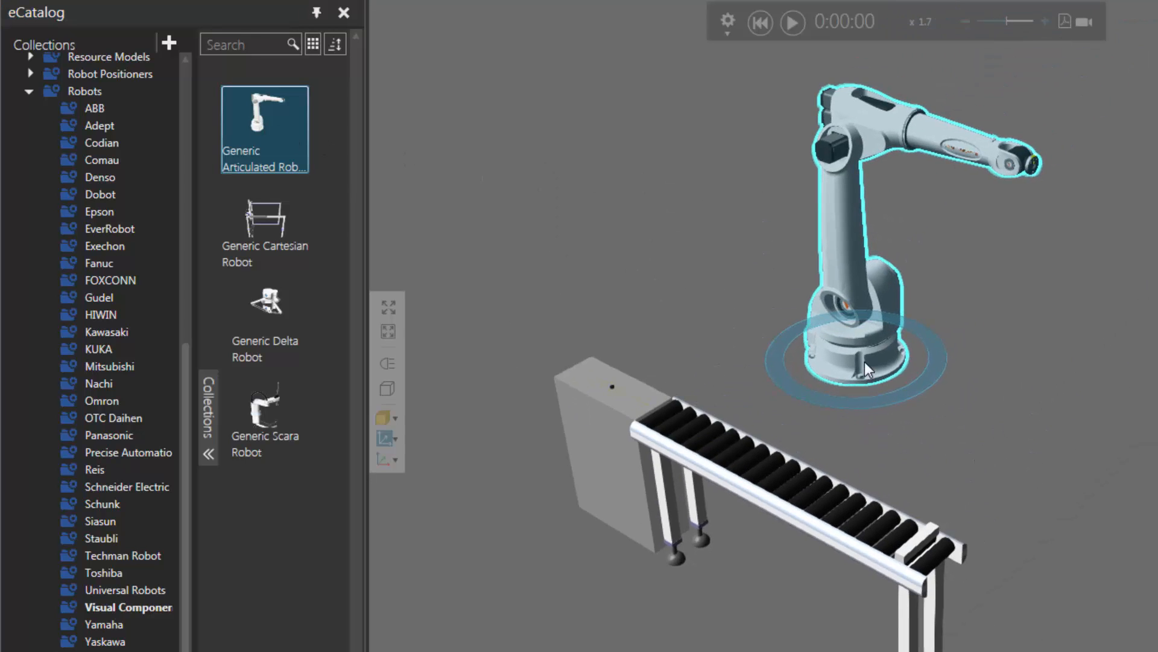
drag(864, 361, 884, 477)
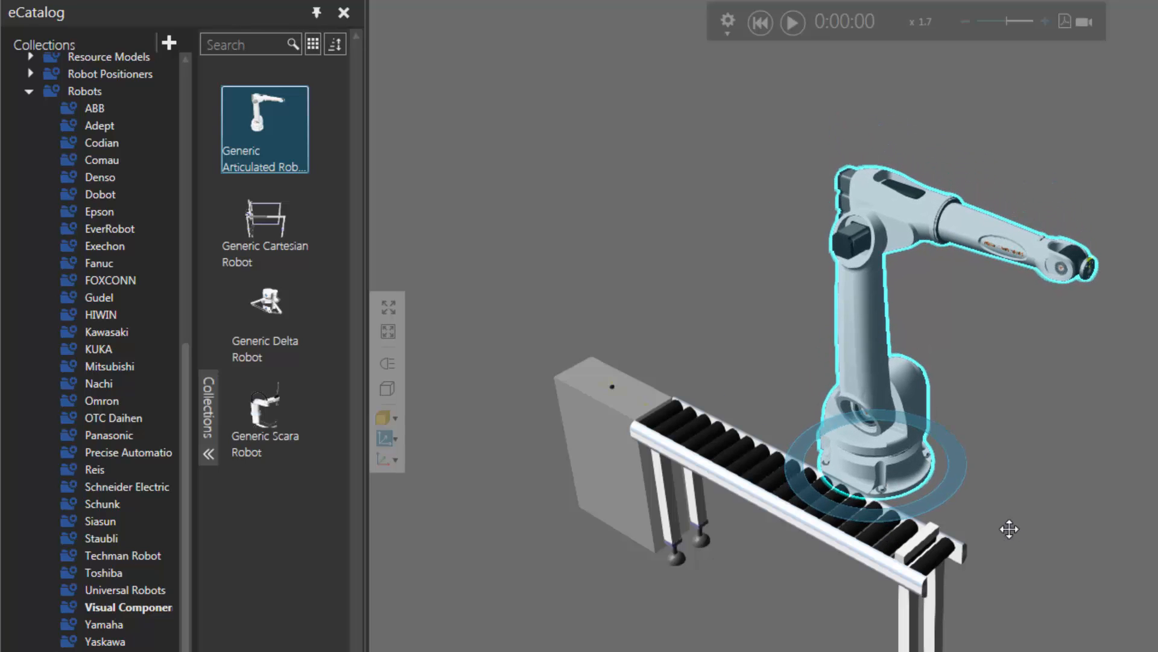
right_drag(1009, 529, 987, 546)
drag(972, 392, 943, 429)
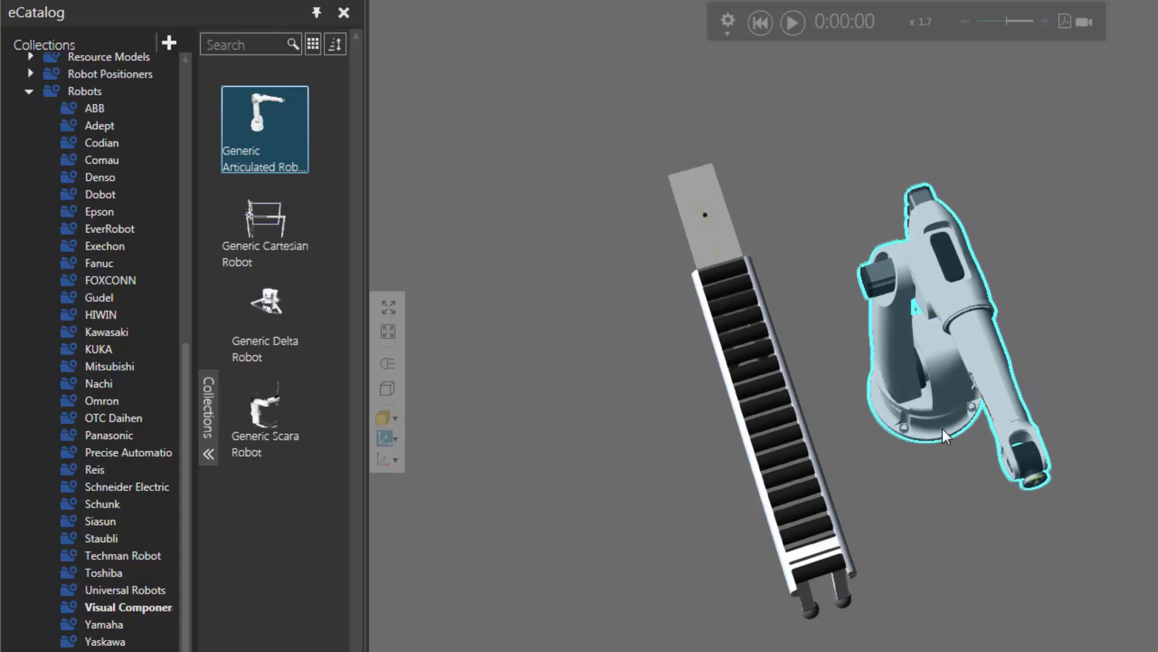
right_drag(941, 533, 977, 489)
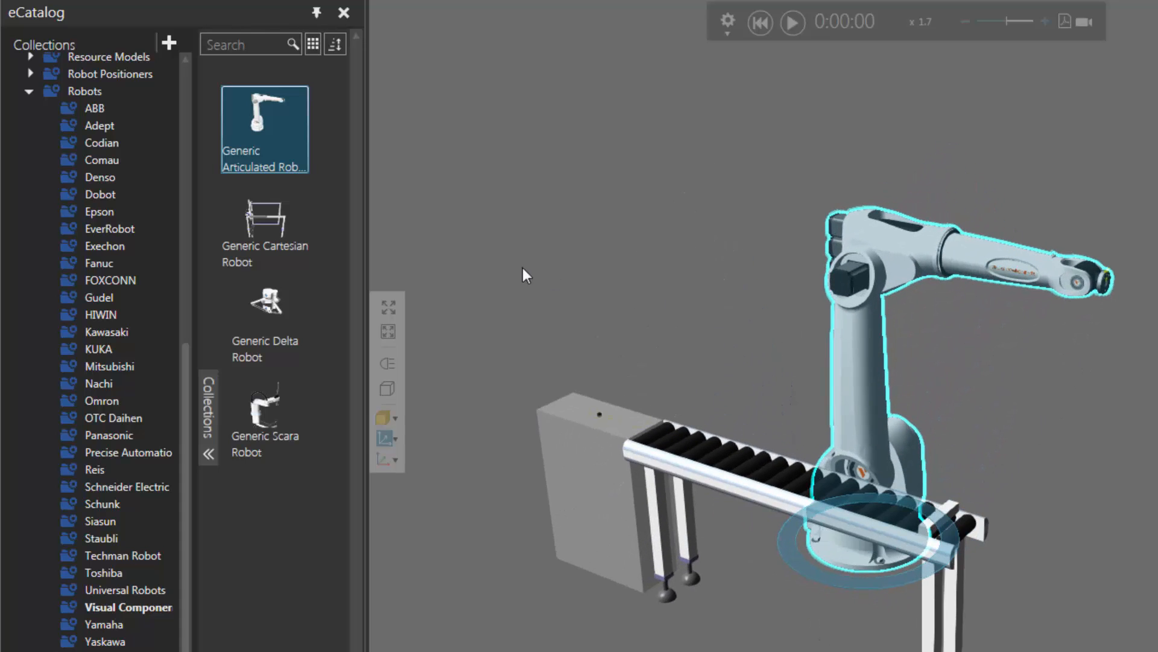
Open the Visual Components collection of Machine Tending models and get ready to search within it
click(29, 90)
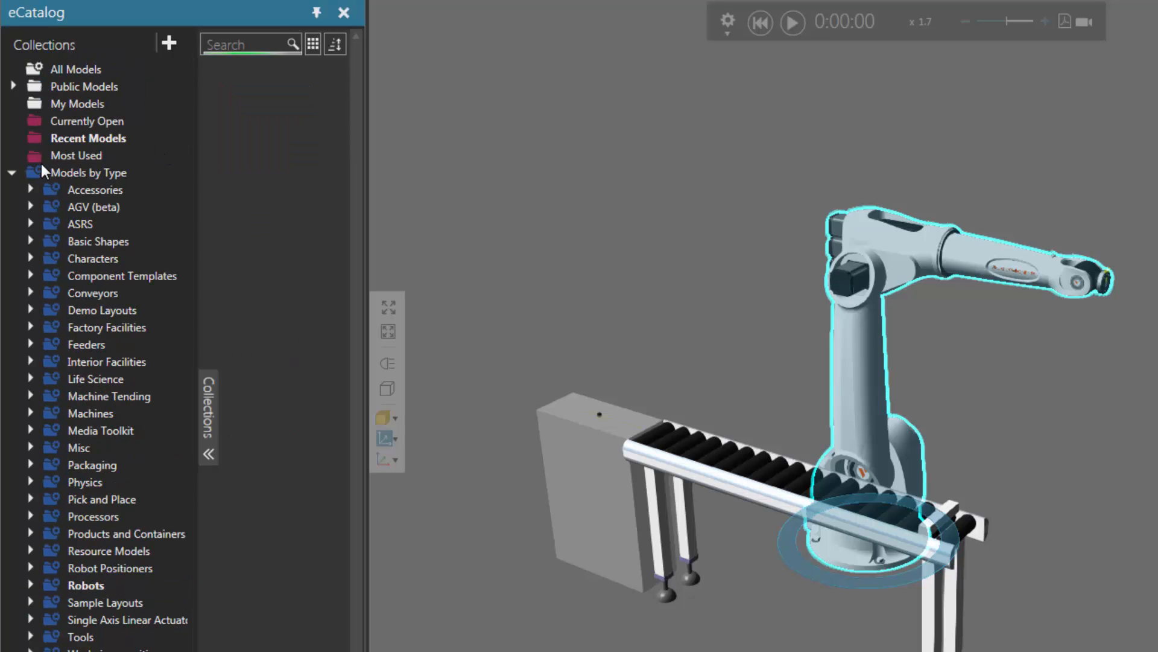
click(29, 395)
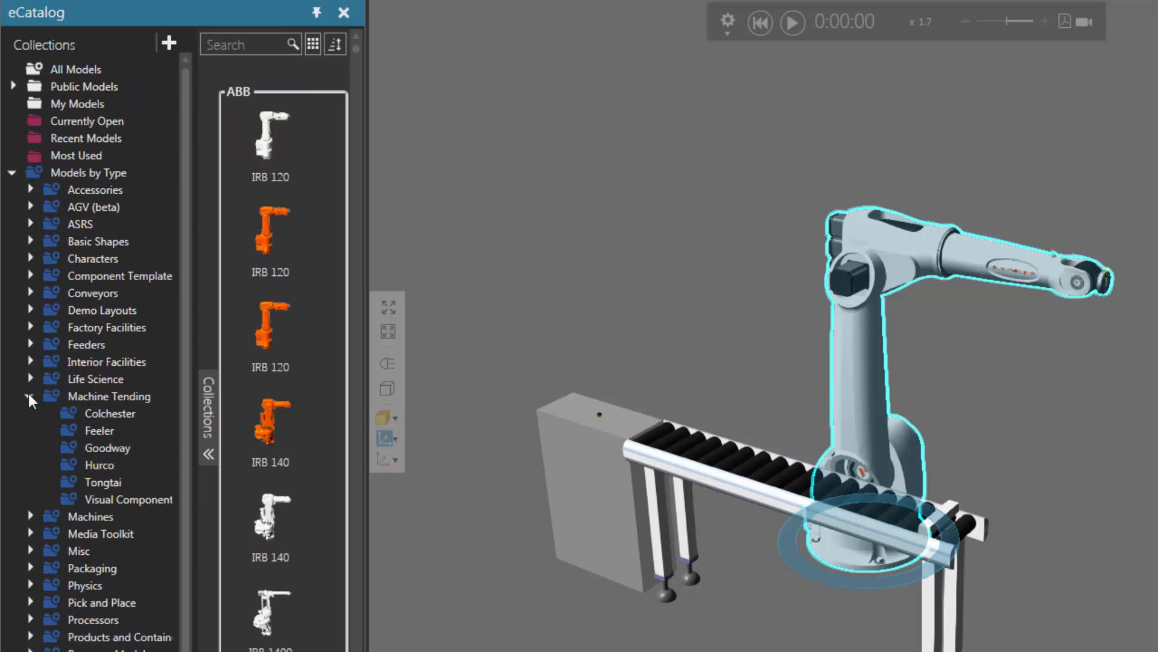
click(137, 498)
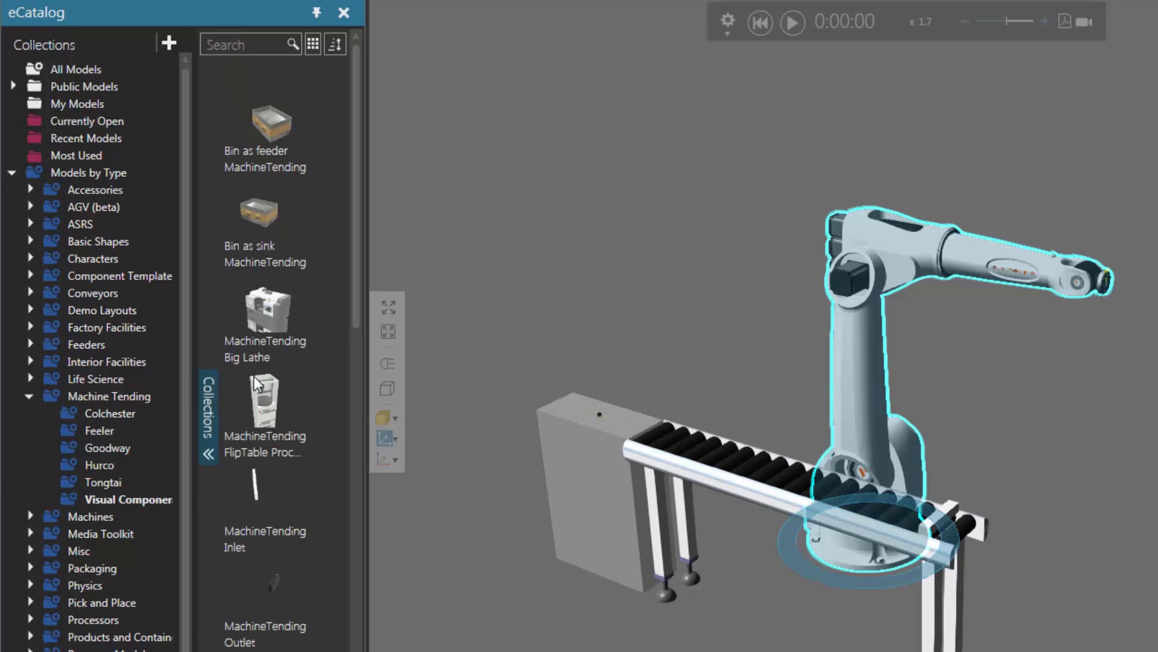
click(263, 44)
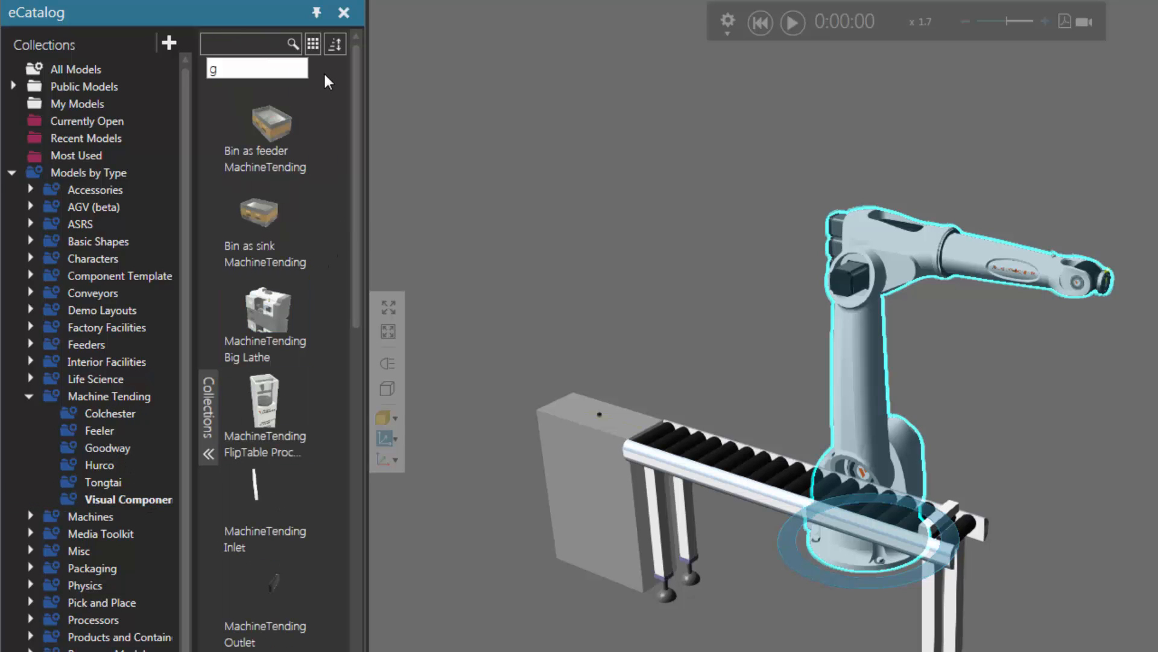
text(tool)
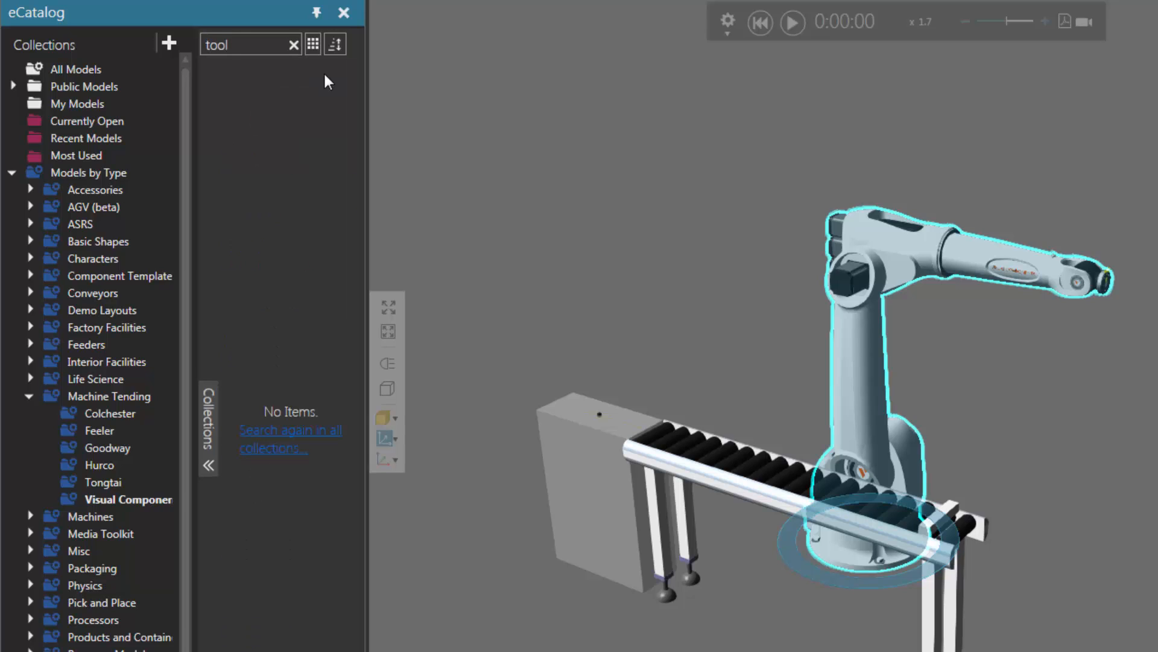
key(BackSpace)
key(BackSpace)
key(BackSpace)
Search the collection for "gripper" and attach the ParametricGripper to the robot arm's flange
text(gripper)
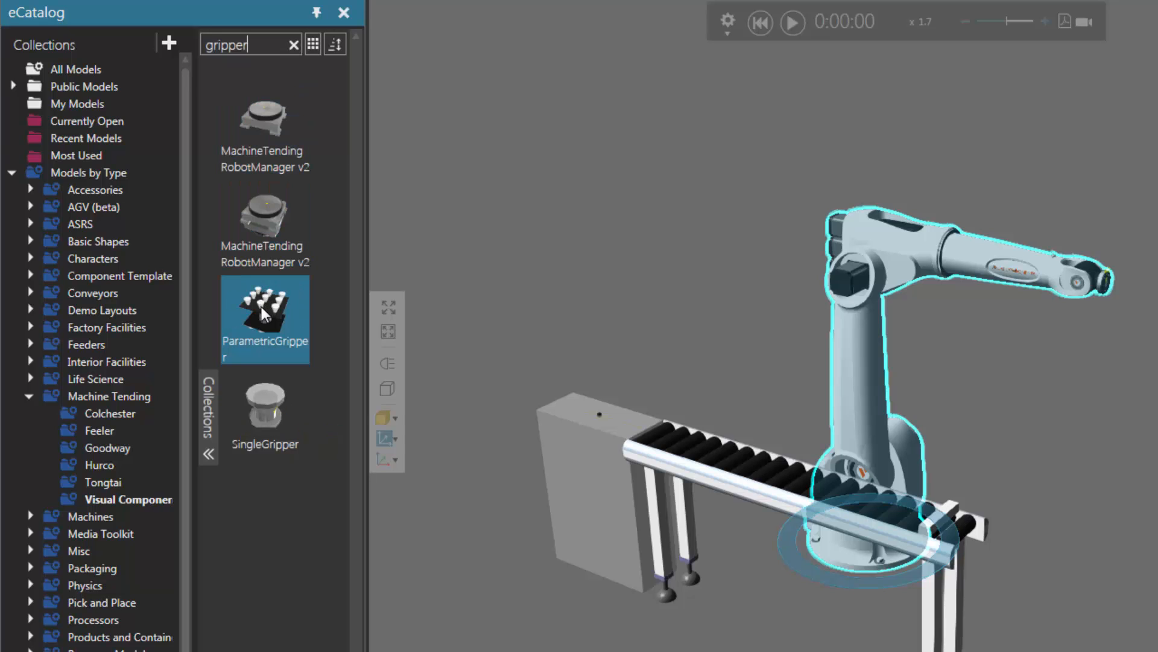
mouse_move(262, 306)
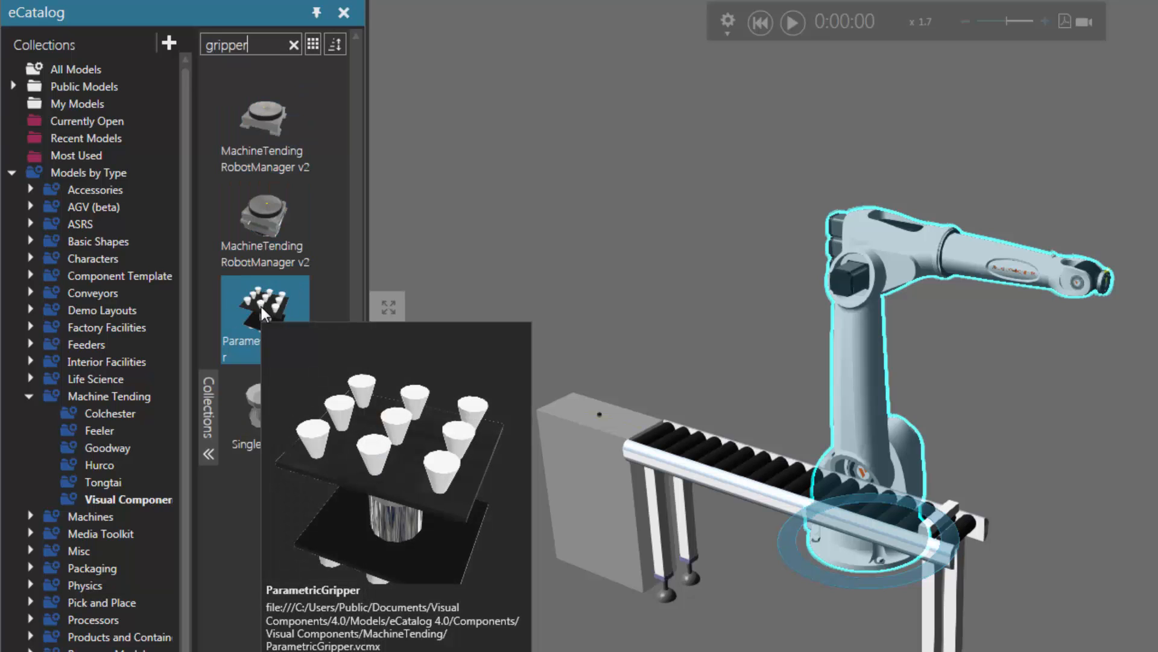
drag(262, 307, 1124, 307)
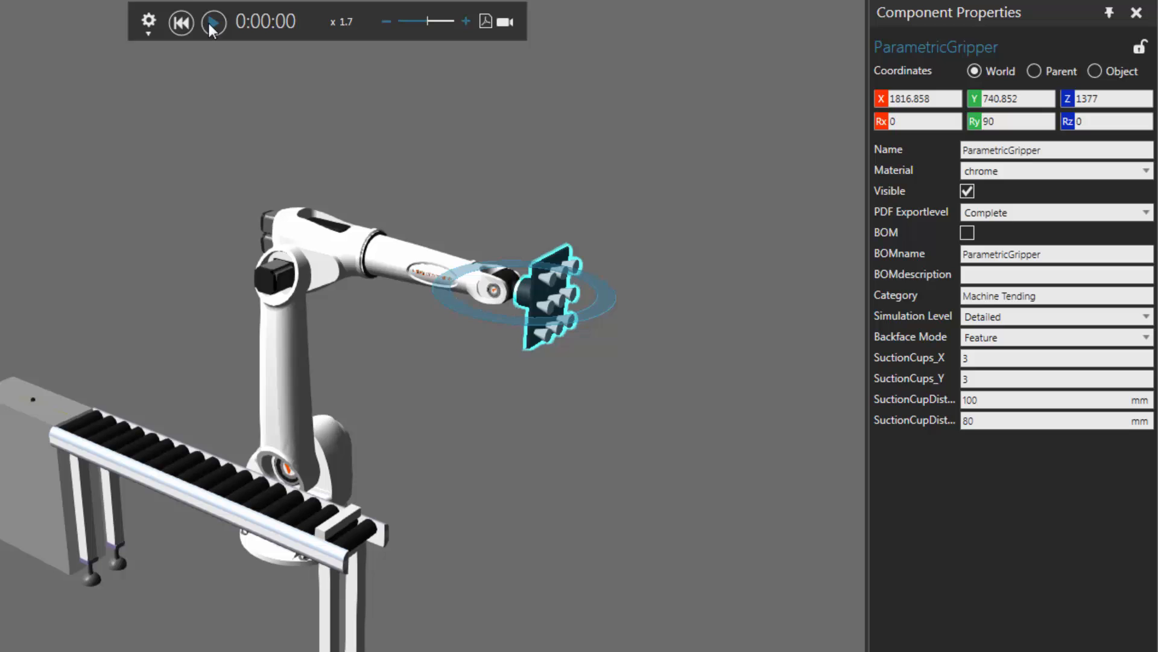
Run the simulation at 3.0x speed to examine how the Batcher groups the parts at its end, and pause it
click(211, 23)
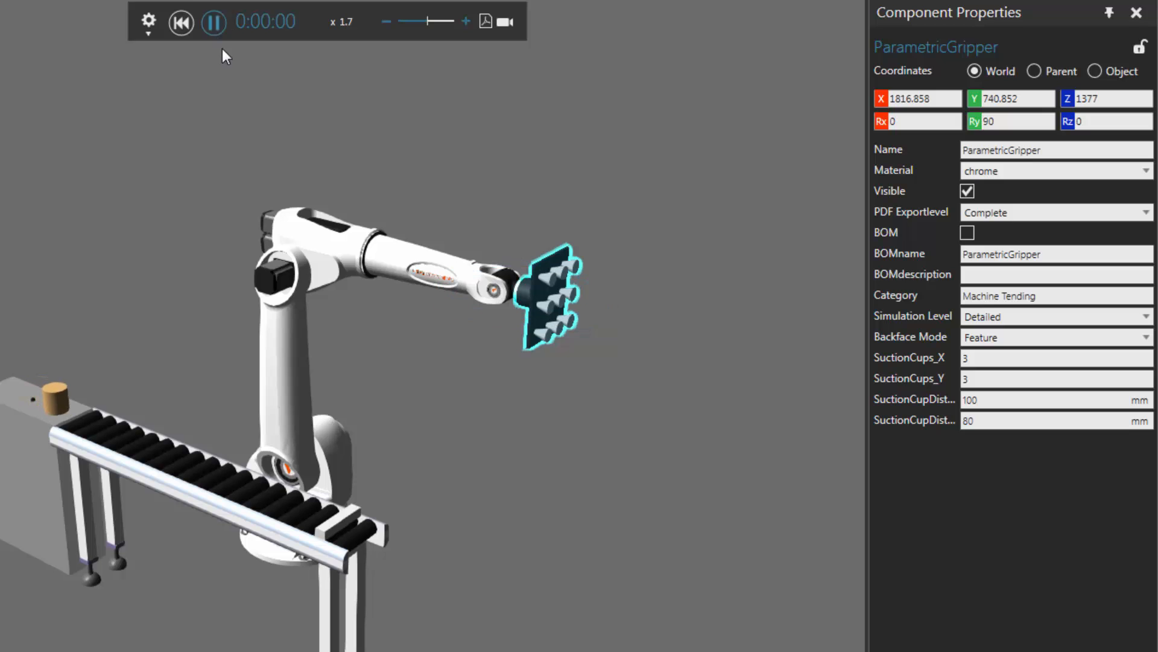
click(466, 22)
click(466, 22)
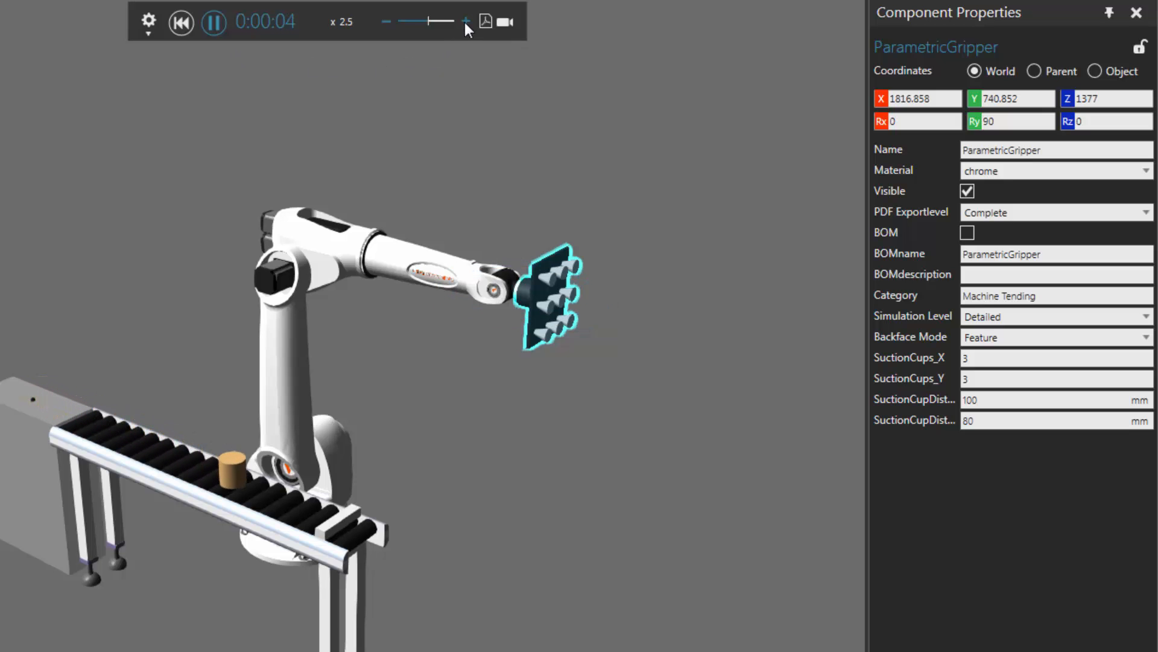
click(466, 22)
right_drag(571, 180, 638, 263)
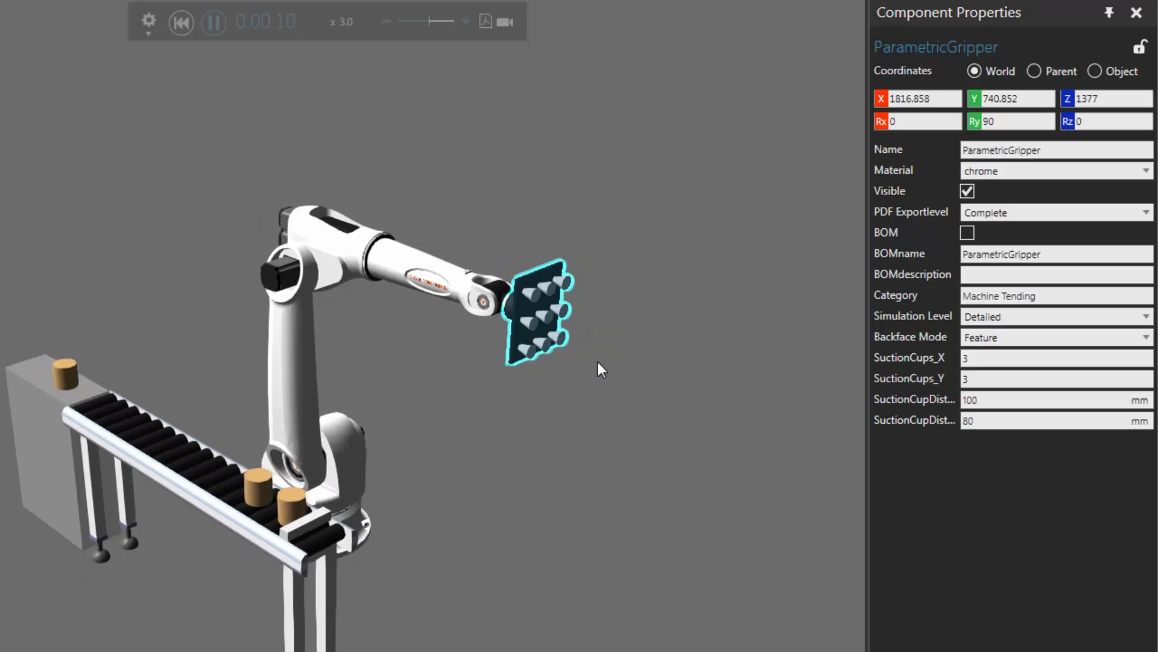
scroll(597, 365, up, 3)
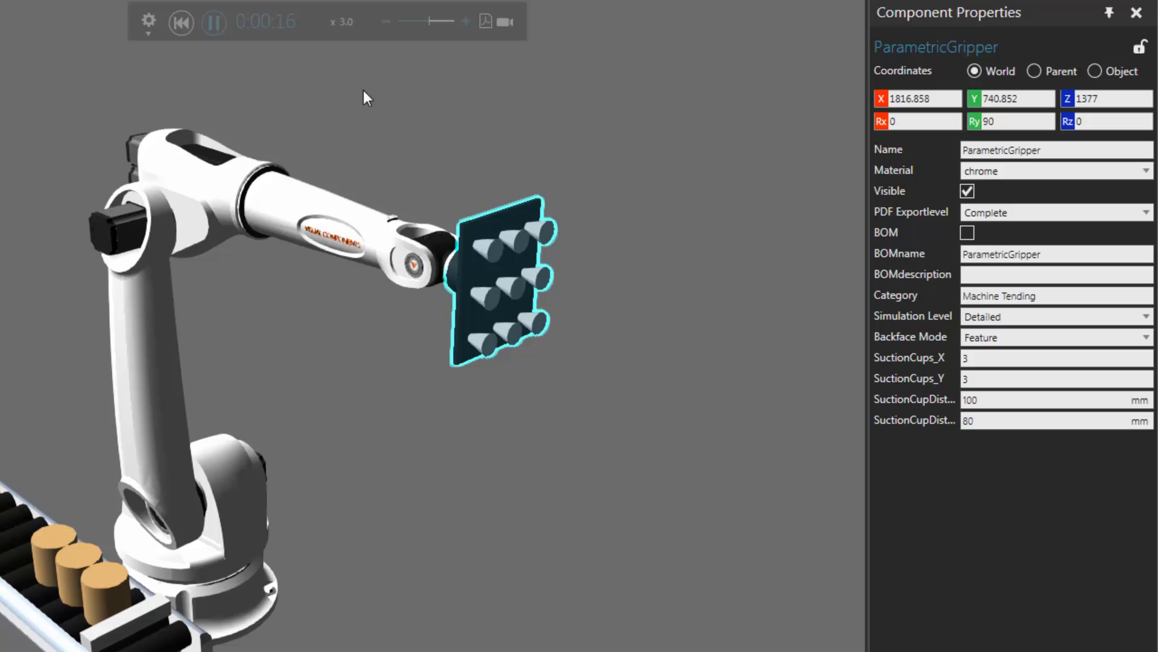
click(214, 23)
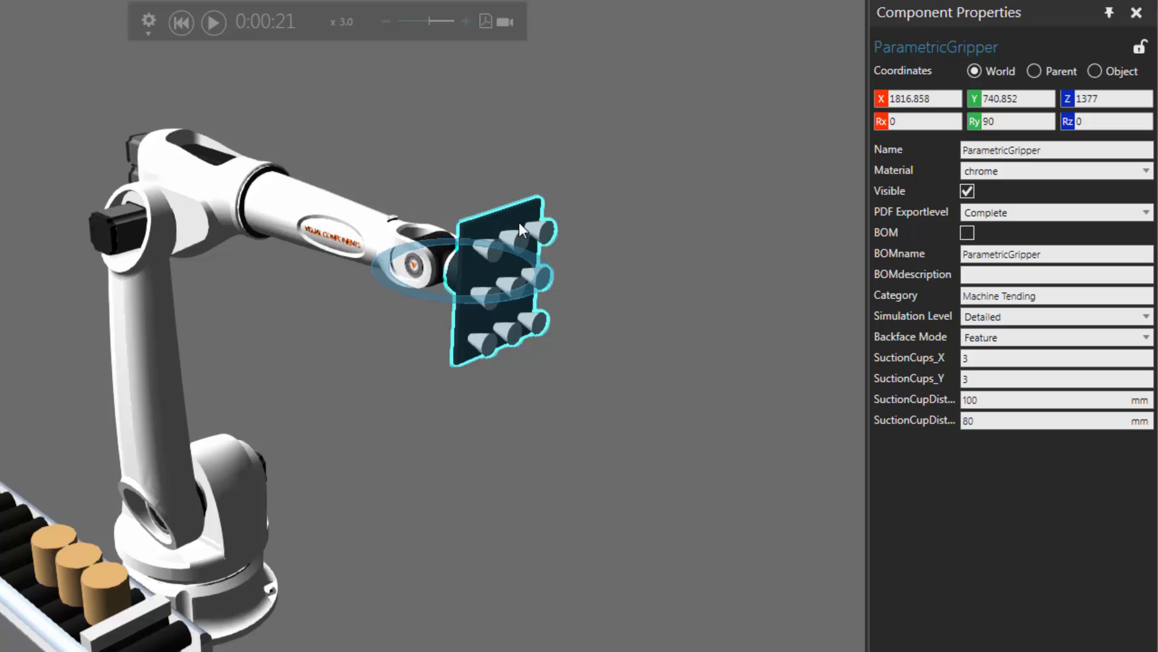
Set the ParametricGripper's SuctionCups_Y to 1 and reset the simulation
click(975, 379)
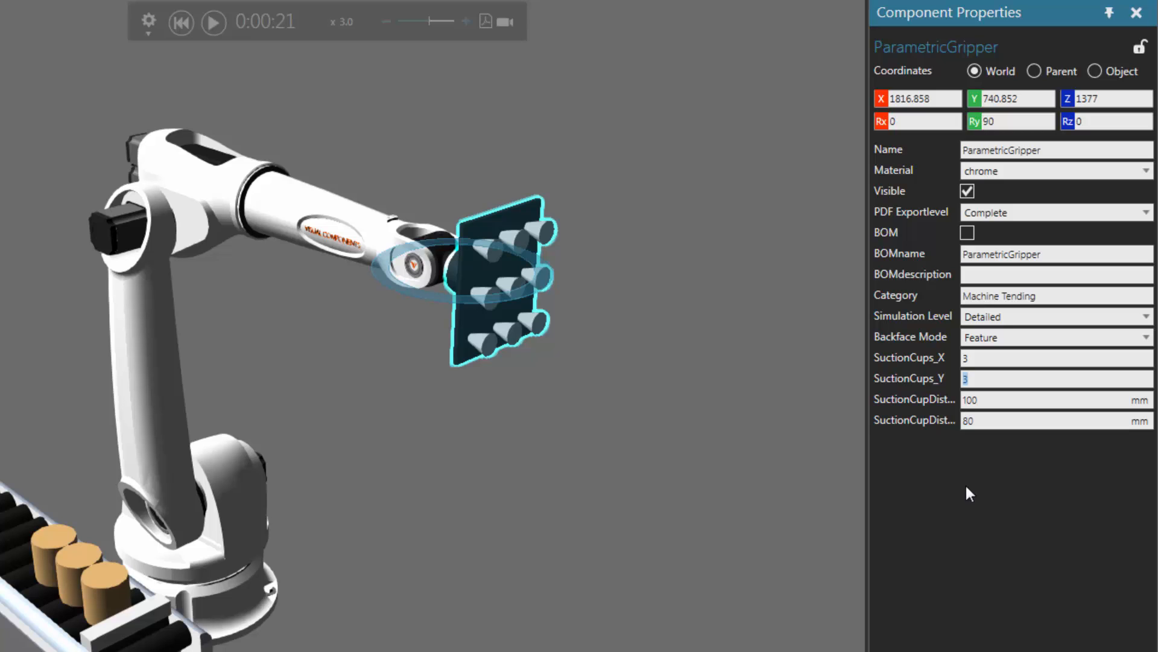
text(1)
key(Return)
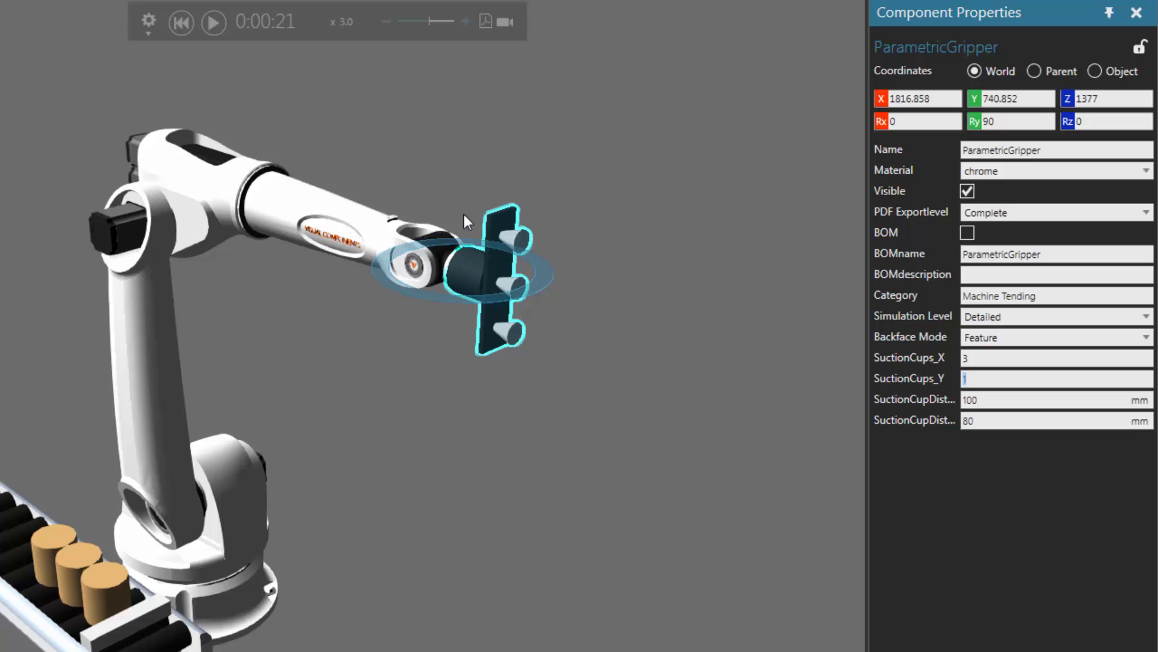
click(181, 23)
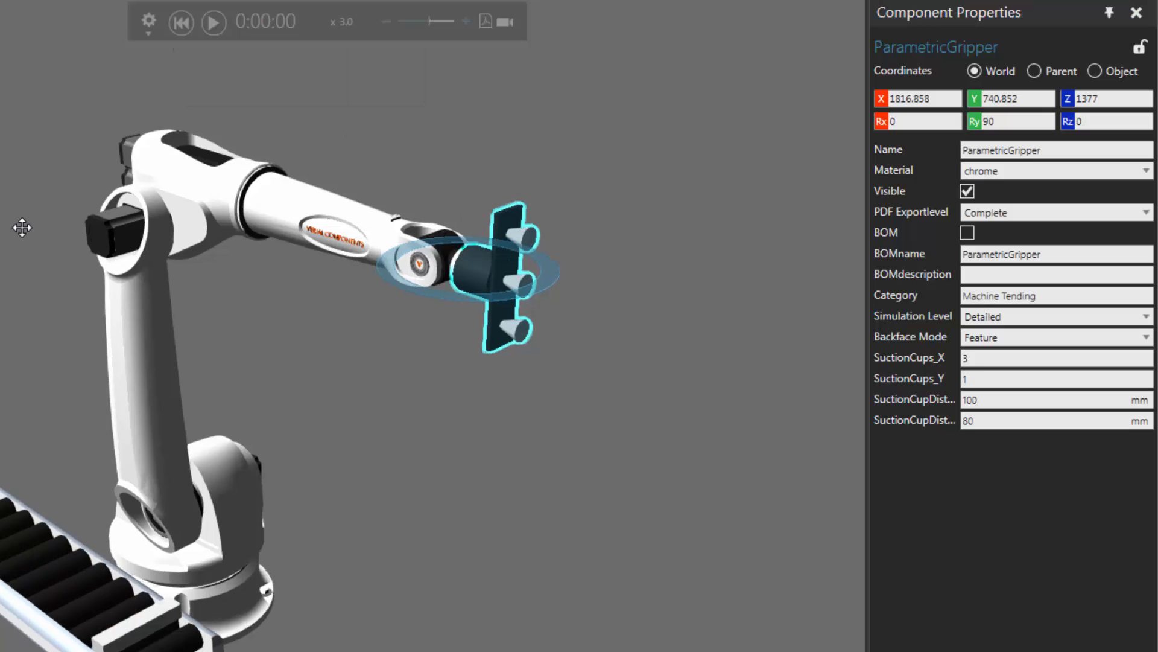
Add a Shape Feeder from the Feeders collection to the free floor area behind the roller conveyor
right_drag(22, 228, 28, 228)
scroll(12, 303, down, 3)
right_drag(12, 303, 195, 305)
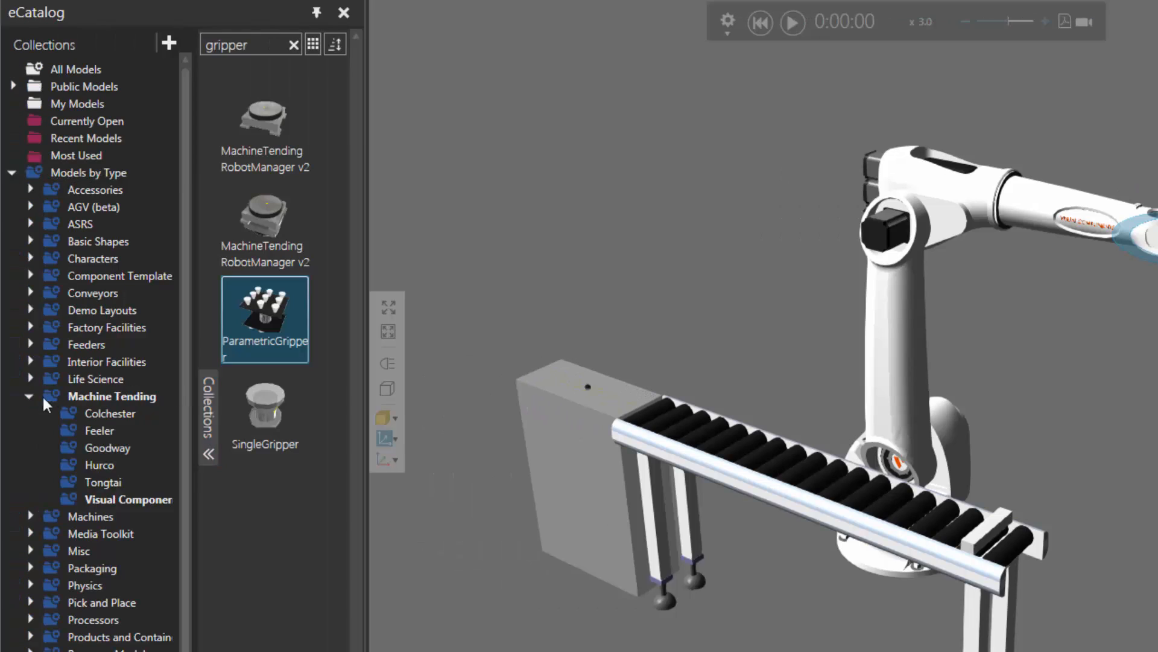
click(28, 397)
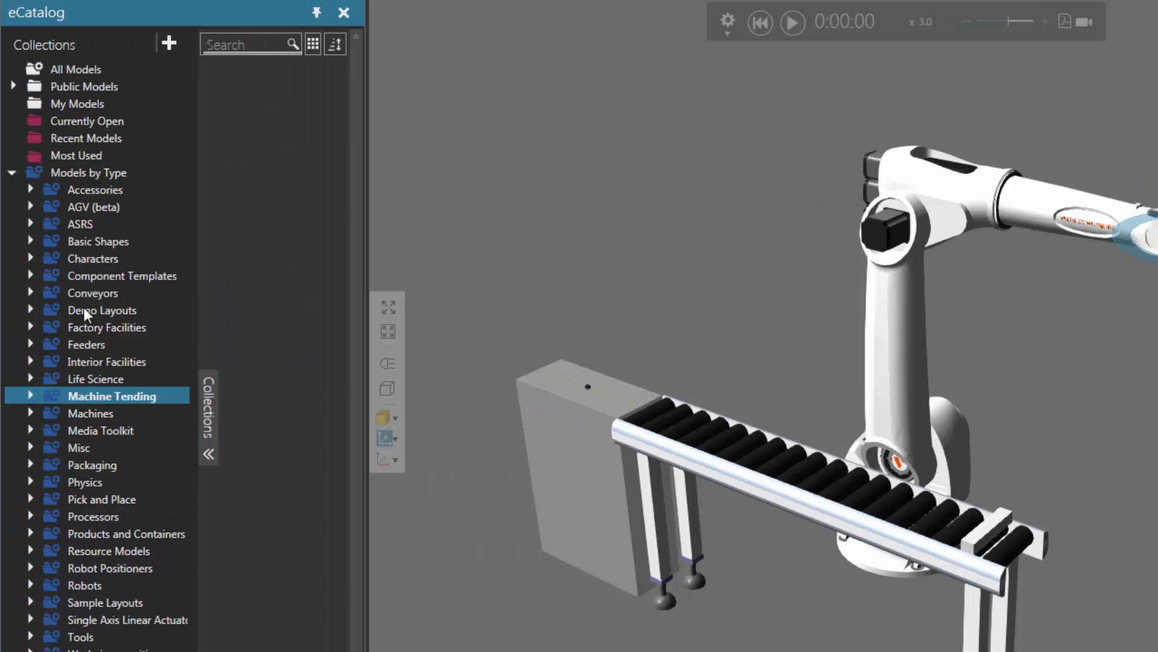
click(86, 345)
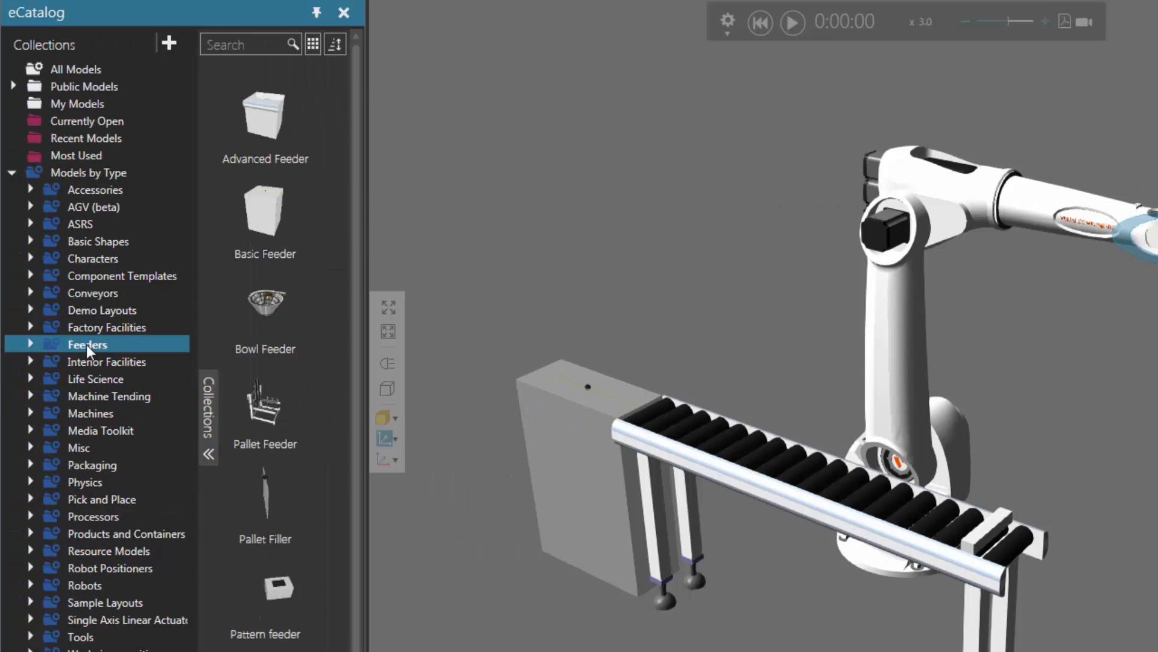
drag(357, 151, 356, 396)
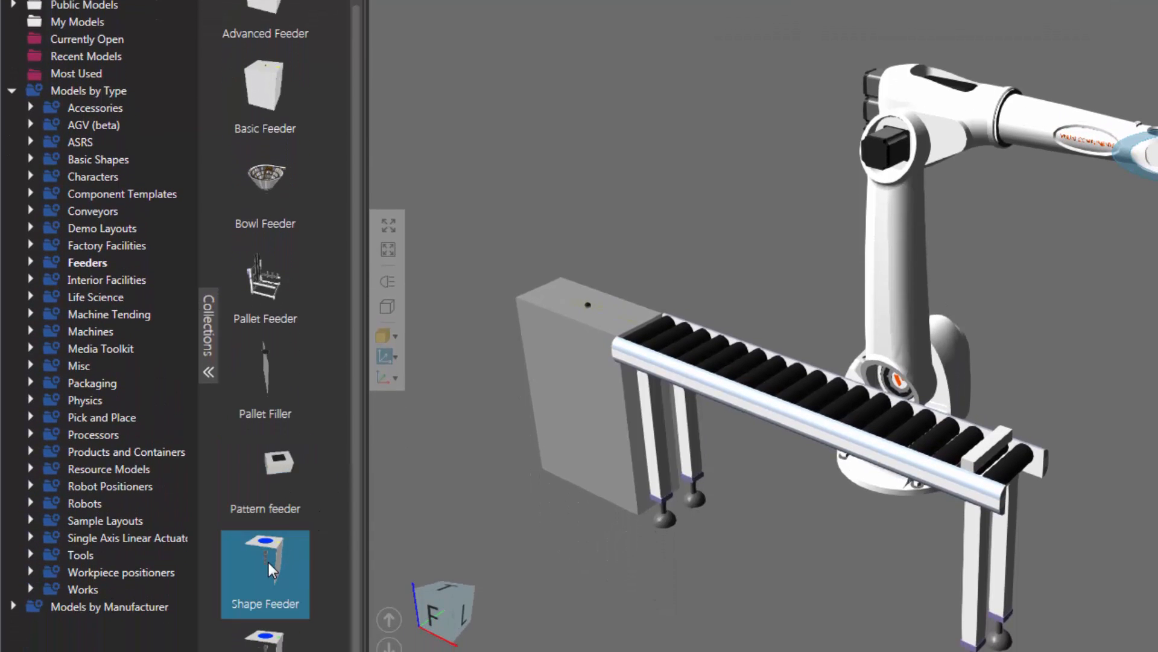
click(268, 561)
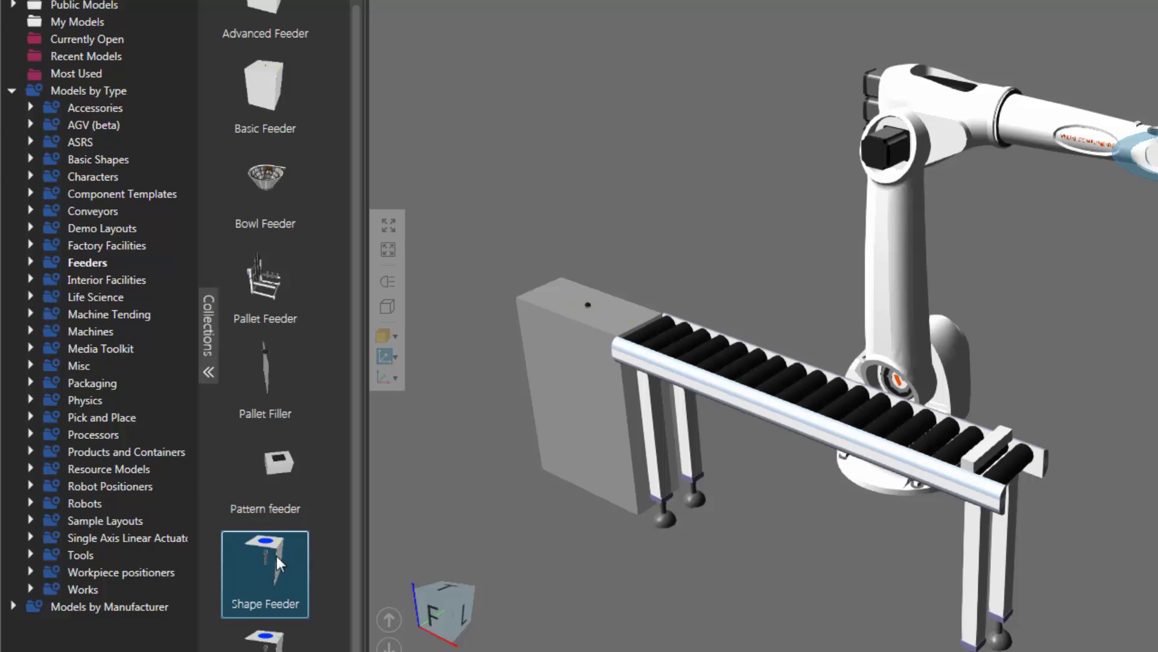
drag(746, 183, 747, 184)
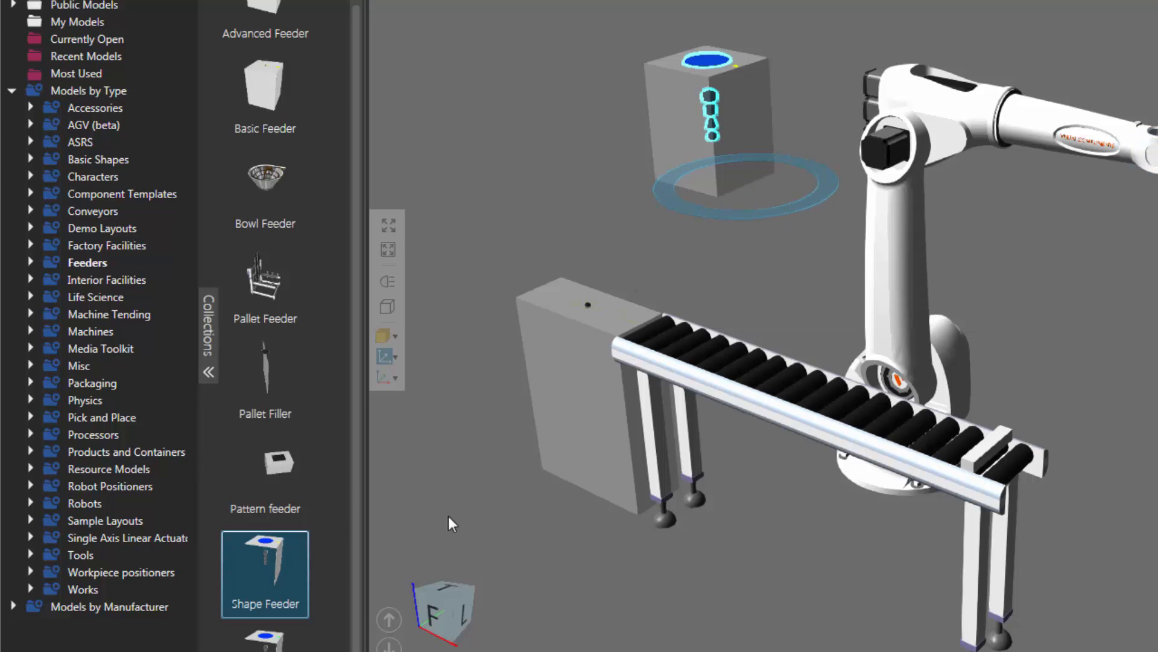
Move the Shape Feeder behind the robot to about X 234, Y 1188 and set its product to Box
click(387, 619)
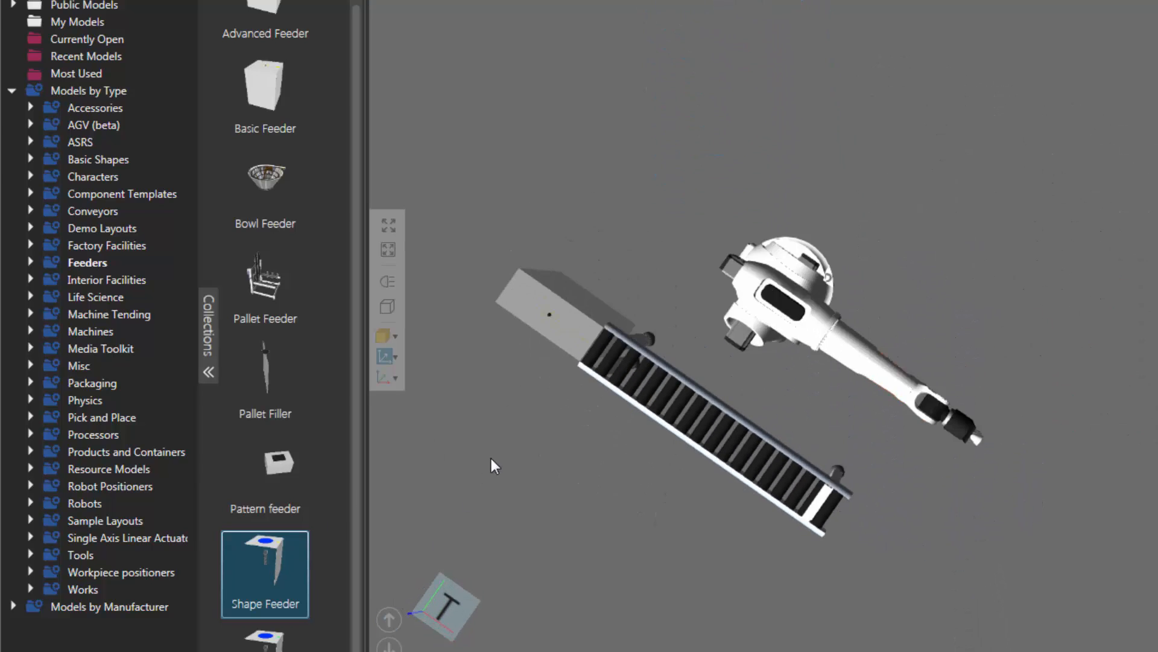
scroll(602, 319, down, 3)
drag(596, 19, 686, 245)
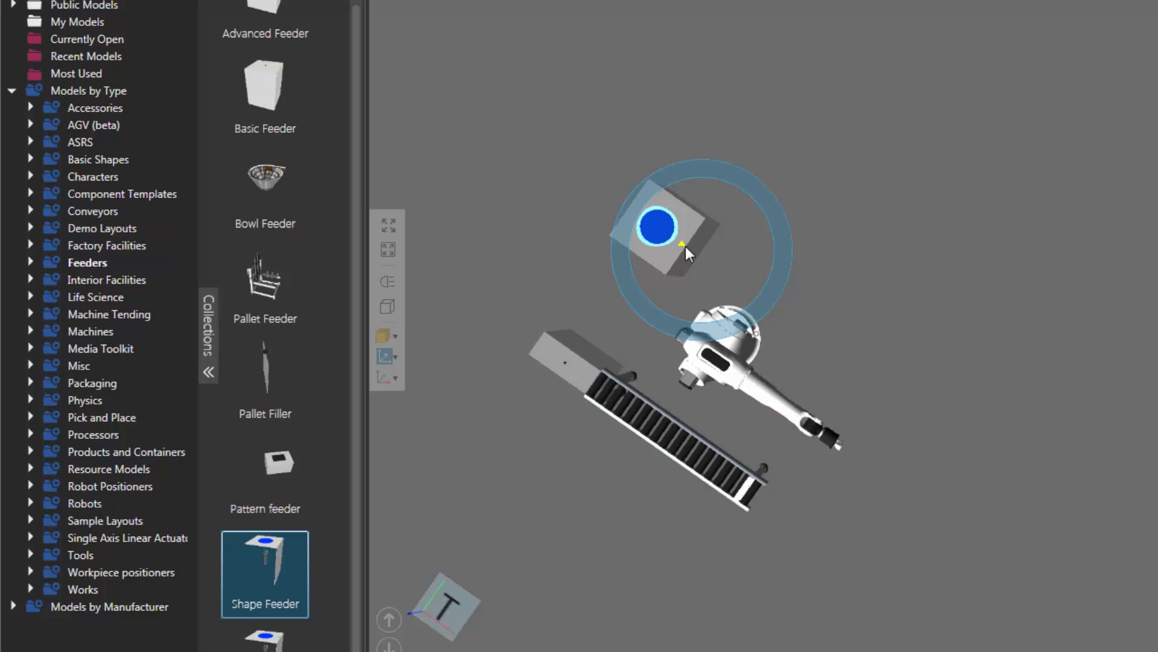
drag(685, 246, 685, 246)
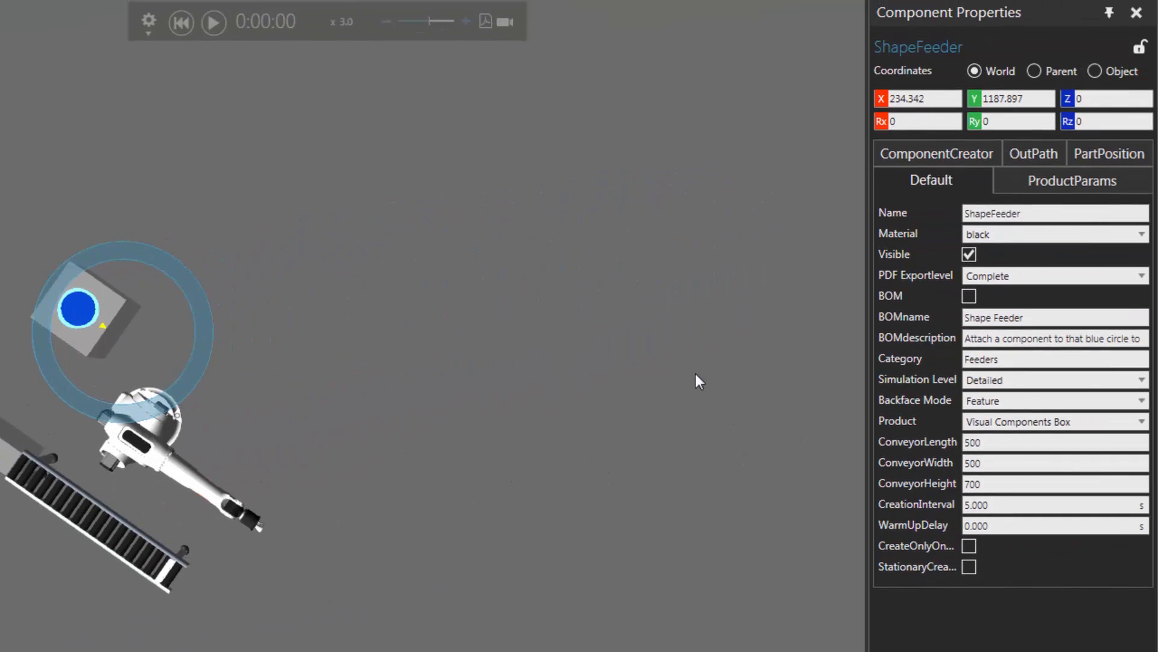
click(997, 421)
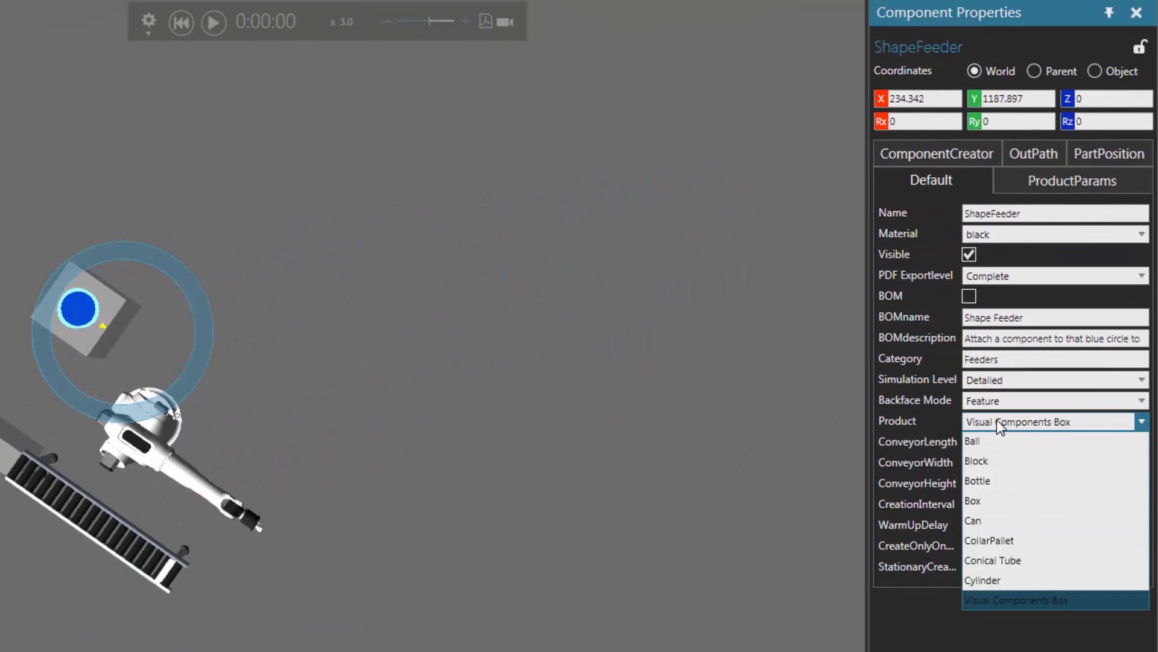
click(999, 500)
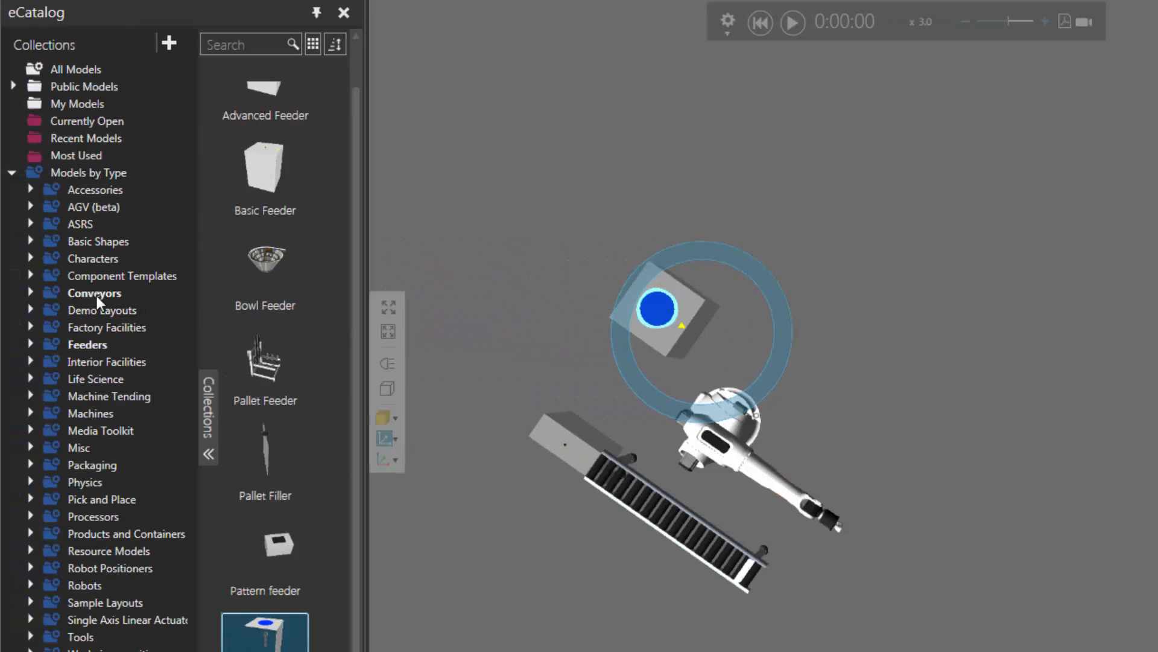
Search the Visual Components conveyors for "sensor" and connect a Sensor Conveyor to the Shape Feeder's outlet
click(28, 292)
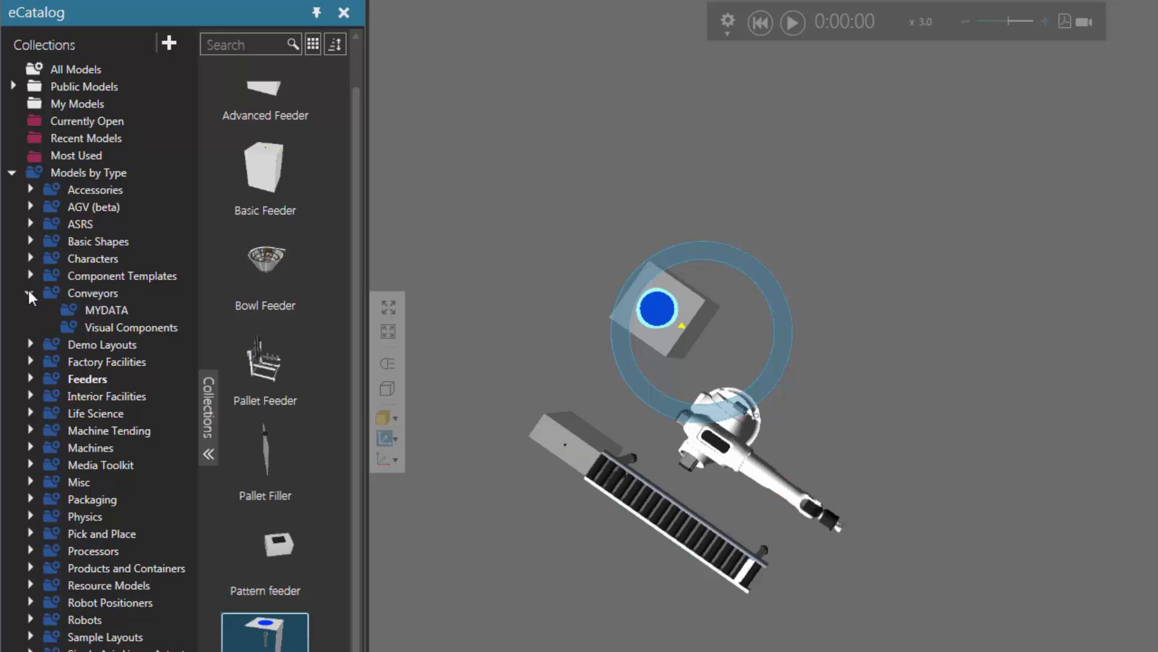
click(87, 326)
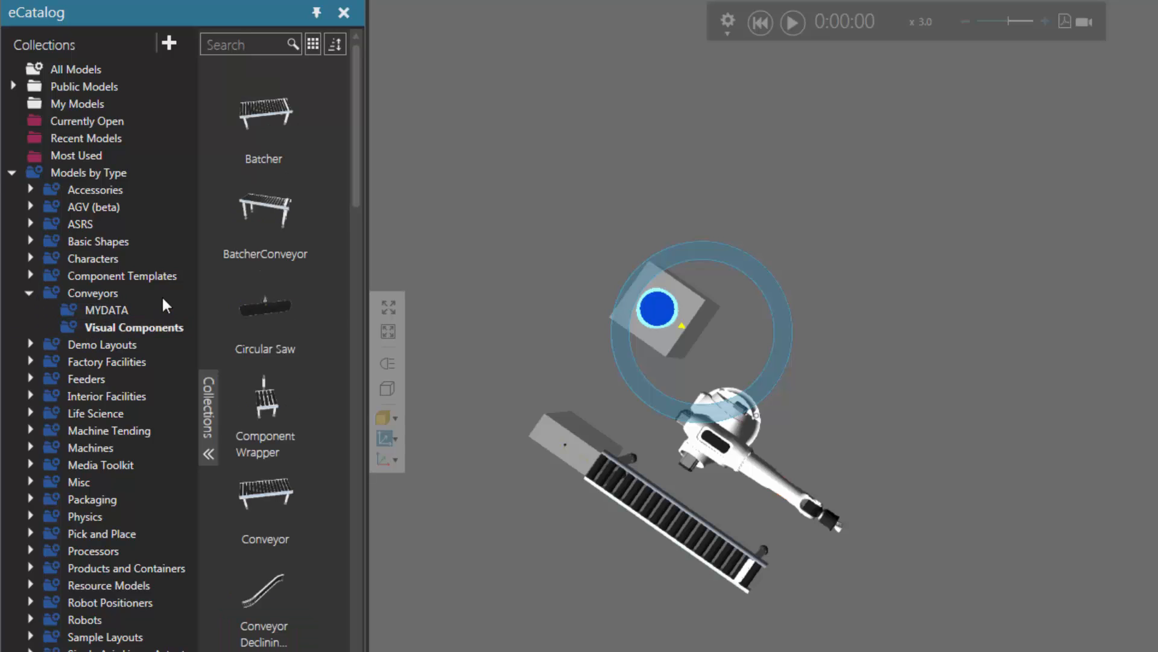
click(247, 44)
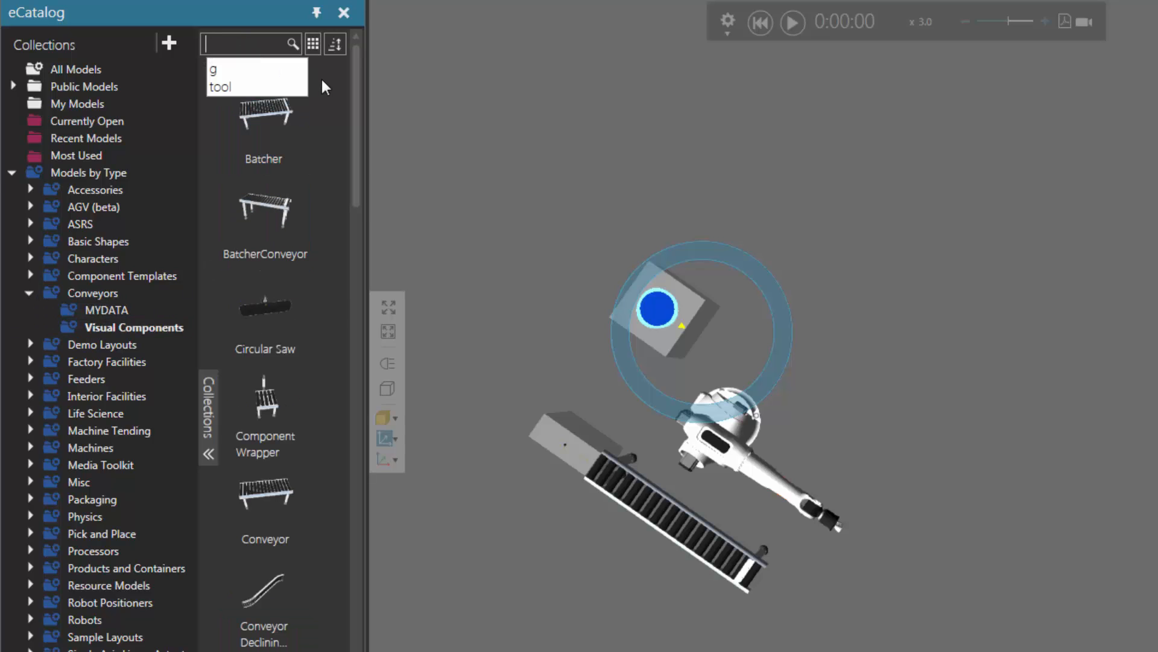
text(sensor)
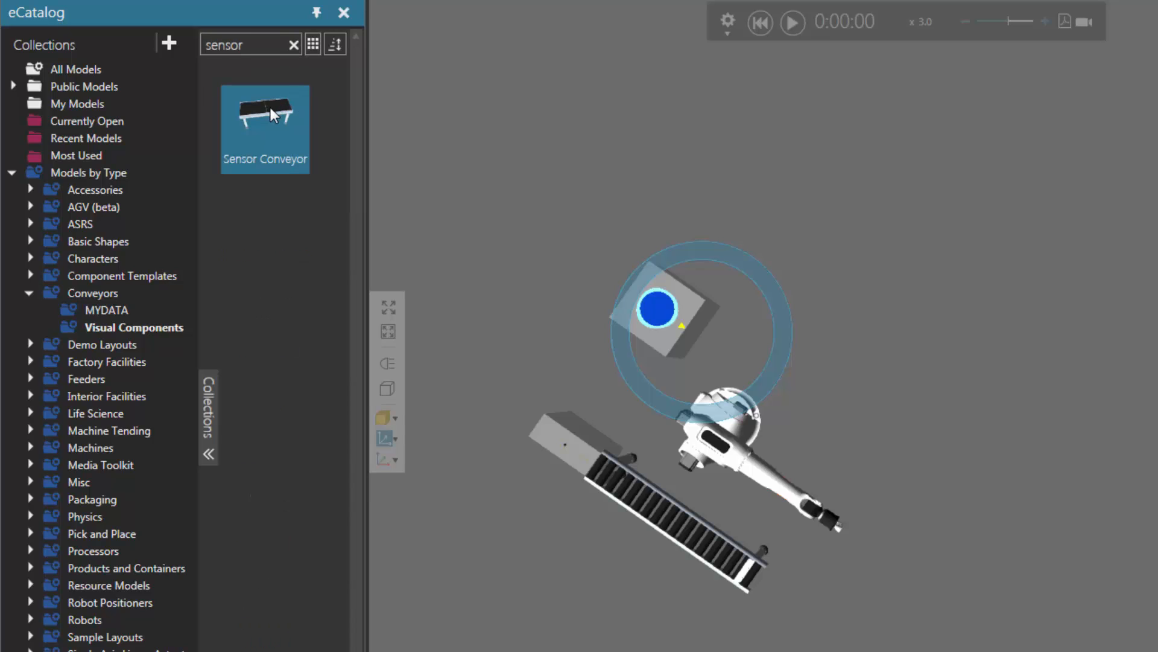
drag(270, 107, 752, 415)
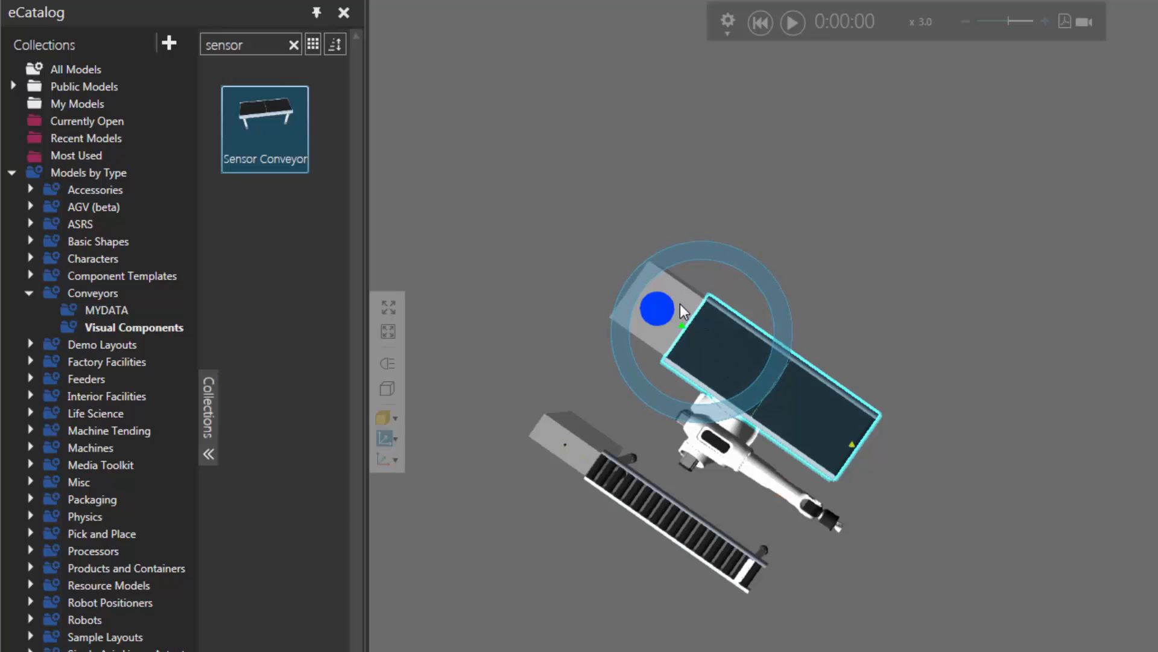
drag(681, 305, 728, 298)
Open the SignalActions properties of the Generic Articulated Robot to examine its signal settings
scroll(607, 395, up, 2)
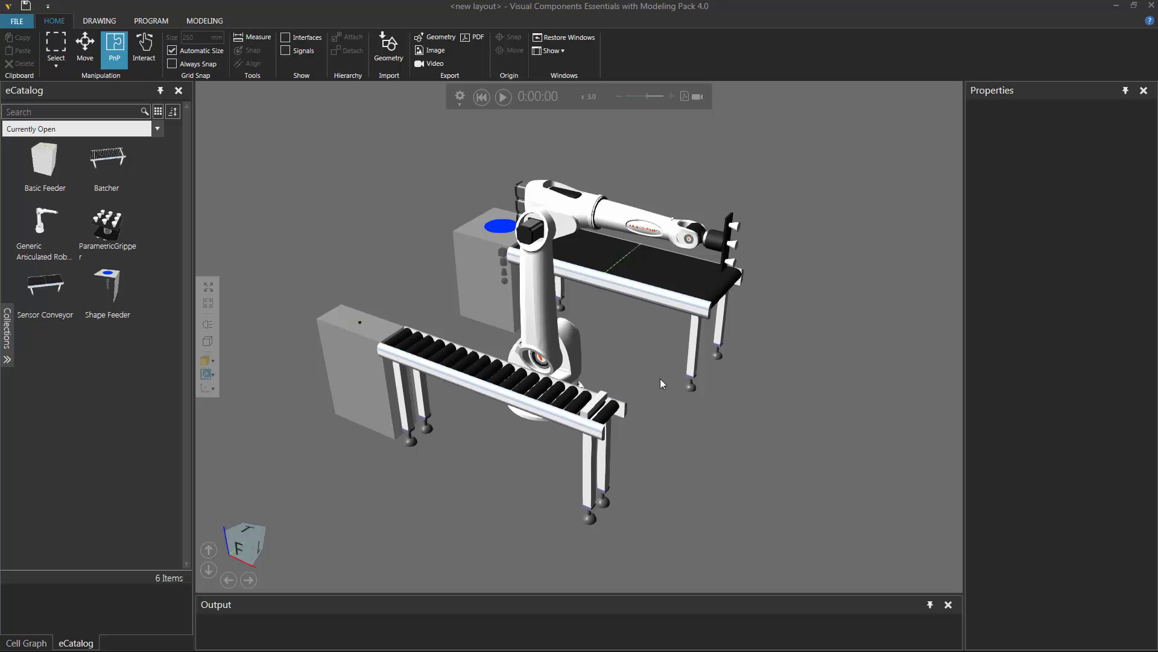
click(542, 324)
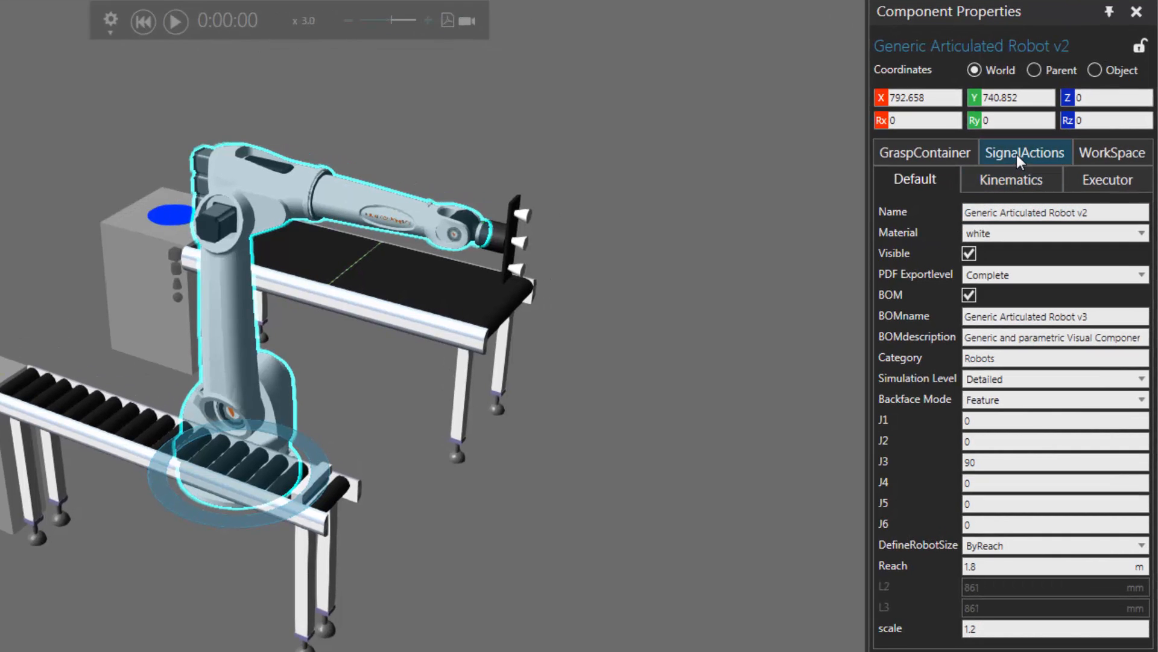
click(1016, 155)
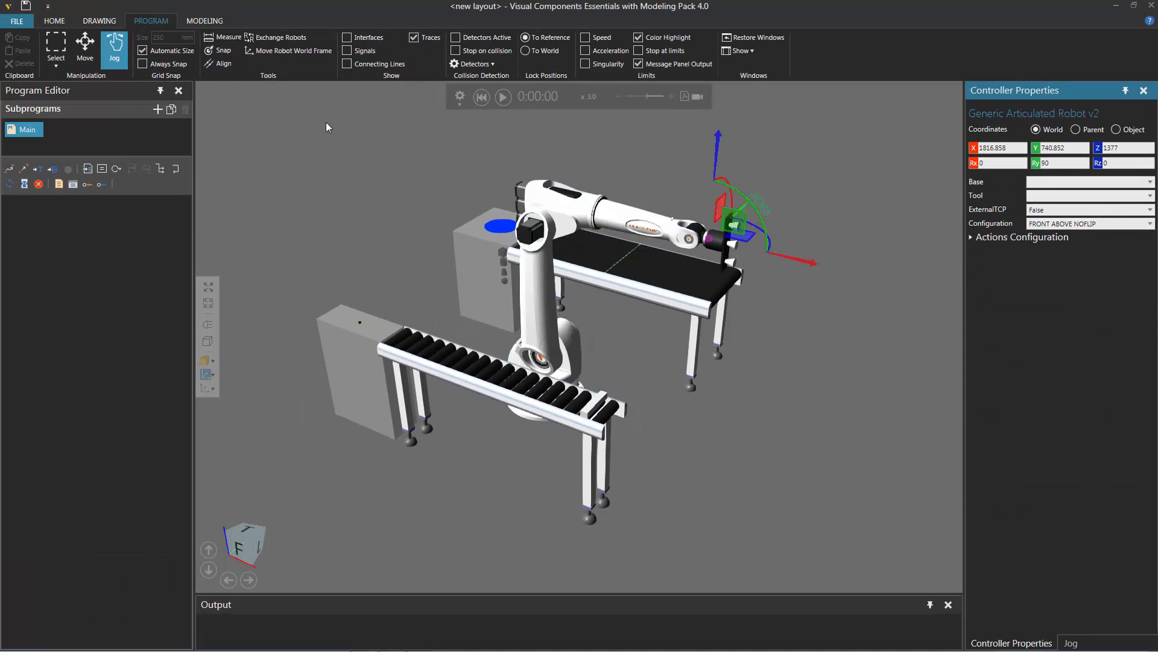
Show the robot's signal connections in the programming view and wire the Batcher's BatchReadySignal to a robot input
click(552, 205)
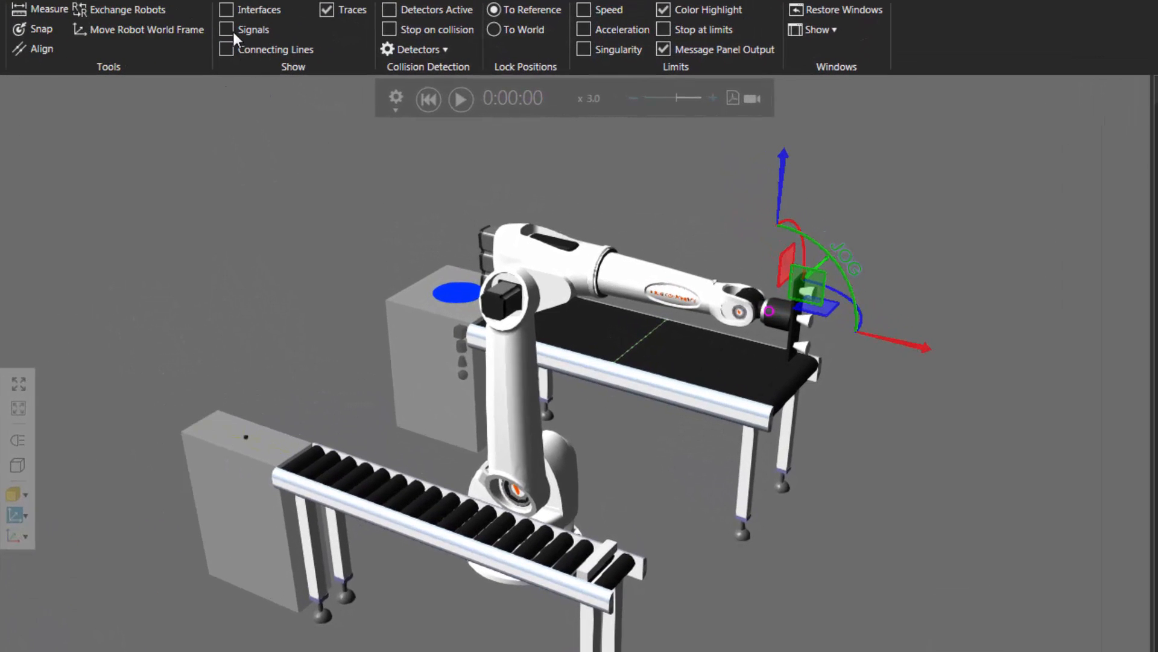
click(226, 29)
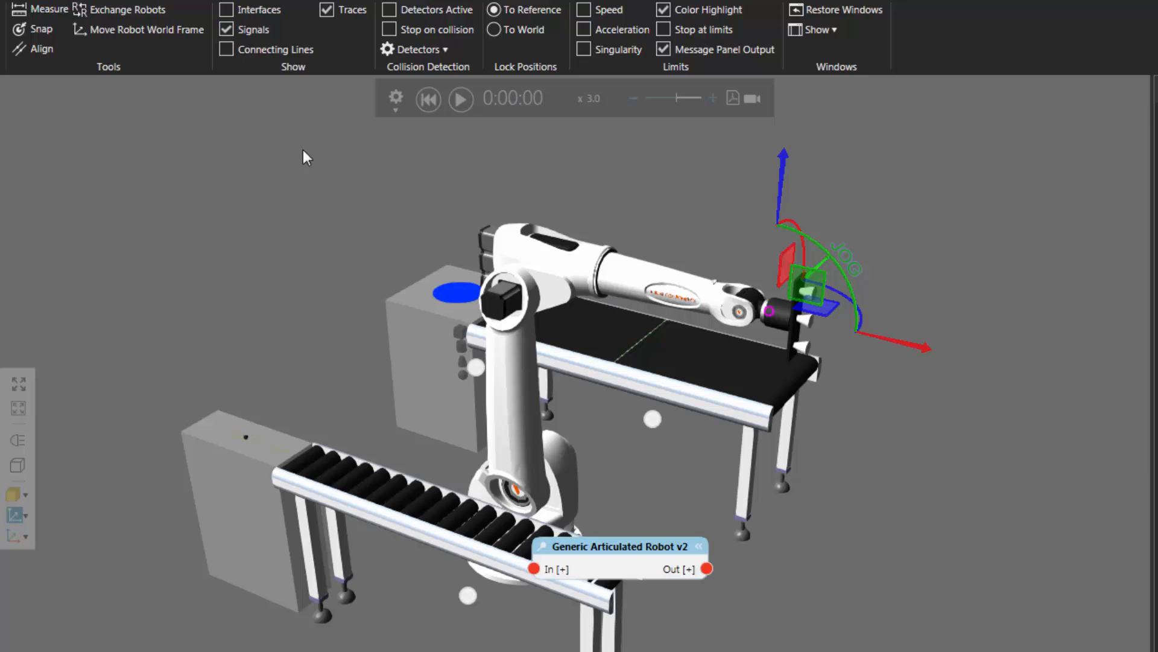
drag(626, 530, 659, 467)
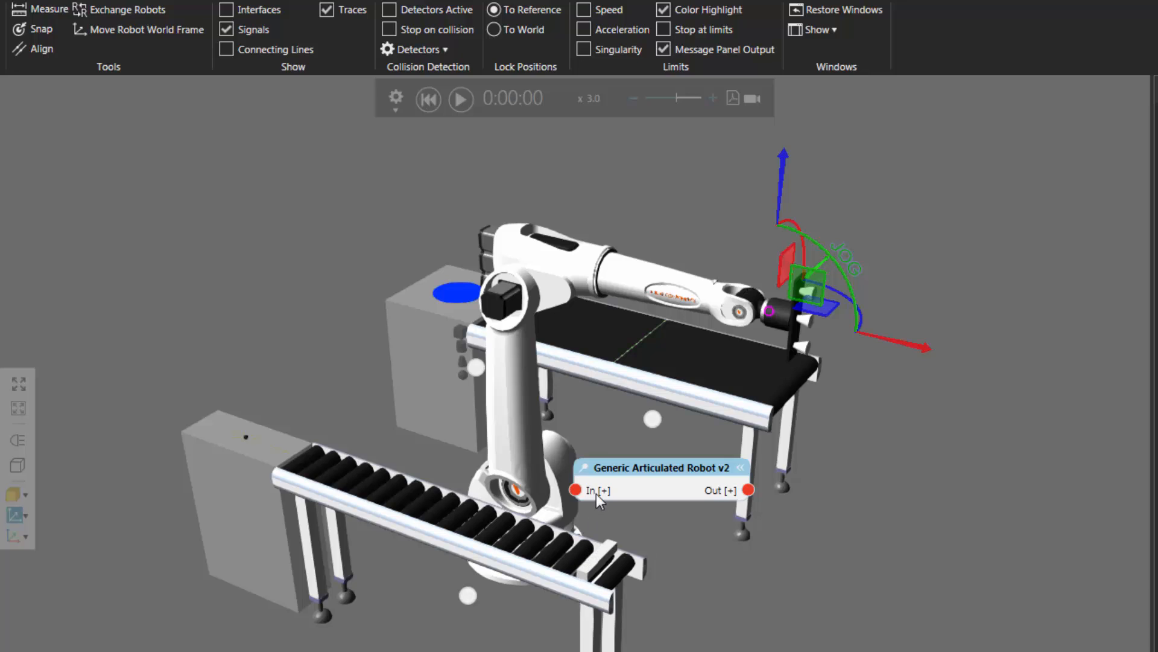
click(468, 596)
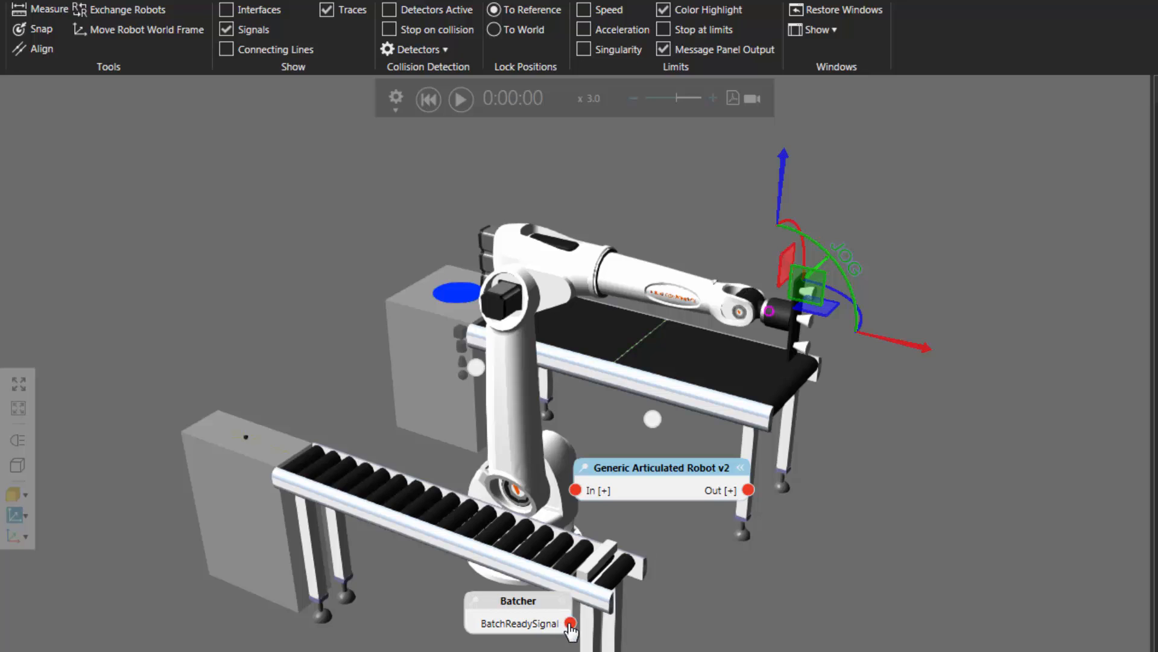
drag(571, 628, 580, 493)
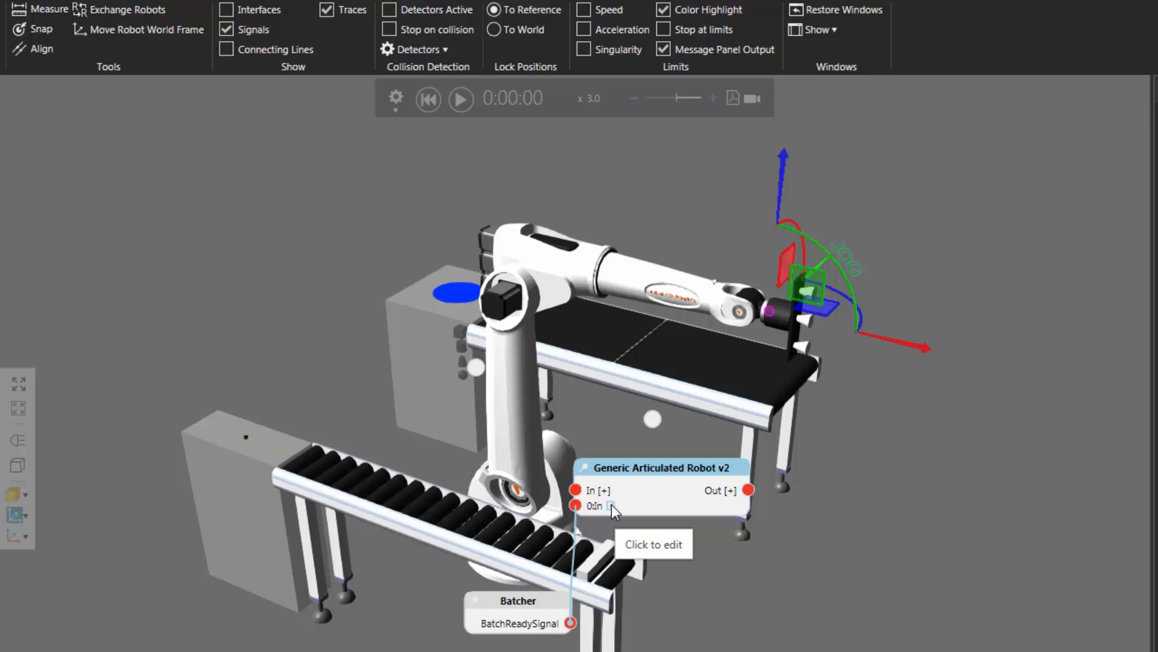
Change the robot input that receives the BatchReadySignal to 50:In
click(611, 505)
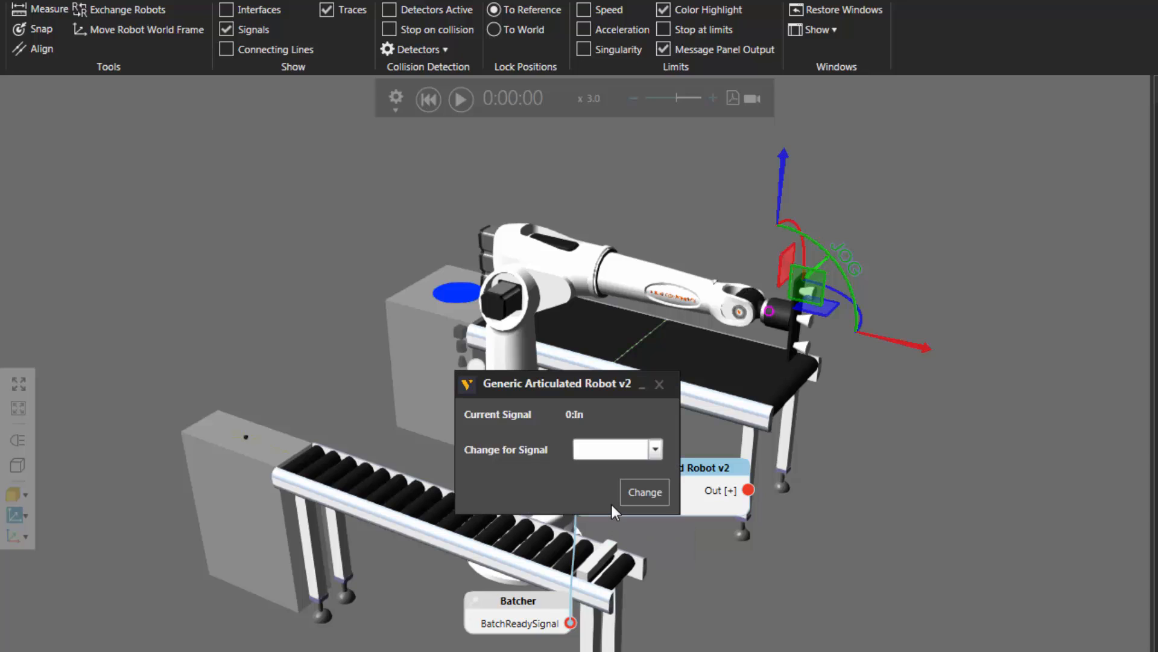
click(627, 450)
text(50)
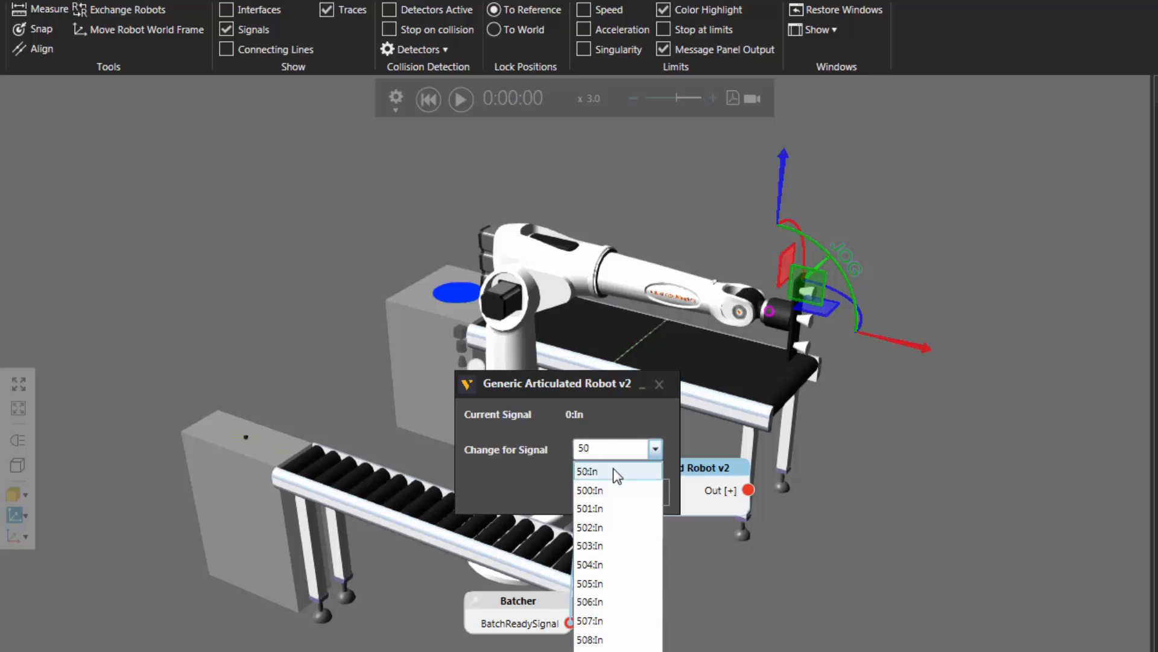
click(613, 470)
click(643, 493)
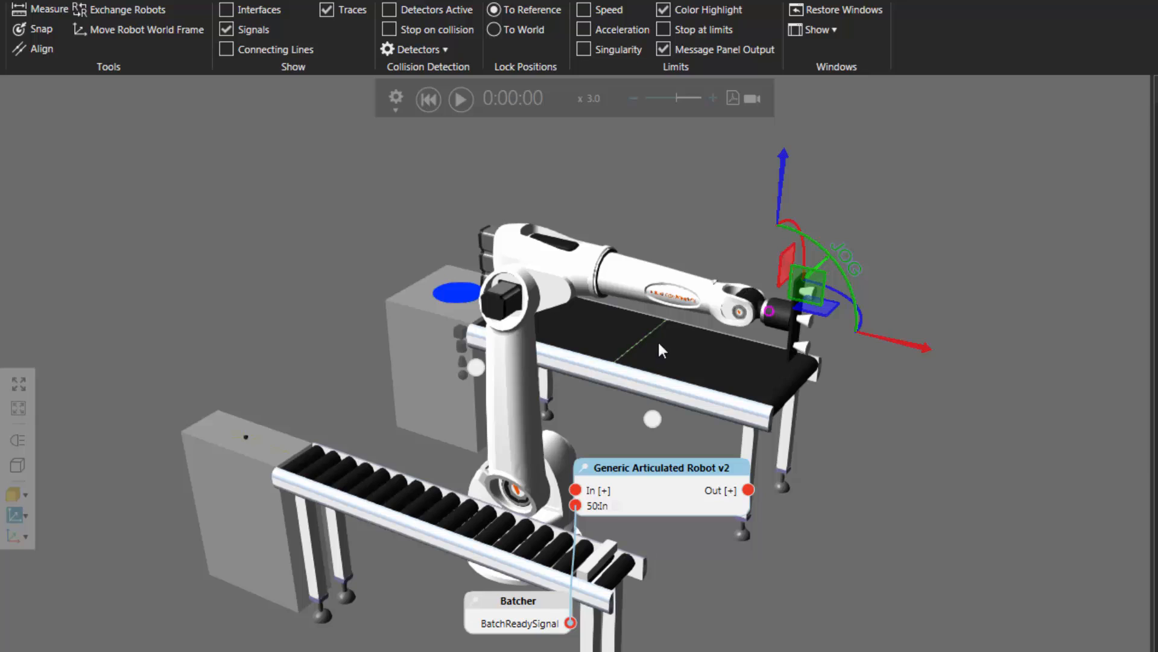
Wire the Sensor Conveyor's SensorBooleanSignal to a robot input and change that input to 51:In
click(653, 422)
drag(677, 422, 784, 397)
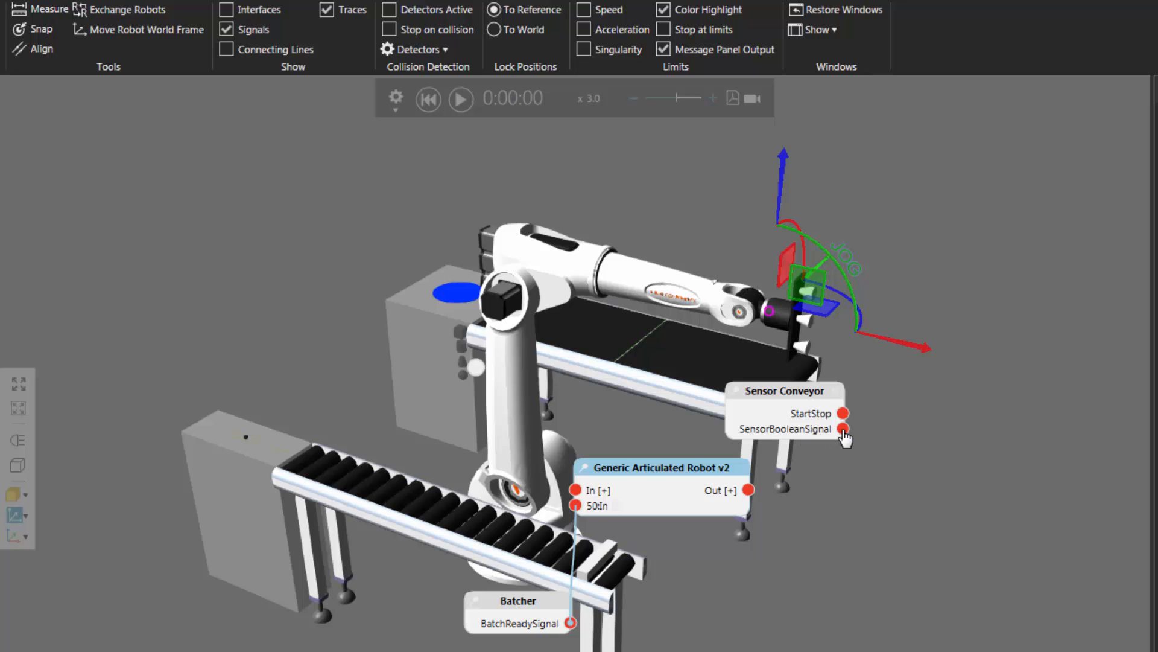
drag(843, 429, 580, 496)
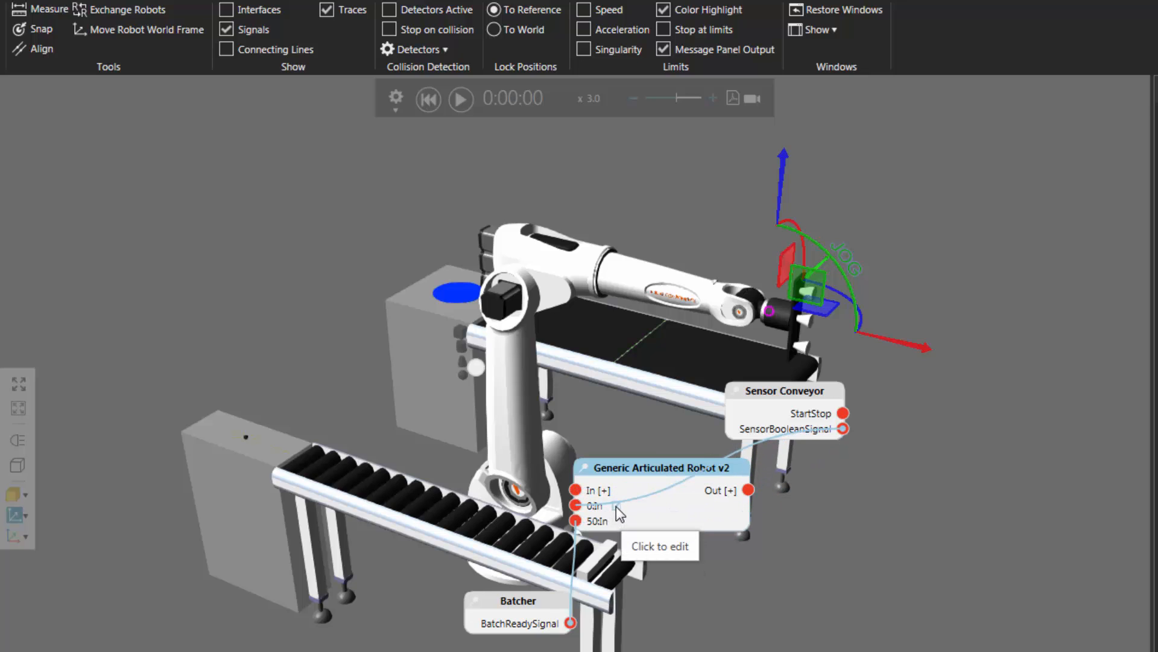
click(619, 512)
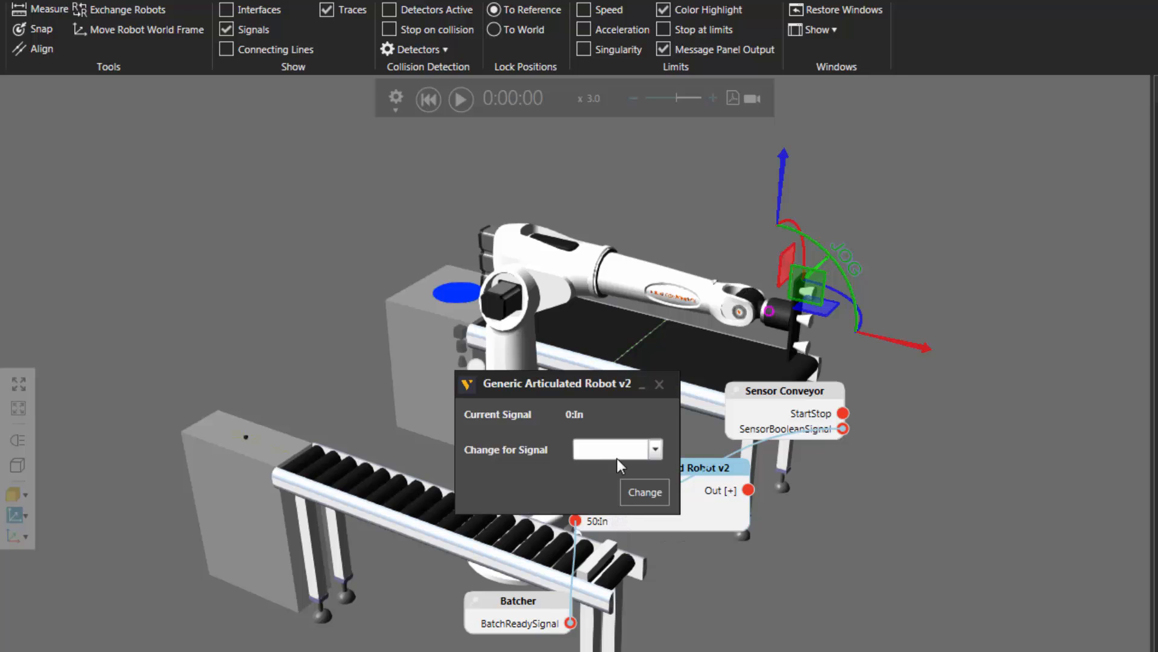
text(51)
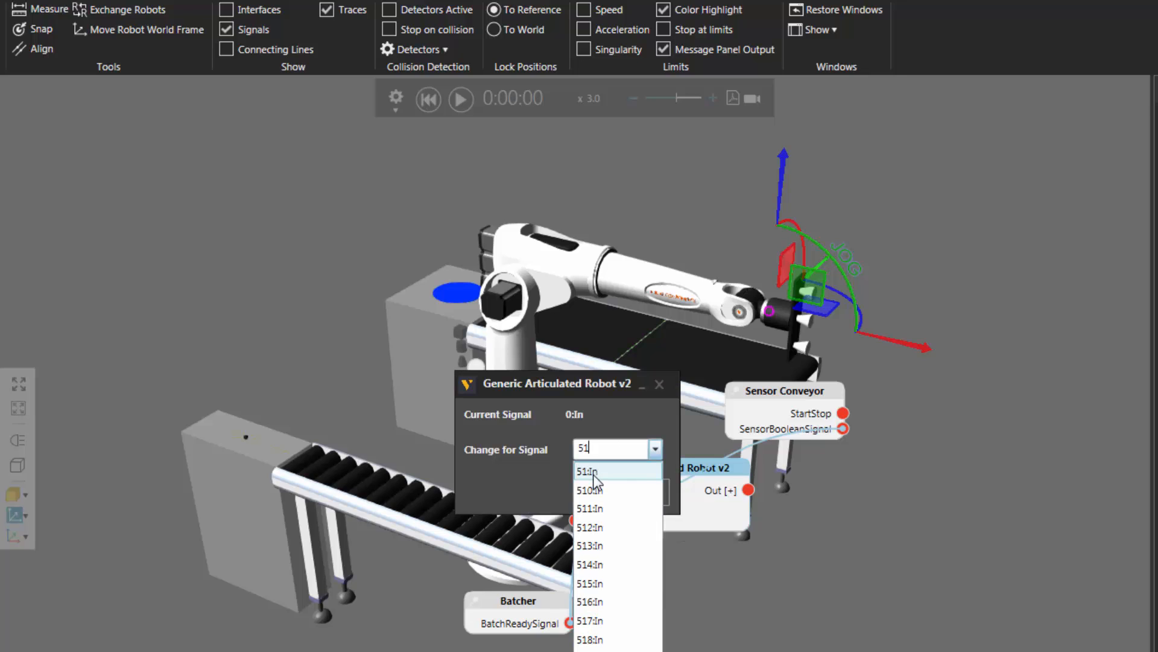
click(592, 473)
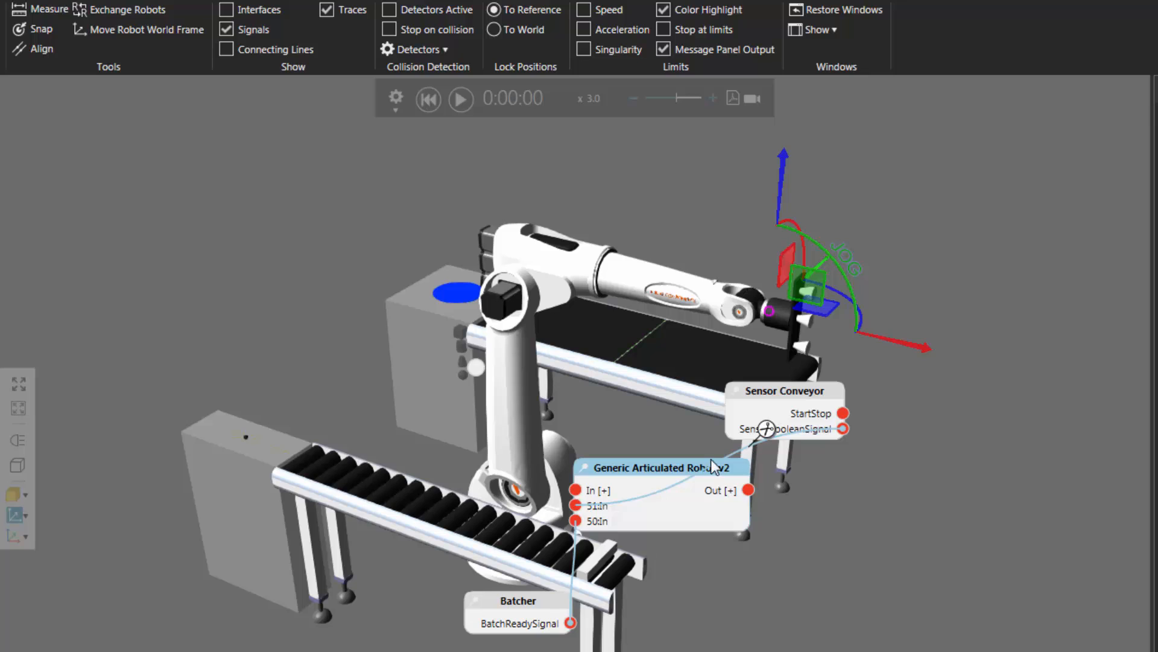
Wire the Sensor Conveyor's StartStop signal to the robot's outputs, change that output to 51:Out, and hide the signal connections
drag(668, 466, 615, 425)
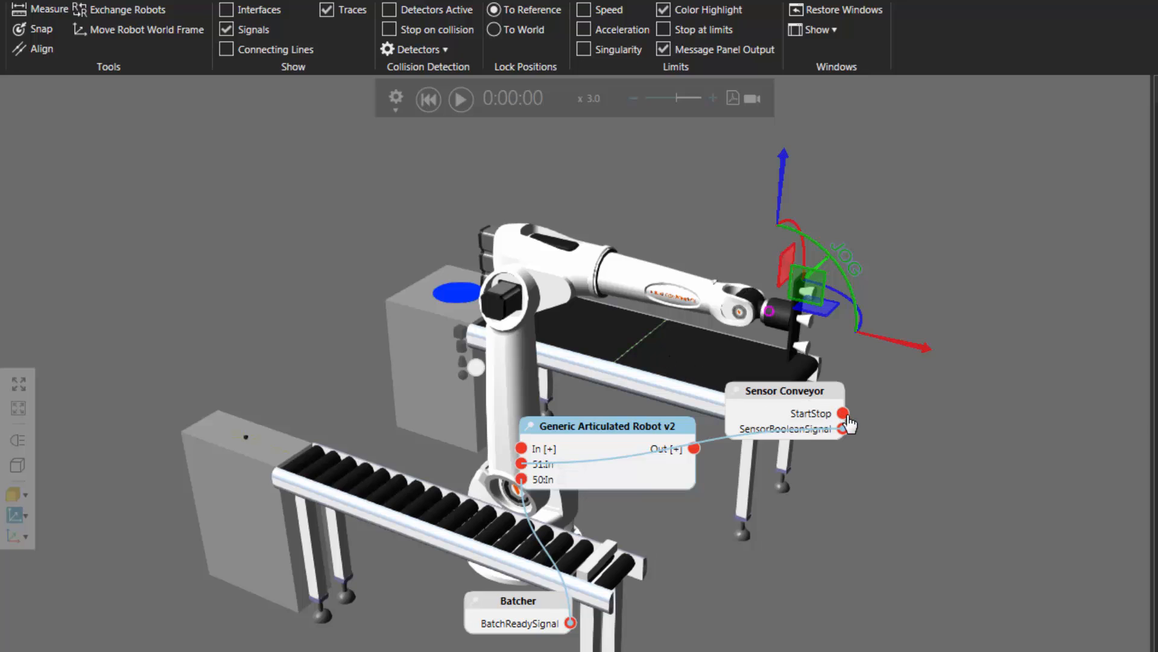
drag(845, 416, 695, 450)
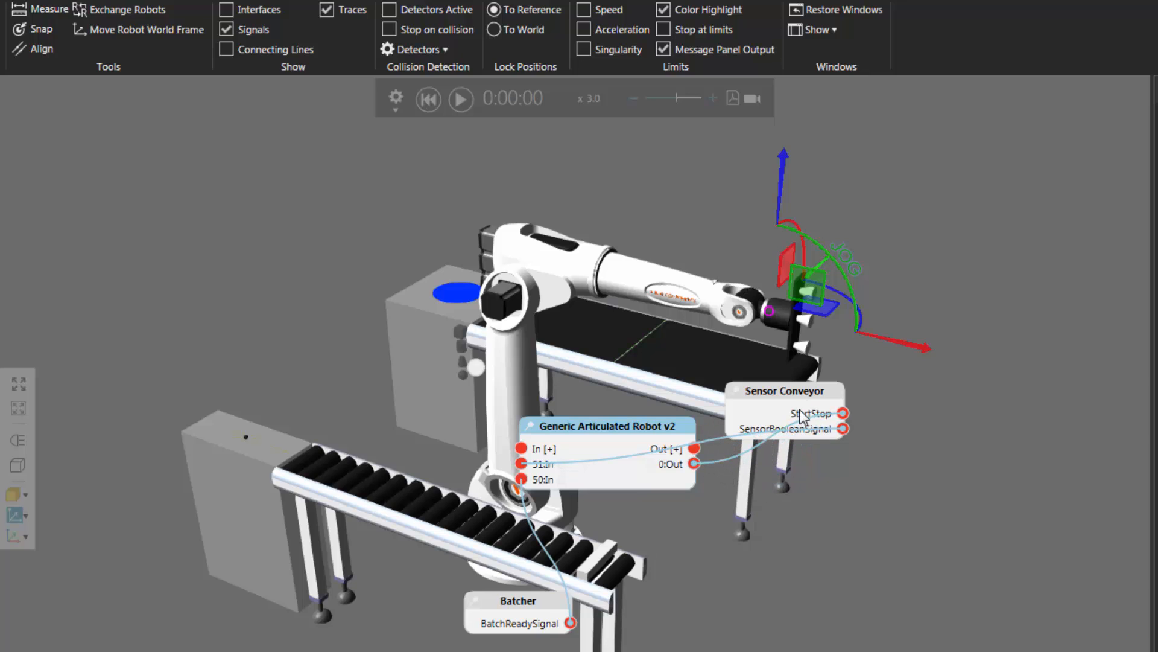
click(653, 472)
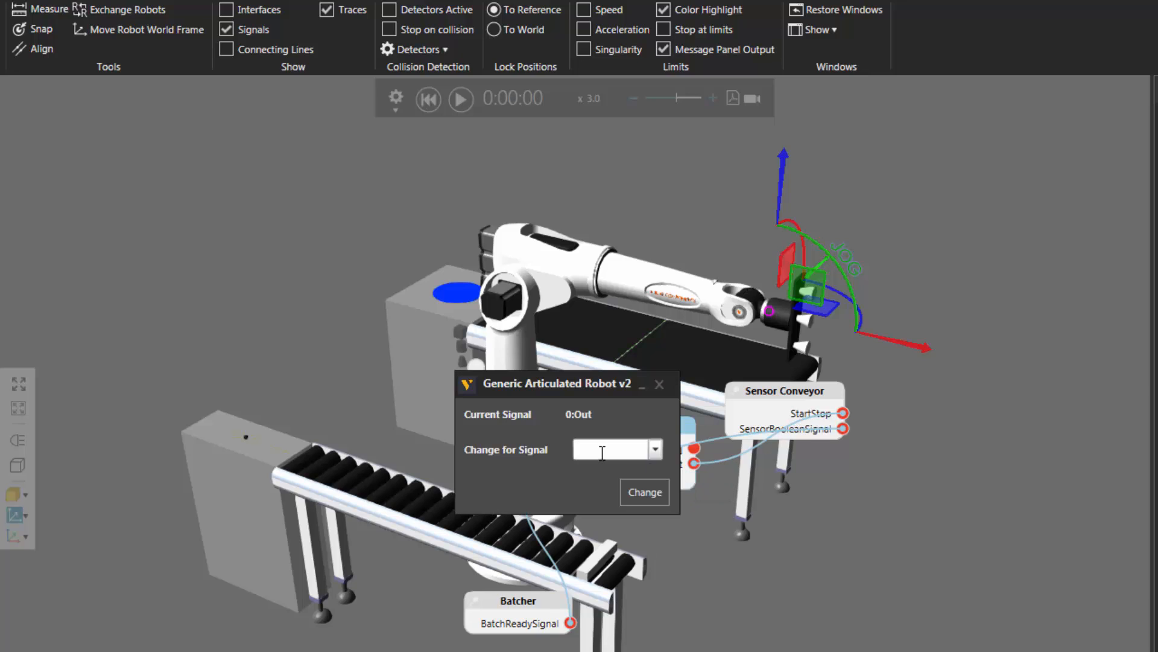
text(51)
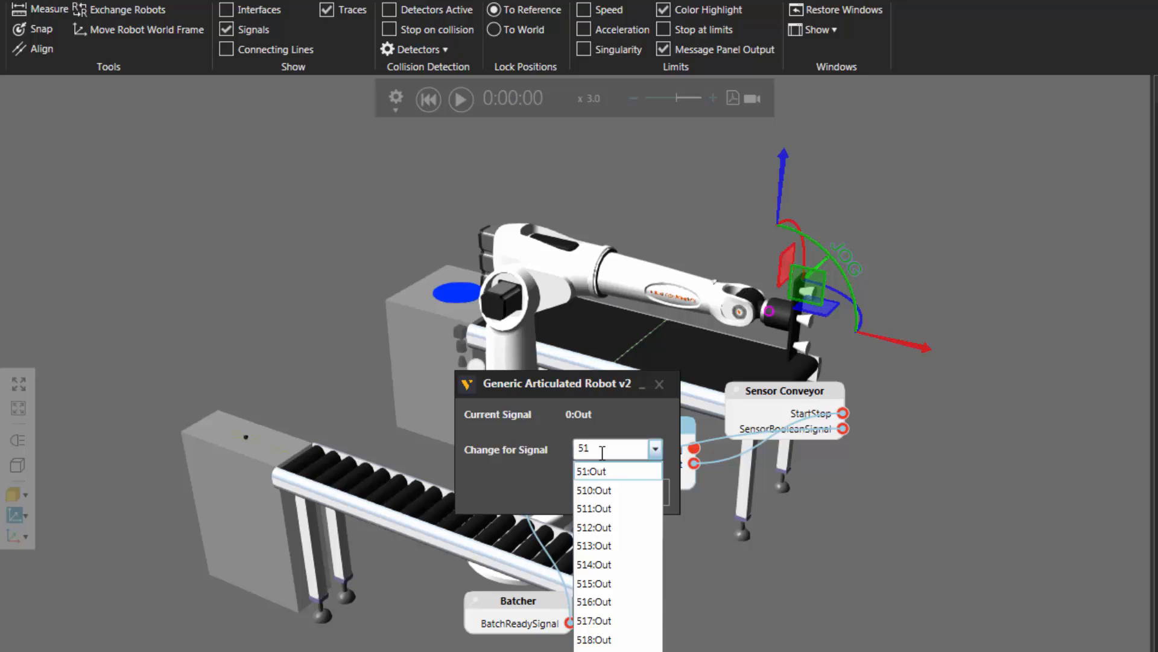
click(592, 471)
click(636, 488)
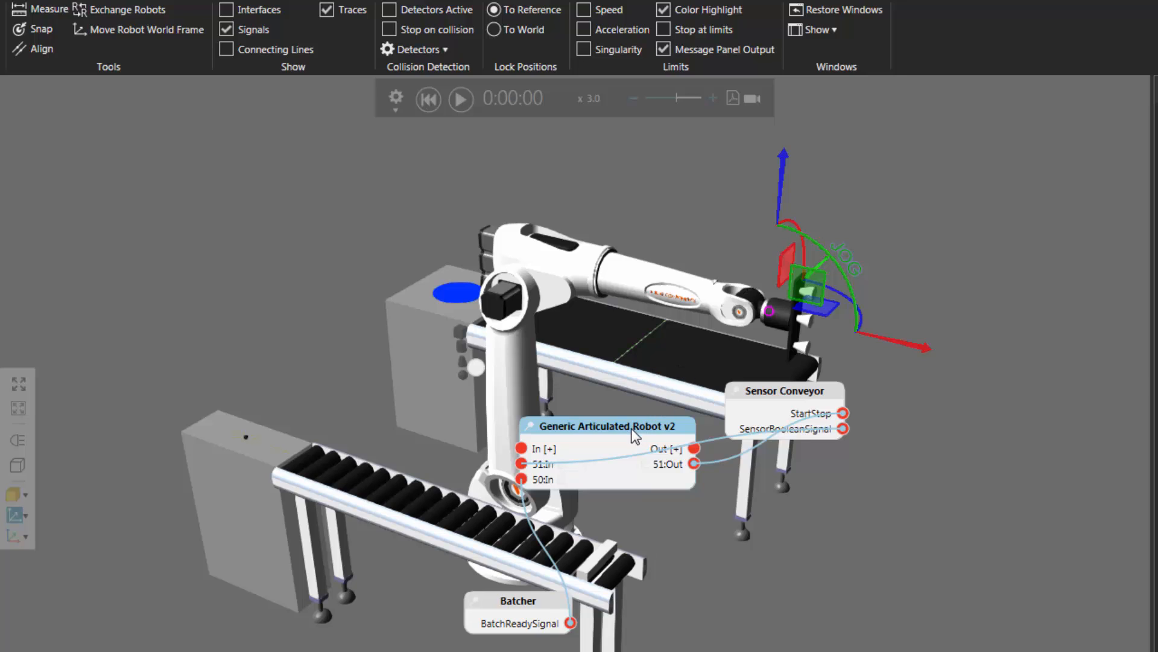
drag(632, 429, 628, 334)
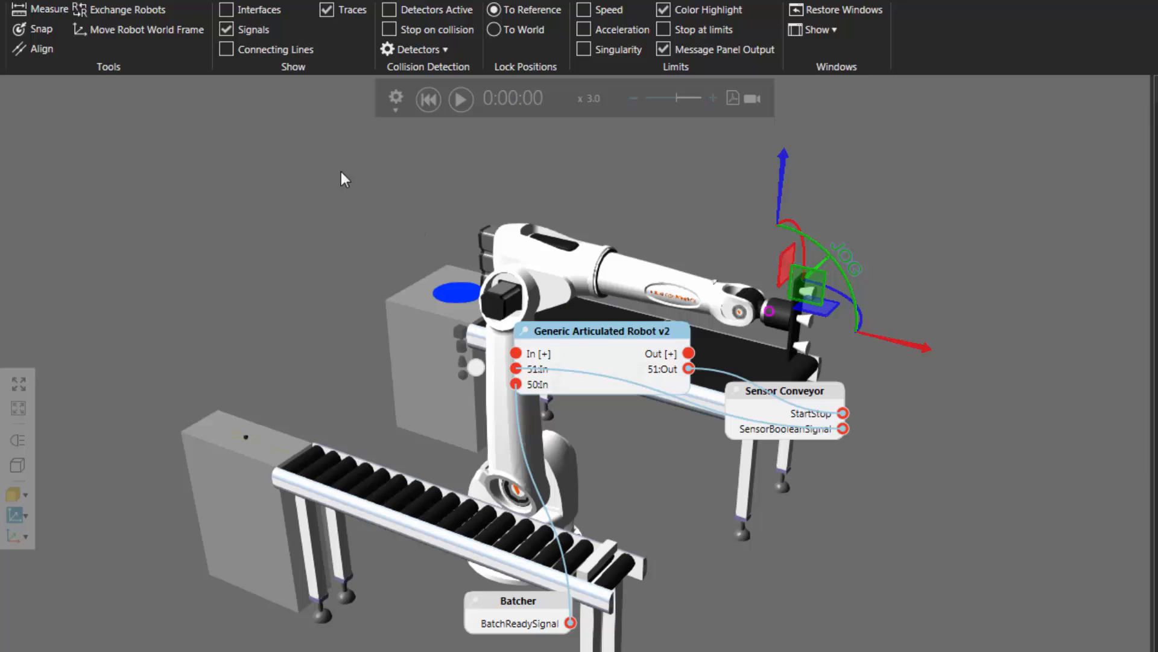
click(226, 30)
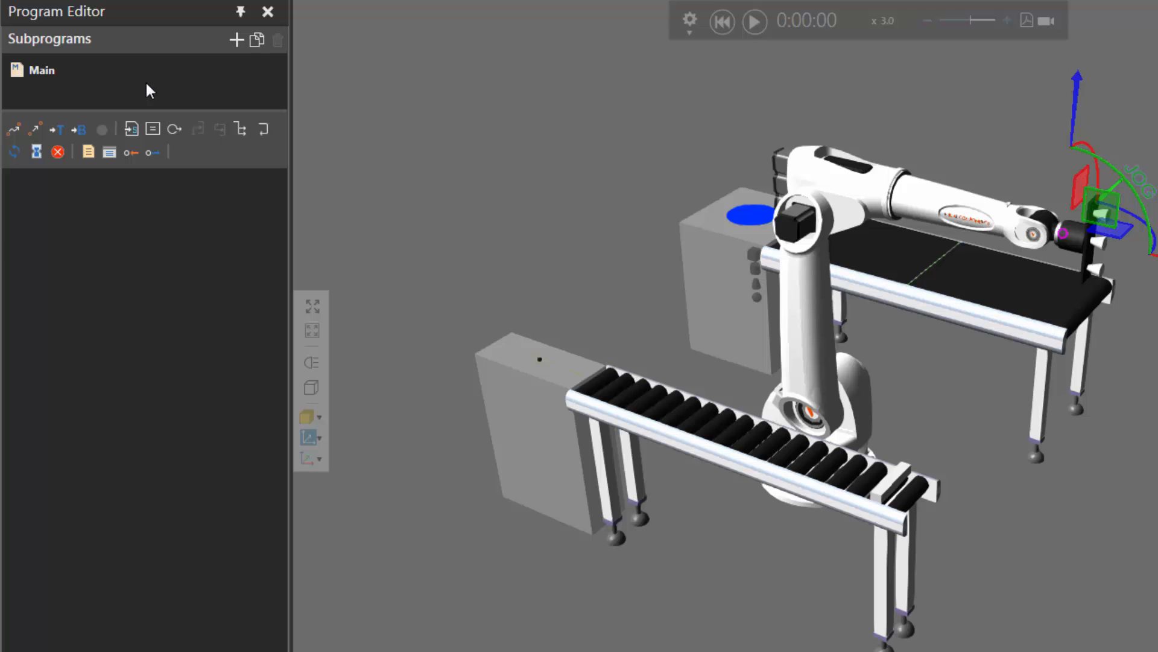
Add program statements to Main that wait for input 51 to be True and set output 51 to False
click(131, 153)
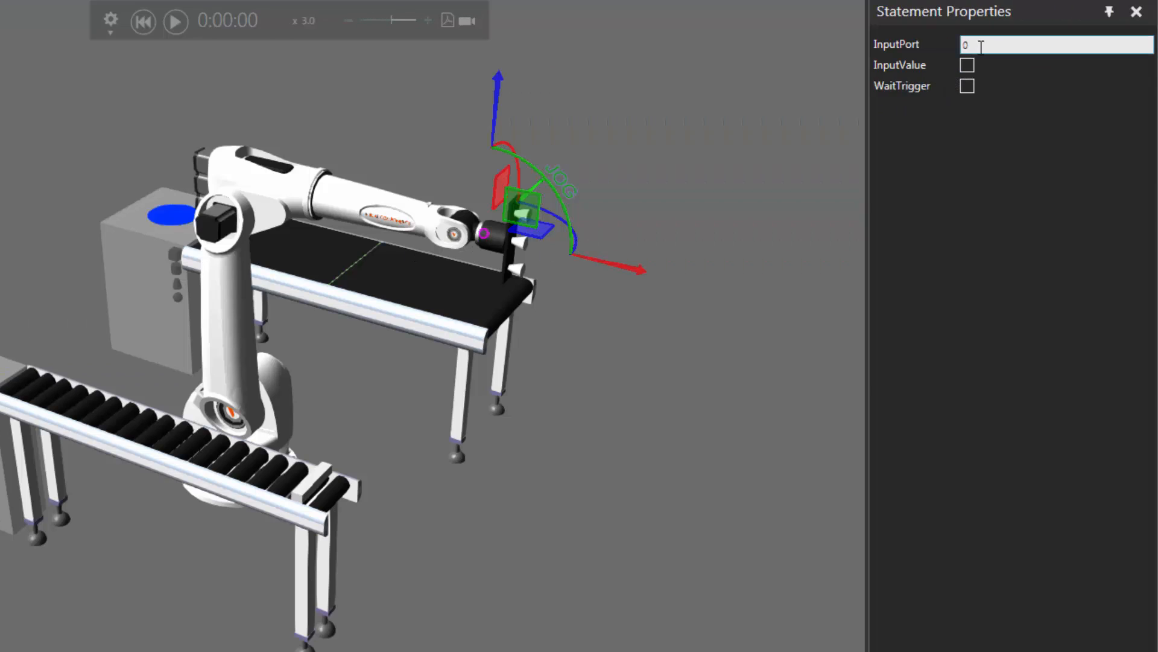
drag(982, 44, 950, 45)
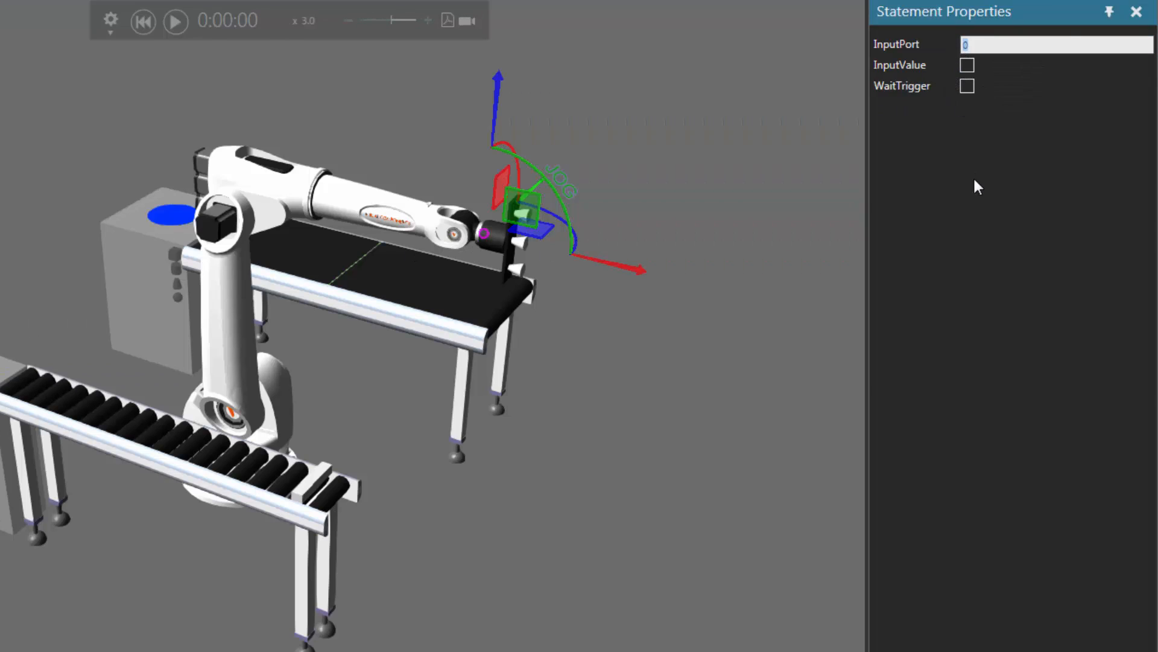
text(51)
click(967, 64)
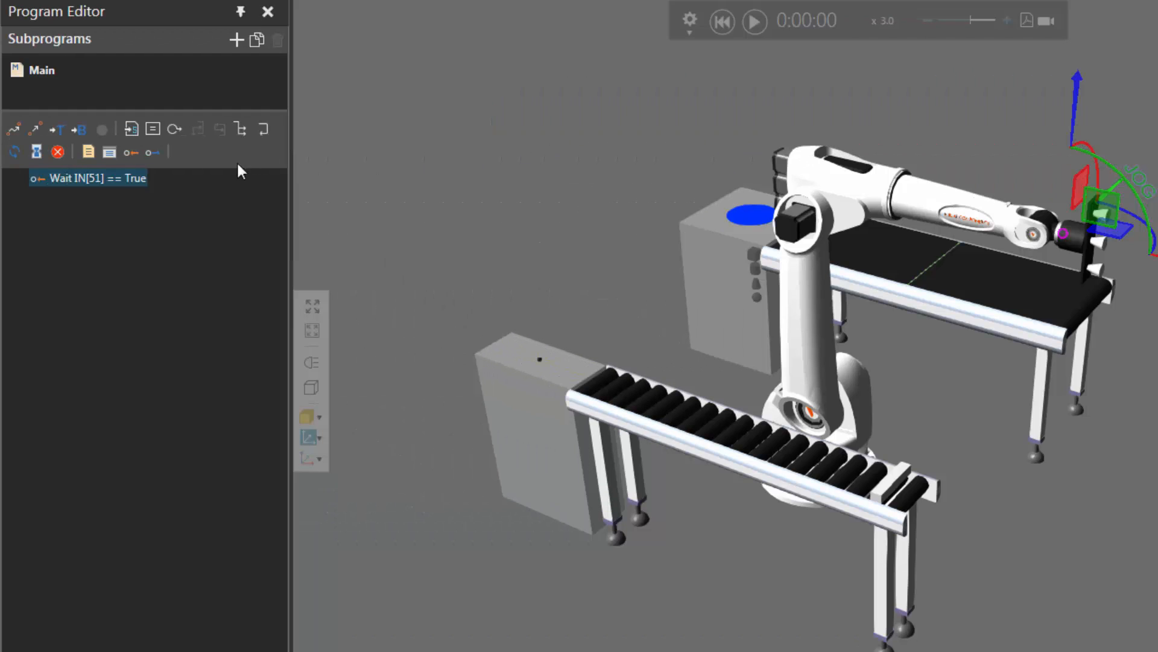
click(152, 153)
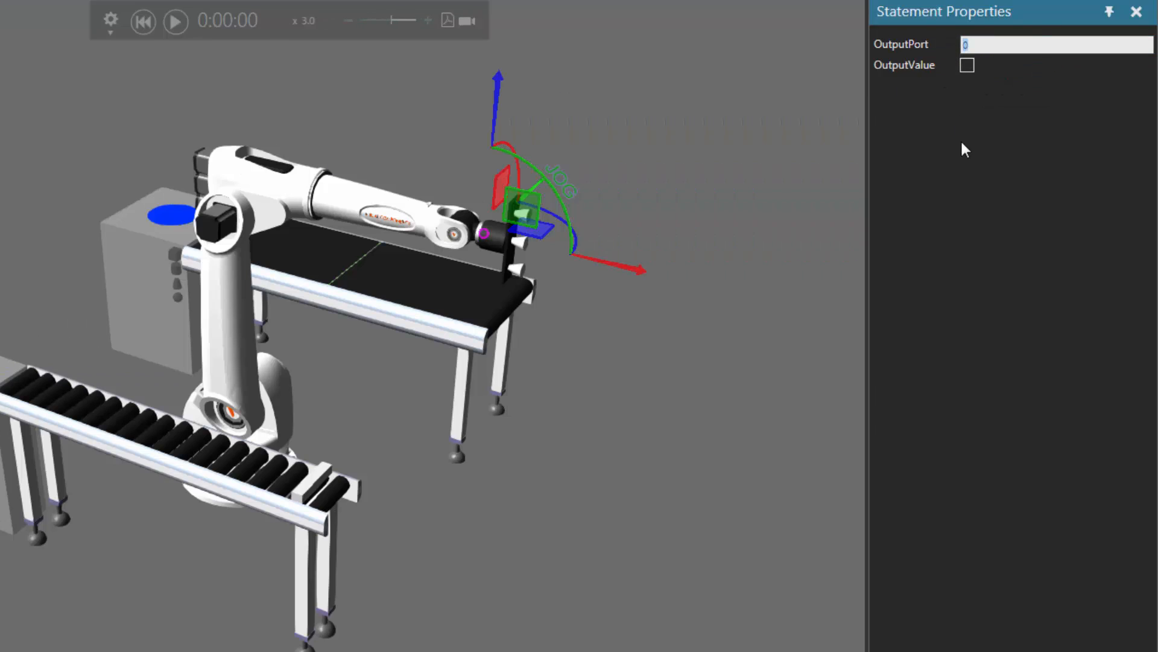
text(51)
Run the simulation to check the boxes and batched parts on both conveyors, and reset it
click(144, 24)
click(175, 23)
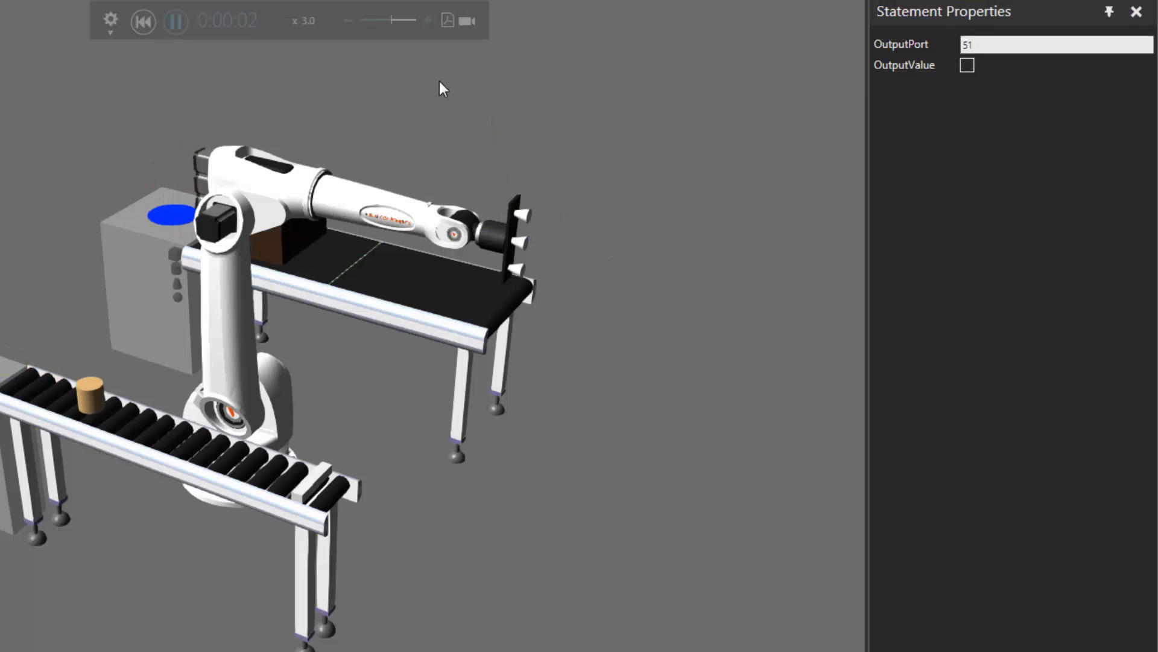
right_drag(499, 142, 476, 223)
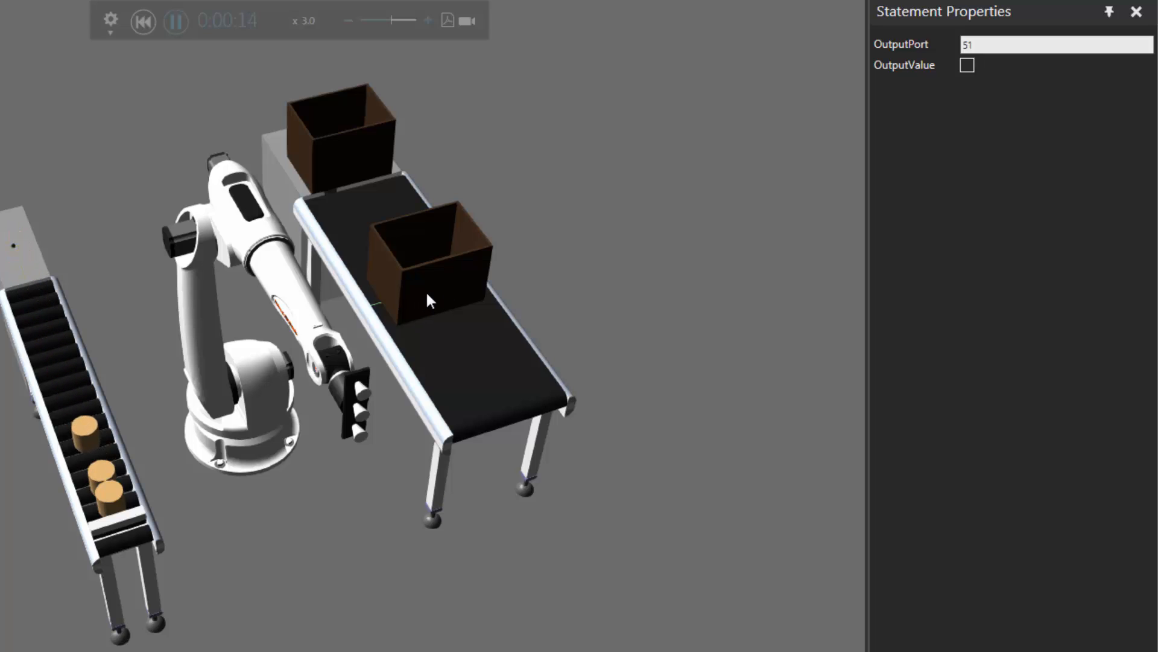
click(175, 23)
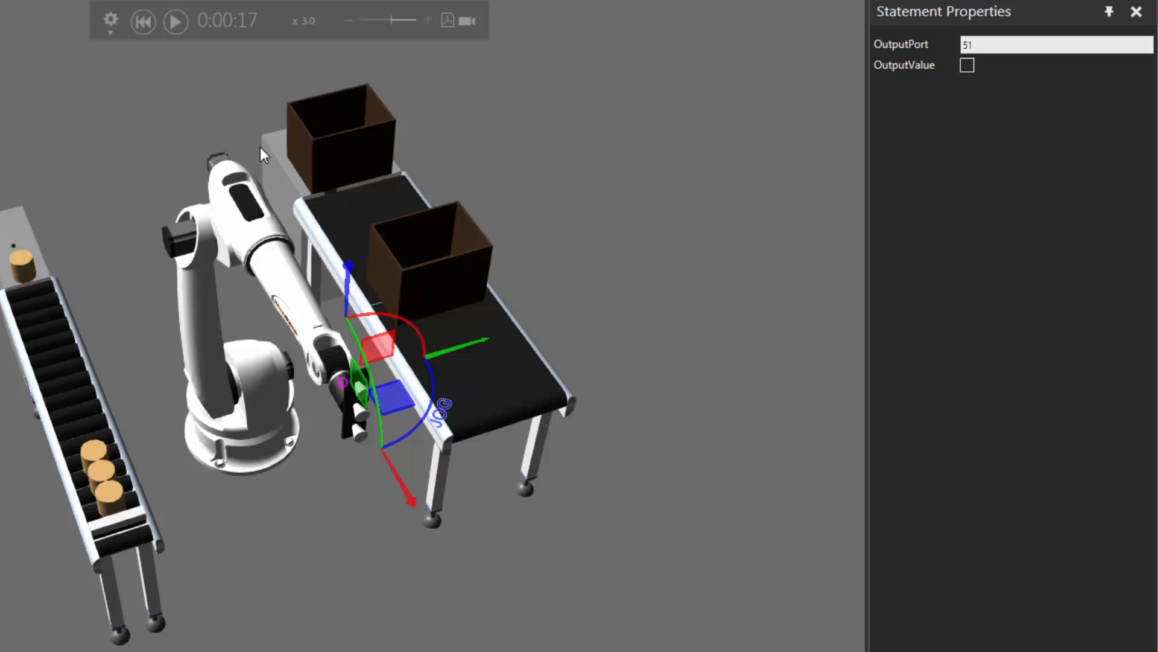
right_drag(220, 478, 253, 494)
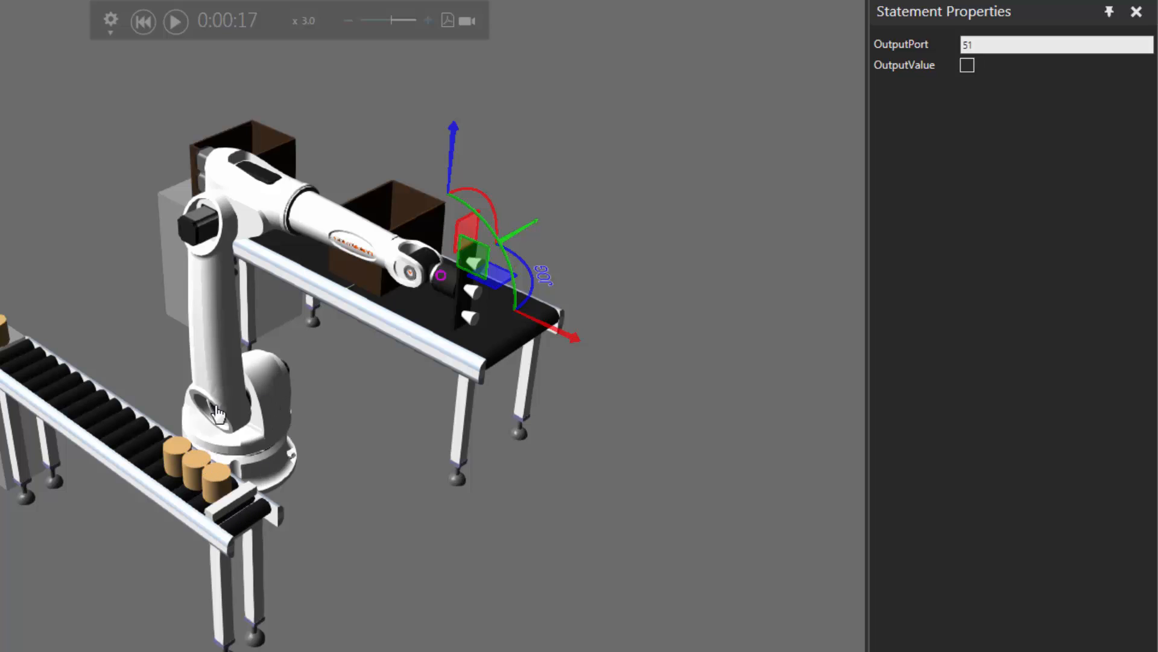
click(143, 22)
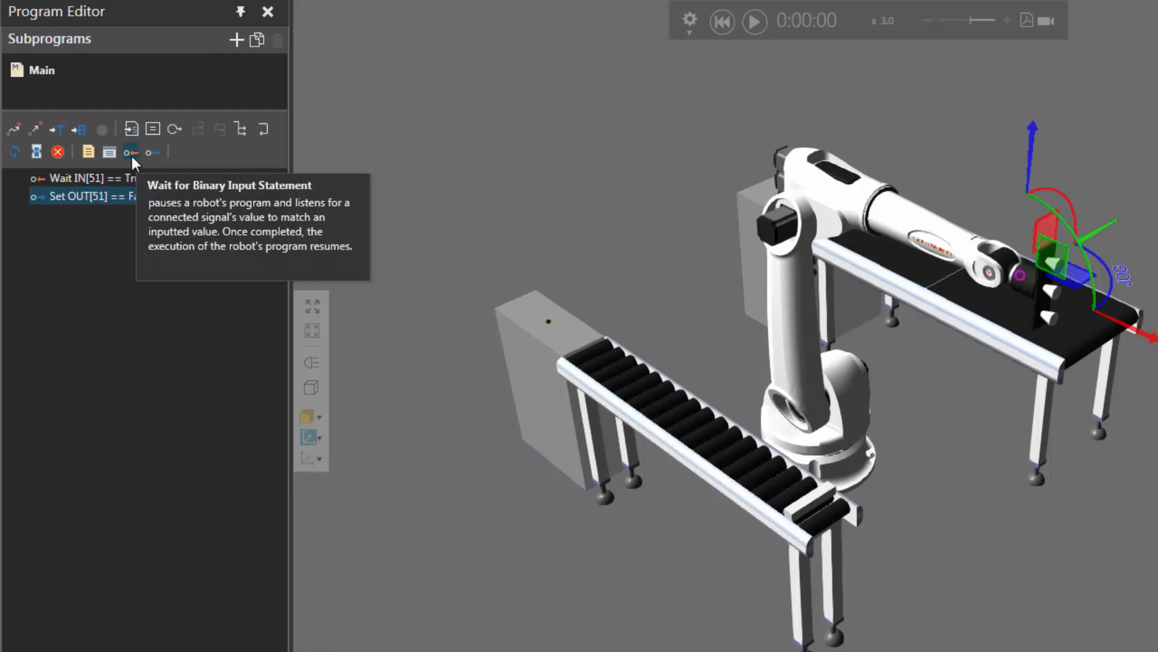
Add a Wait for Binary Input statement for input port 50 with value True and WaitTrigger enabled
click(131, 153)
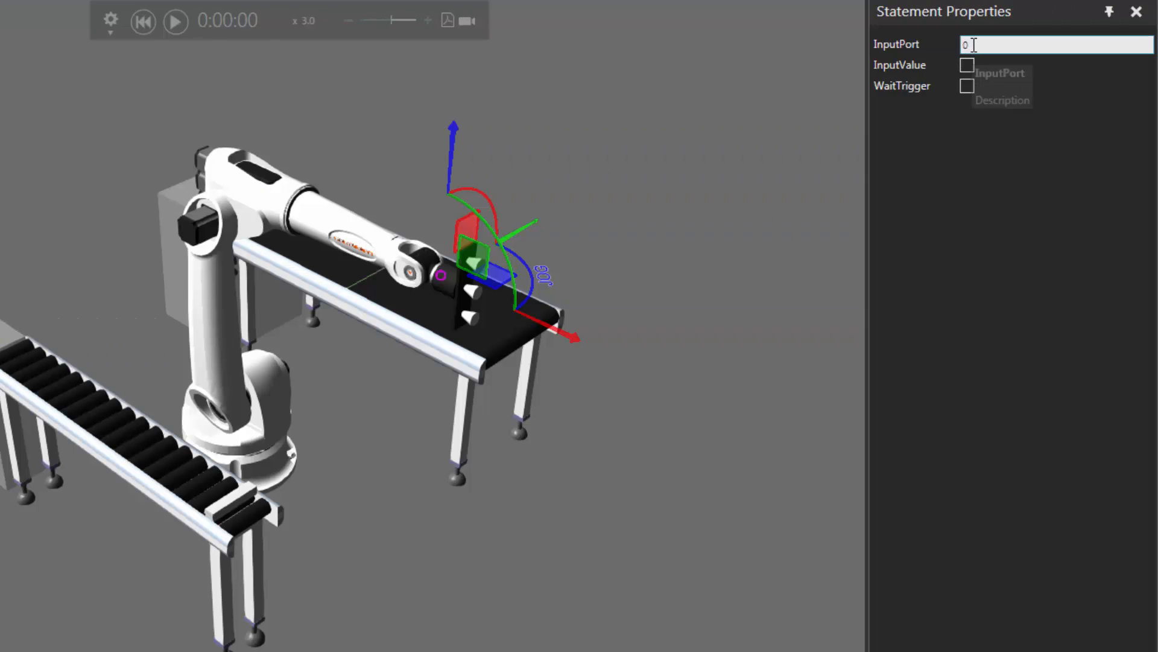
click(972, 45)
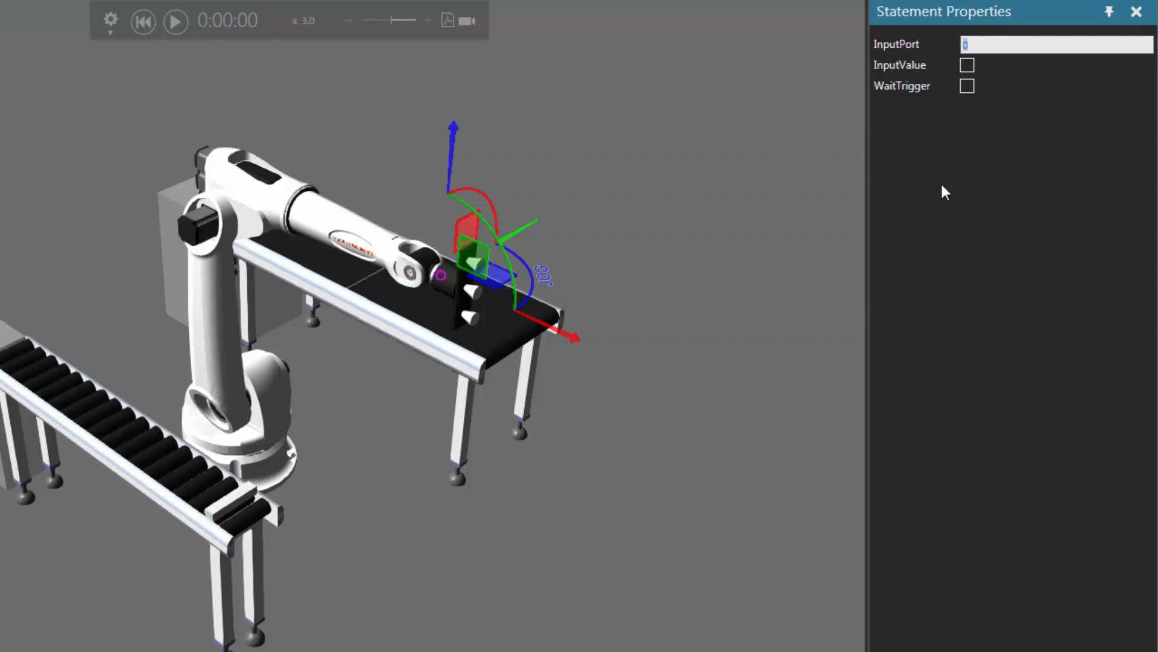
text(50)
click(967, 65)
click(967, 88)
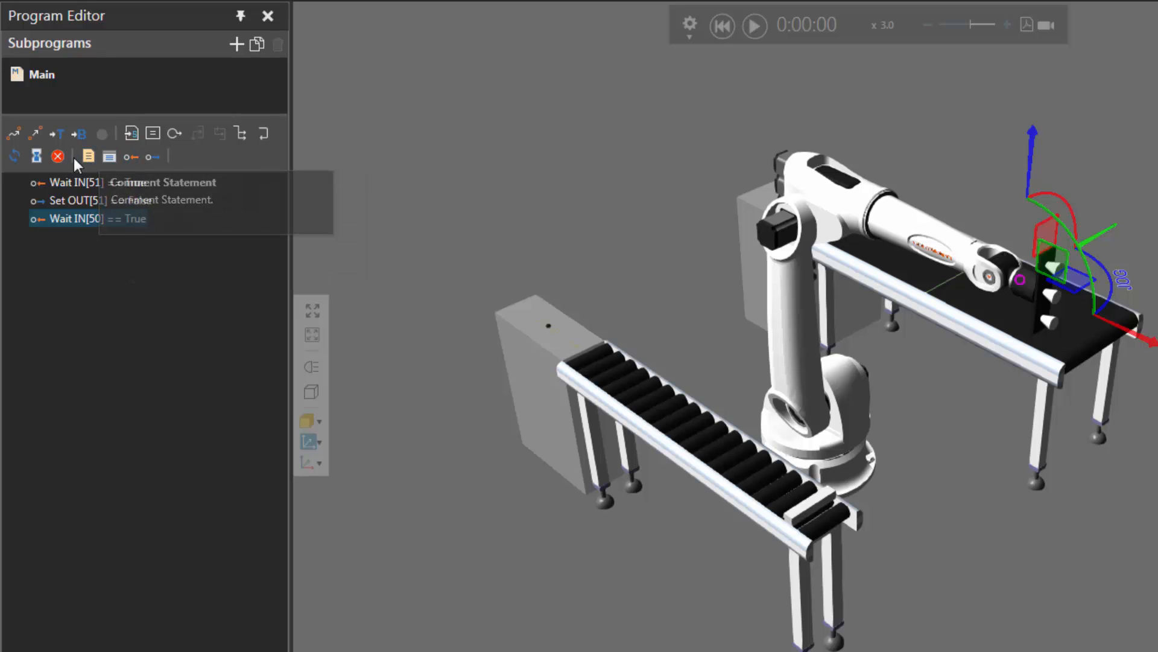
End the robot program with a Halt statement and run the simulation up to it
click(58, 156)
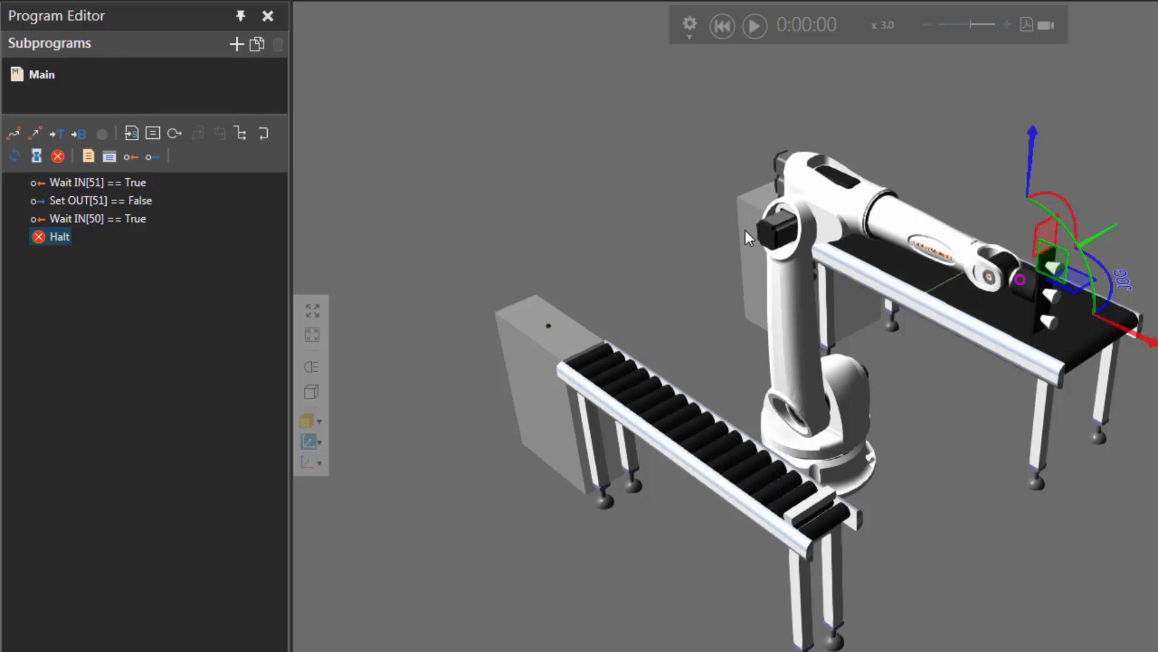
click(757, 29)
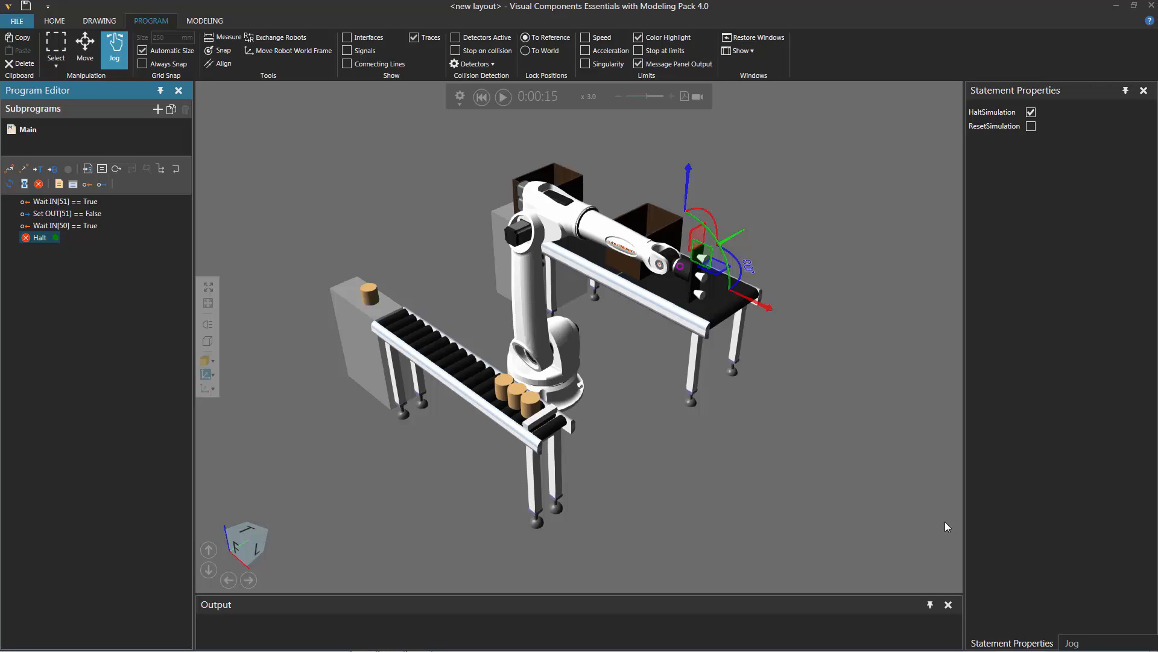
Set the robot's jog base to BASE_1 and its tool to TOOL[1]
click(1072, 642)
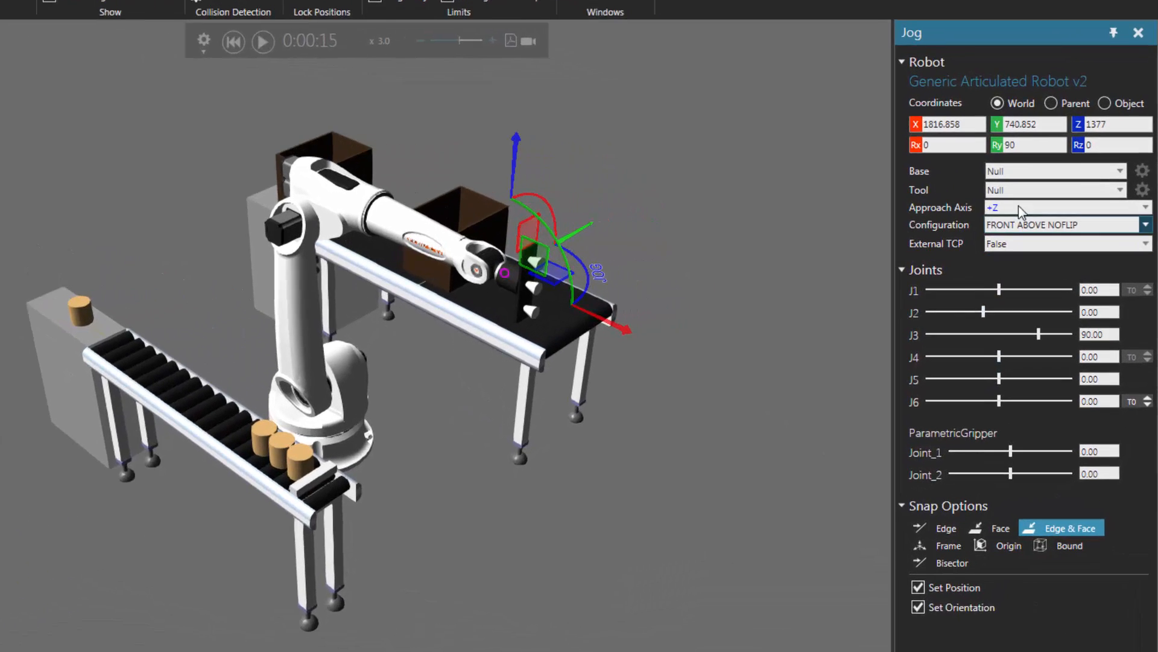
click(1015, 169)
click(1026, 198)
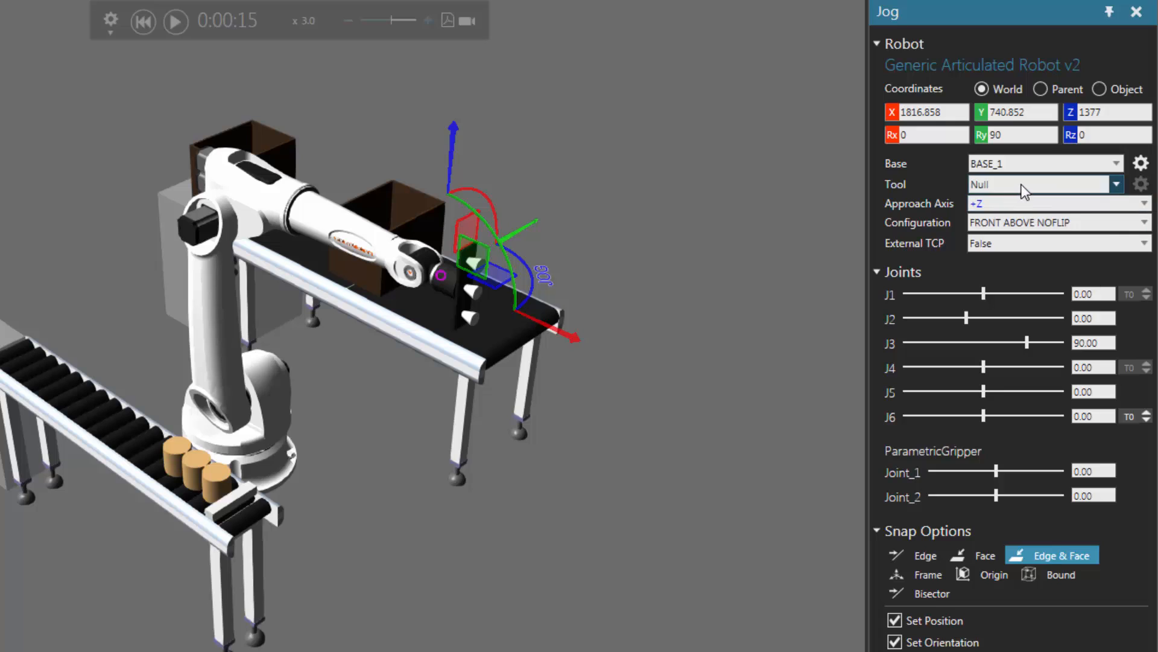
click(1022, 184)
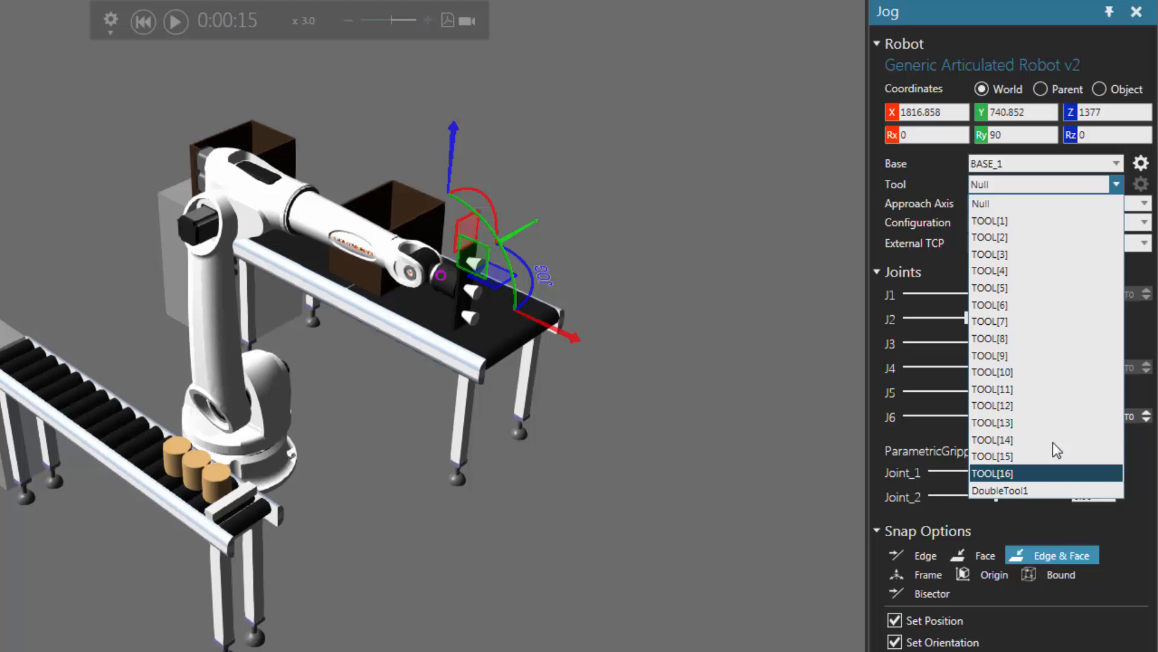
click(1032, 223)
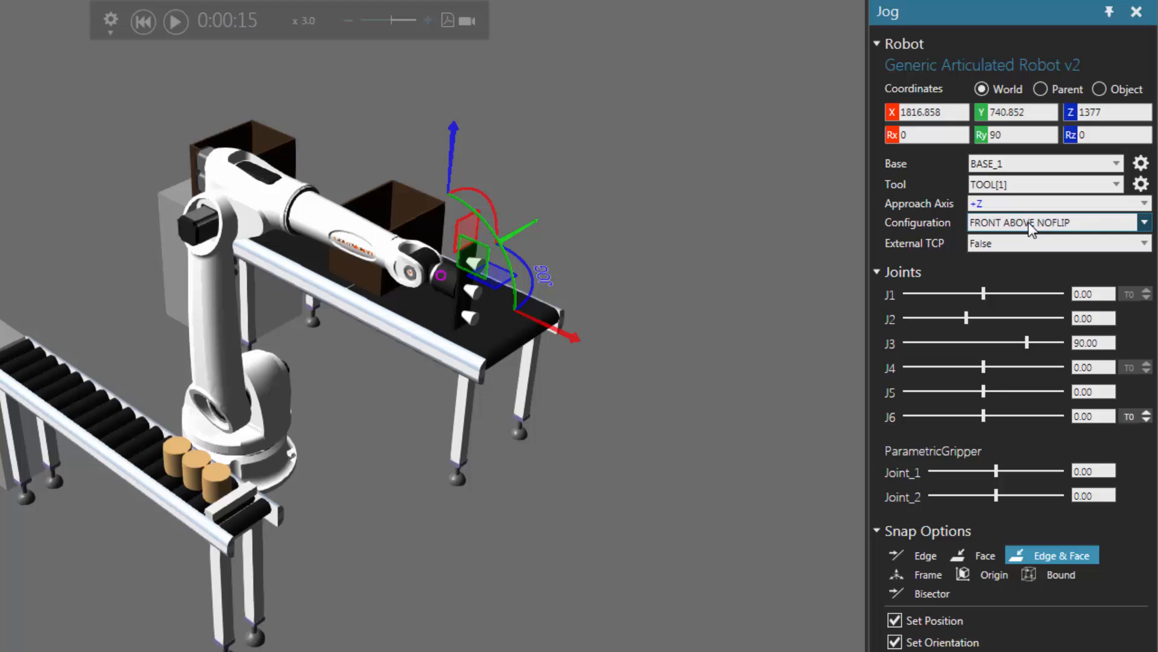
Open the properties of TOOL[1] and show the Robot Tools frames in the 3D view at the gripper
click(1142, 185)
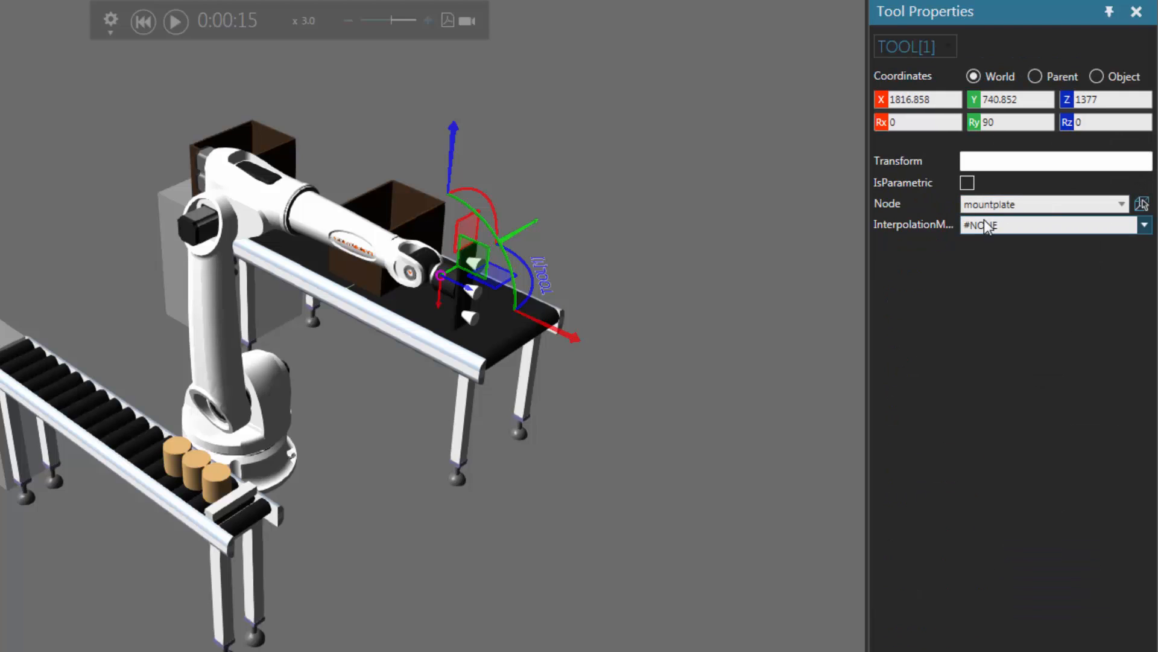
scroll(653, 317, up, 5)
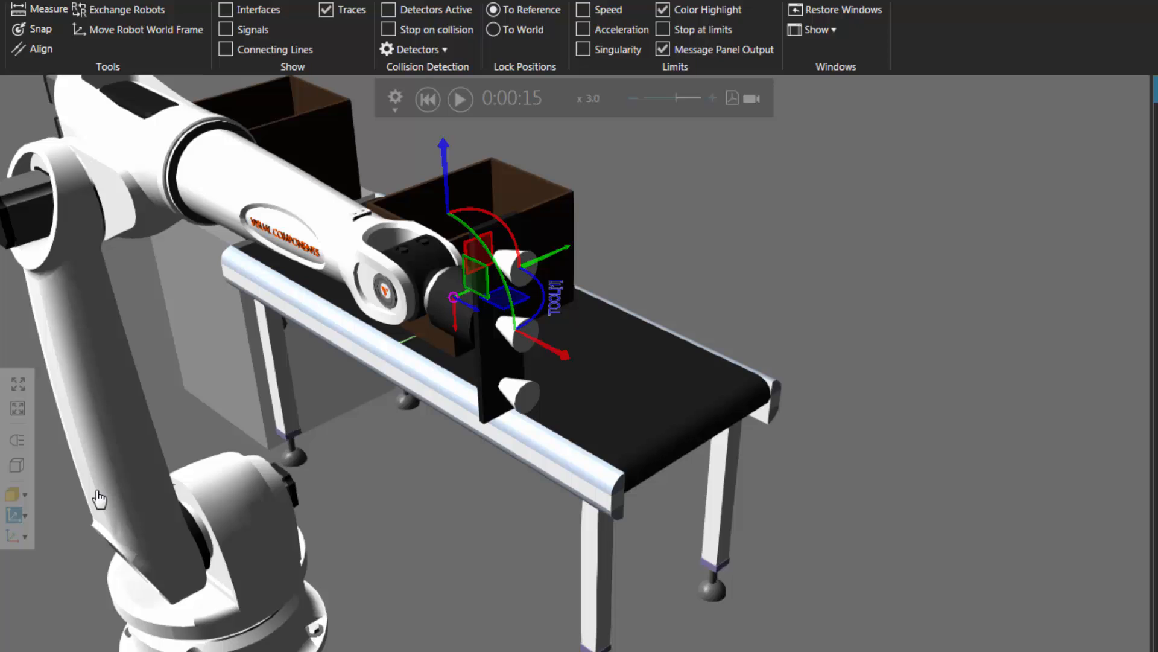
click(25, 516)
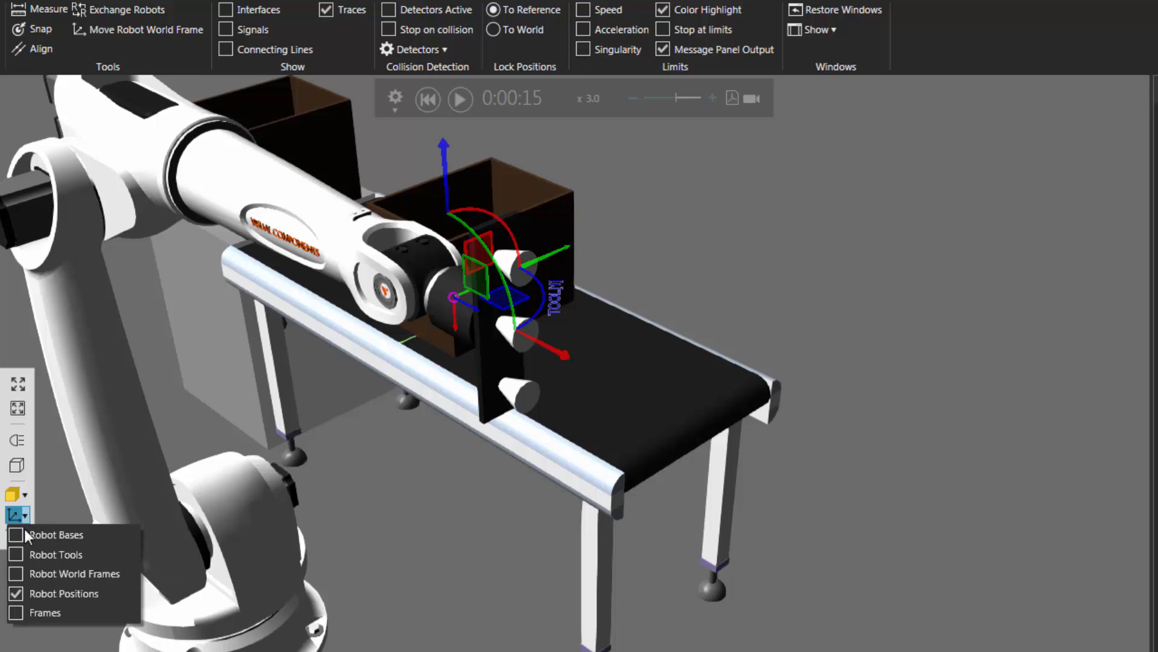
click(18, 555)
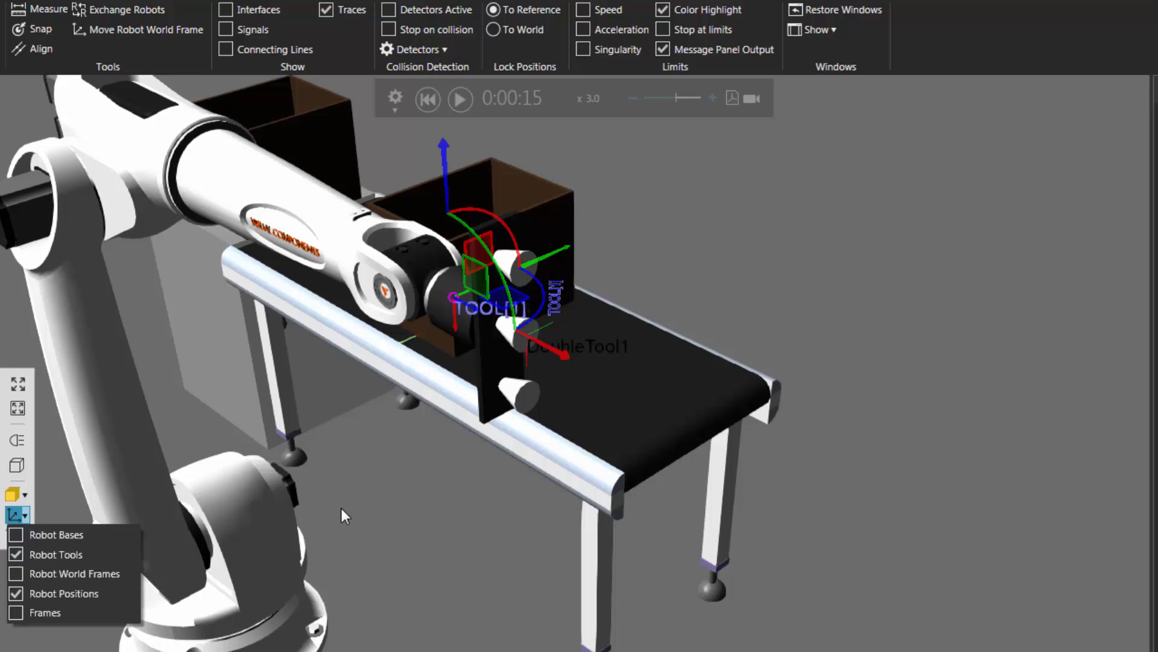
right_drag(344, 508, 495, 524)
right_drag(571, 546, 572, 584)
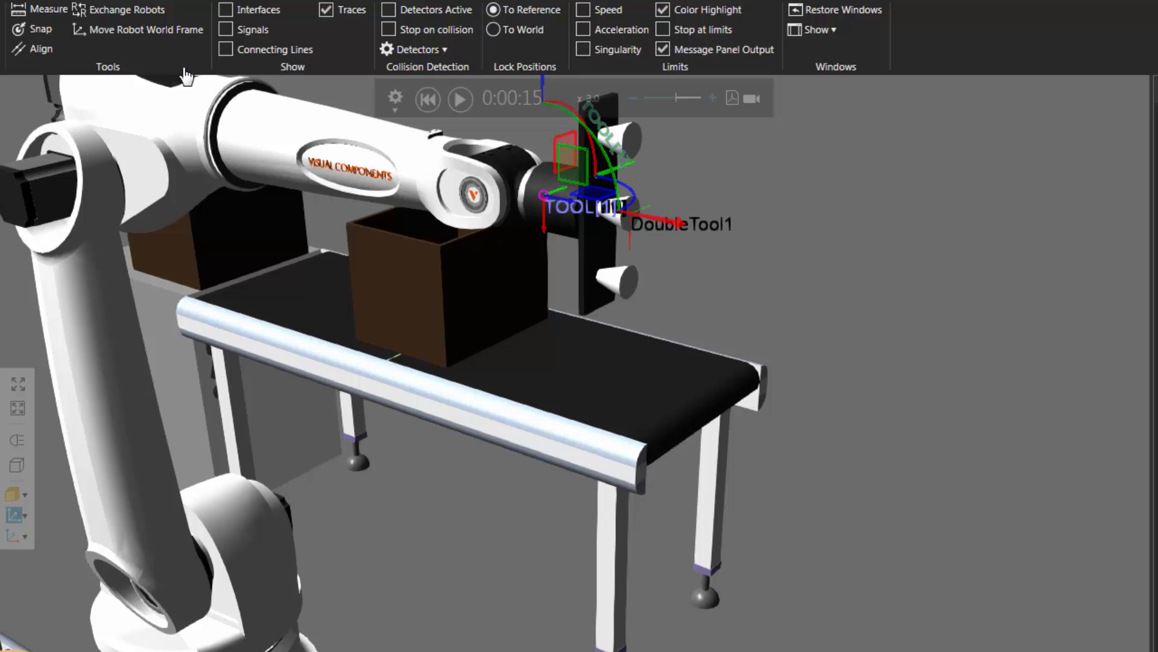
Snap the TOOL[1] frame onto the gripper's DoubleTool1 frame using the Frame snap type, and switch its coordinates to Object
click(43, 31)
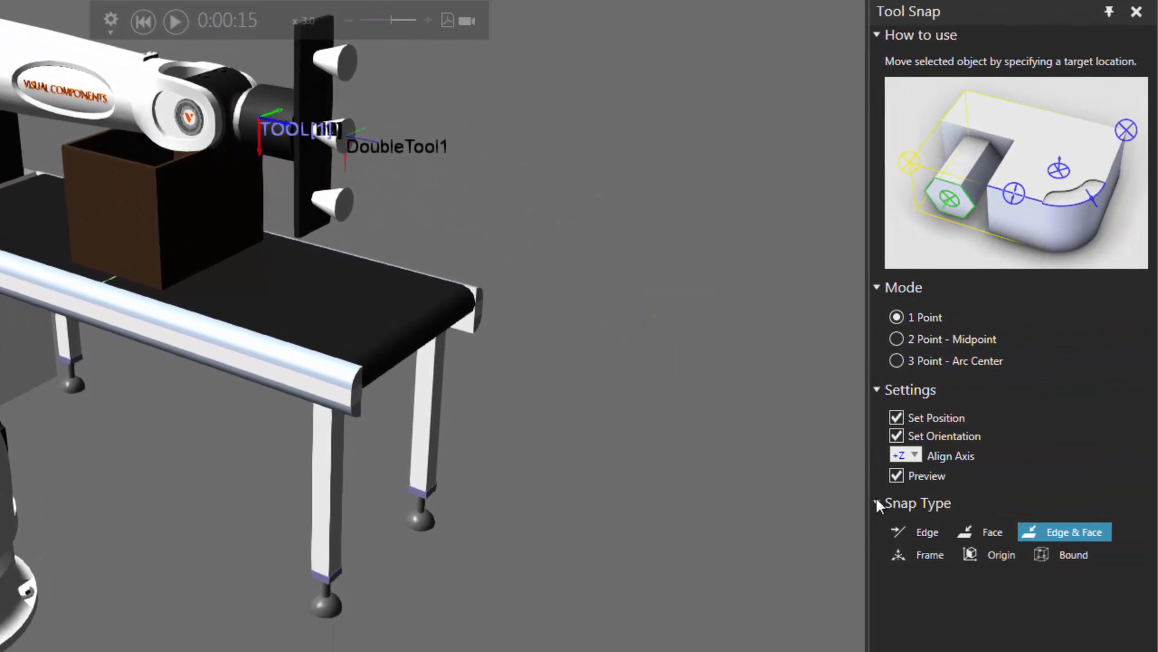
click(934, 555)
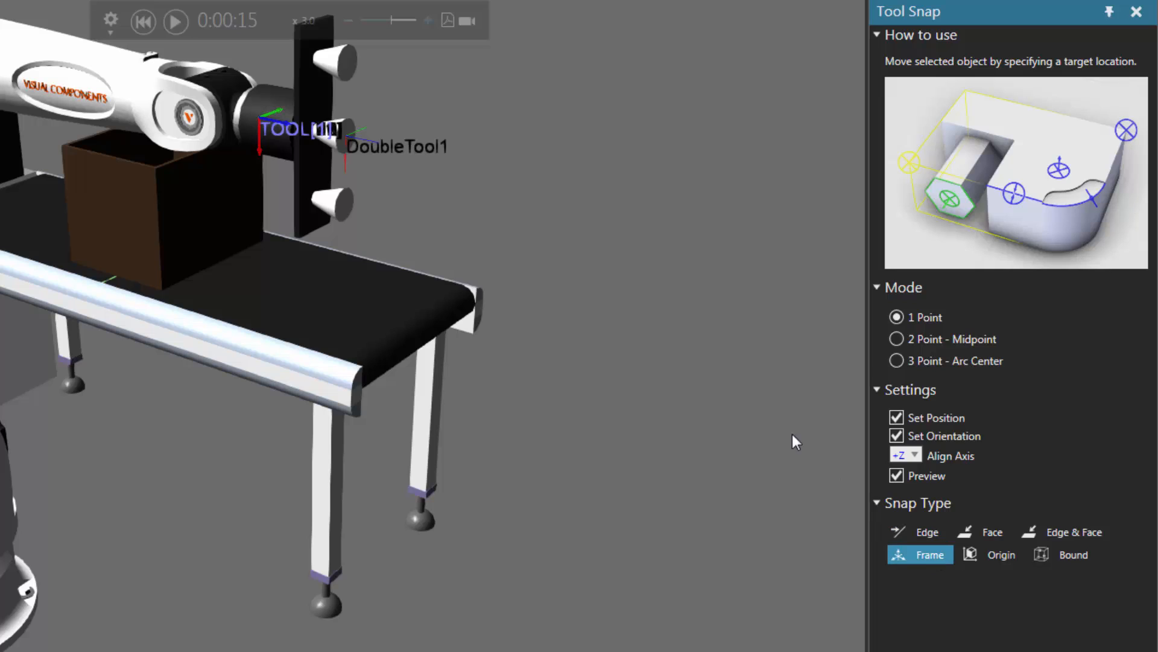
click(350, 140)
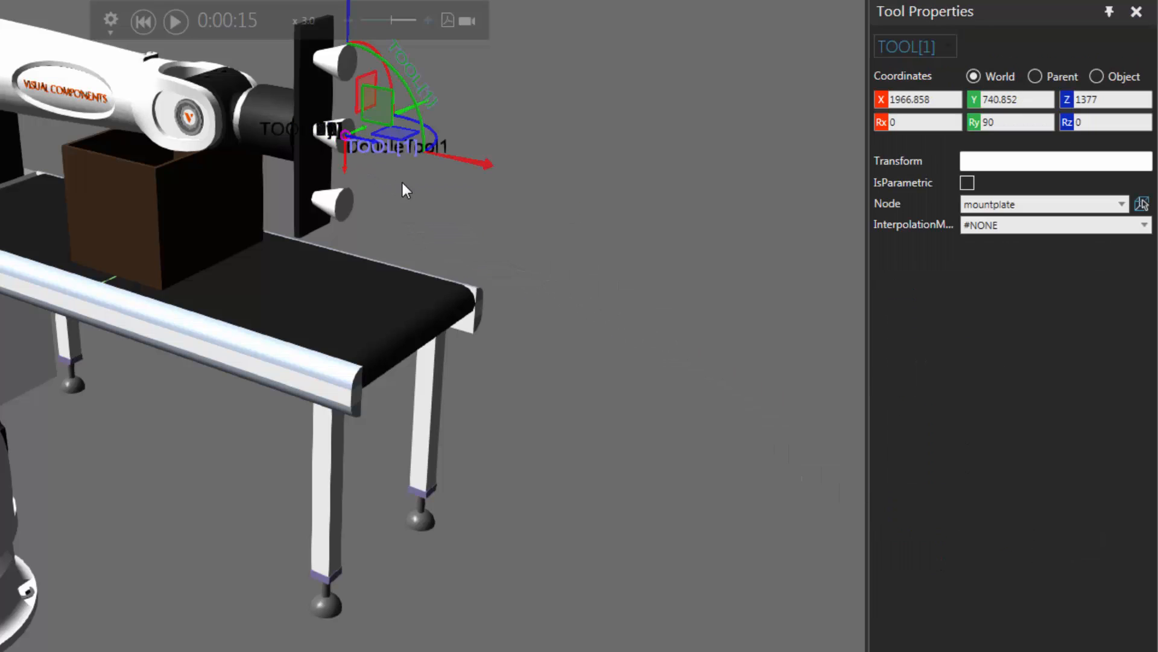
right_drag(423, 207, 426, 212)
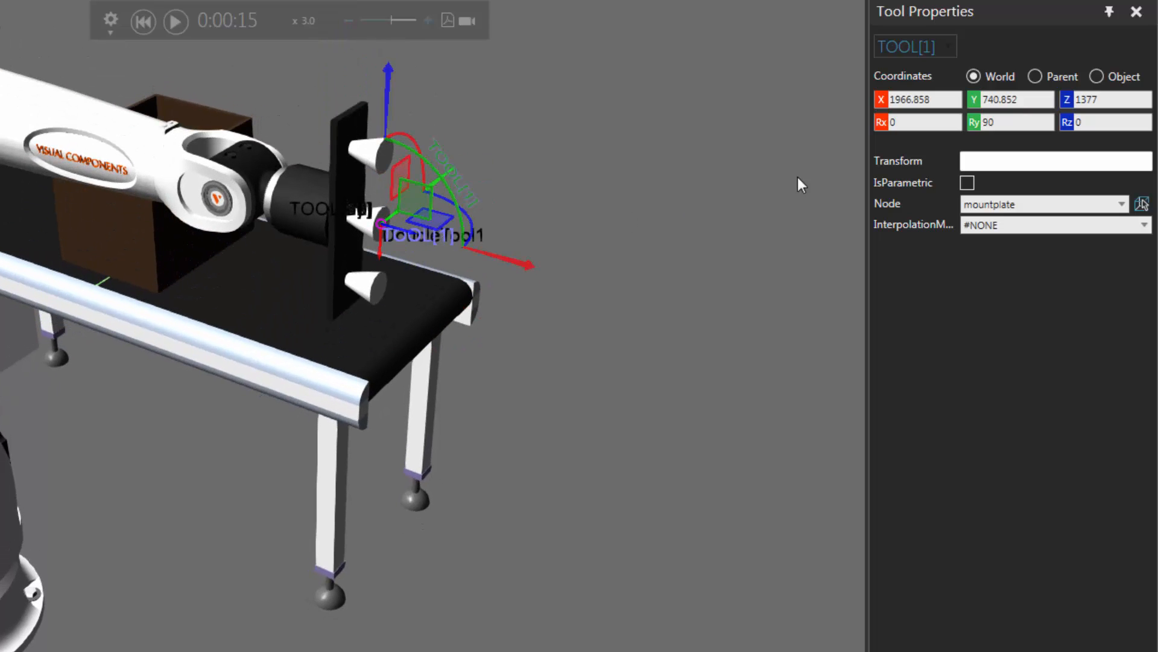
click(1097, 77)
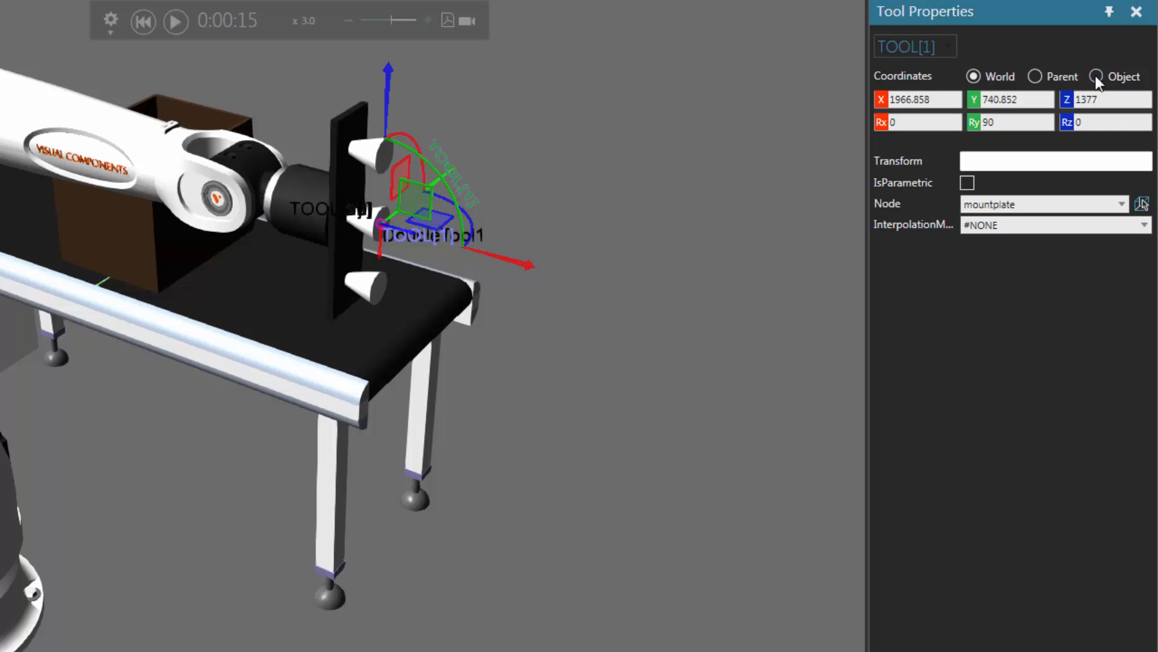
right_drag(600, 352, 595, 355)
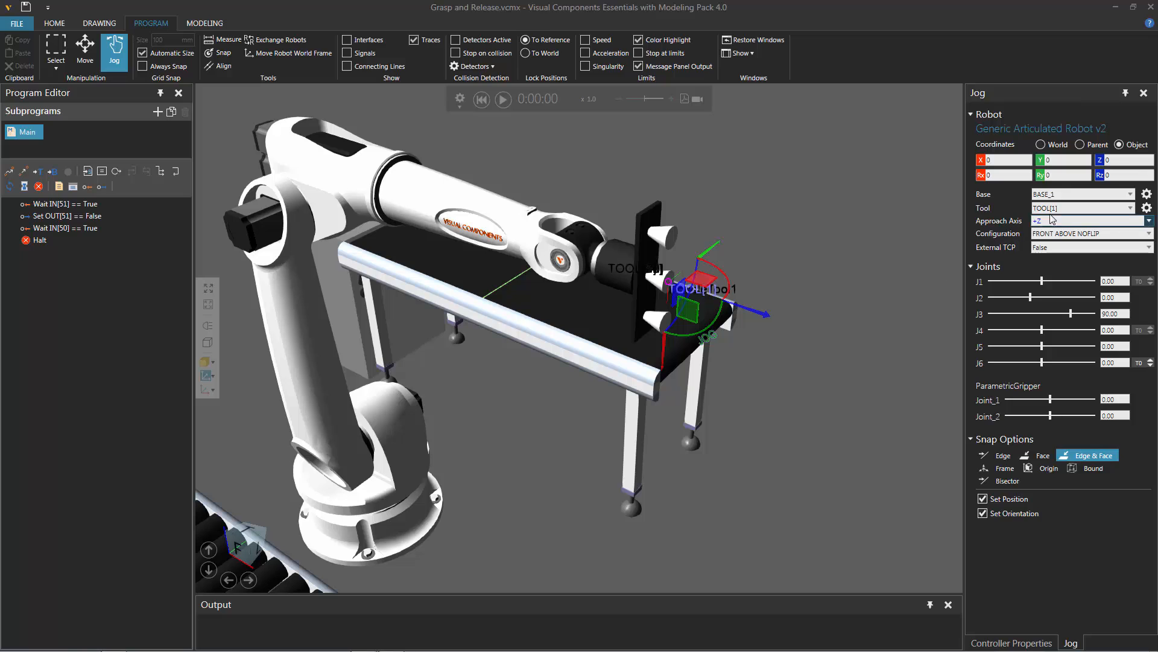
Set the robot's jog tool to DoubleTool1 and run the simulation at a speed of x 1.7 up to the Halt statement
click(1068, 207)
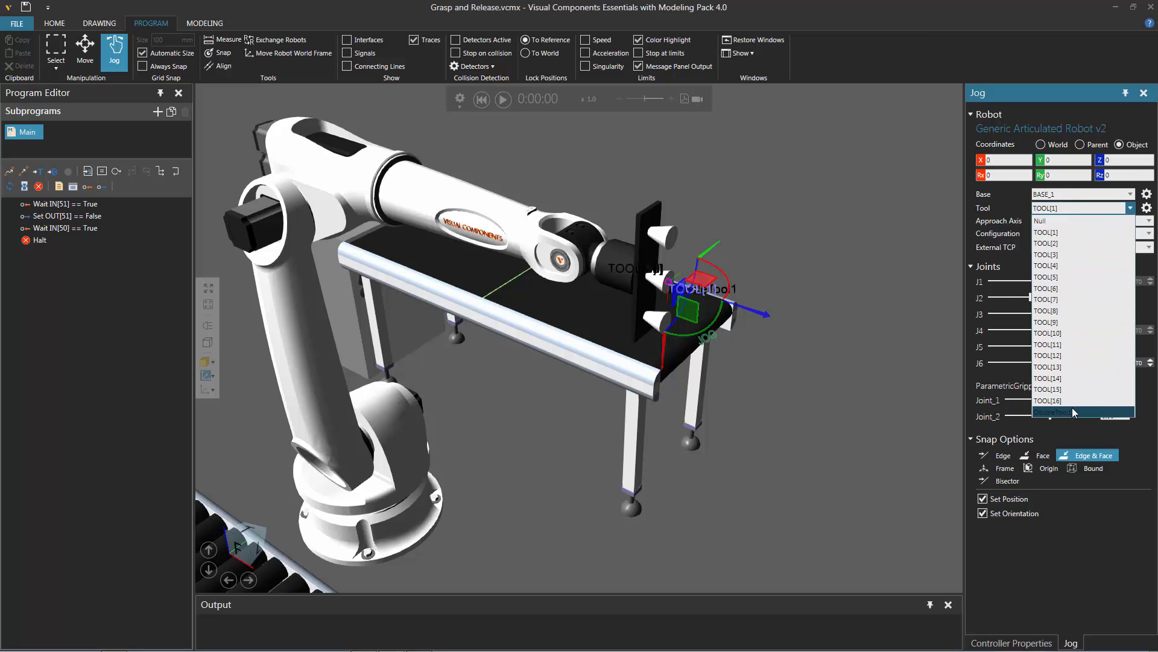
click(1053, 412)
middle_drag(598, 454, 693, 372)
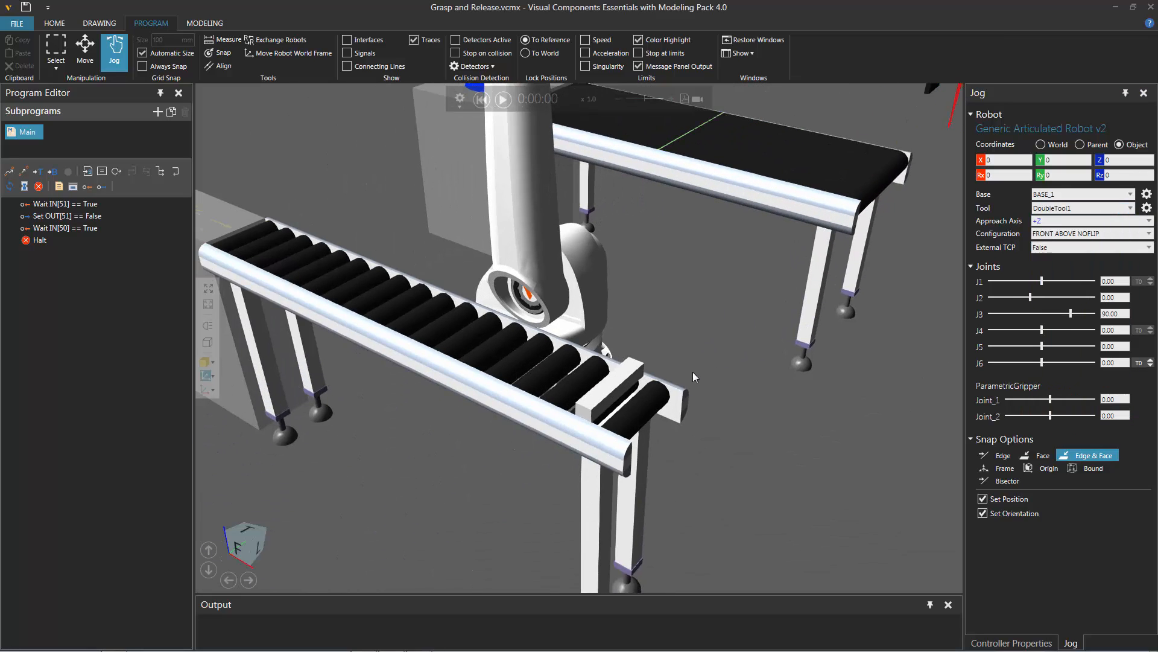
click(504, 99)
scroll(598, 237, down, 5)
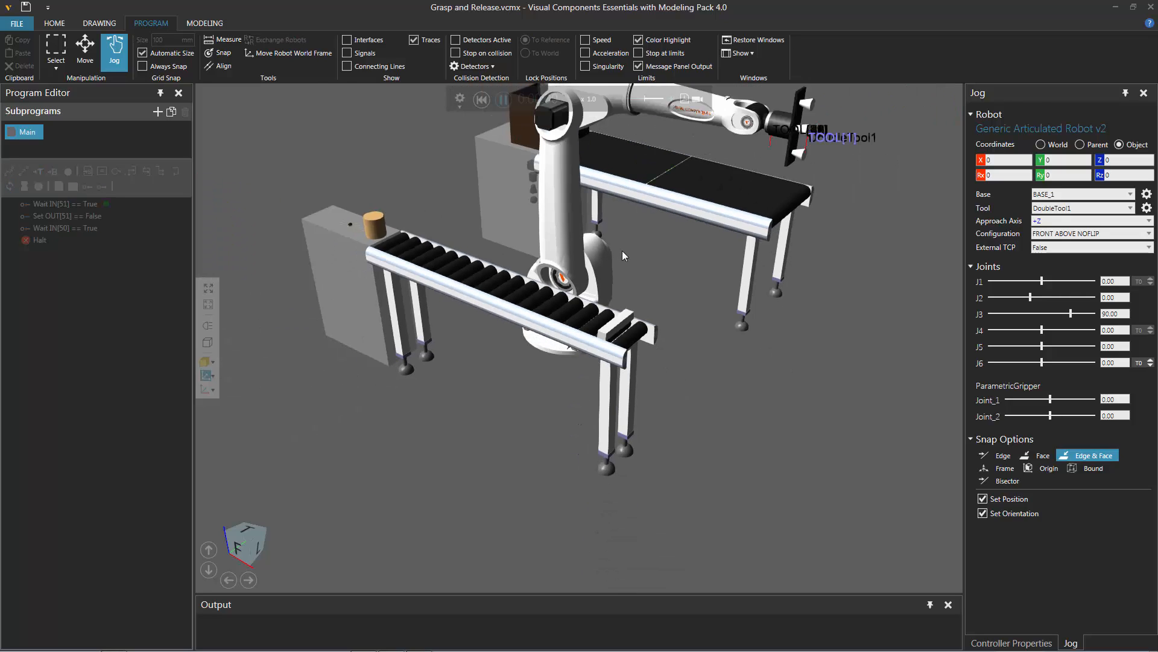
click(671, 100)
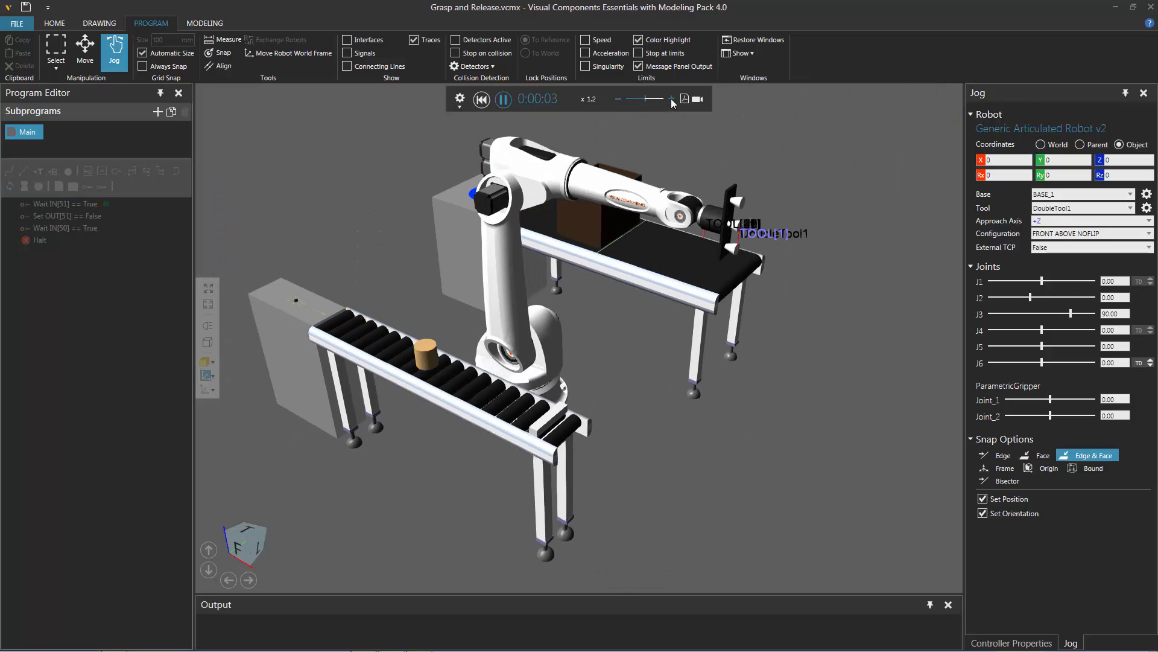
click(671, 100)
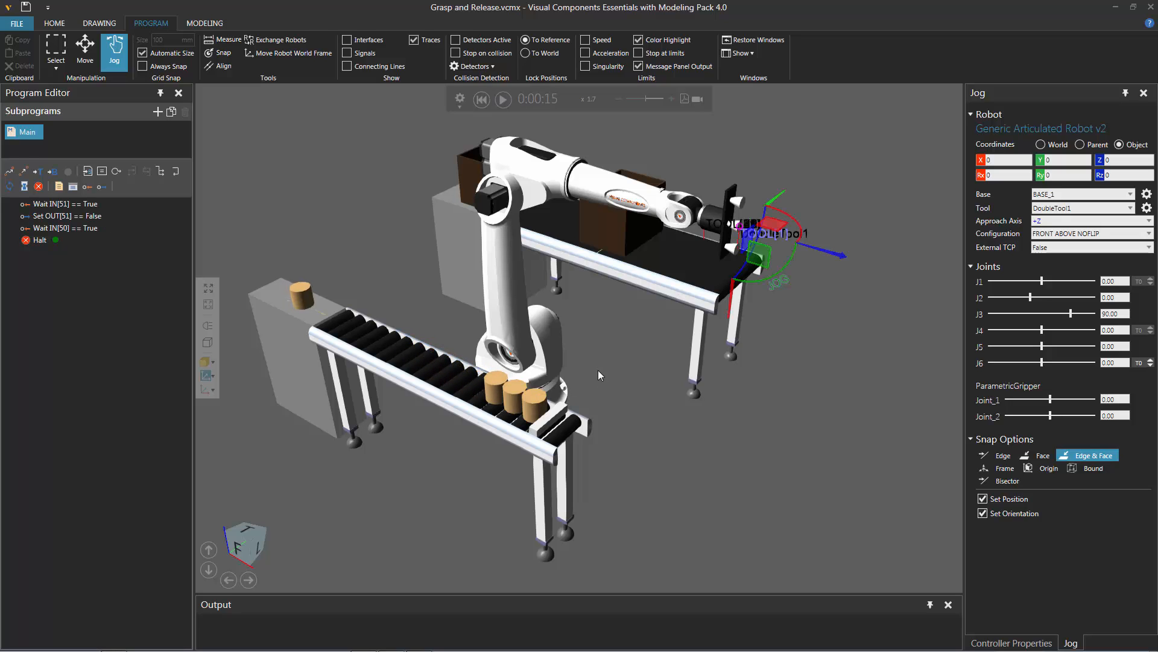
Snap the robot's tool centre point to the top face of the middle cylinder in the batch on the roller conveyor
middle_drag(616, 374, 631, 379)
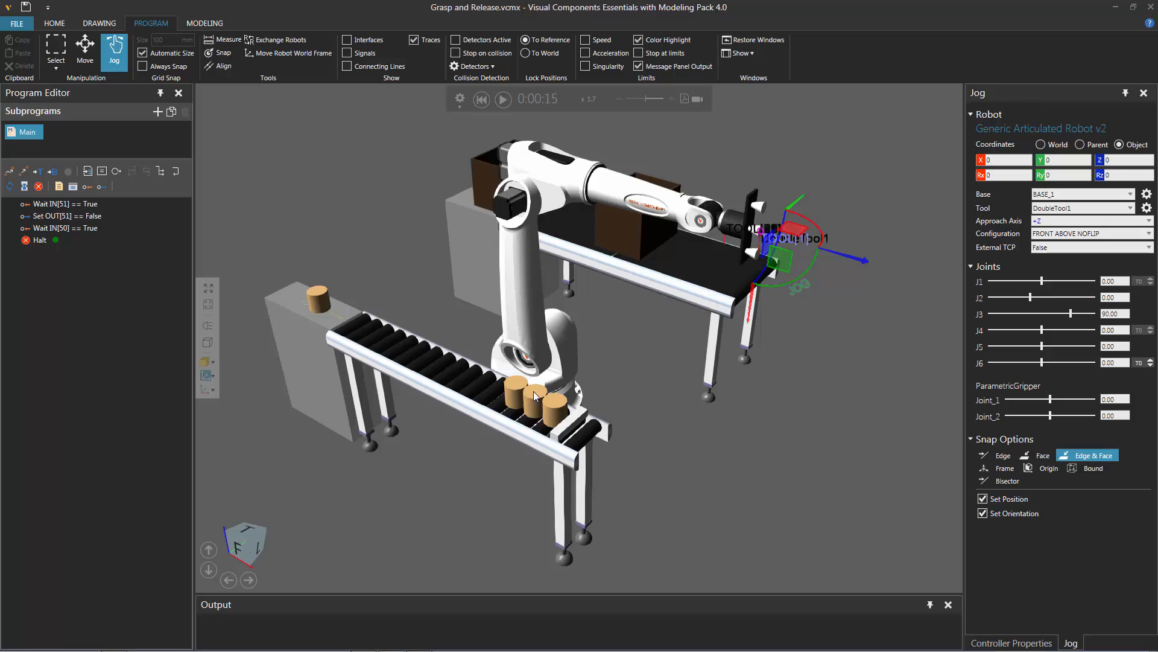
click(223, 53)
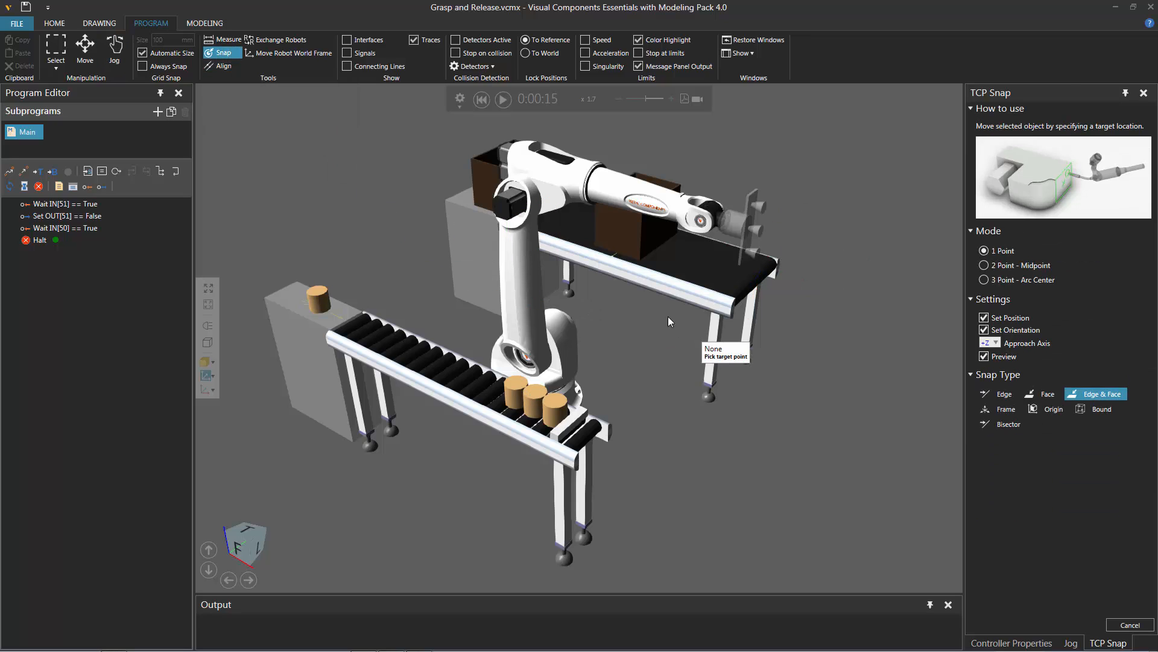
scroll(577, 372, up, 5)
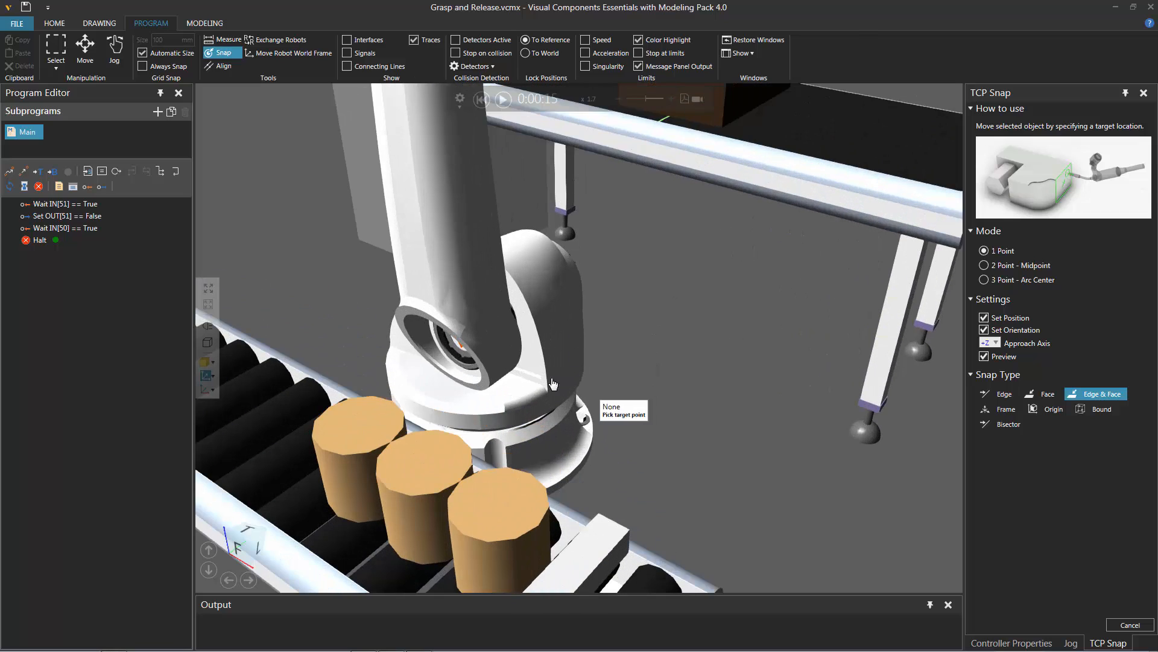
click(424, 463)
right_drag(662, 495, 674, 493)
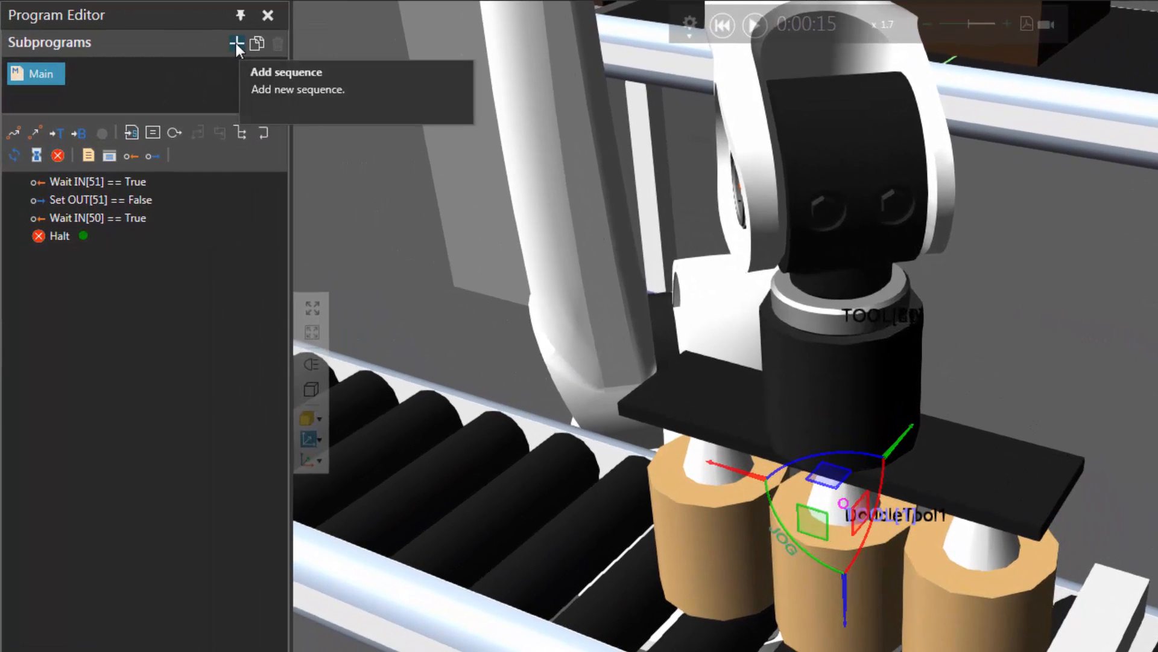
Add a new sequence to the robot's subprograms and name it PickBatch
click(237, 43)
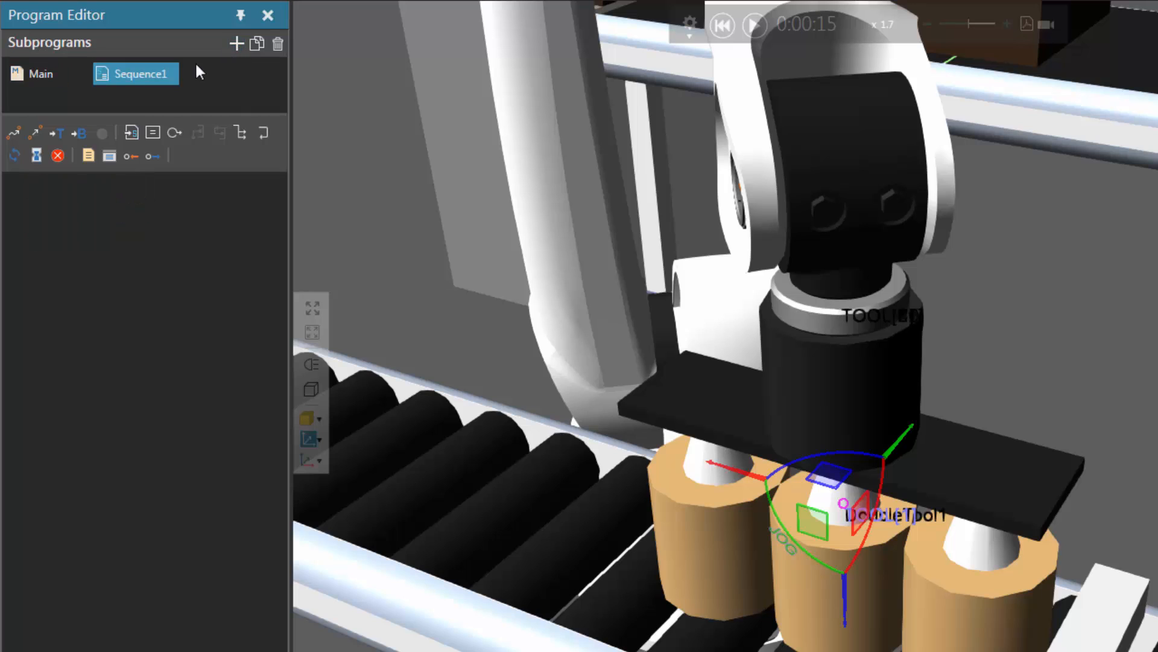
double_click(159, 74)
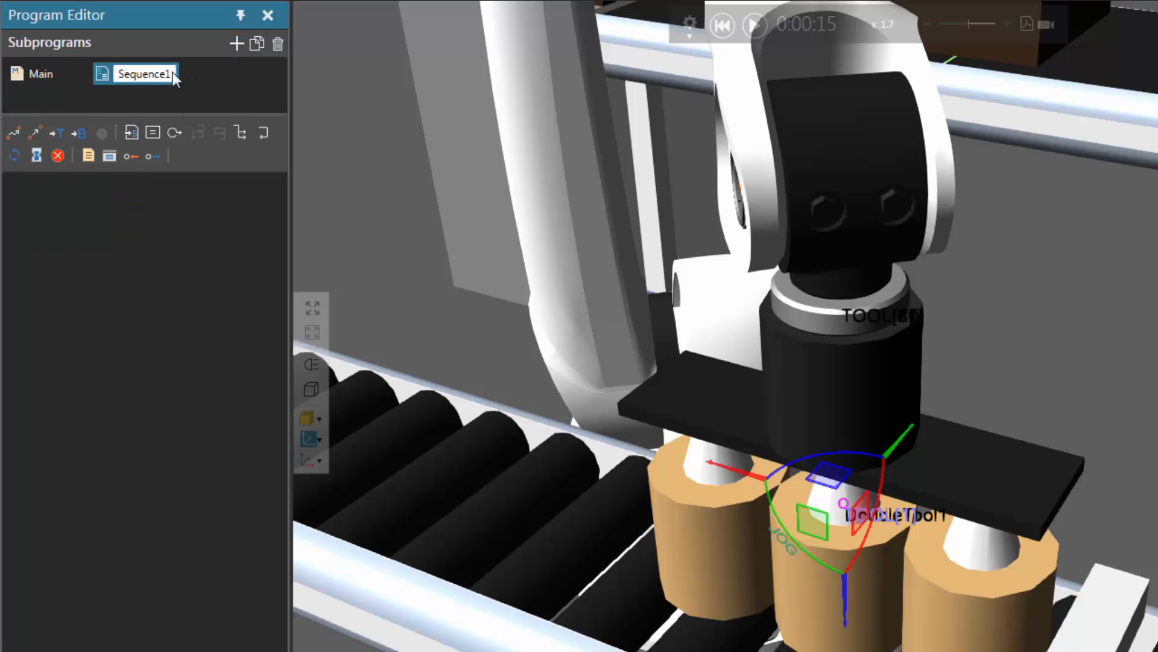
double_click(172, 74)
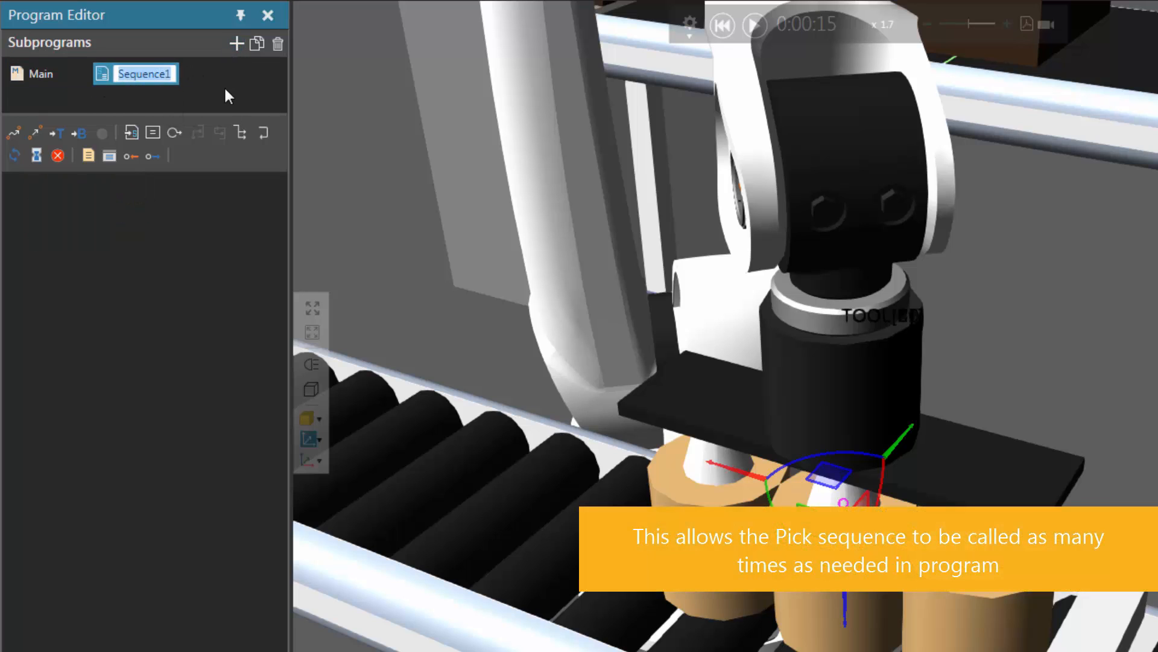
text(PickBat)
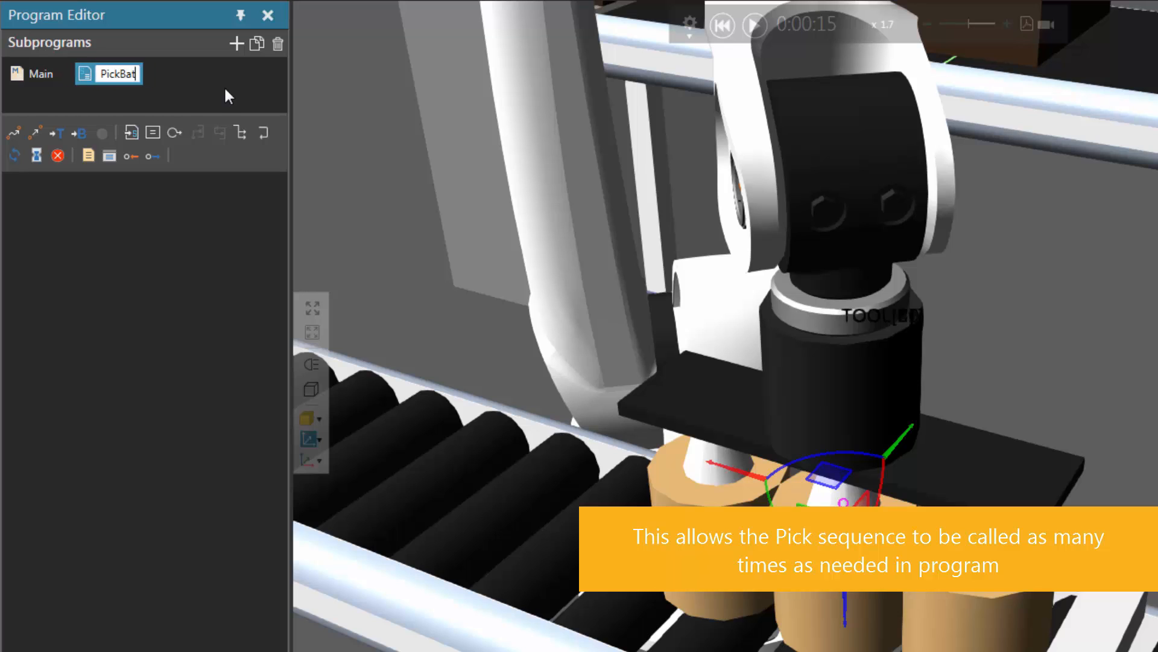
text(ch)
key(Return)
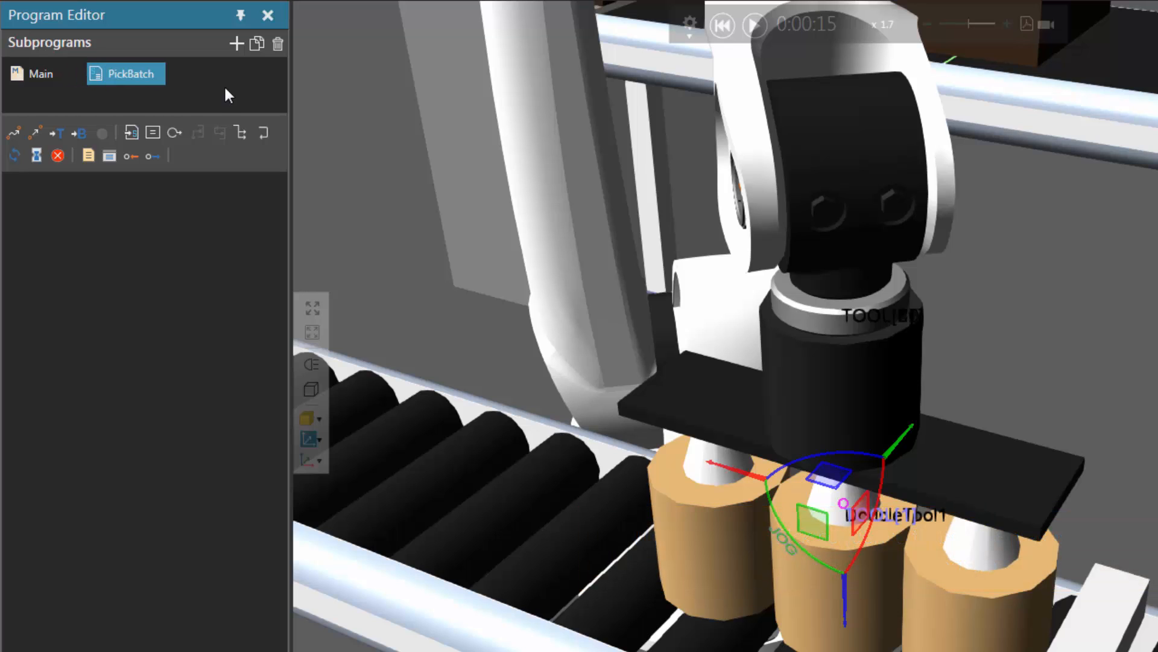
Add a linear motion at the current pick position to PickBatch, followed by a Set Binary Output statement for port 1 with value True
click(34, 134)
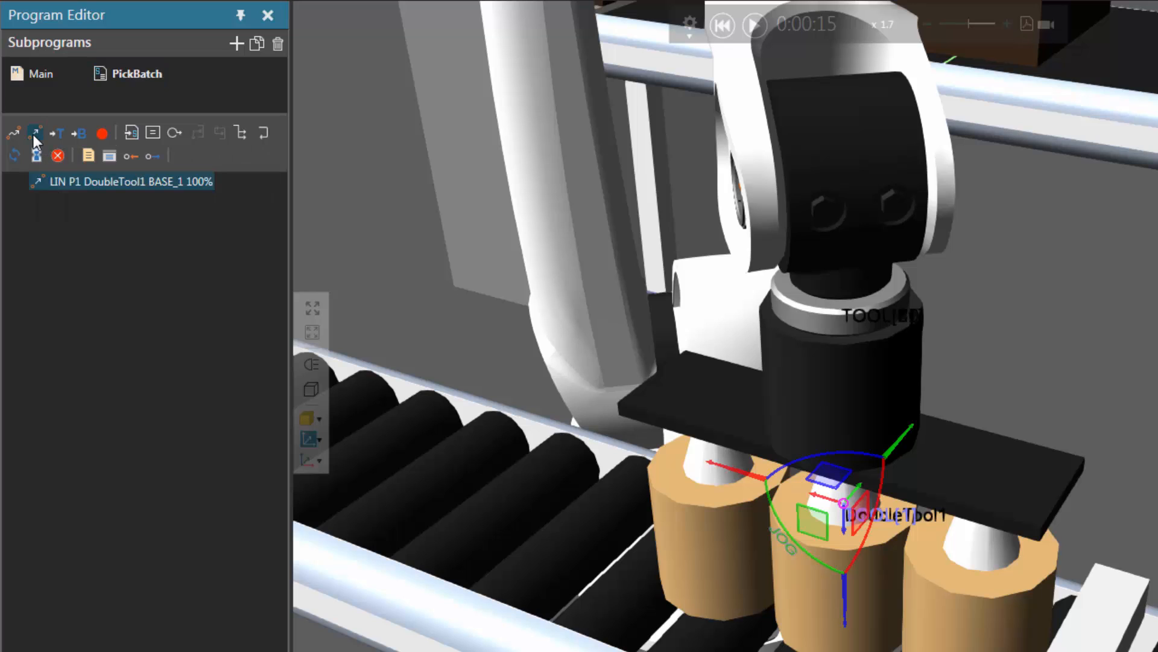
click(149, 157)
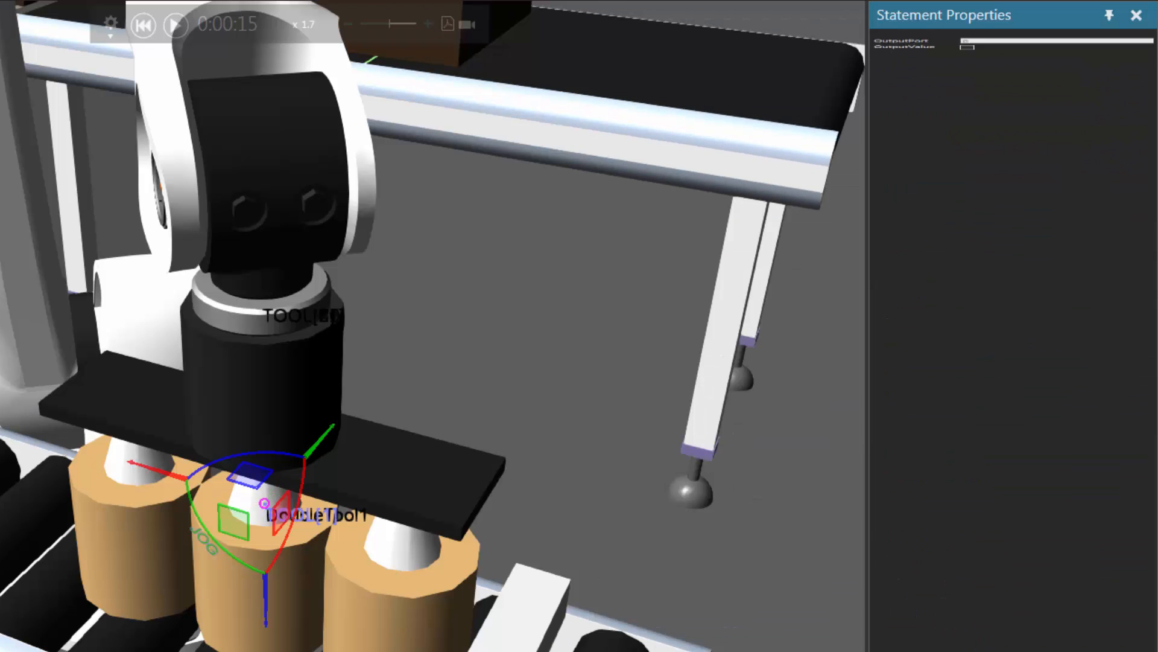
double_click(967, 48)
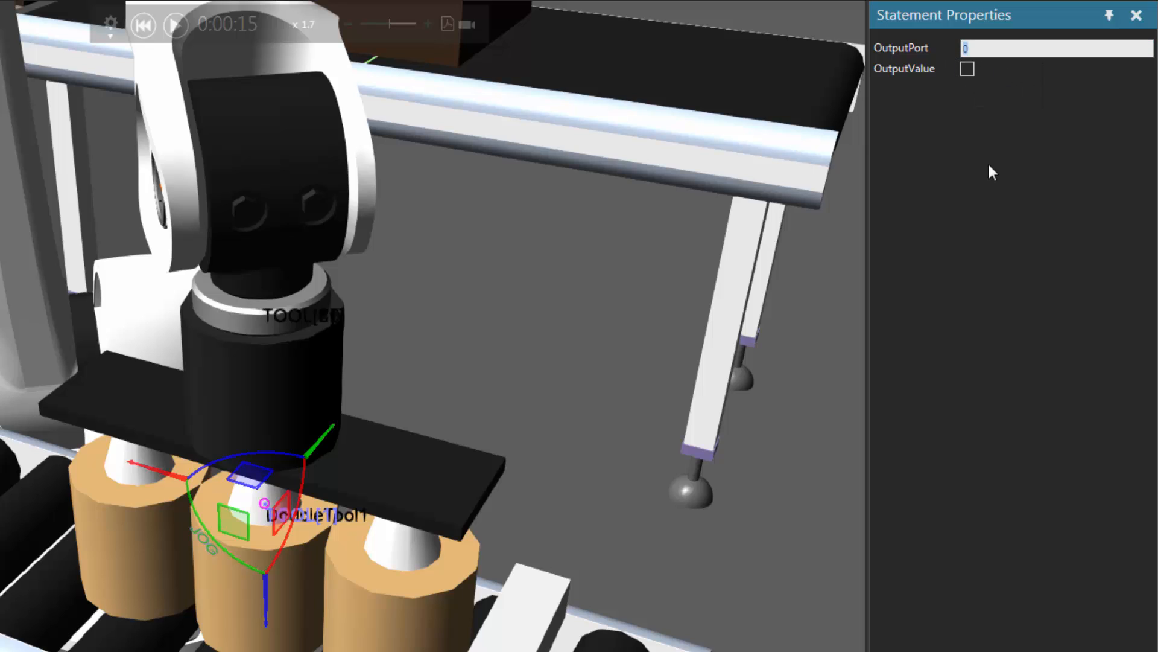
text(1)
click(968, 69)
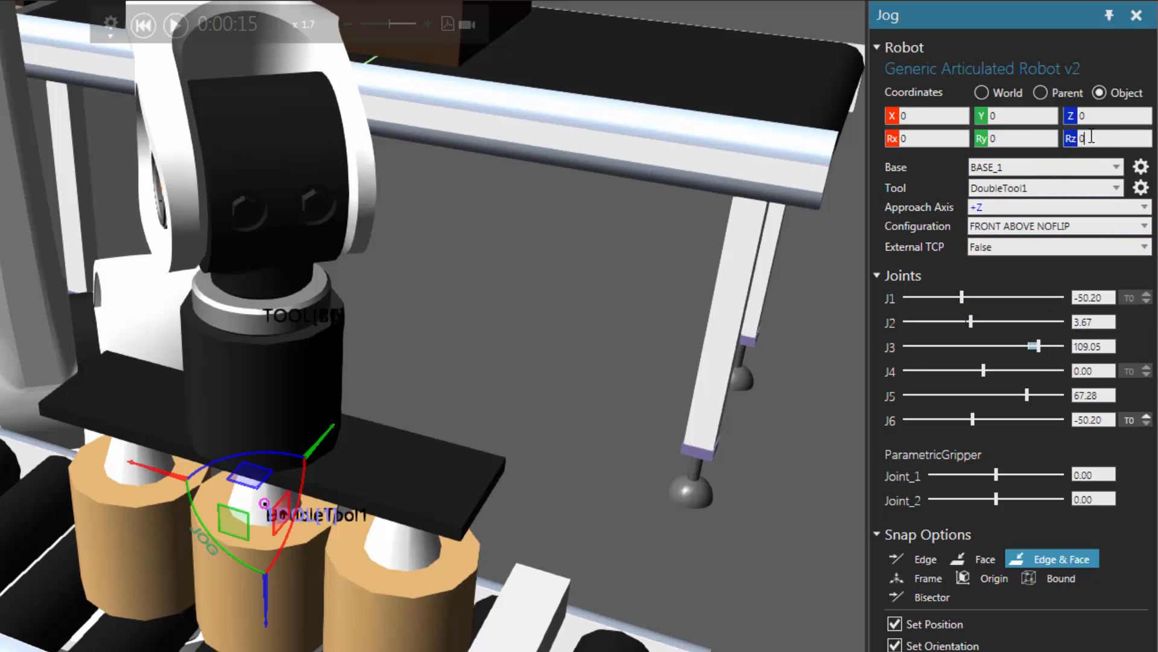
mouse_move(1092, 137)
mouse_down()
mouse_move(1073, 142)
mouse_move(1074, 122)
mouse_up()
text(100)
key(Return)
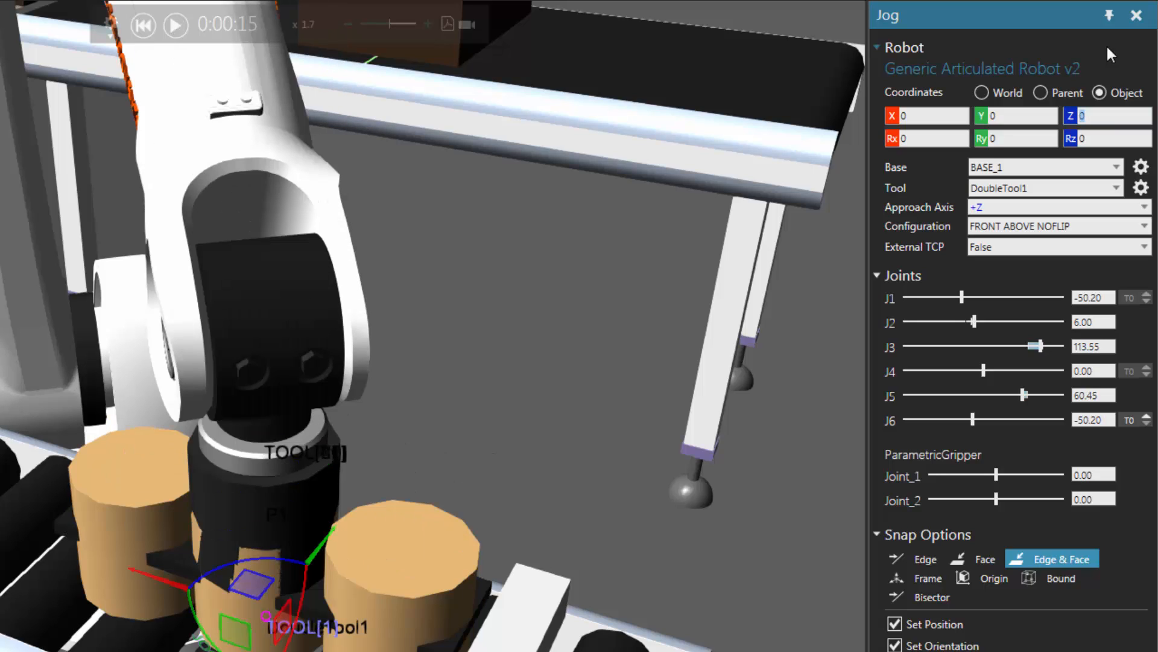
text(-100)
key(Return)
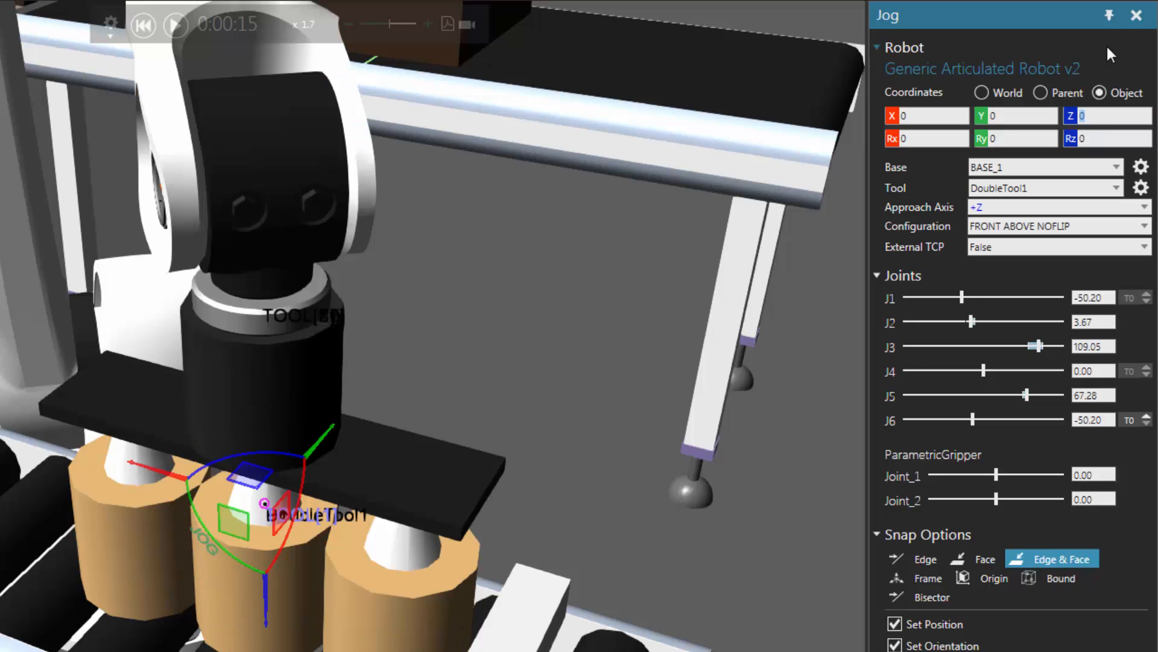
Jog the tool -100 along its Z axis in Object coordinates and add a linear motion at that raised position
text(-100)
key(Return)
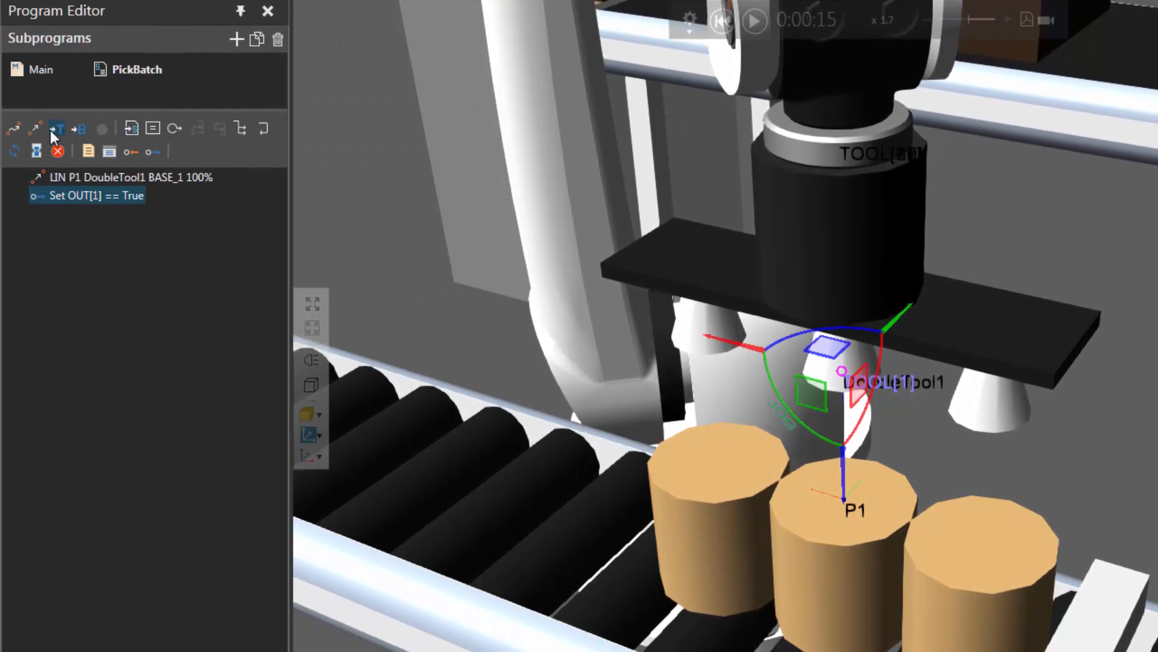
click(34, 130)
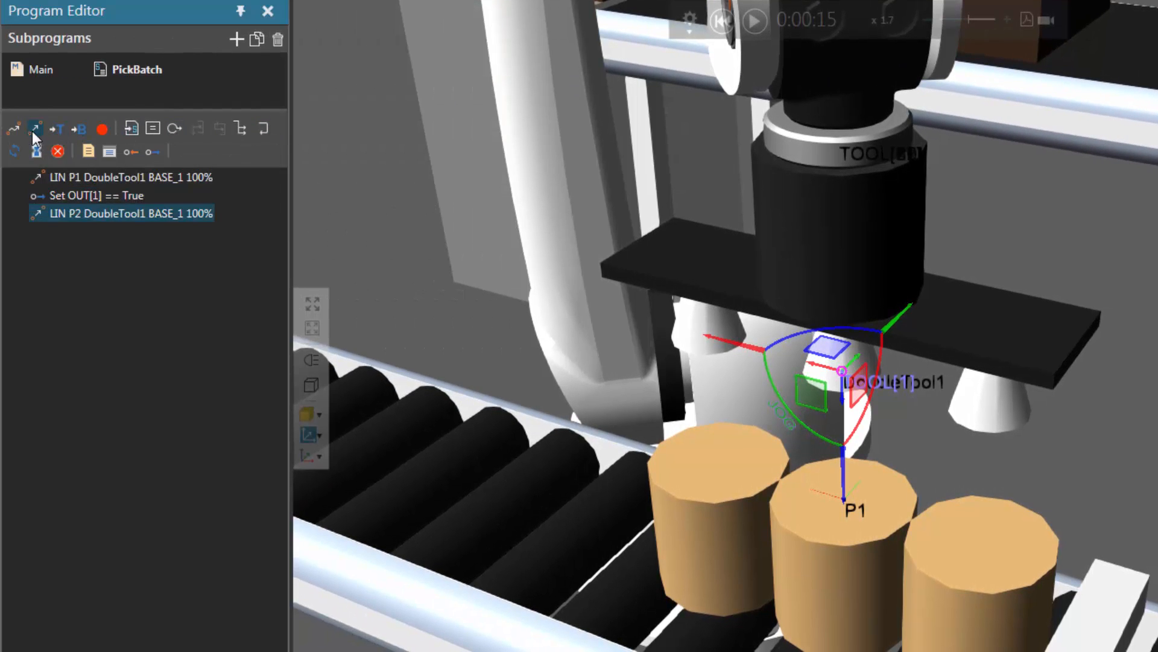
Add a point-to-point motion at the raised position, place it first in PickBatch, and check the robot's pose at the following statements
click(12, 130)
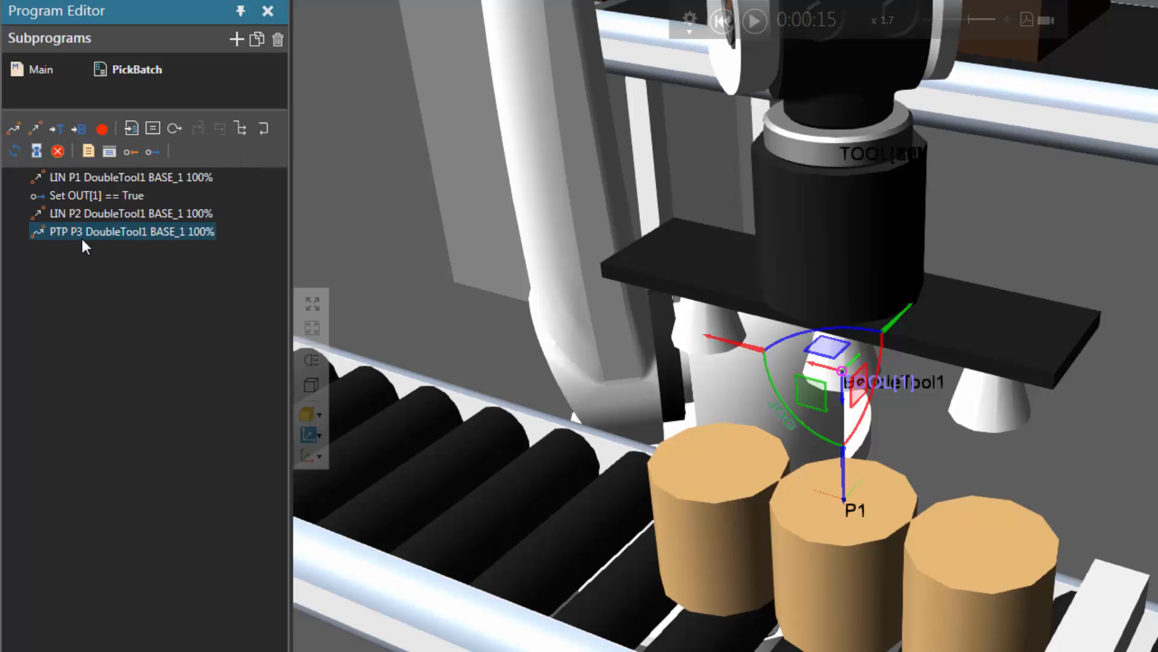
drag(82, 233, 77, 179)
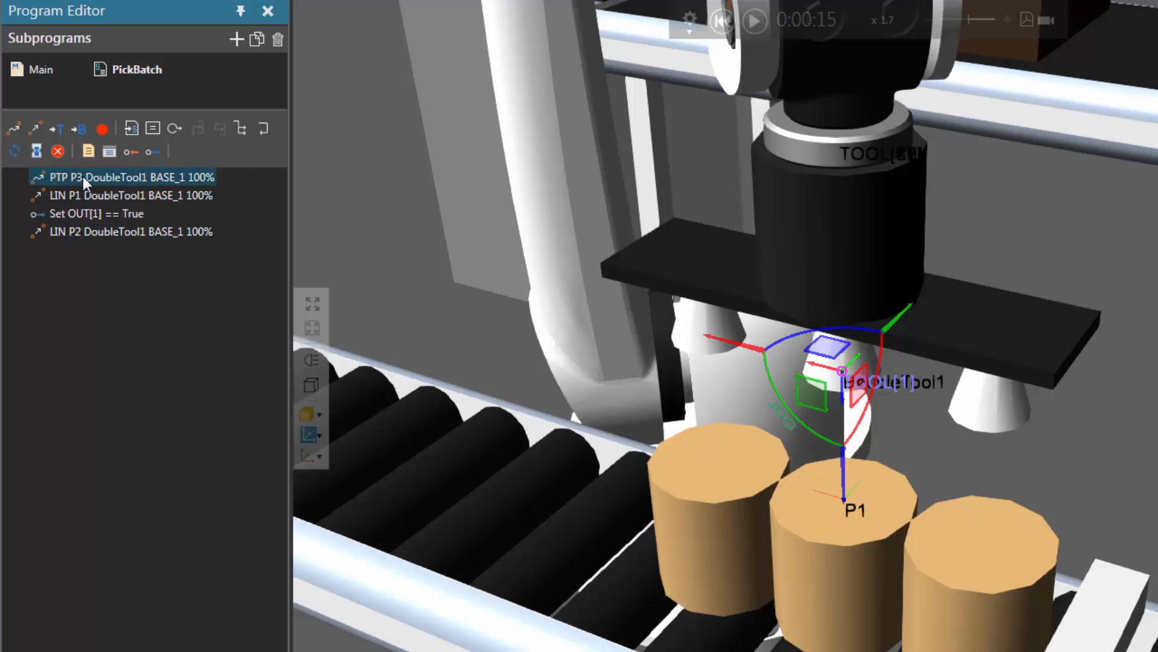
click(85, 192)
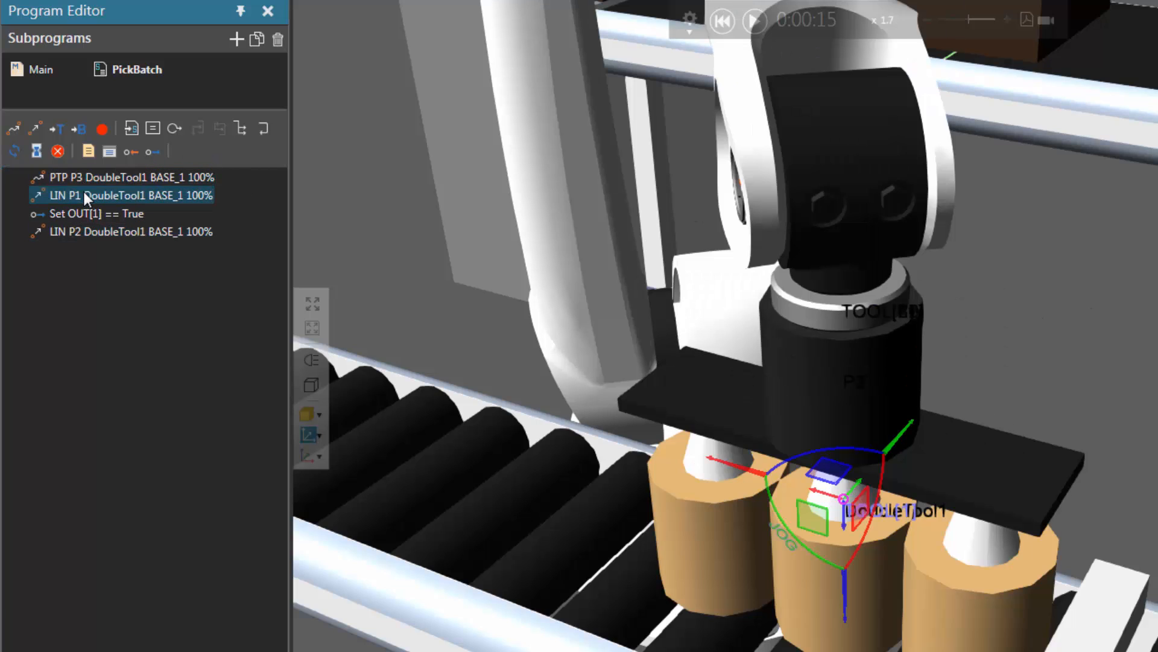
click(84, 214)
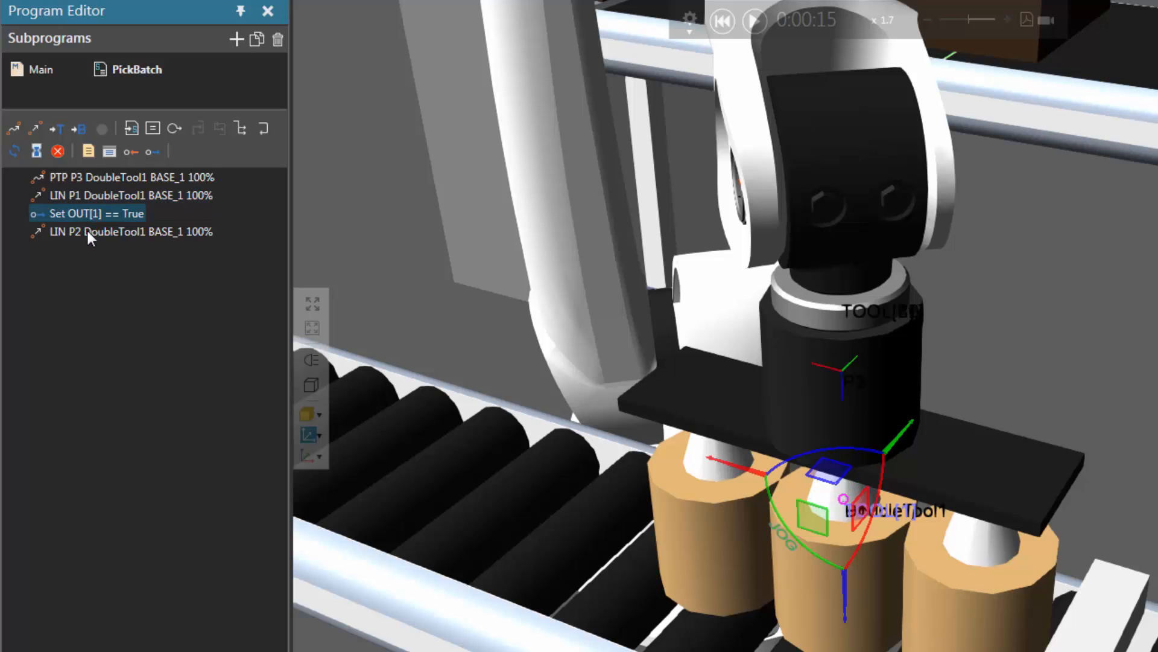
click(88, 230)
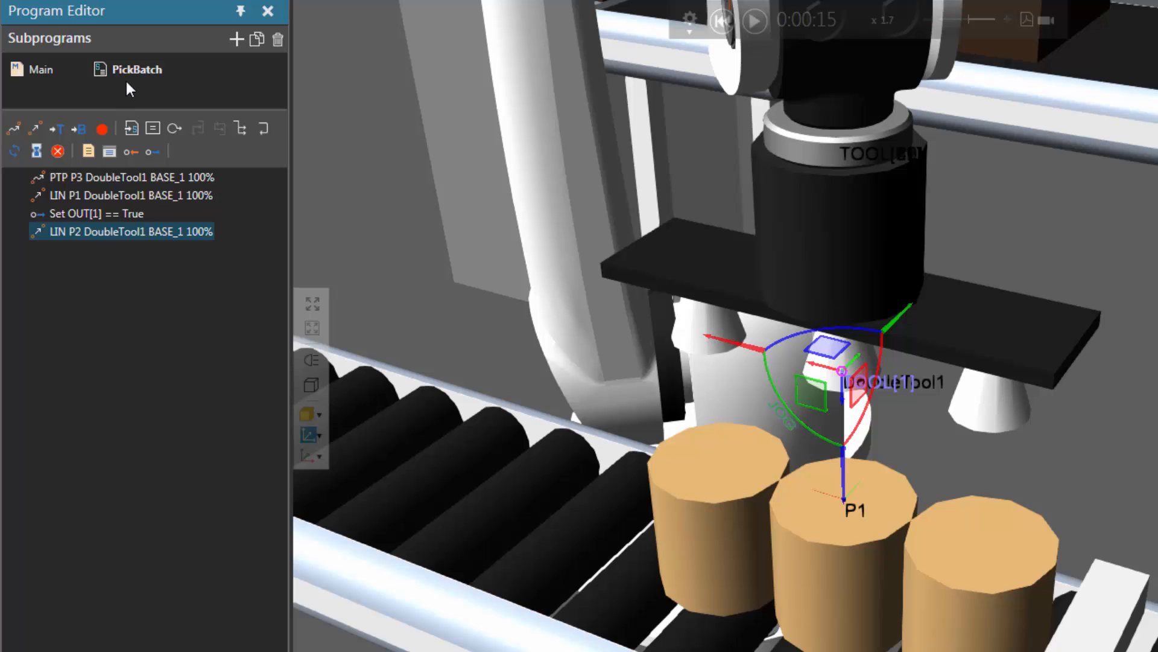
Insert a Call Sequence statement for the PickBatch routine before the Halt statement in the Main program
click(45, 70)
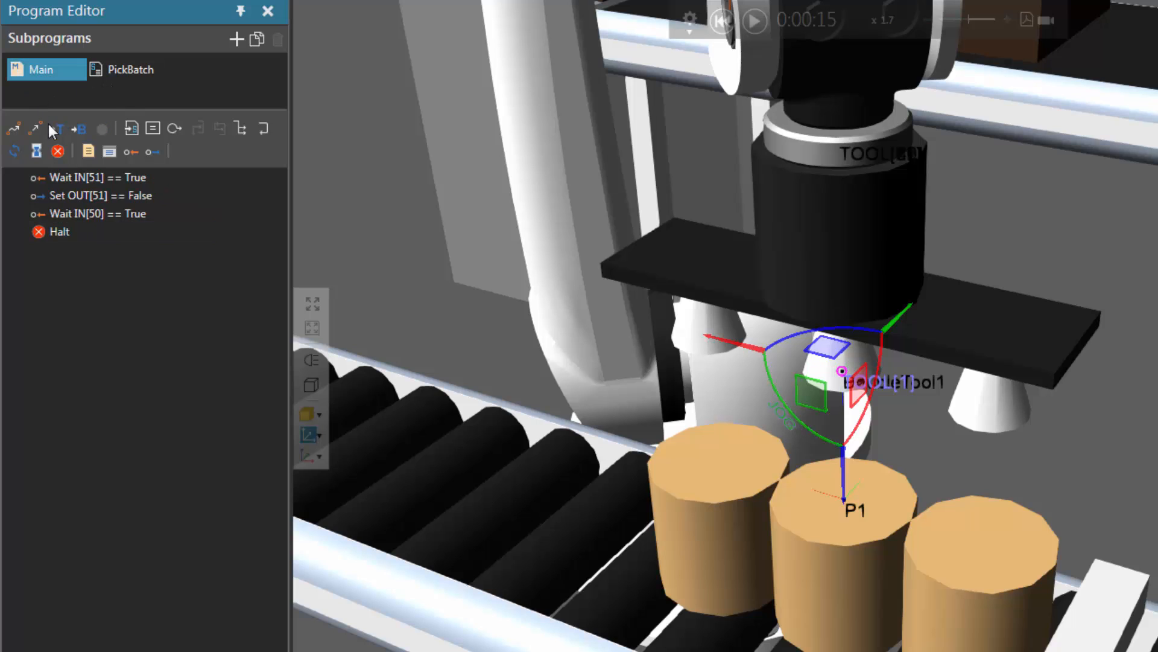
click(59, 233)
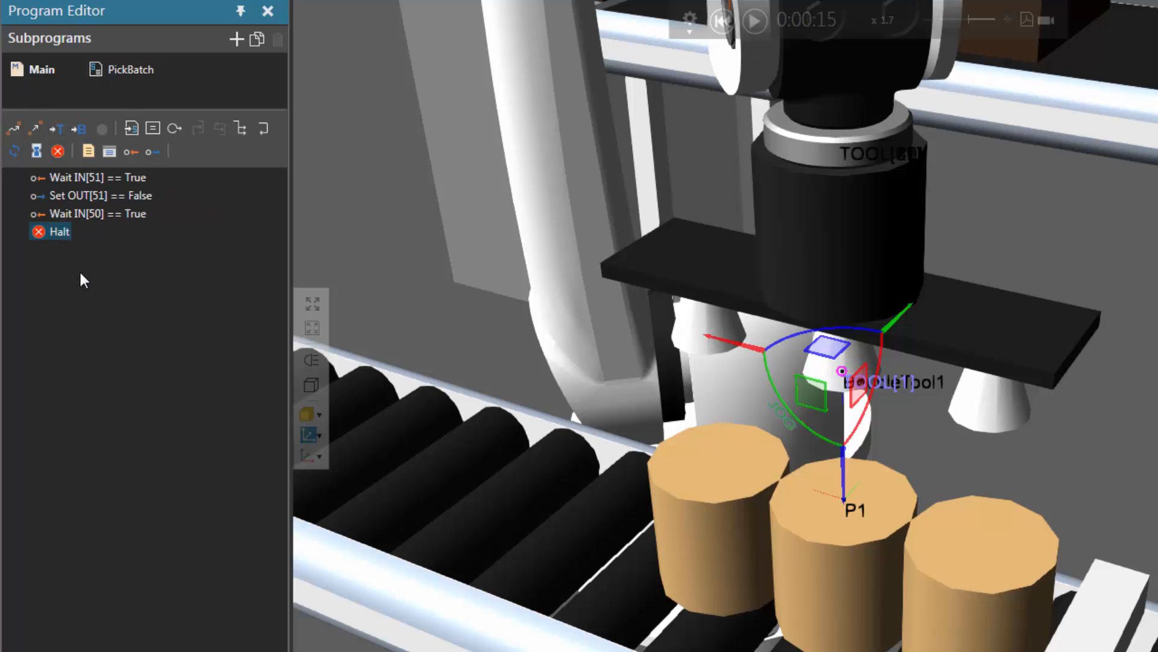
click(90, 214)
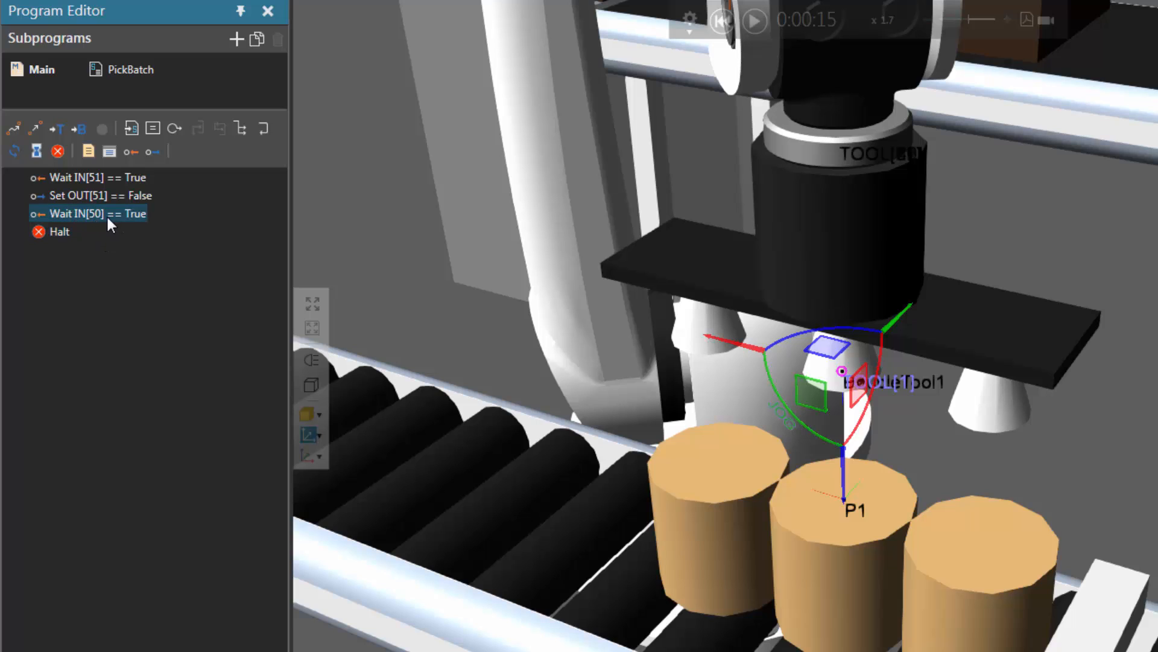
click(132, 129)
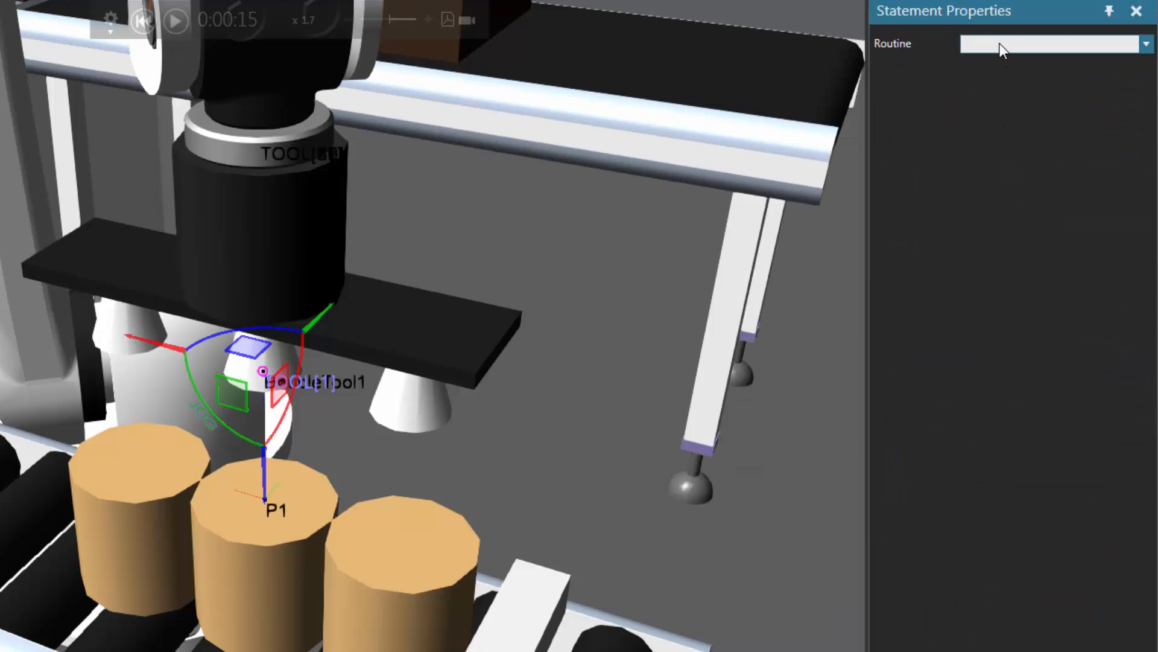
click(1000, 44)
click(1004, 81)
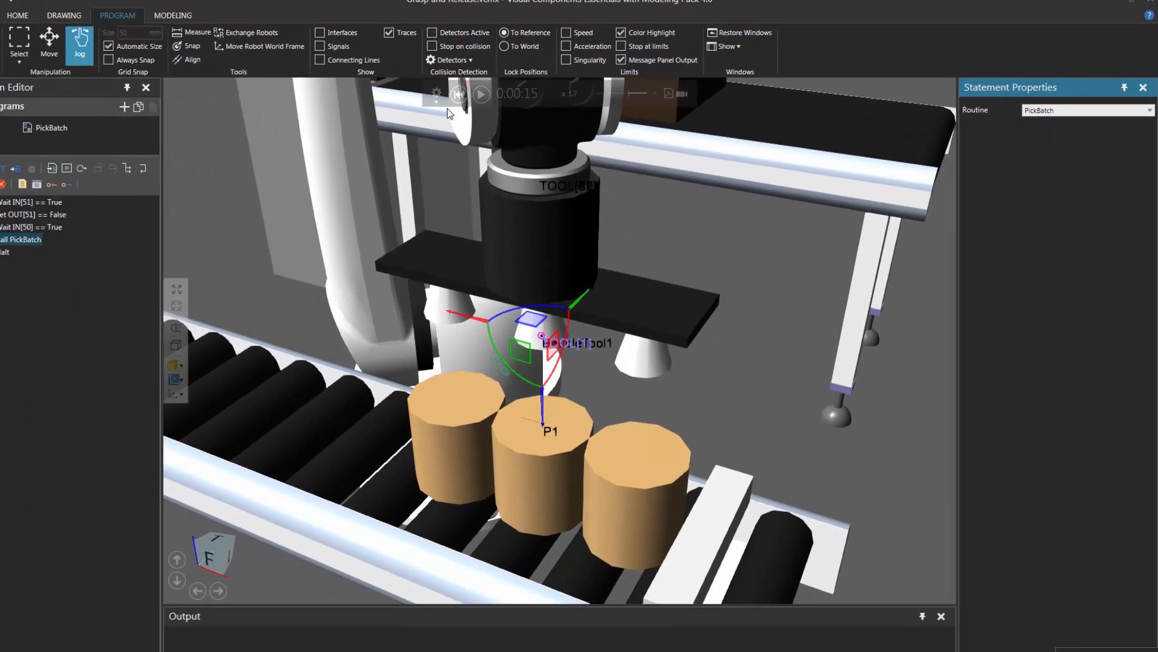
Run the simulation from the start to test the PickBatch call, and reset it
click(142, 20)
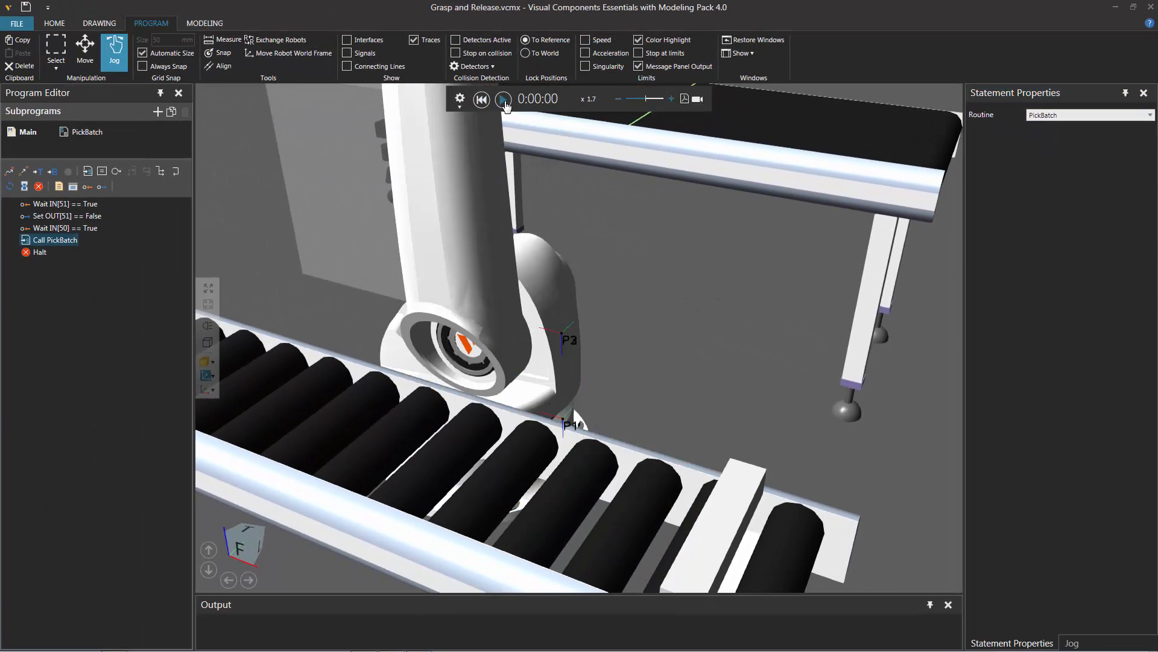
click(503, 99)
scroll(674, 262, down, 3)
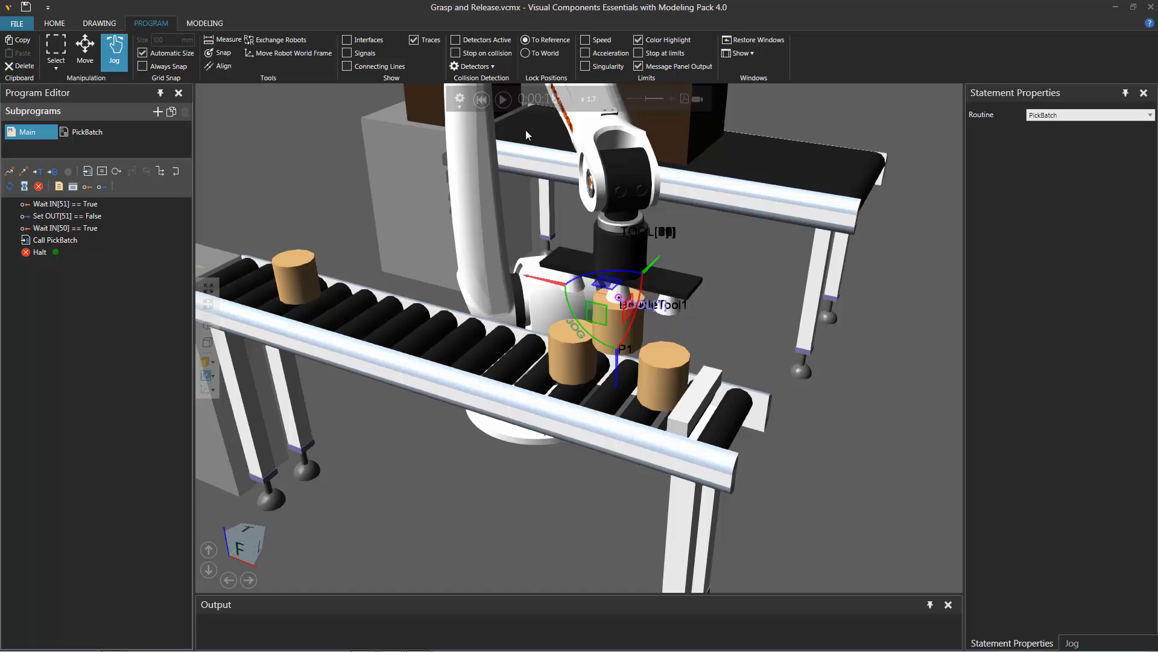
click(481, 100)
Show the robot's Actions Configuration for output 1 in its signal actions
click(535, 217)
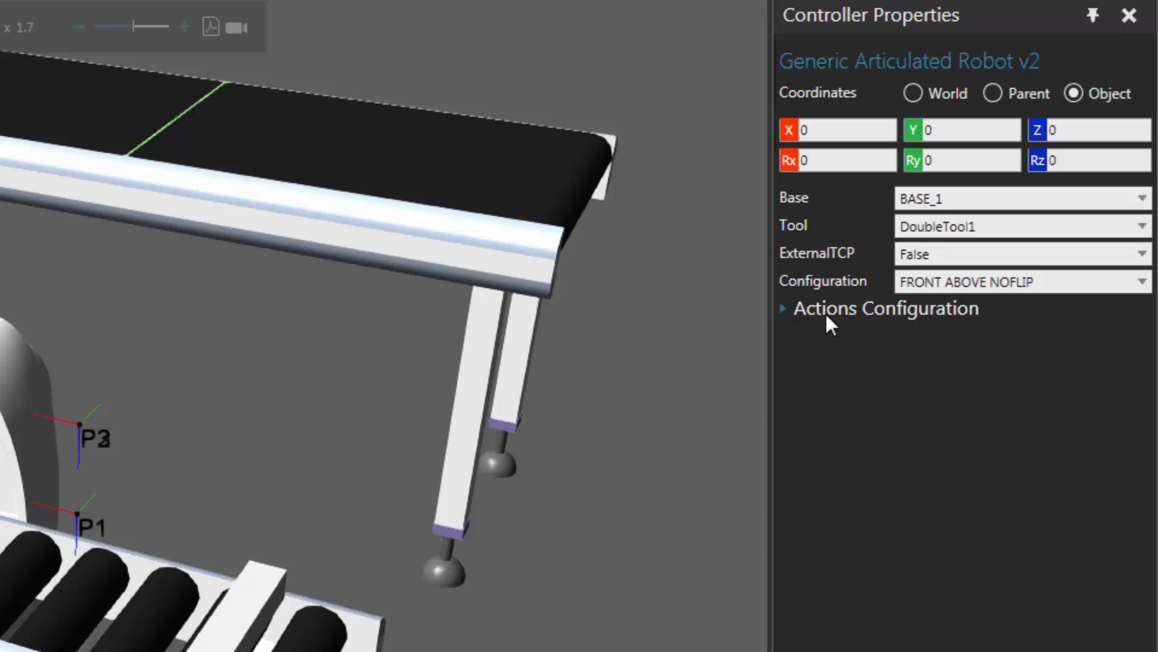
click(782, 307)
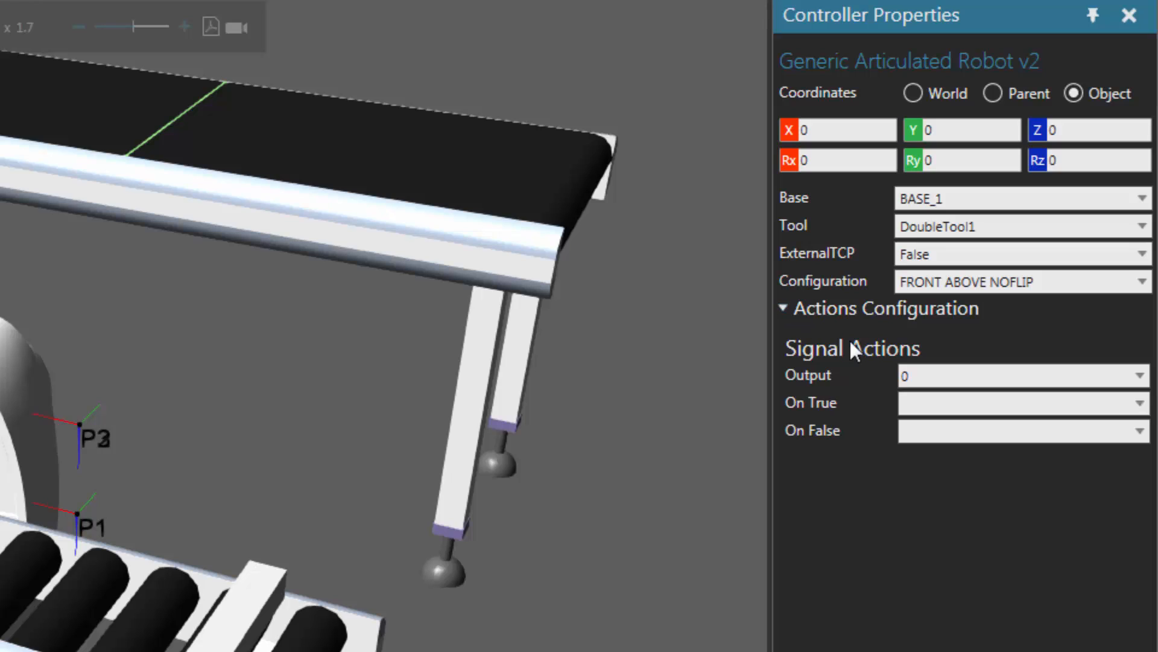
click(954, 370)
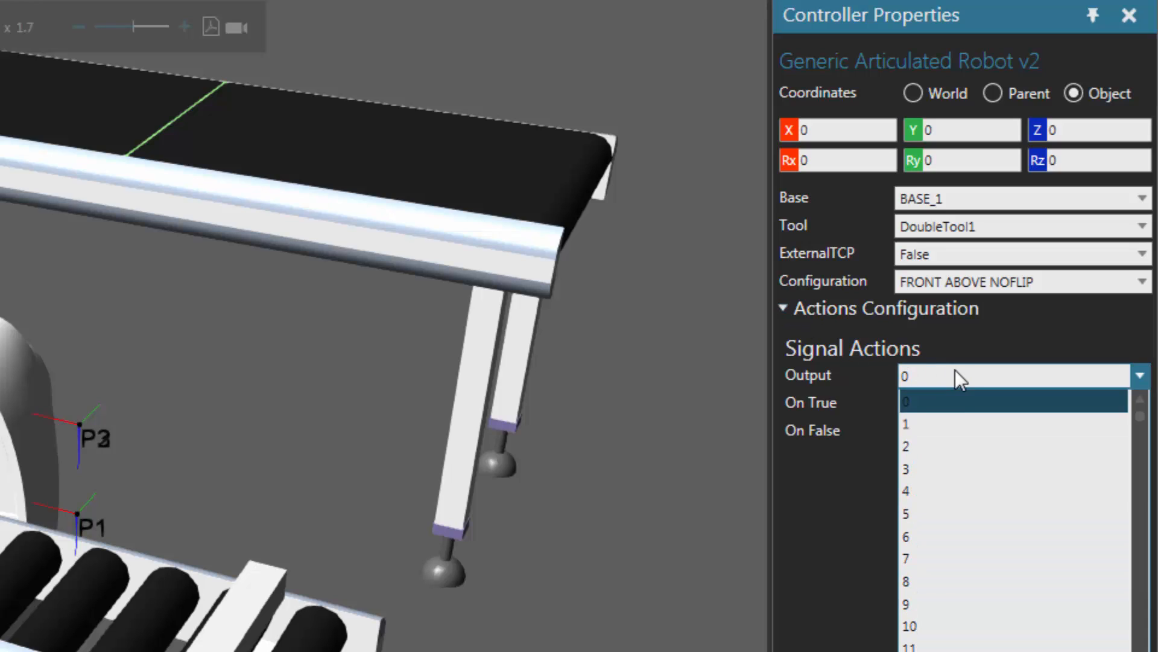
click(950, 419)
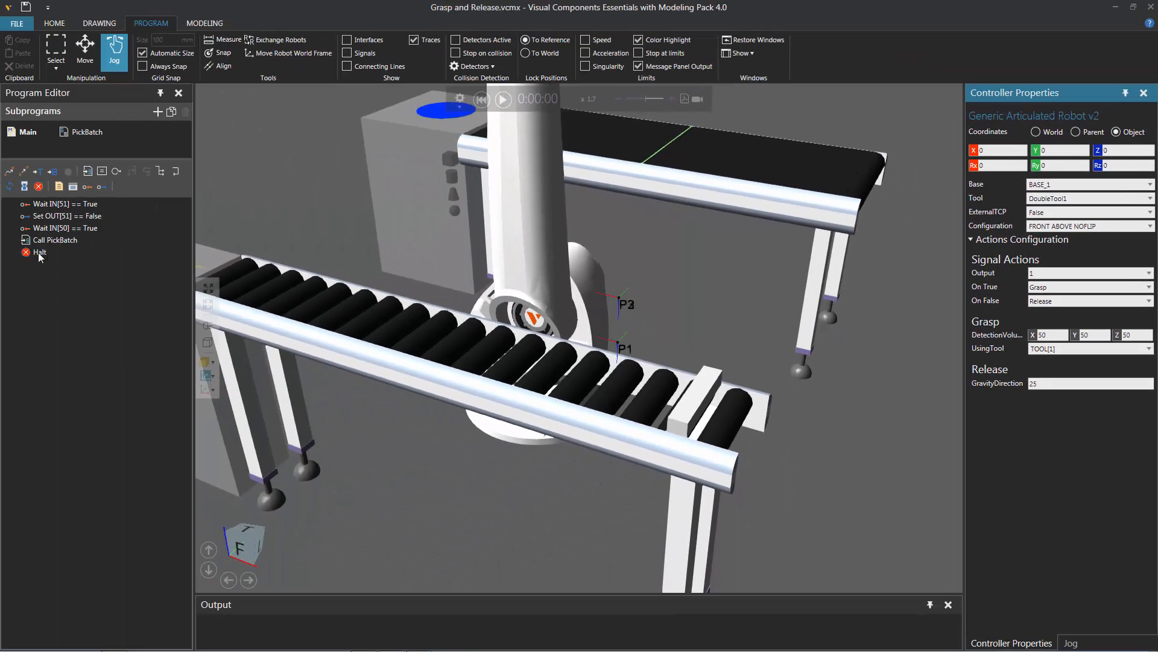
Place the Halt statement before the PickBatch call in Main and run the simulation at a speed of x 2.5
click(39, 254)
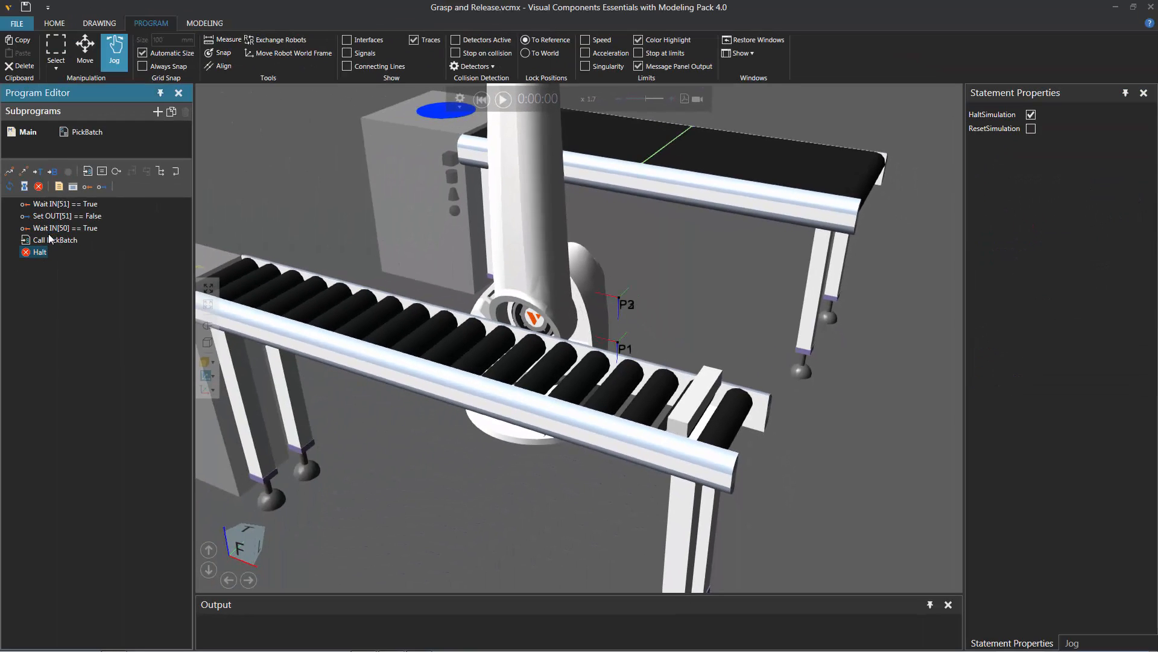
drag(40, 254, 46, 233)
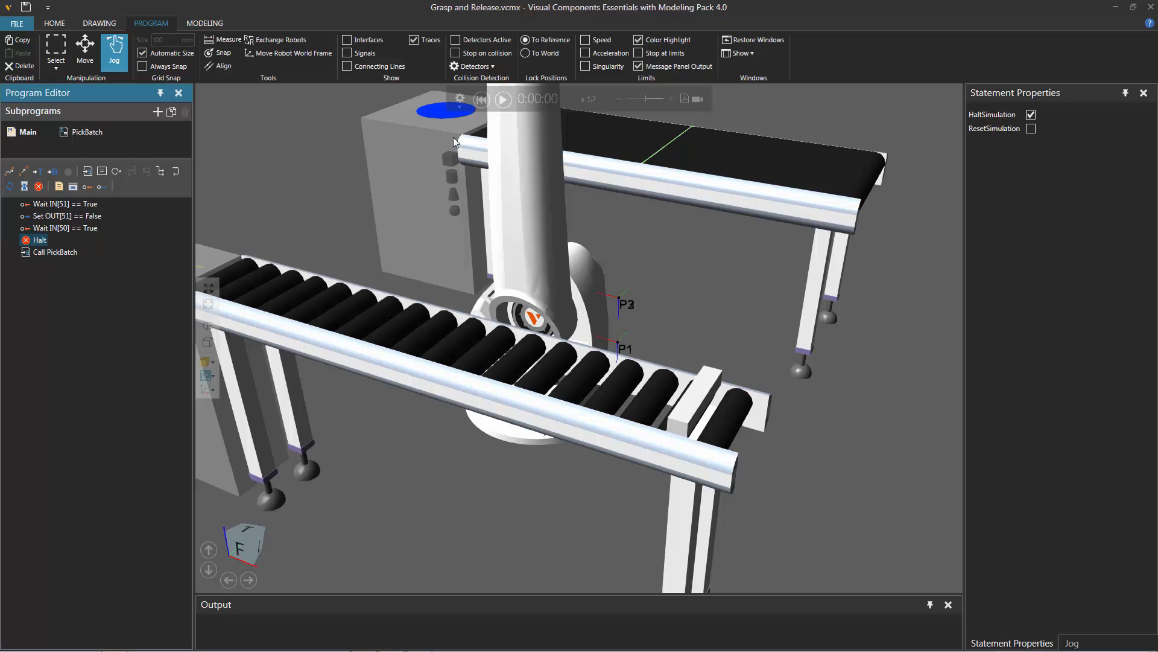
click(502, 99)
click(672, 99)
click(672, 99)
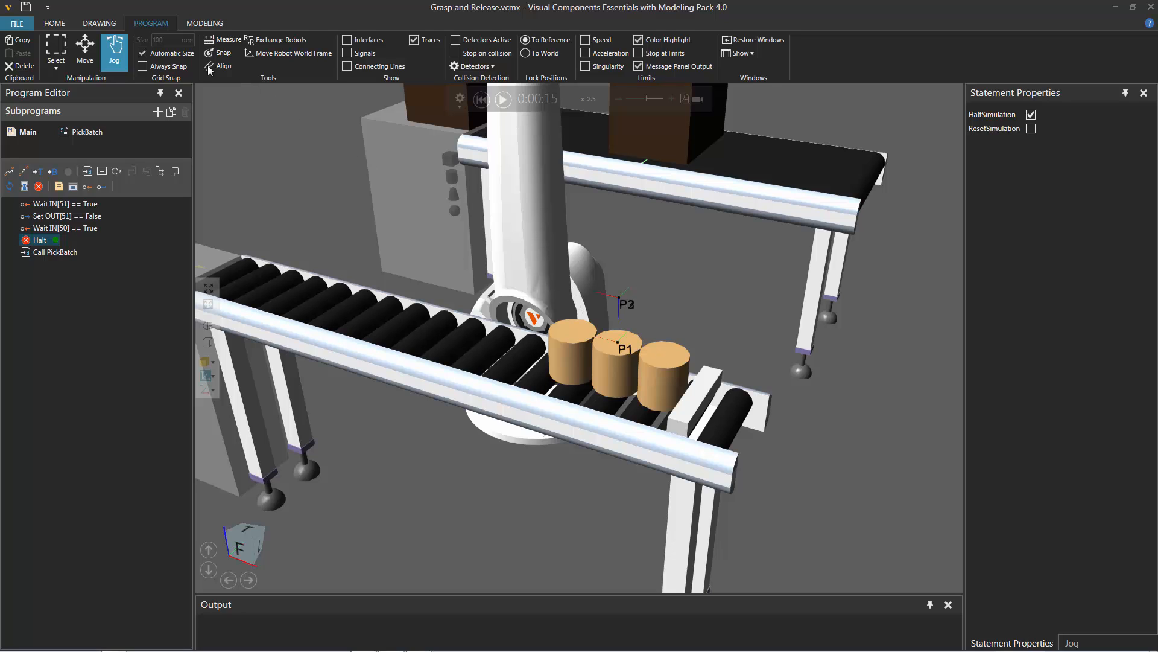
Measure the distance across the three batched cylinders from outer edge to outer edge, using the Free point snap type
click(226, 43)
click(550, 328)
scroll(551, 328, up, 2)
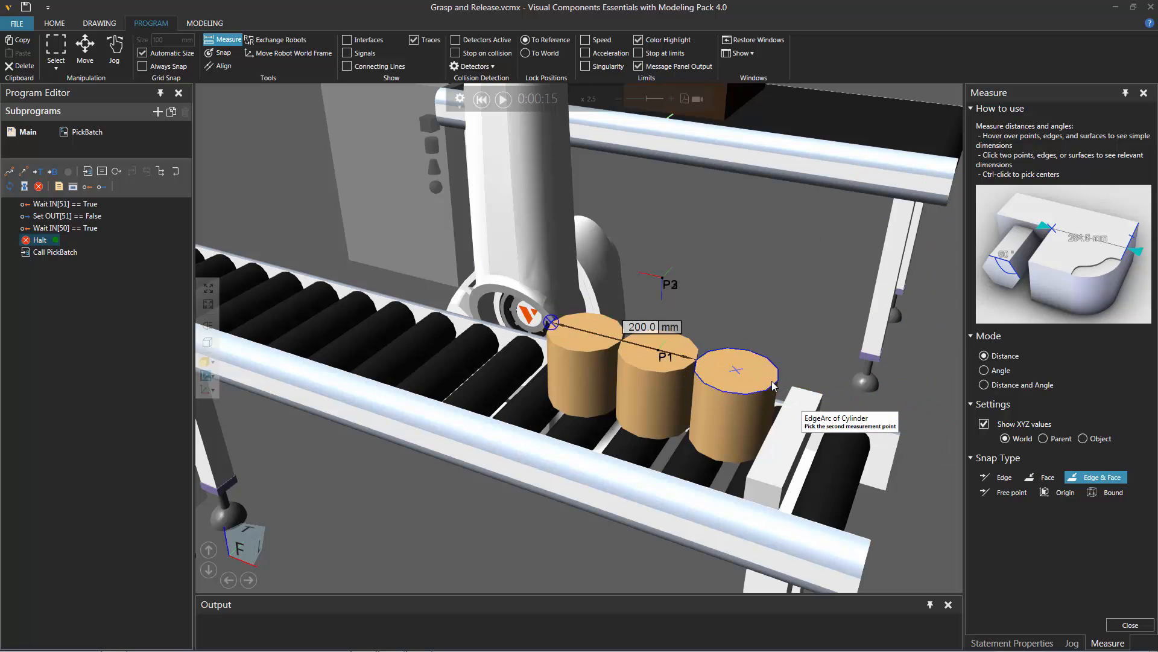
click(1004, 493)
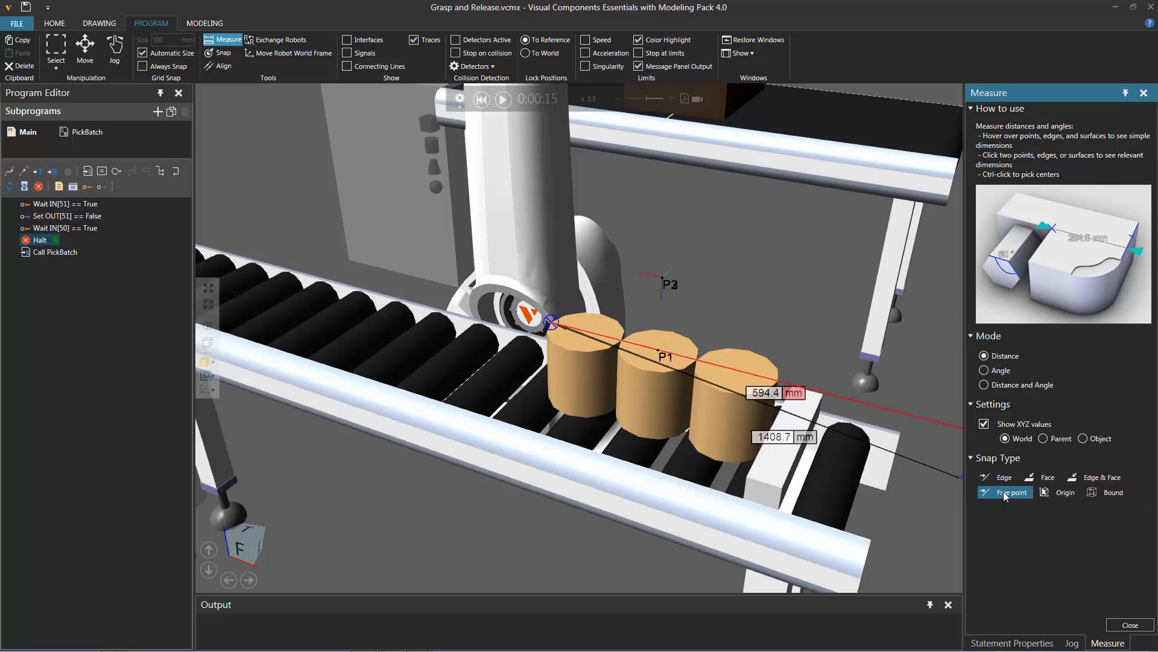
click(776, 382)
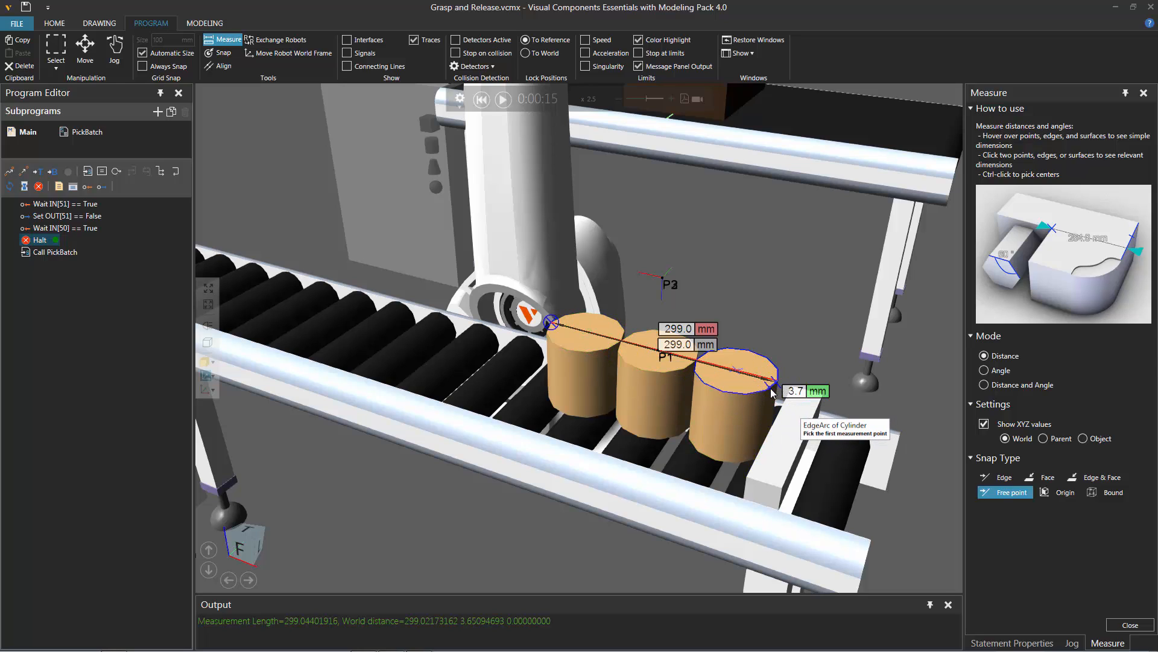
click(1130, 625)
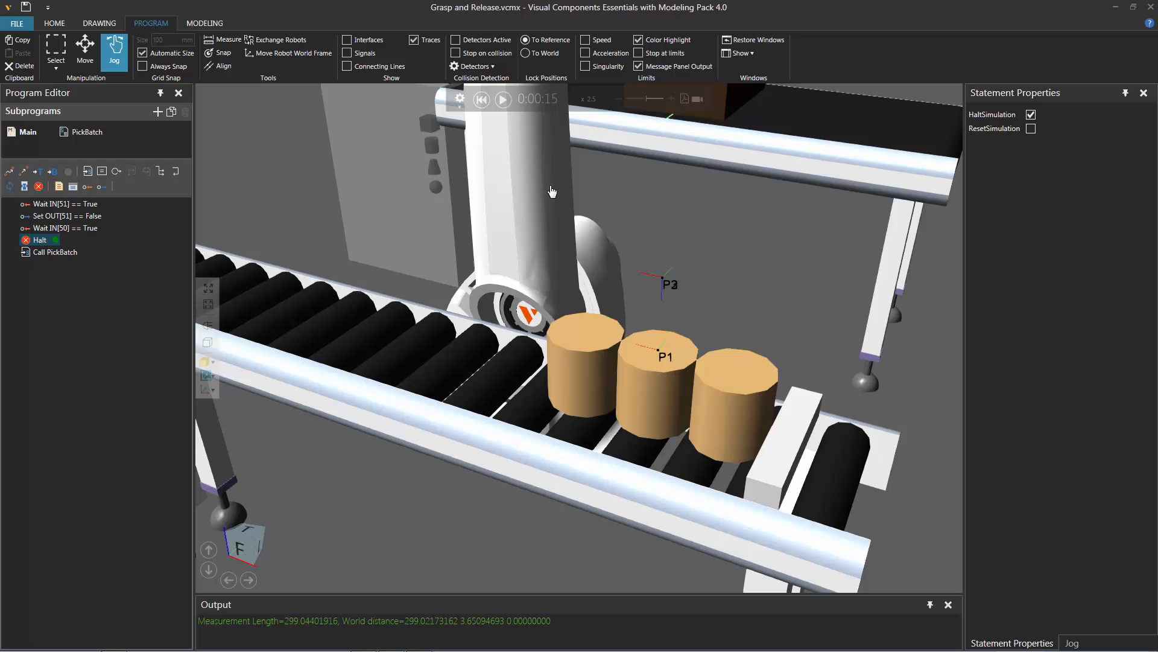
Set the X value of the Grasp detection volume to 150 for the robot's output 1 signal action
click(518, 183)
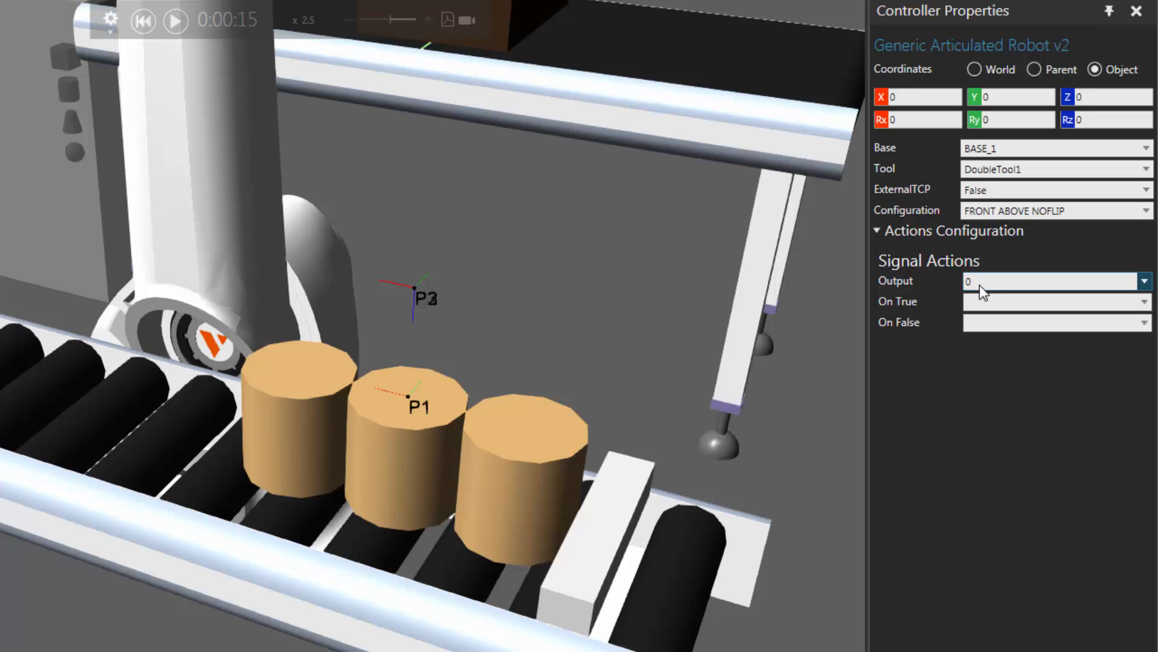
click(980, 287)
click(980, 313)
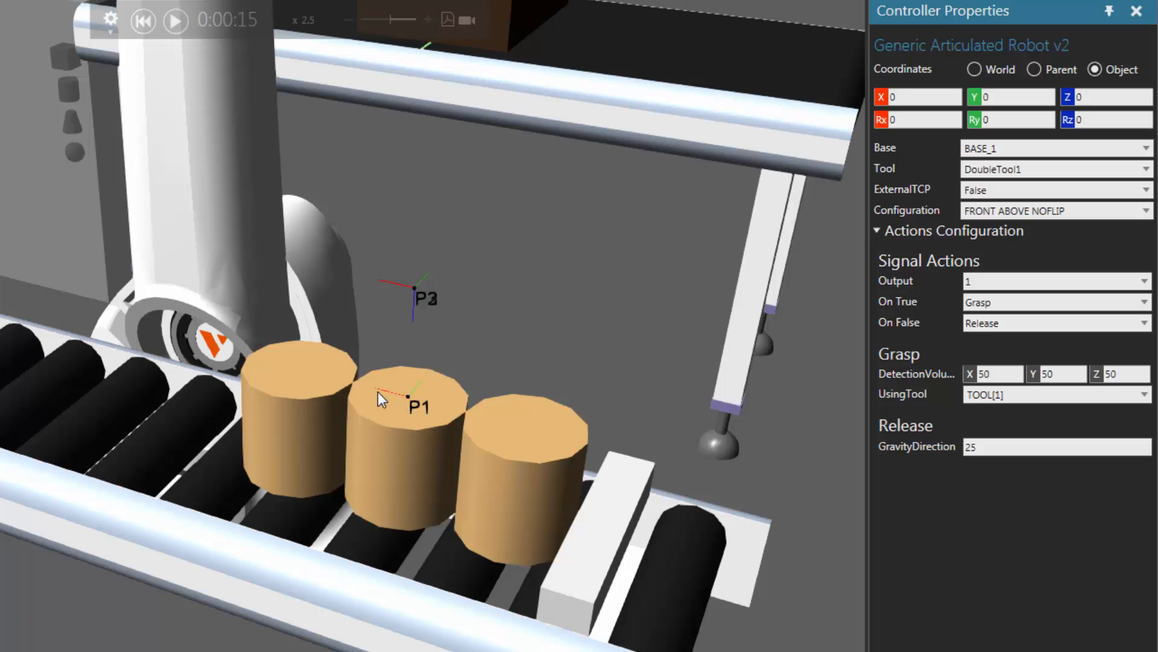
click(990, 373)
text(150)
key(Return)
key(Tab)
text(300)
key(BackSpace)
key(BackSpace)
key(BackSpace)
text(150)
key(Return)
Reset the simulation, place the Halt statement after the PickBatch call, and run the simulation to check the three-part pick
click(145, 25)
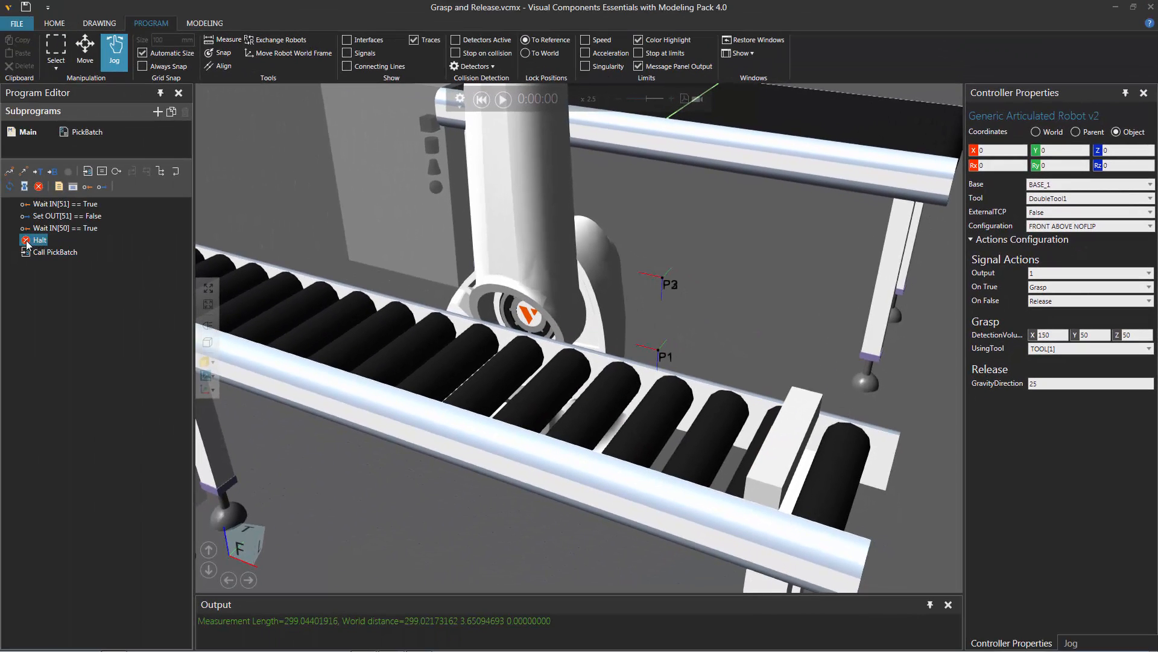
drag(26, 244, 35, 256)
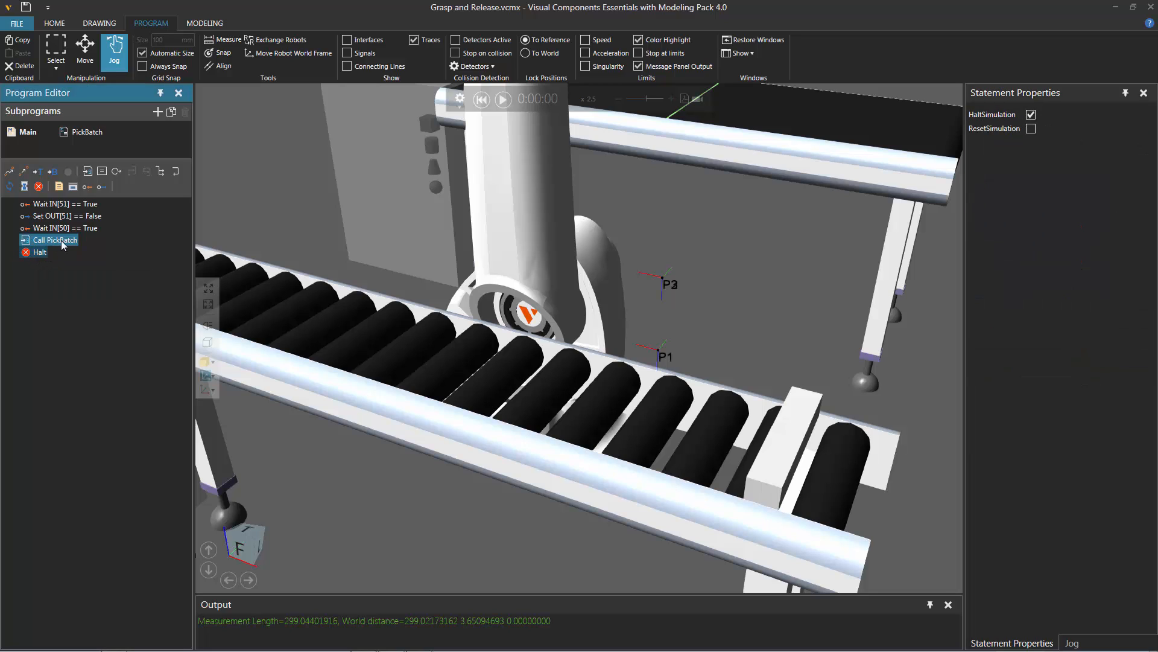
click(503, 99)
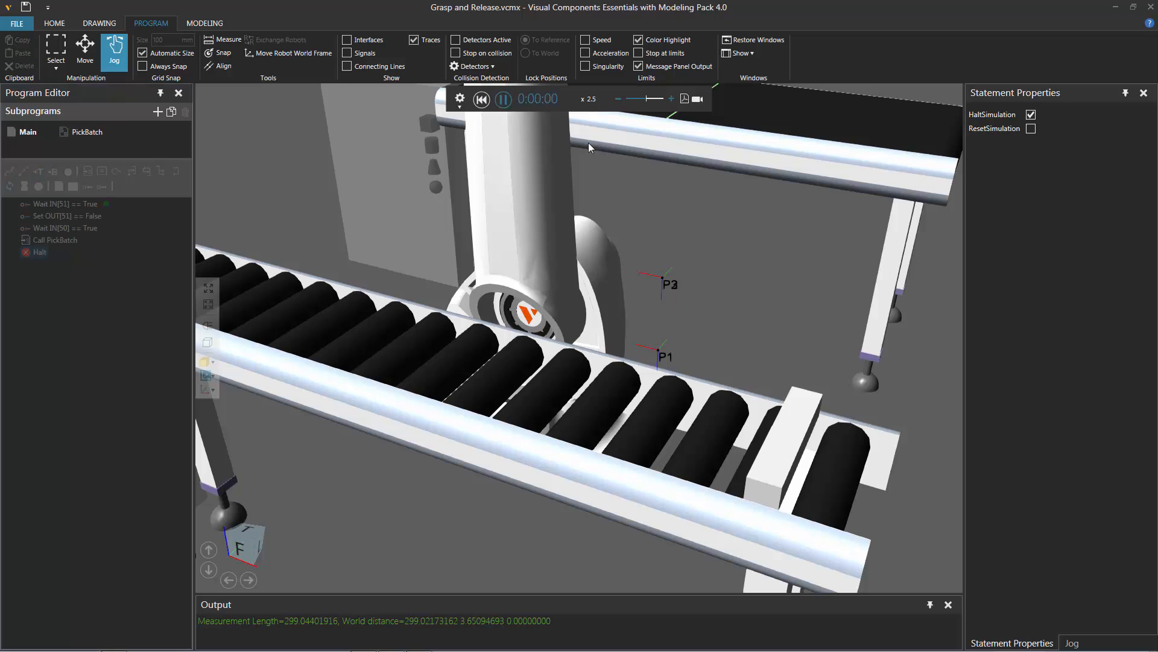
scroll(664, 201, down, 2)
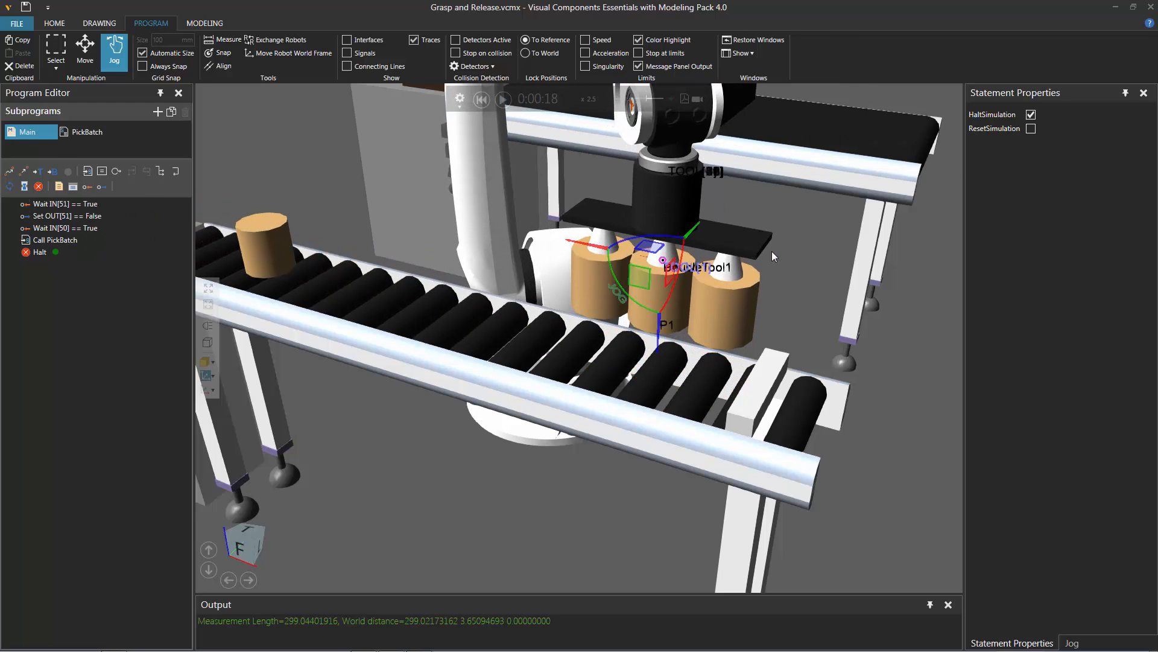
scroll(778, 303, up, 4)
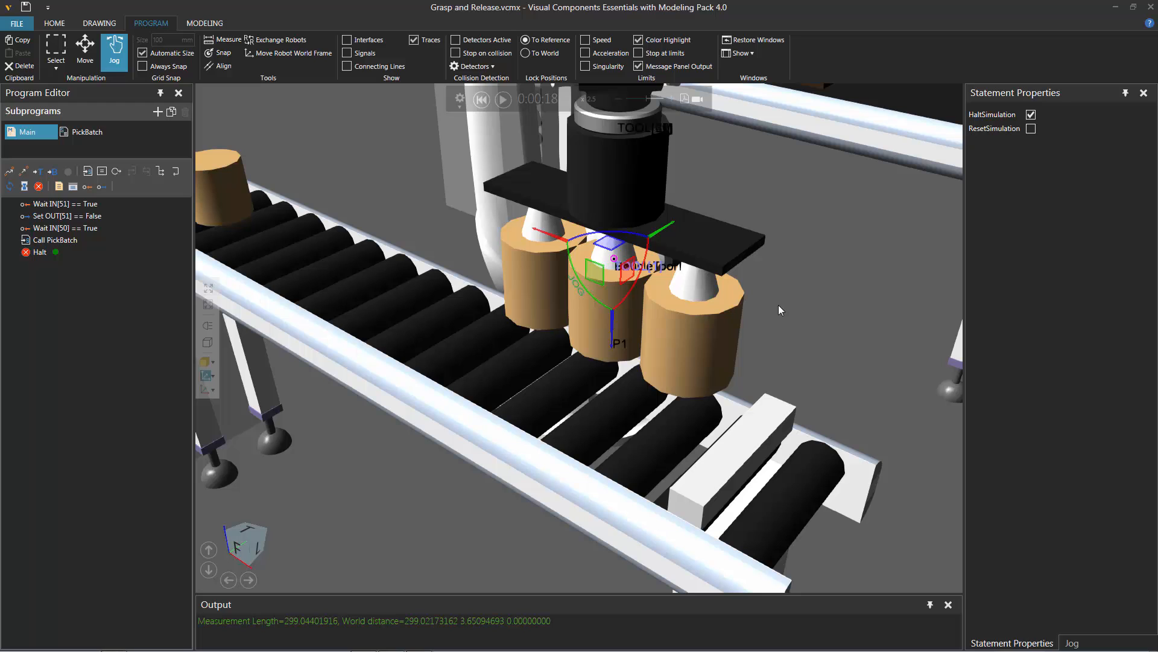
right_drag(778, 321, 782, 312)
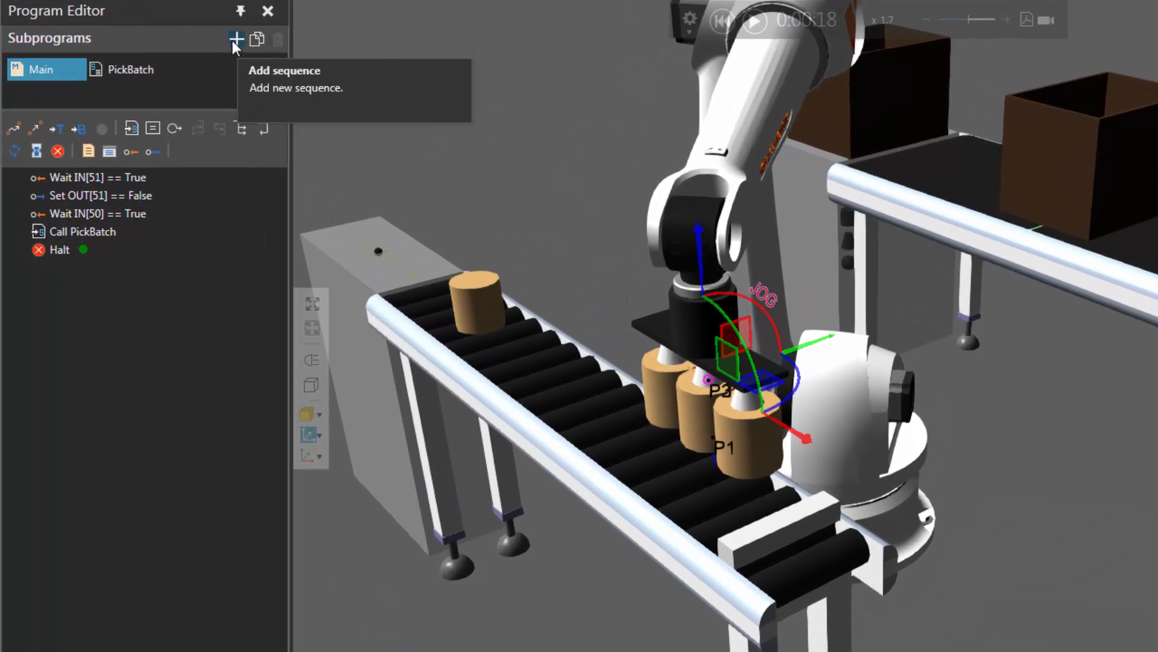
Add a new sequence to the robot's subprograms and name it PlaceBatch
click(234, 40)
double_click(226, 71)
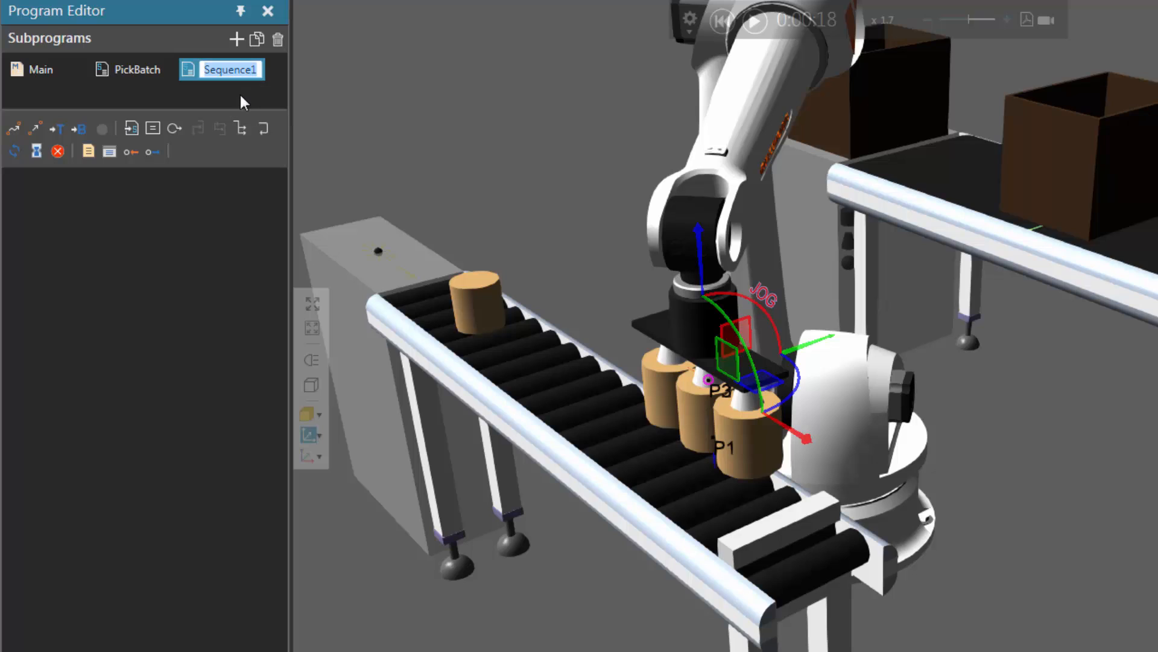
text(PlaceBatch)
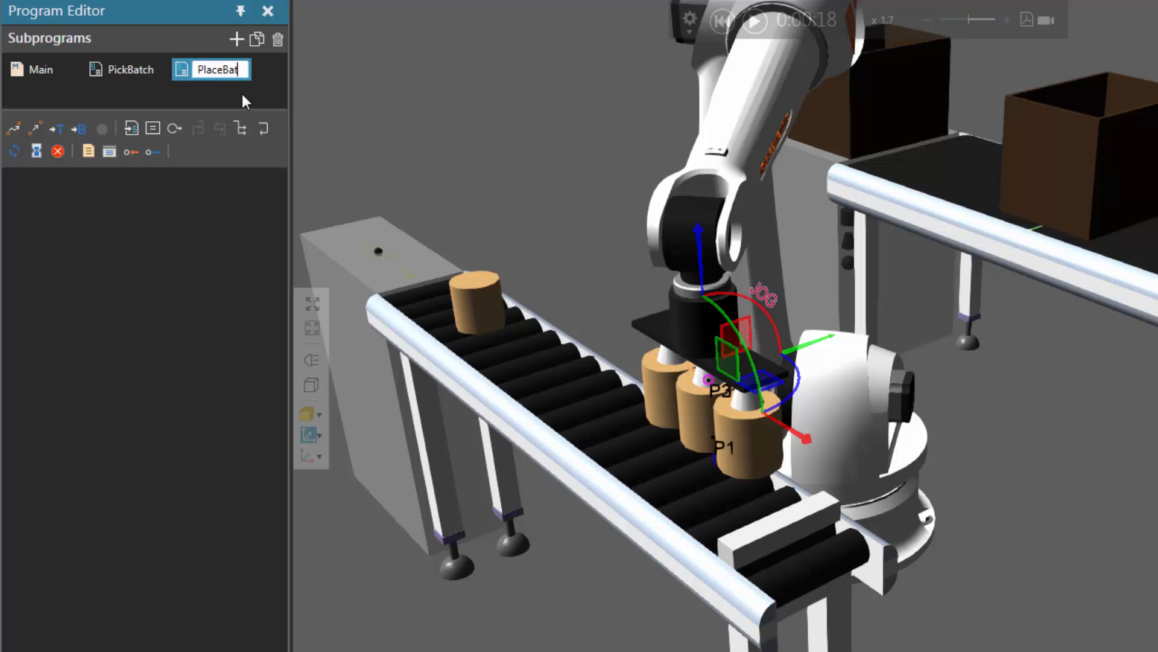
key(Return)
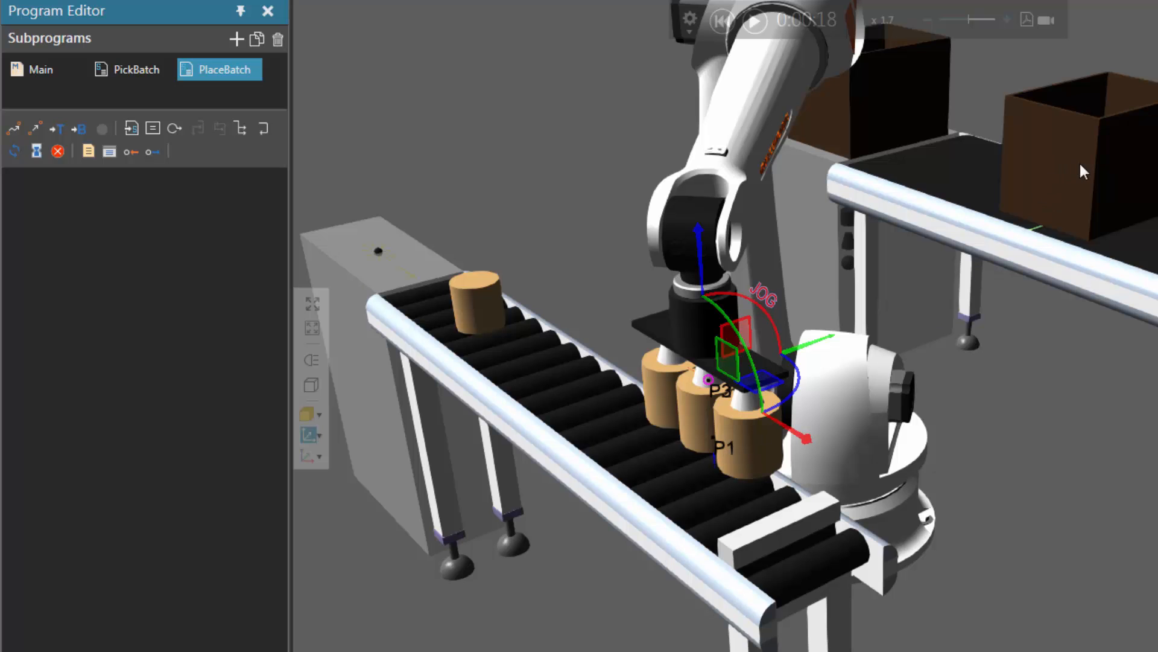
Align the origin of the gripped middle cylinder with the origin of the box on the conveyor, using the Origin snap type
right_drag(1047, 421, 979, 424)
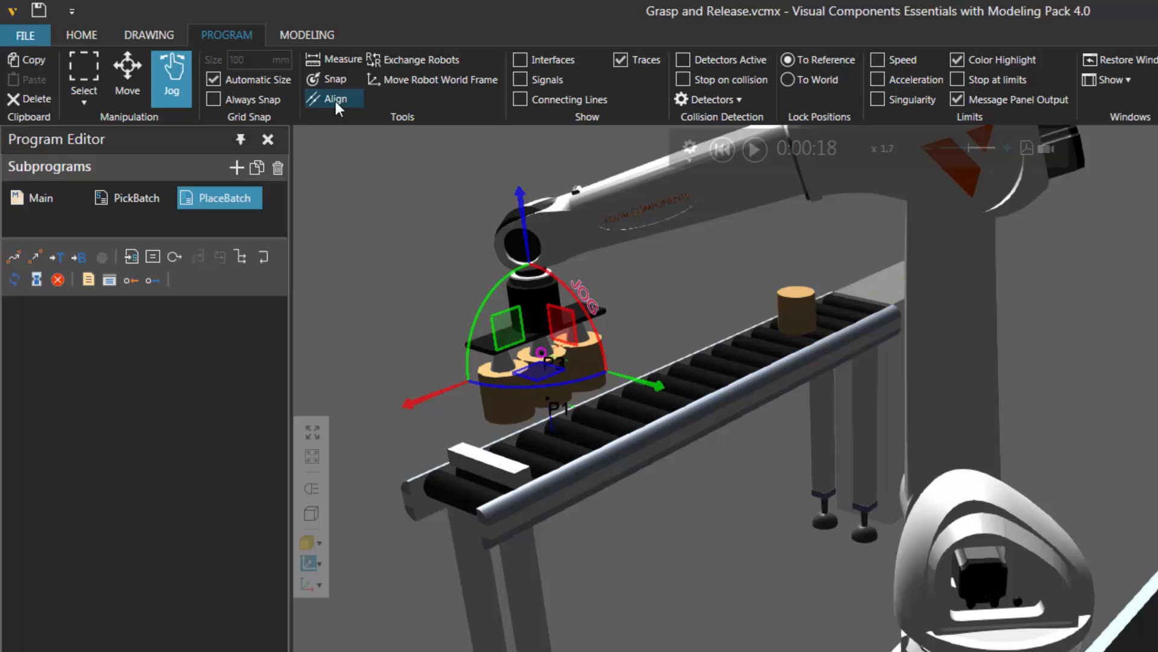
click(336, 101)
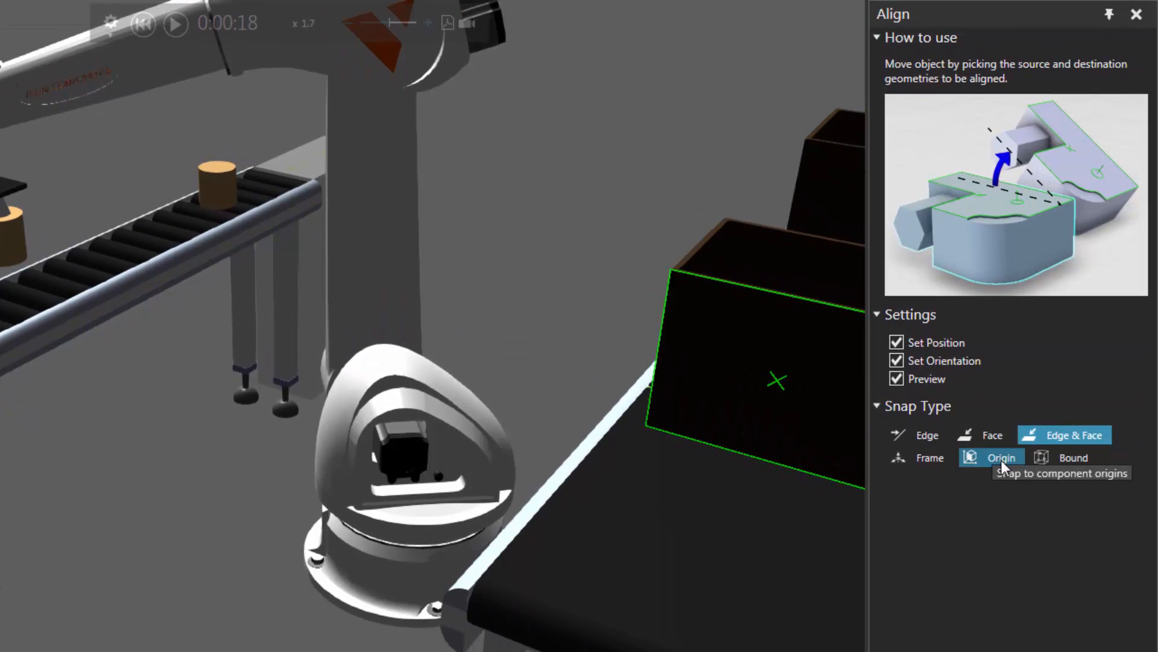
click(1002, 460)
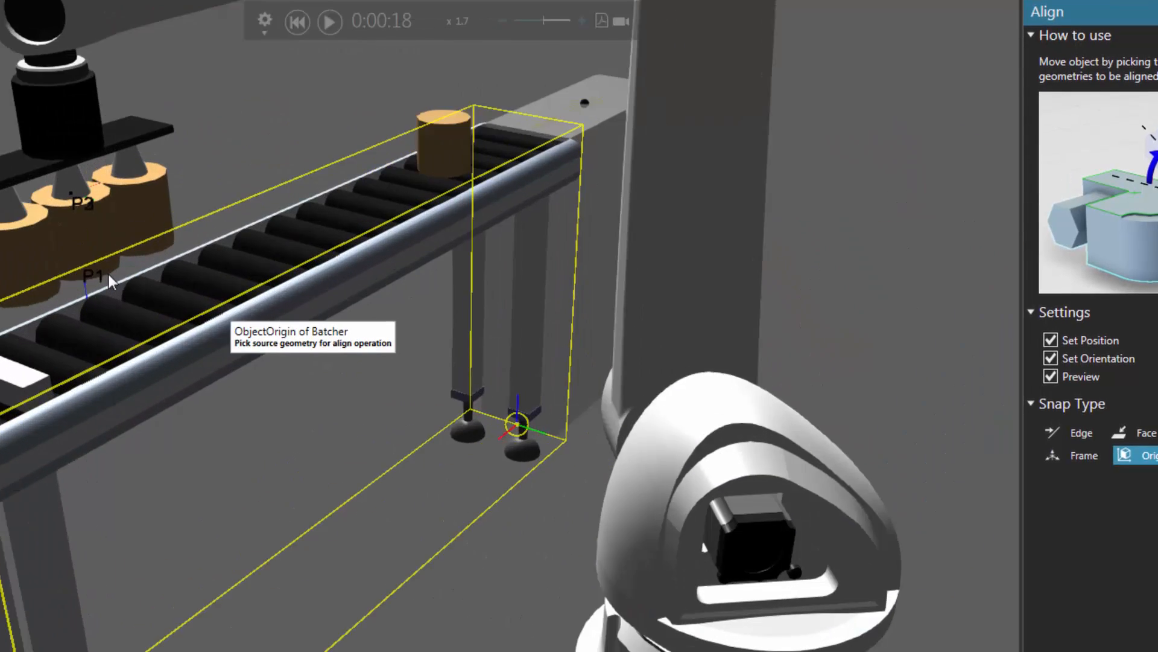
scroll(106, 271, up, 3)
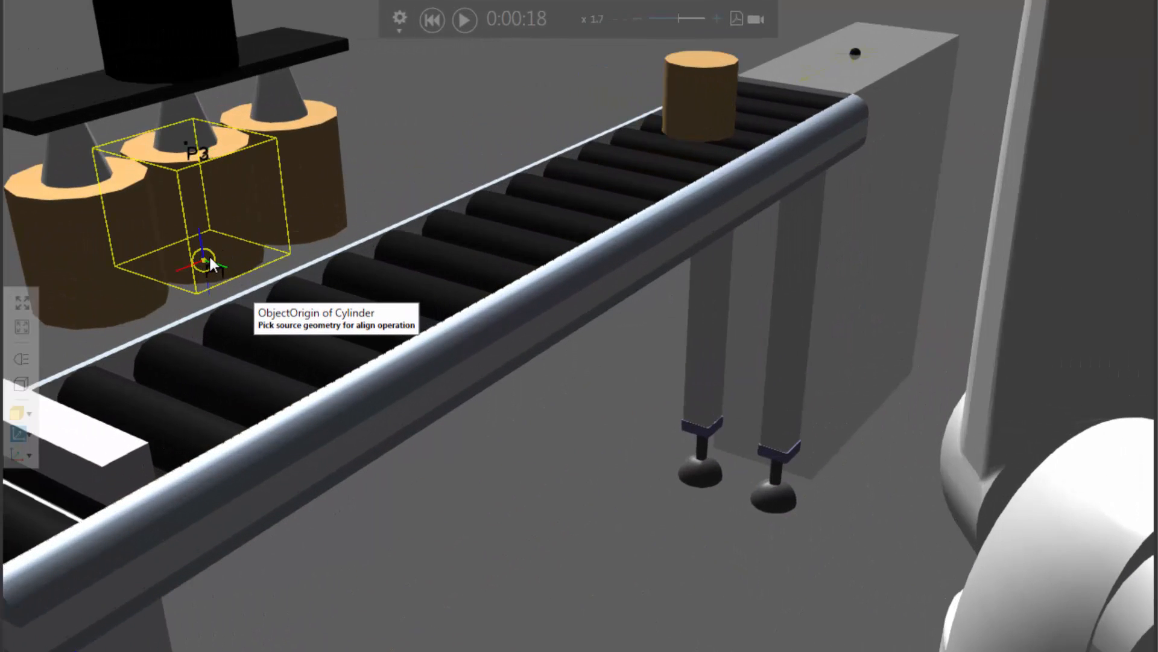
click(210, 260)
scroll(654, 448, down, 5)
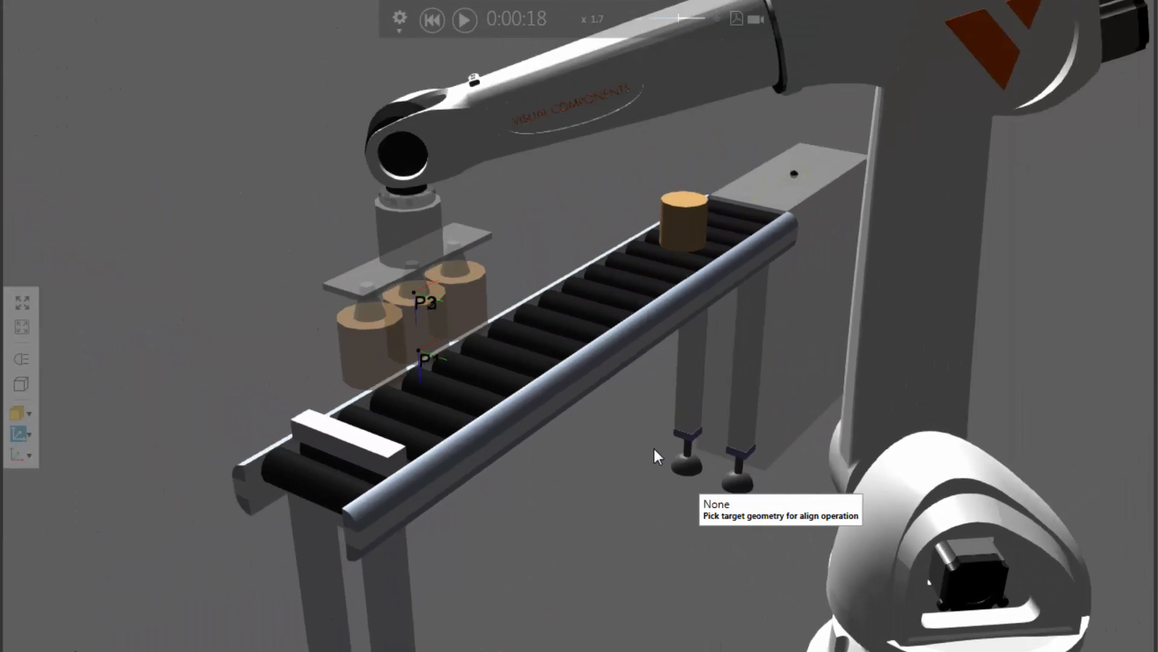
scroll(654, 447, down, 2)
middle_drag(646, 510, 256, 472)
scroll(596, 525, up, 4)
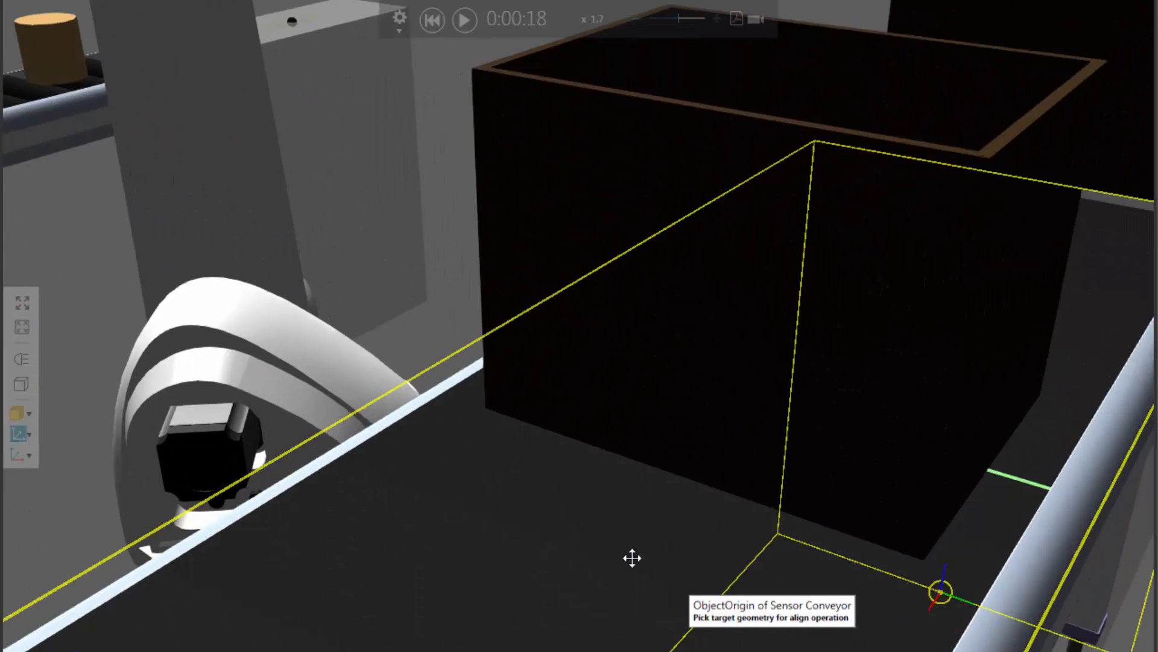
right_drag(633, 557, 631, 566)
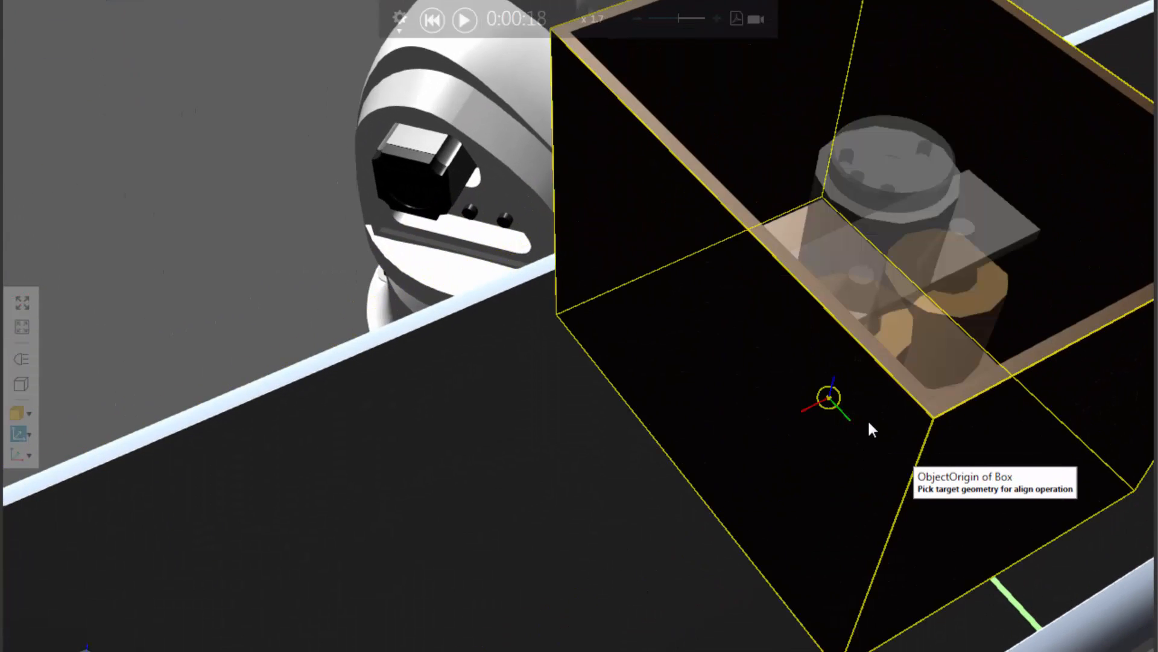
middle_drag(862, 431, 668, 504)
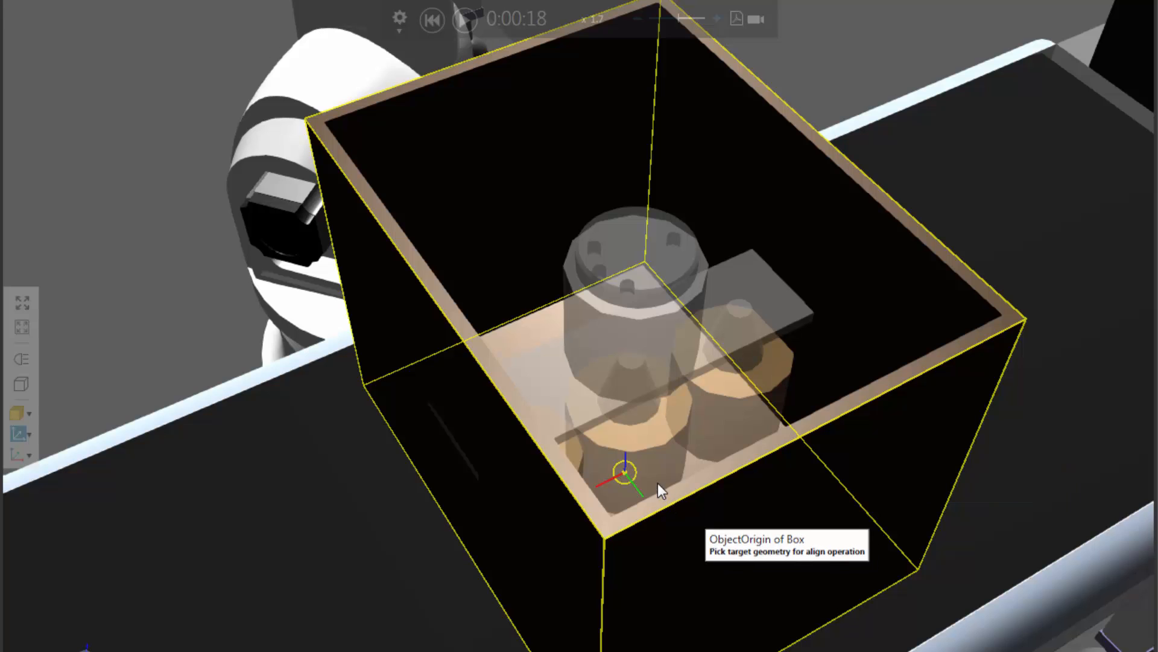
click(702, 502)
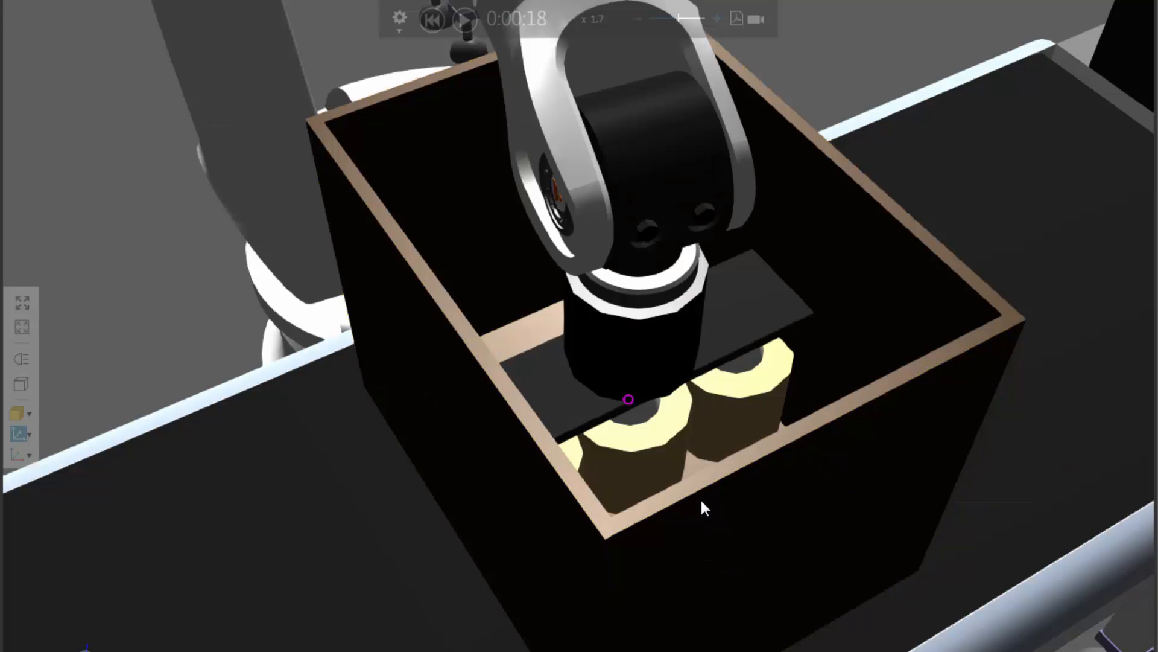
right_drag(713, 532, 741, 545)
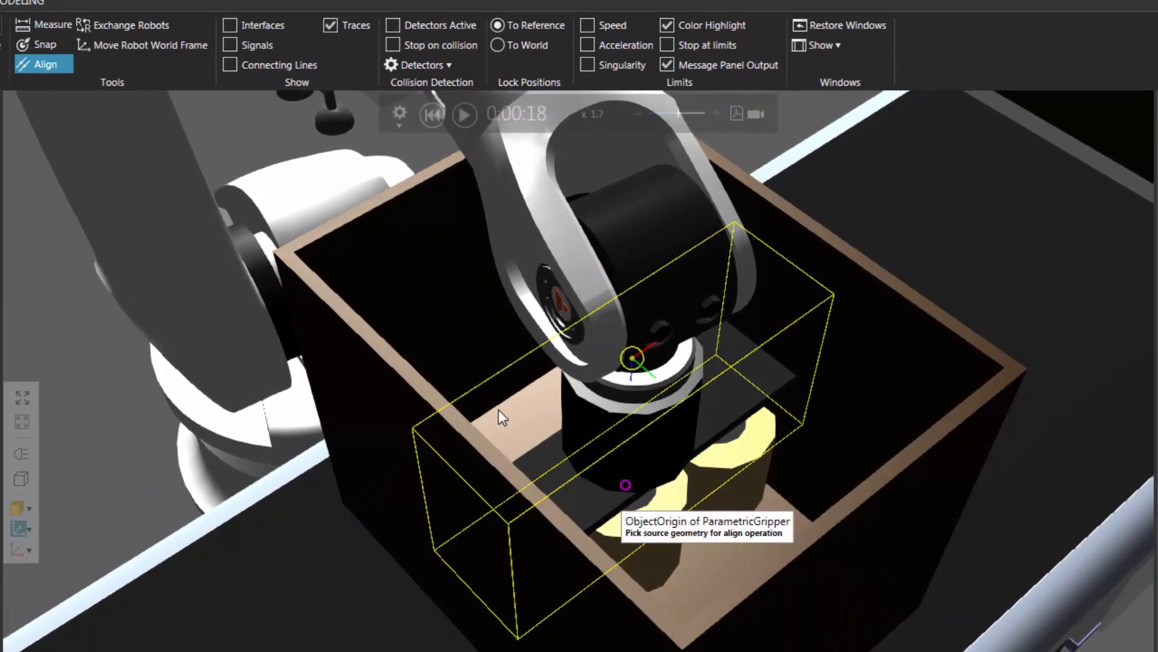
click(43, 64)
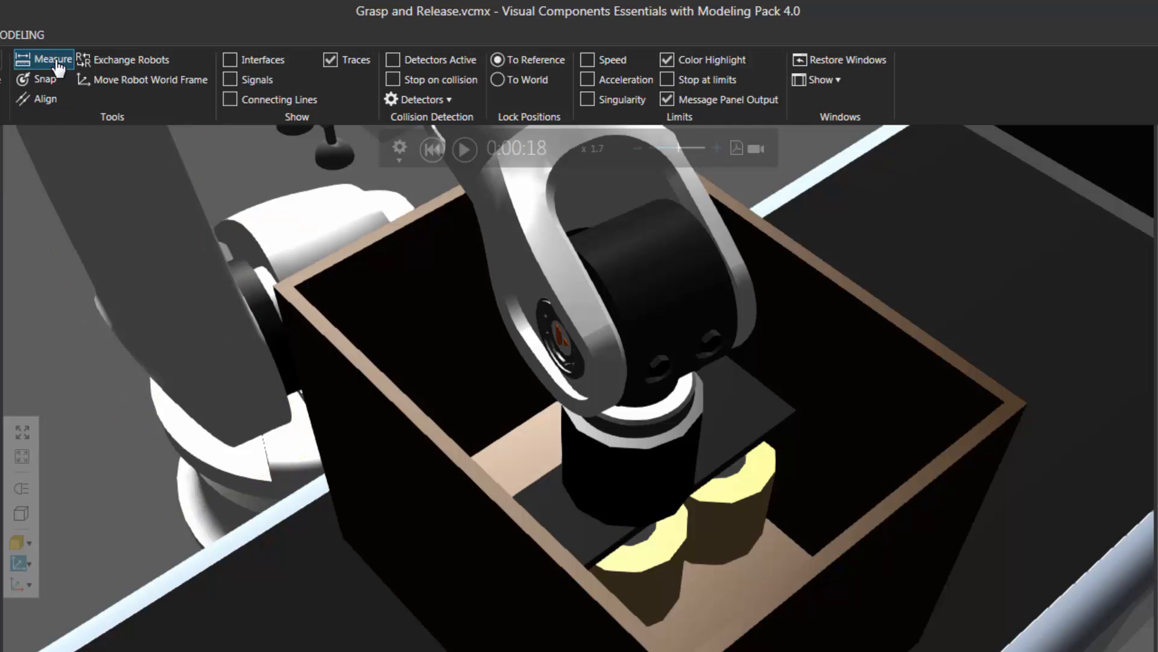
Measure the distance from the box's origin to its inner bottom face, using the Origin and Face snap types
click(54, 60)
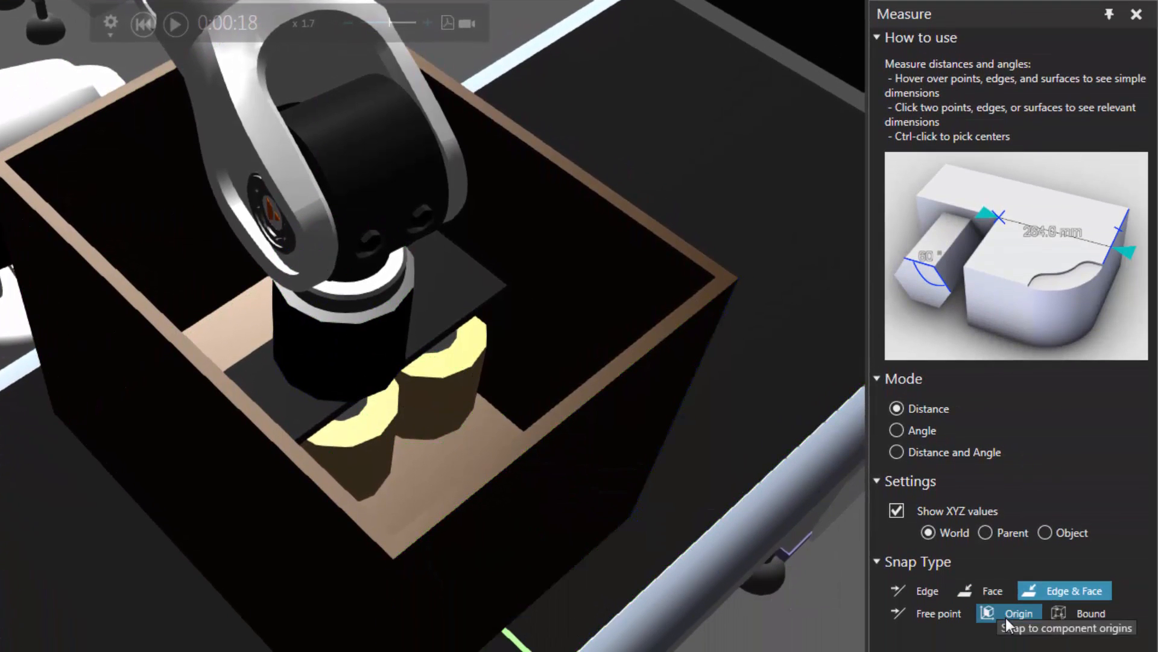
click(1005, 616)
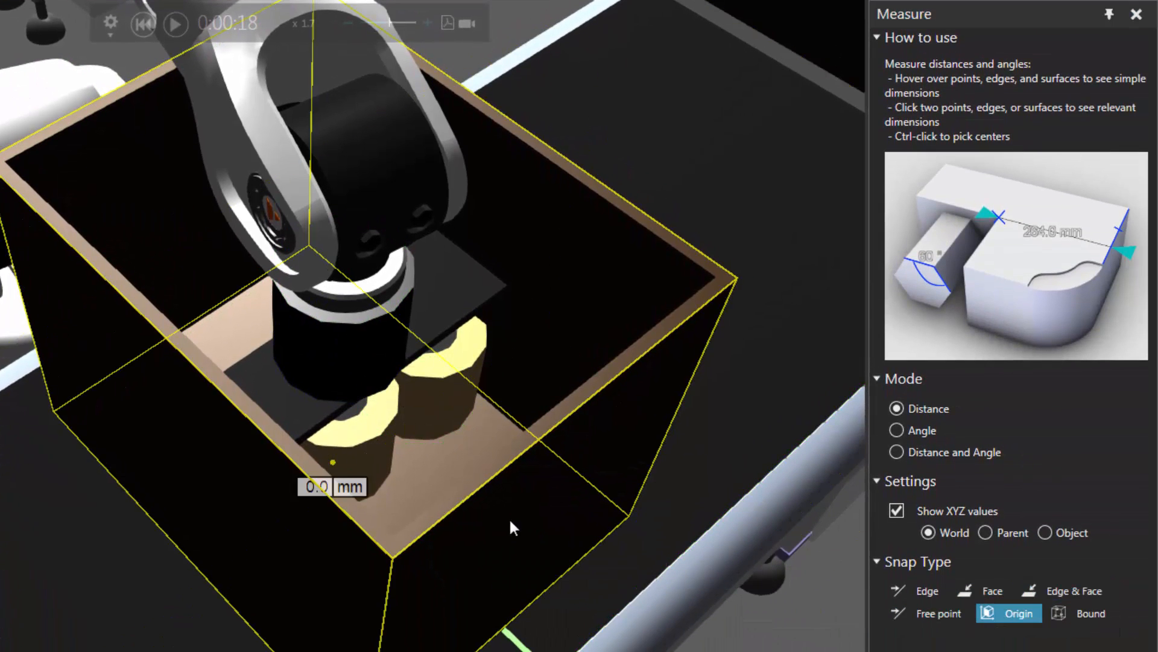
click(983, 591)
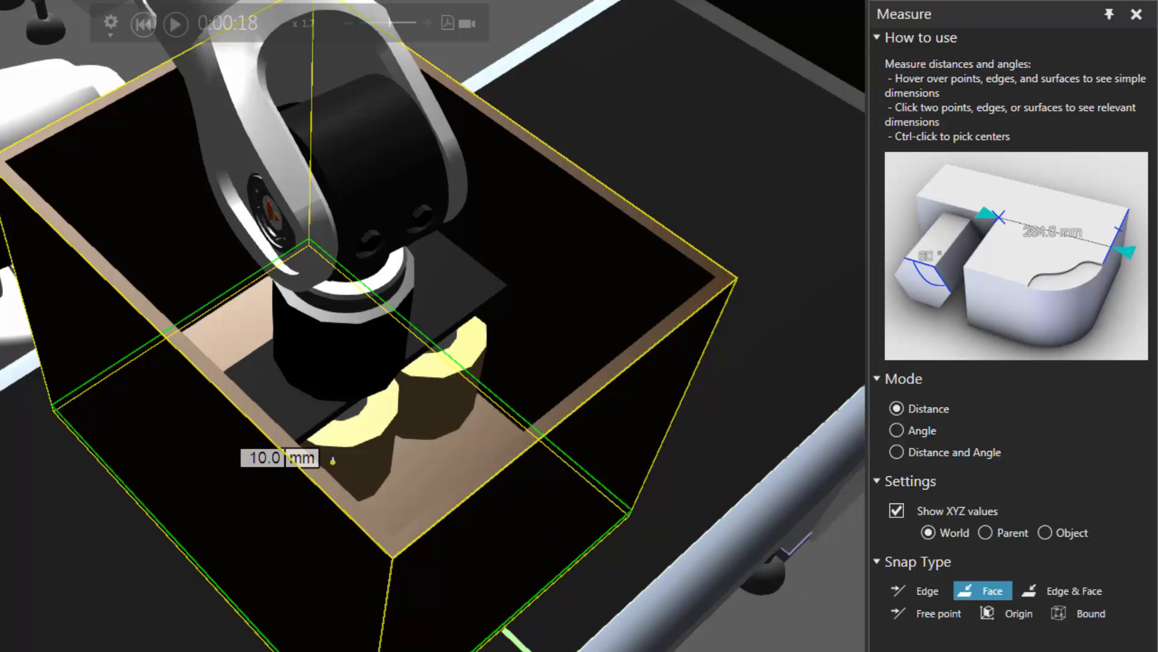
click(1136, 15)
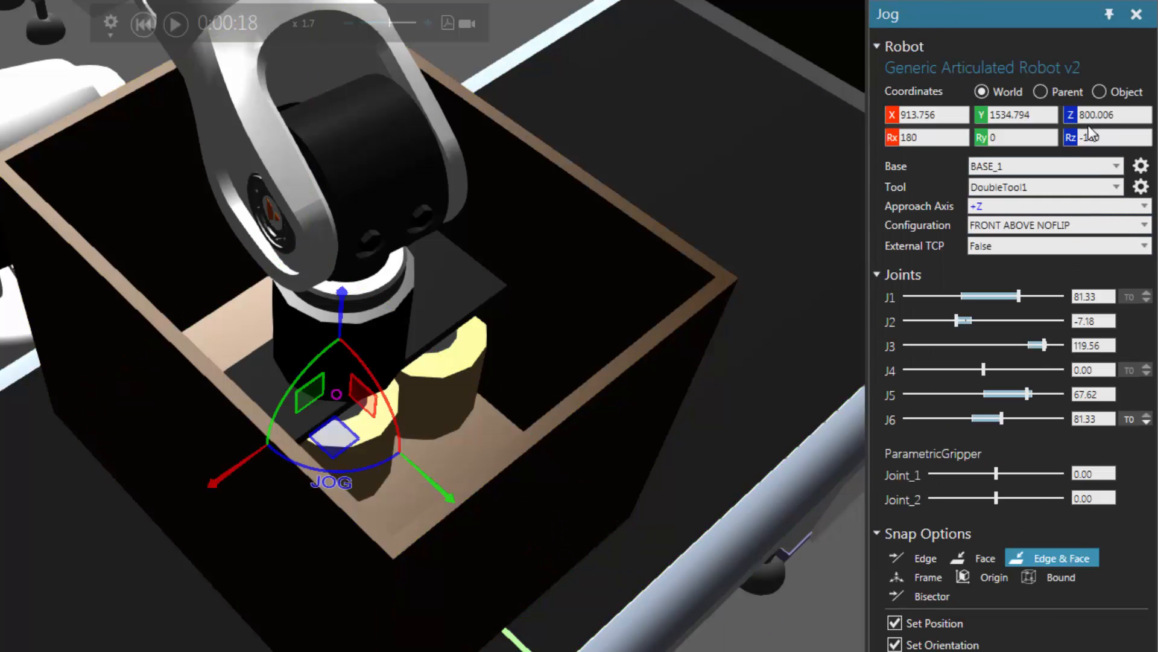
Offset the robot's tool position by -10 in Z using Object coordinates
click(1099, 91)
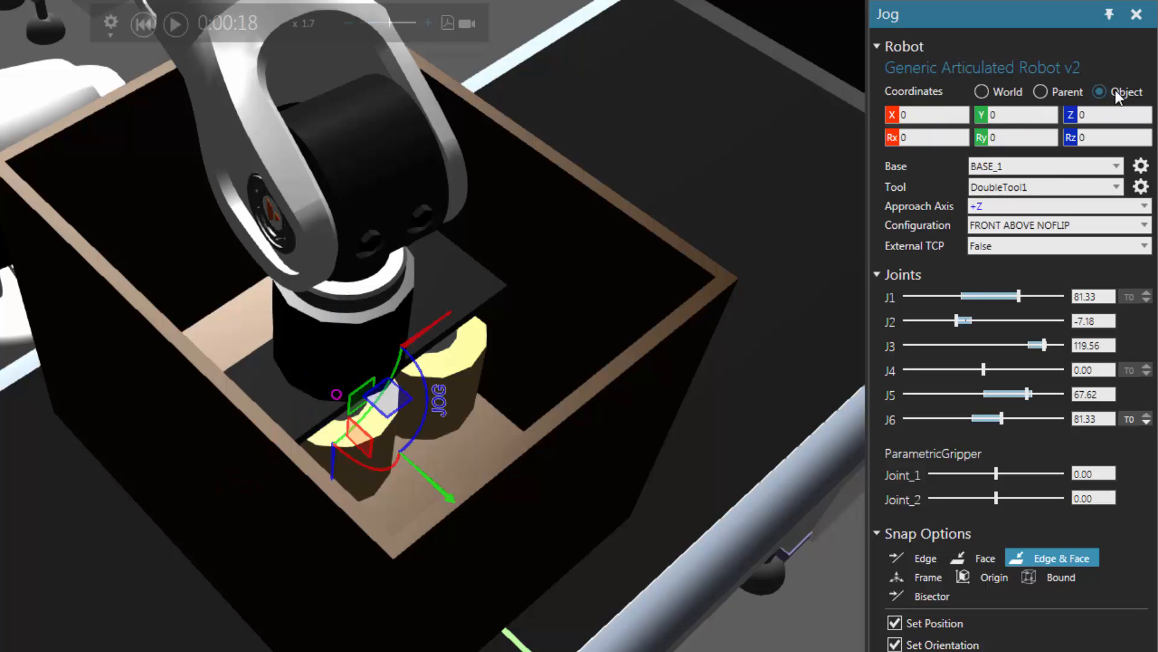
click(1096, 113)
text(-10)
key(Return)
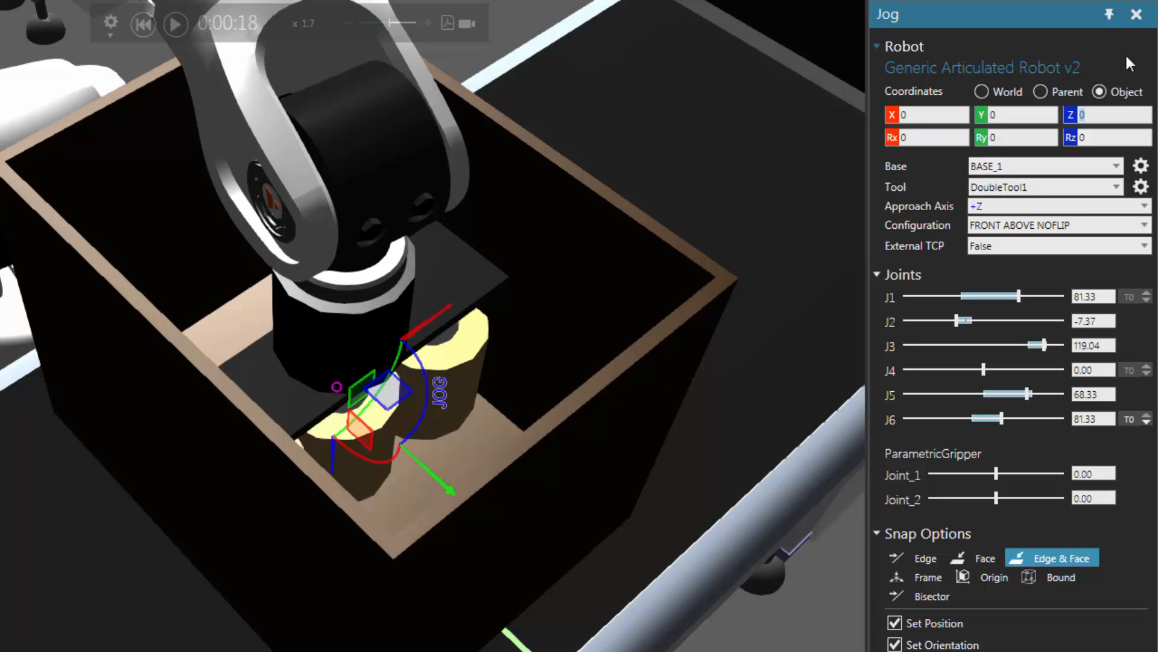
Rotate the gripper with its three cylinders by 90 degrees around Rz in Object coordinates
mouse_move(588, 352)
right_down()
mouse_move(551, 356)
mouse_move(499, 339)
mouse_move(583, 341)
right_up()
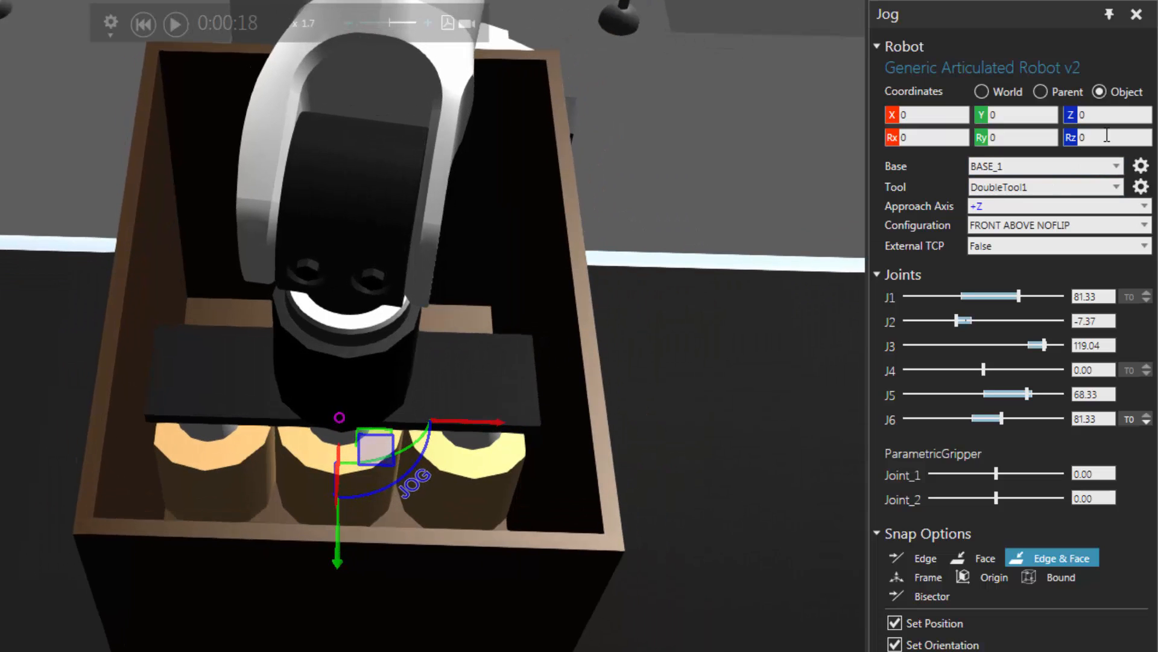
click(1087, 137)
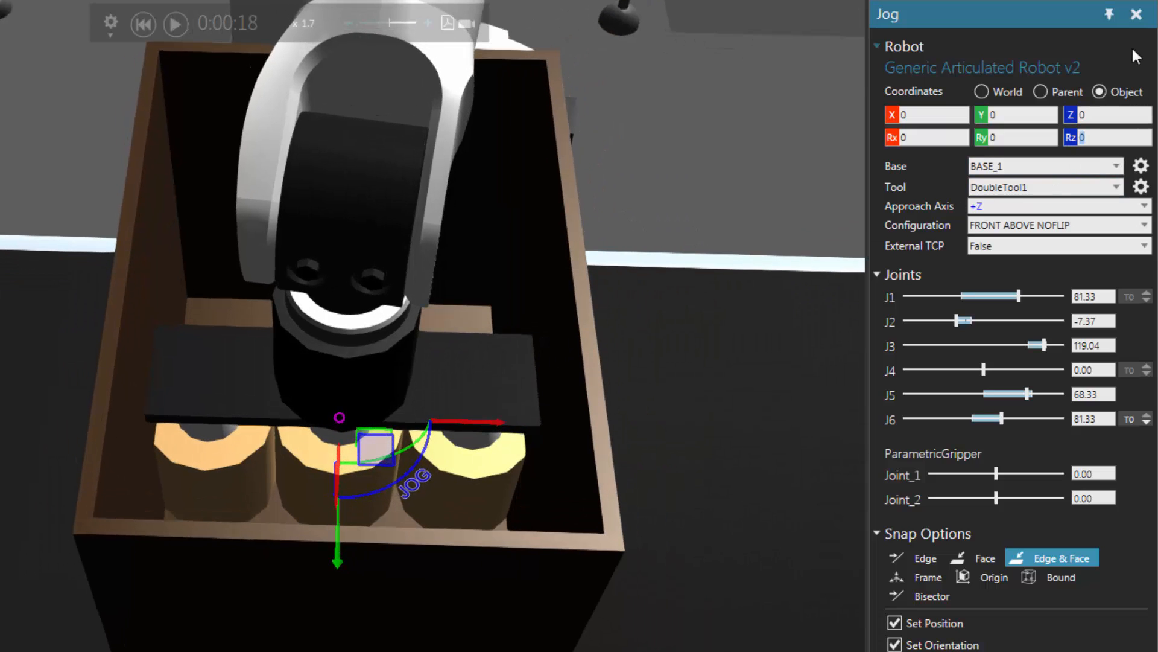
text(90)
key(Return)
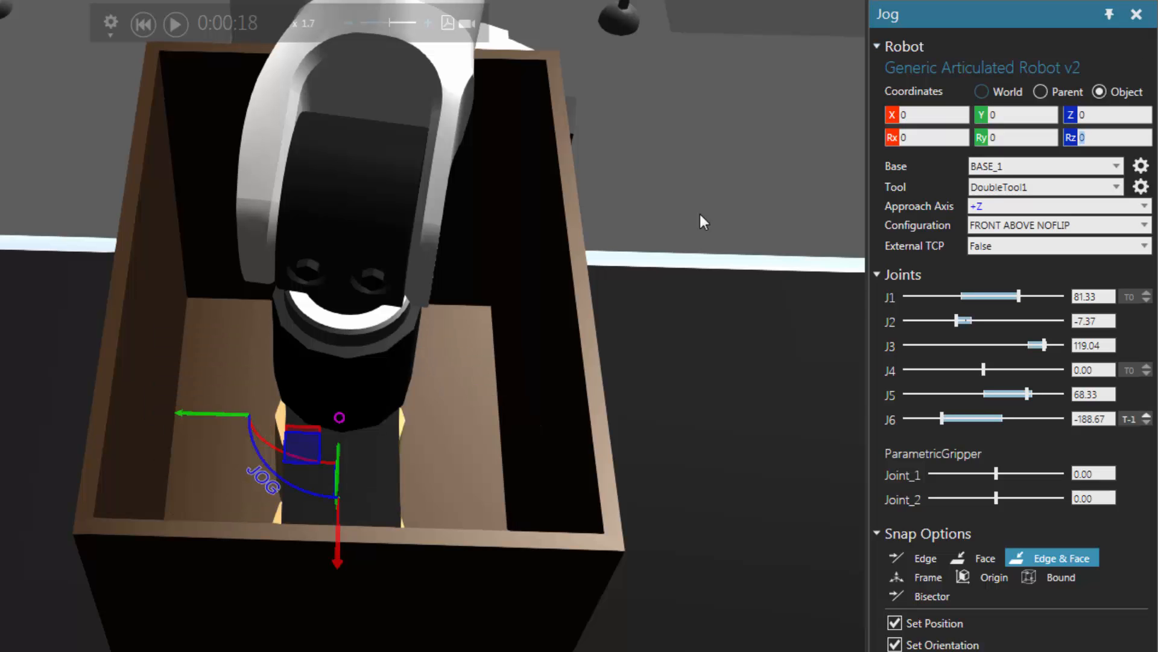
Record a linear motion at the place position in PlaceBatch and add a Set output statement for port 1 with value False
right_drag(704, 220, 646, 371)
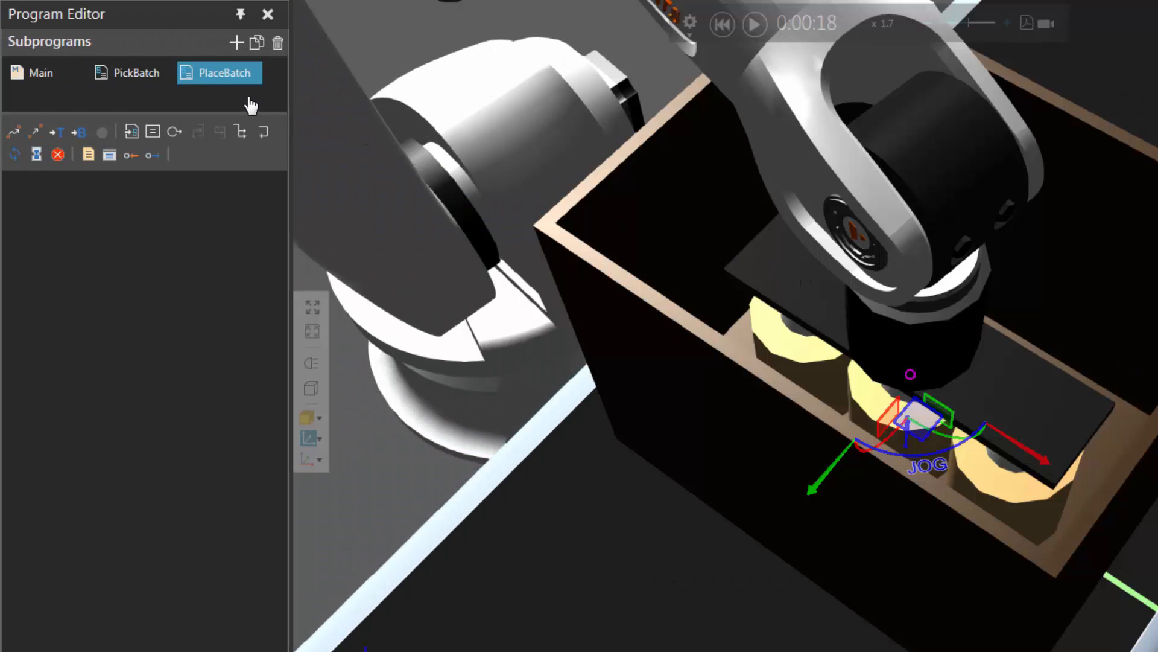
click(35, 133)
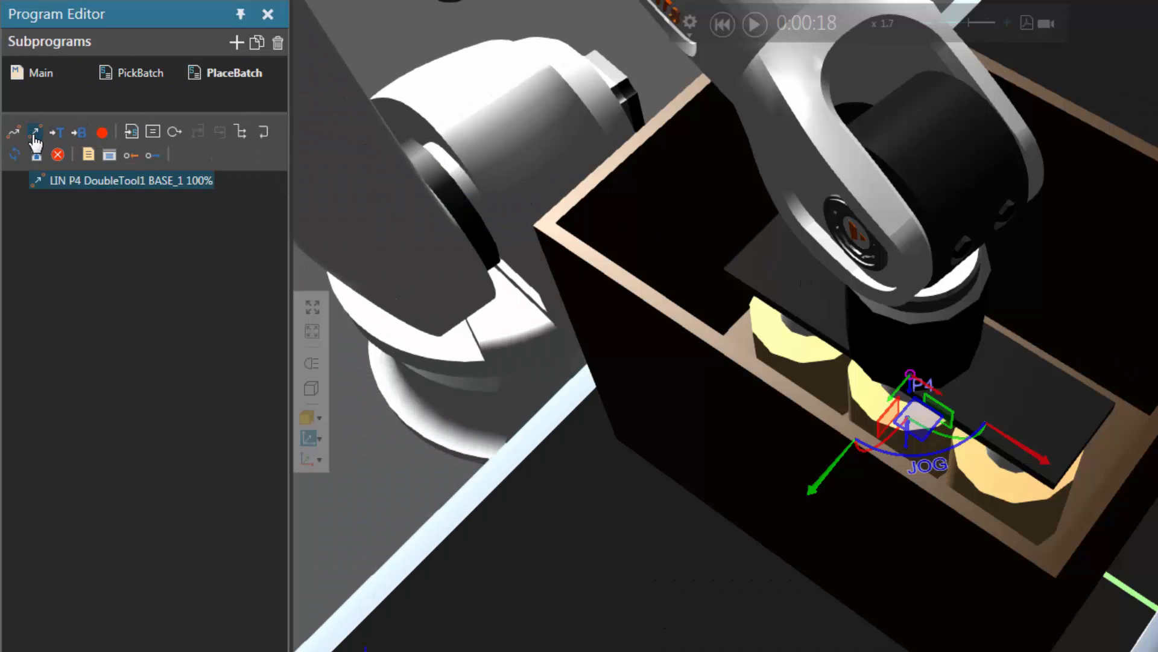
click(155, 156)
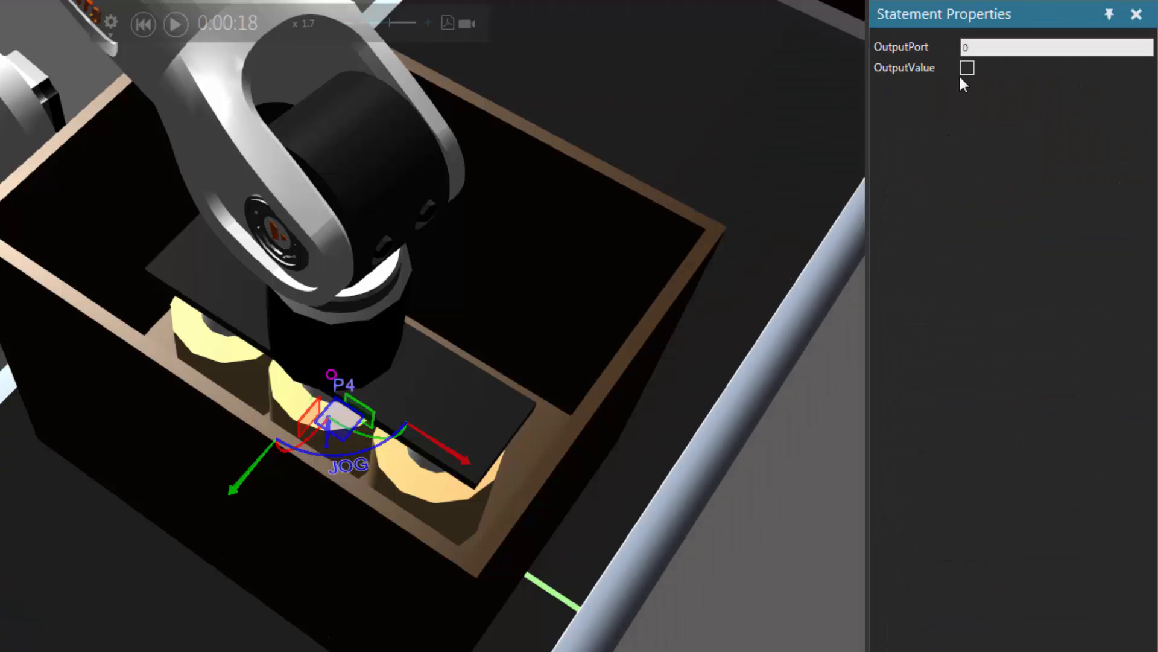
click(963, 47)
text(1)
key(Tab)
Jog the gripper straight up along Z until the cylinders clear the box, and record a linear motion there
right_drag(319, 545, 319, 526)
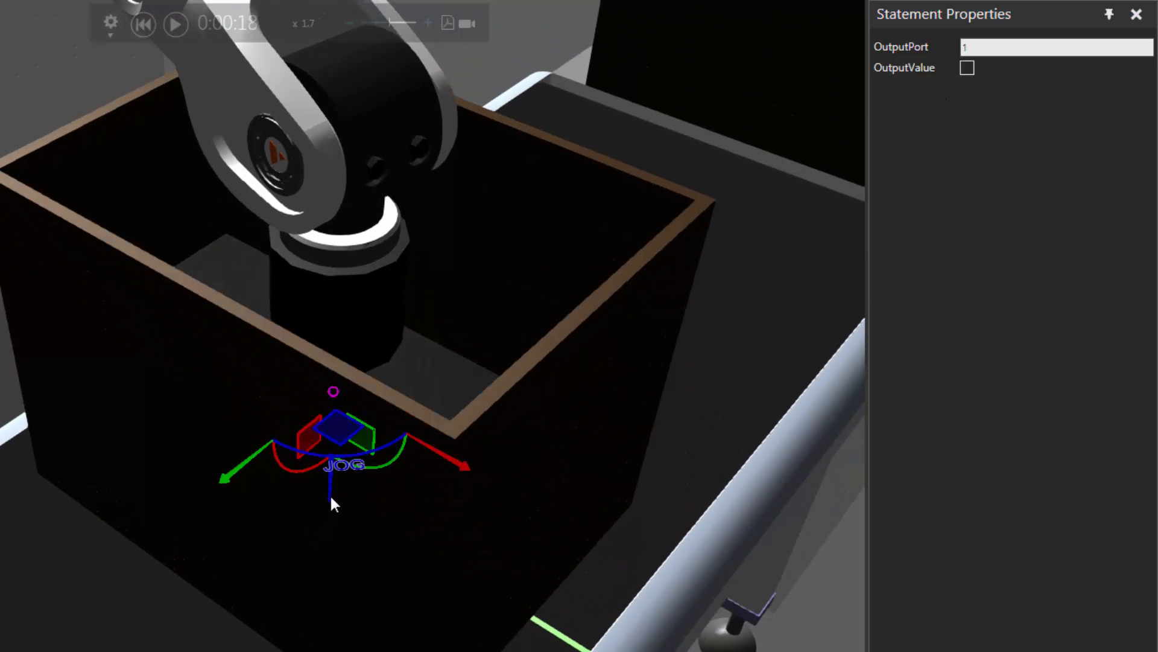
drag(330, 491, 335, 143)
scroll(85, 407, down, 3)
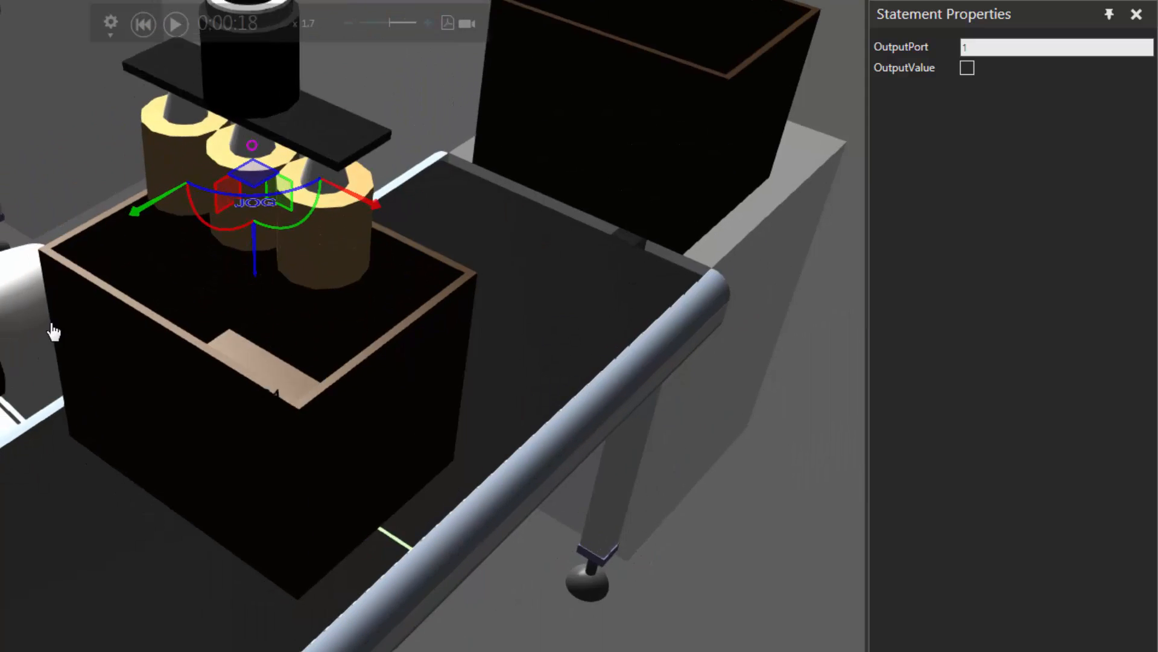
right_drag(52, 325, 81, 317)
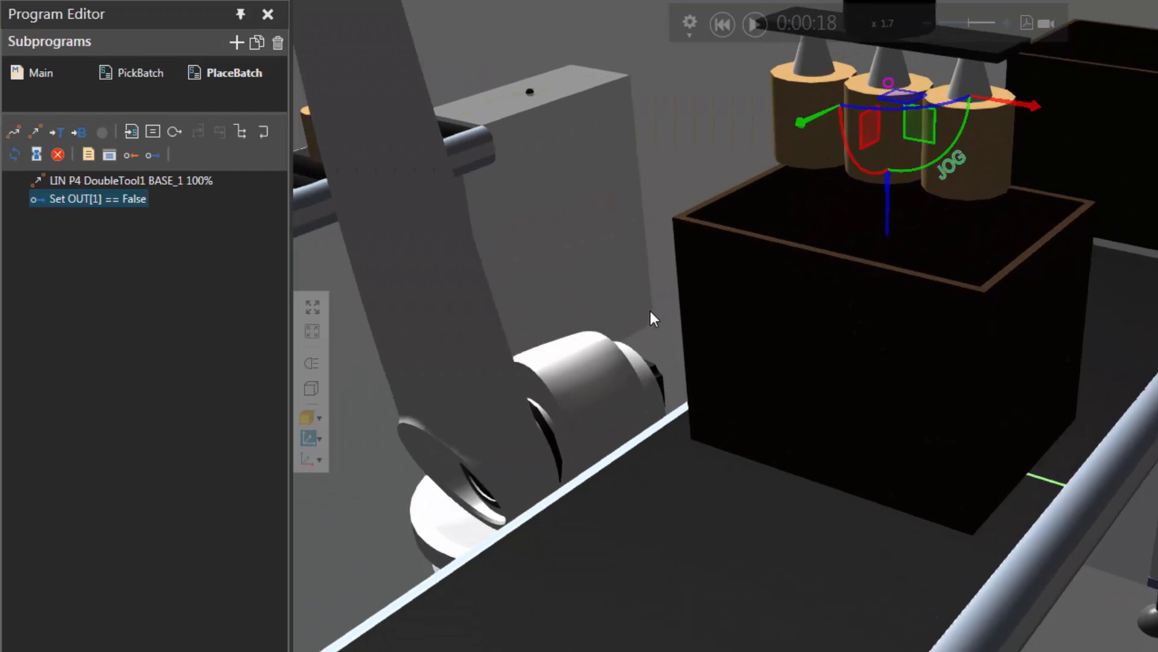
click(34, 133)
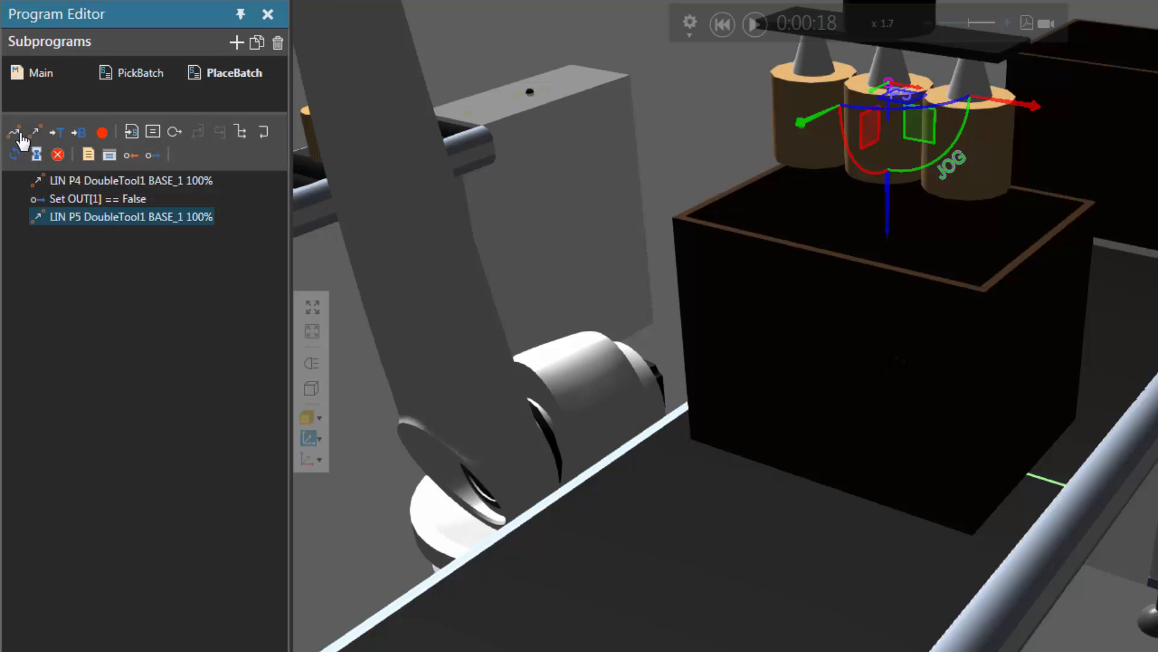
Add a point-to-point motion at the position above the box, make it the first PlaceBatch statement, and check the sequence
click(12, 134)
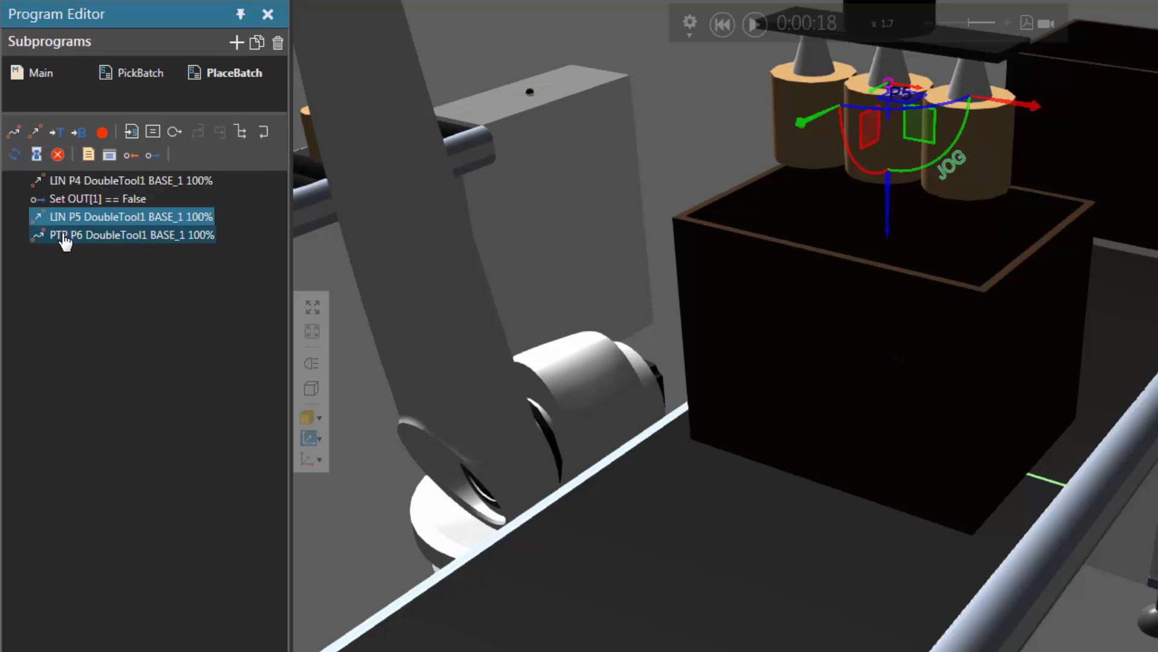
drag(76, 246, 94, 184)
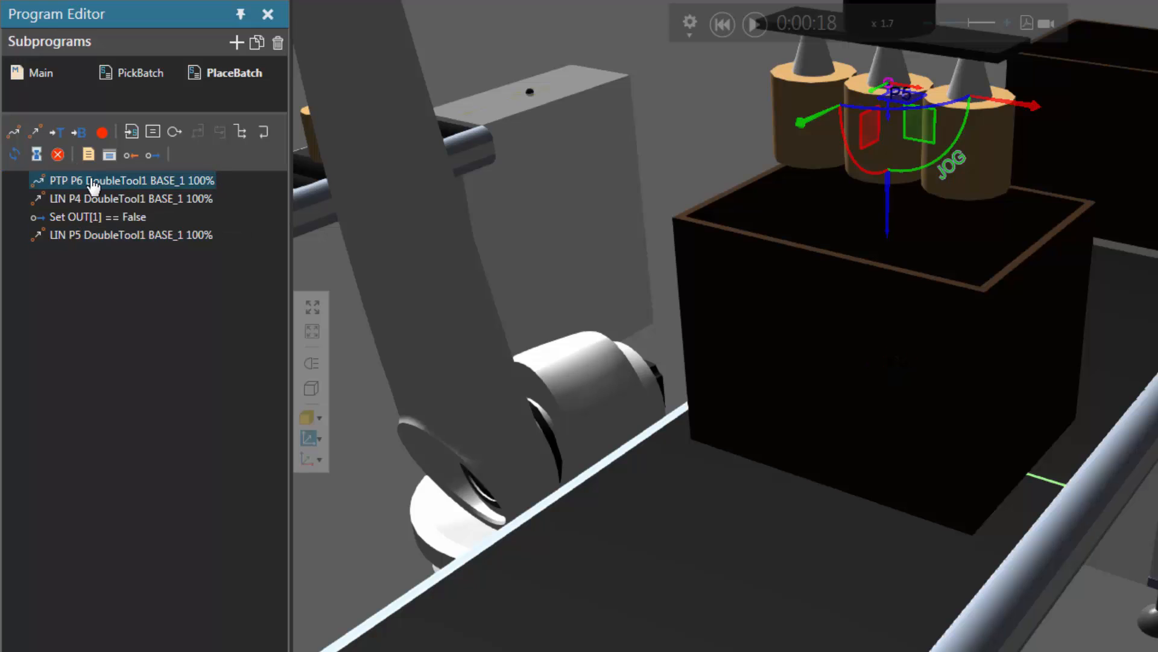
shift+click(98, 201)
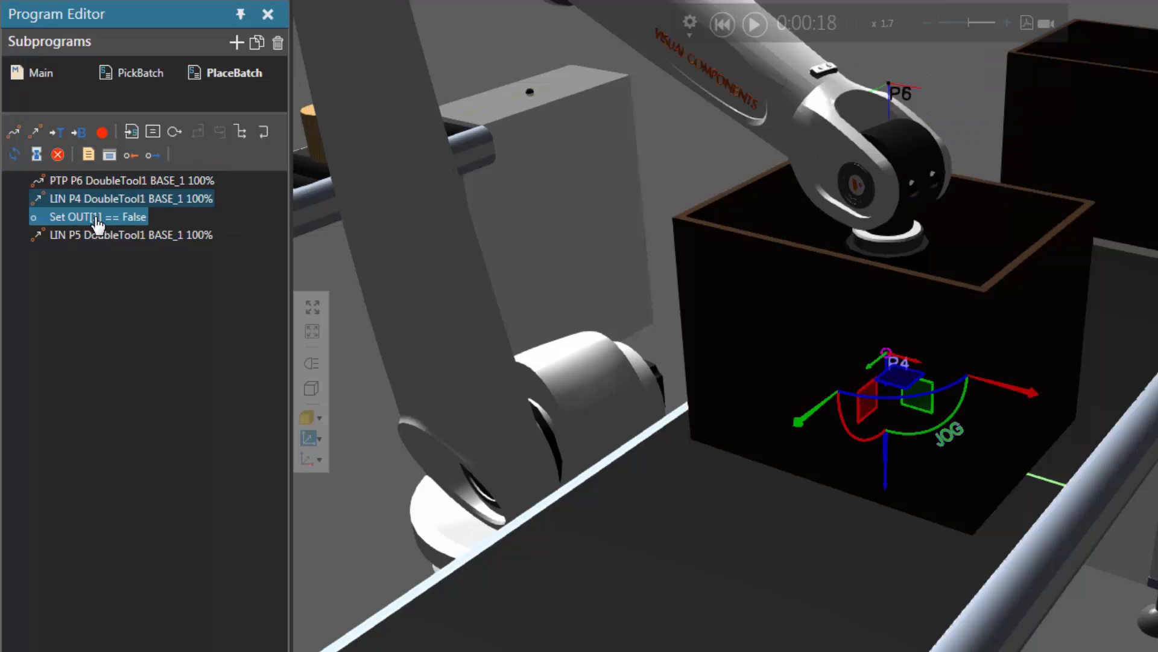
click(97, 219)
click(100, 237)
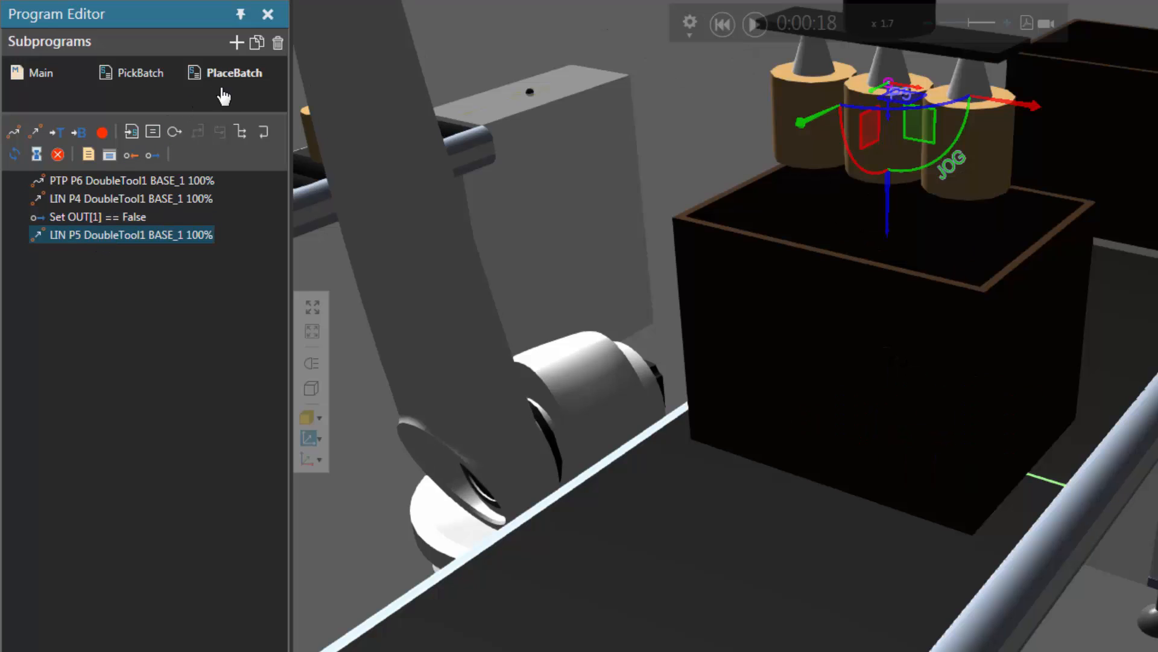
Add a subprogram call after Call PickBatch in the Main routine and set its routine to PlaceBatch
click(17, 77)
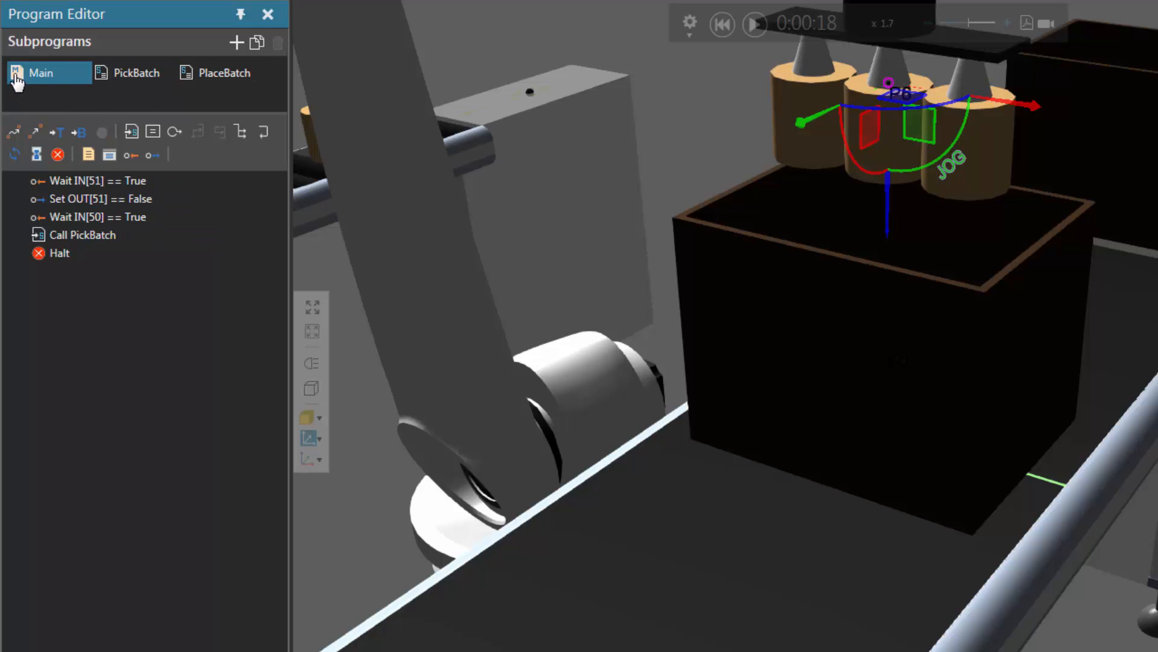
click(58, 238)
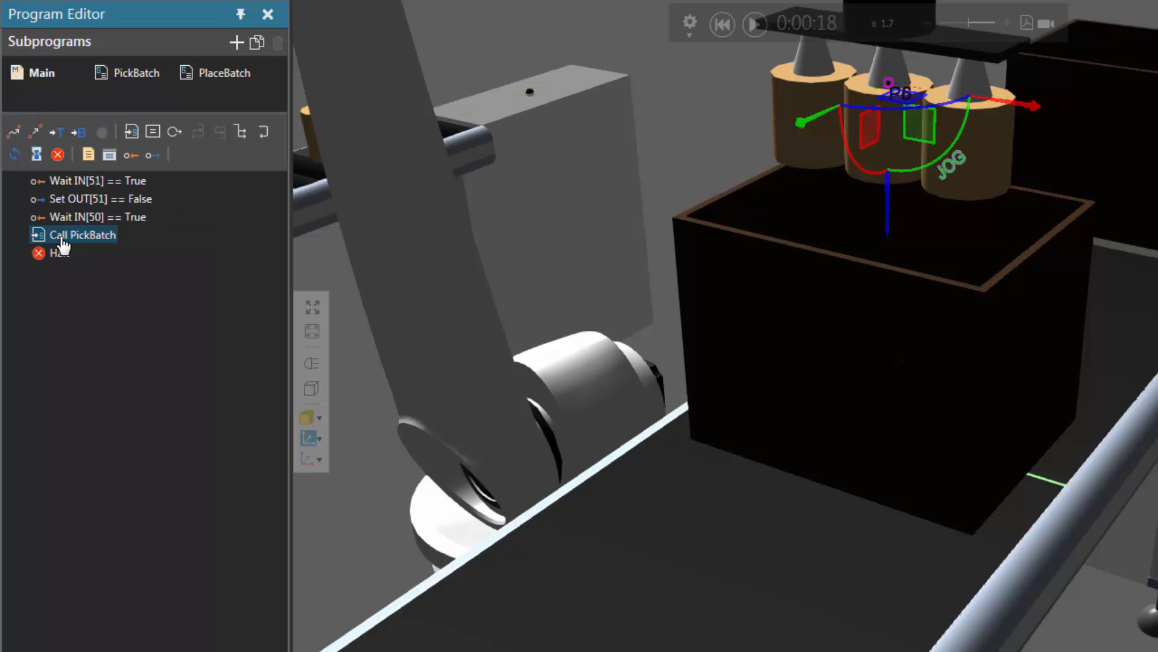
click(131, 131)
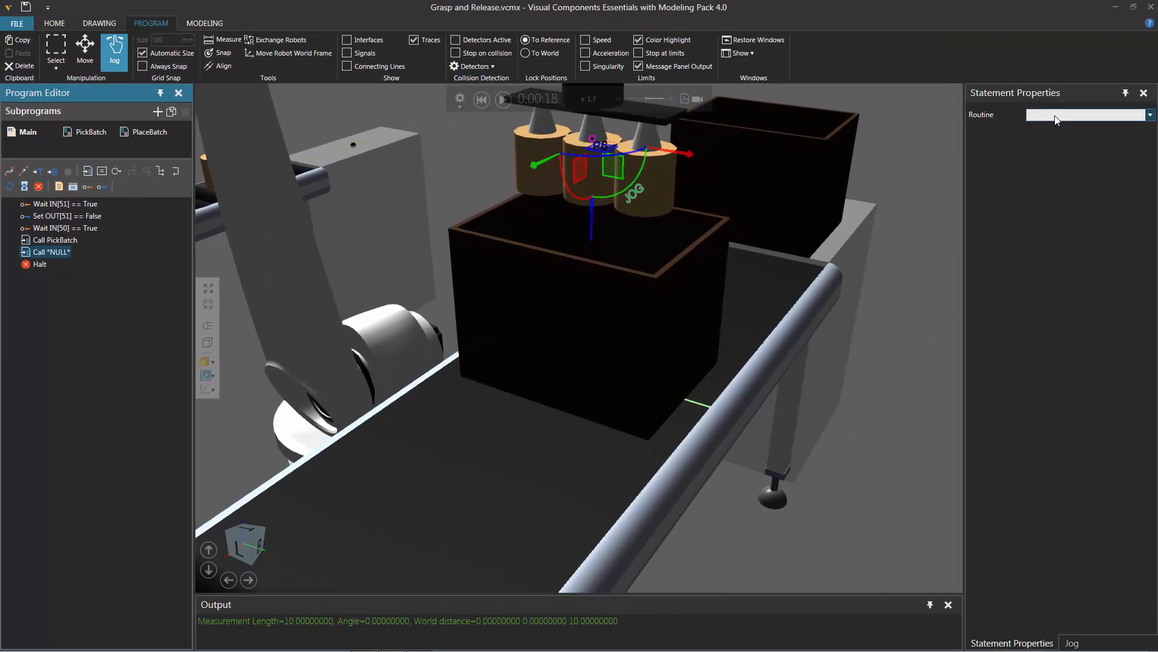
click(1056, 116)
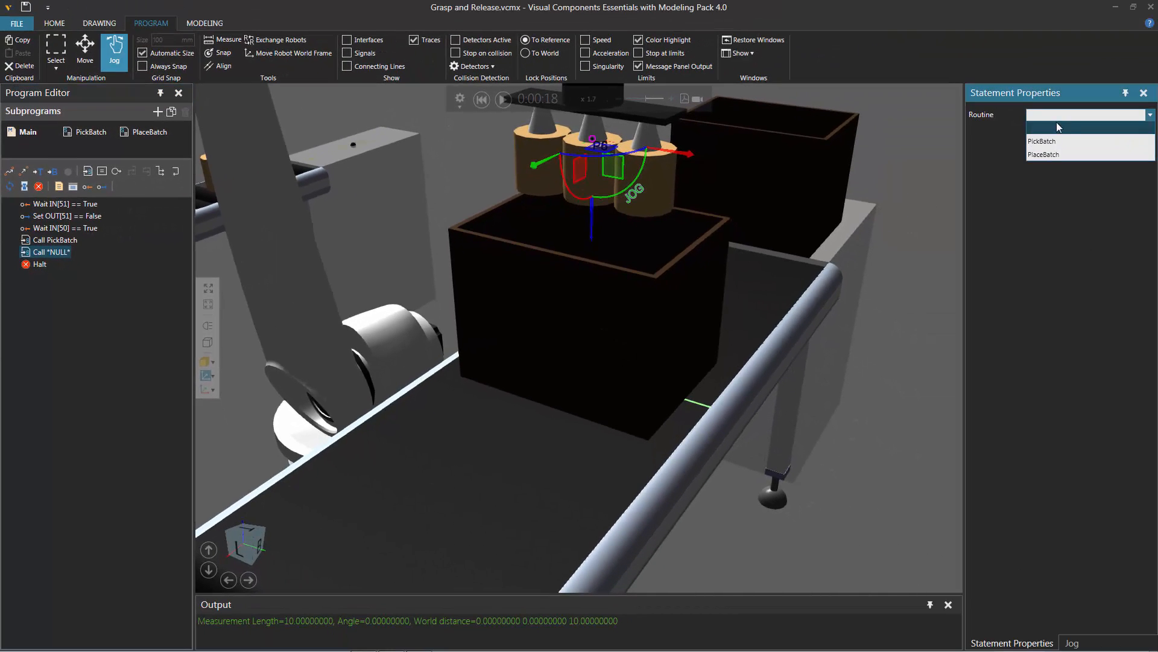
click(1057, 152)
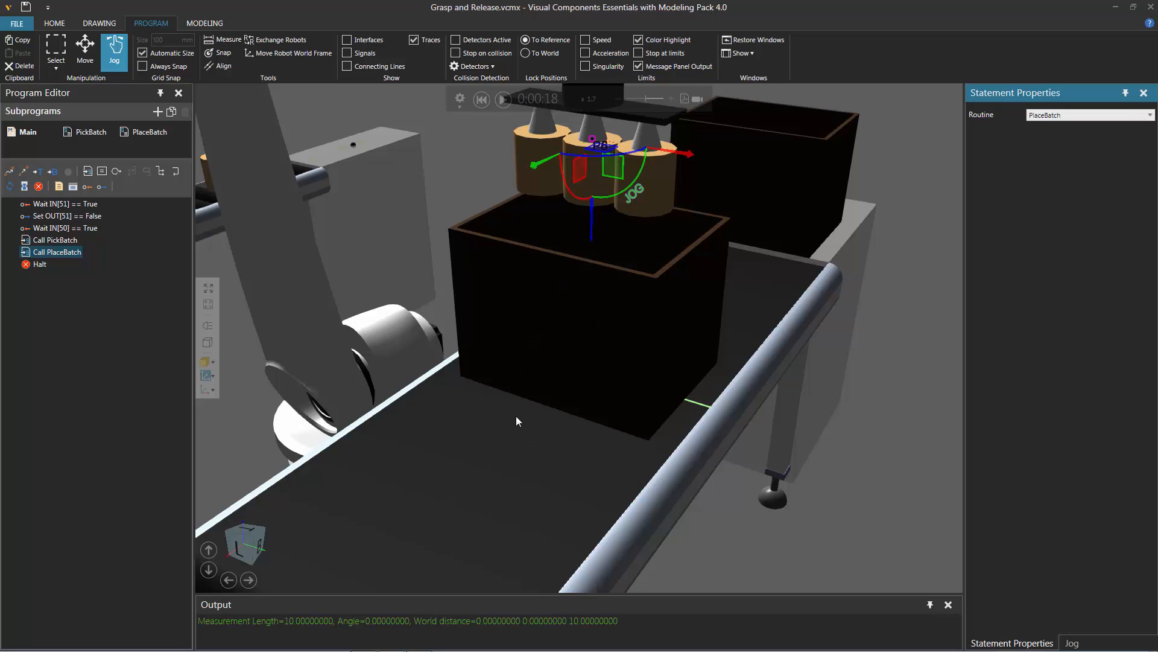
Add a Set output statement for port 51 with value True after Call PlaceBatch, and delete the Halt statement from Main
click(101, 187)
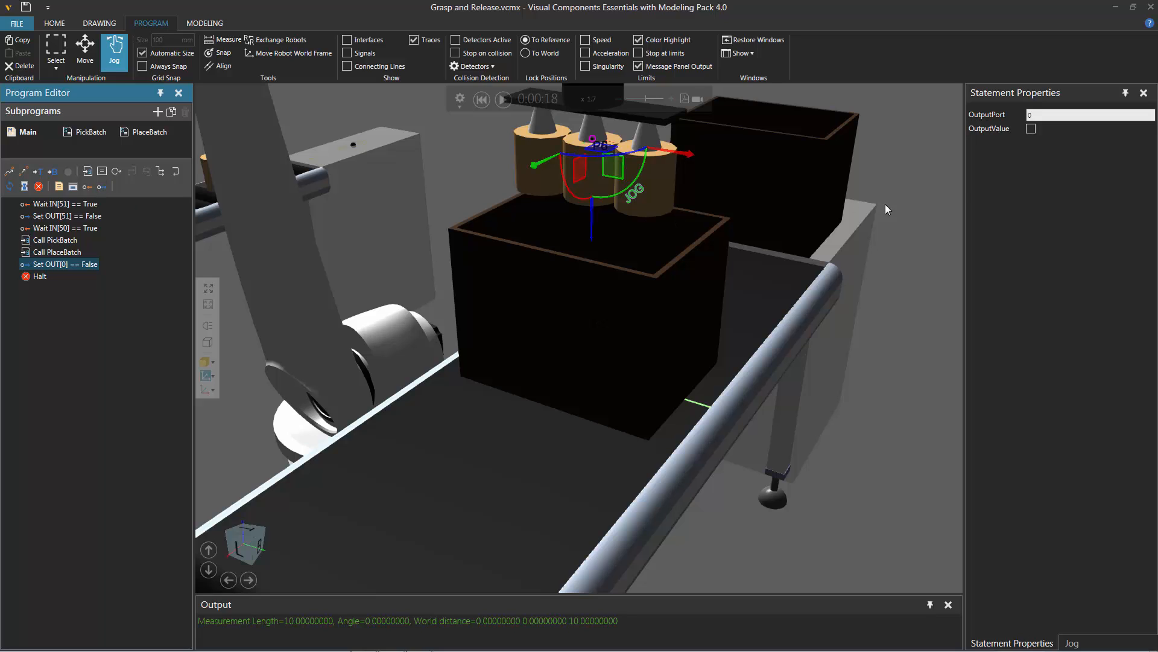
click(1041, 116)
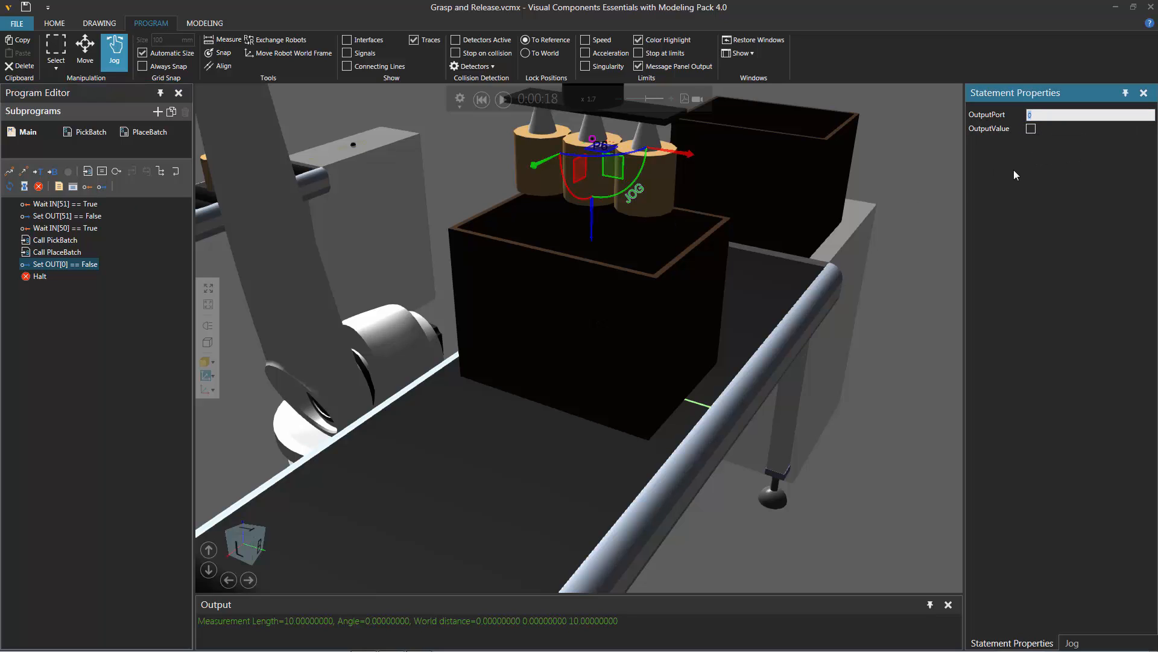
text(51)
click(1031, 129)
click(38, 276)
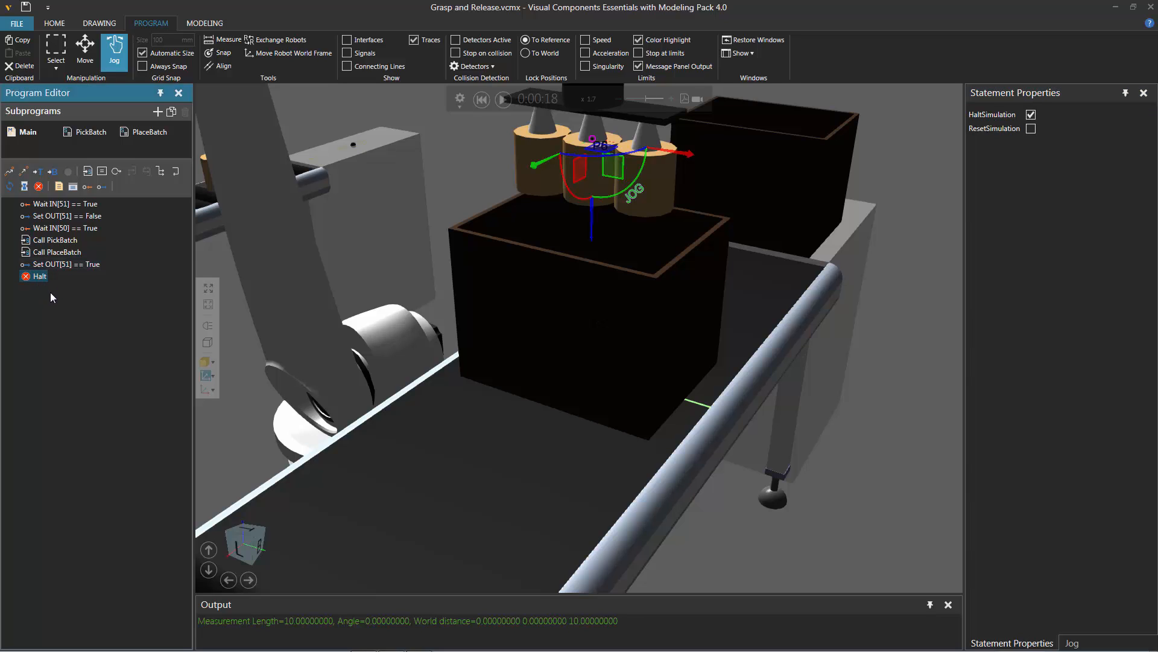
key(Delete)
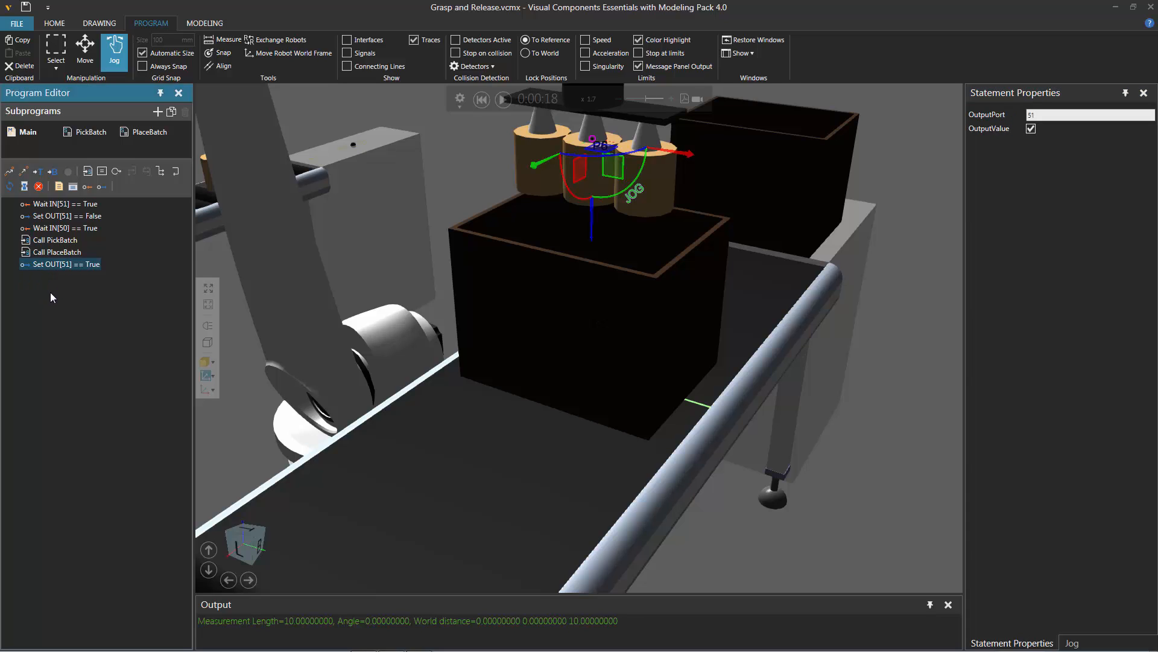
Reset and run the simulation through a full pick-and-place cycle, pause it, and examine where the released cylinders lie relative to the box
click(481, 99)
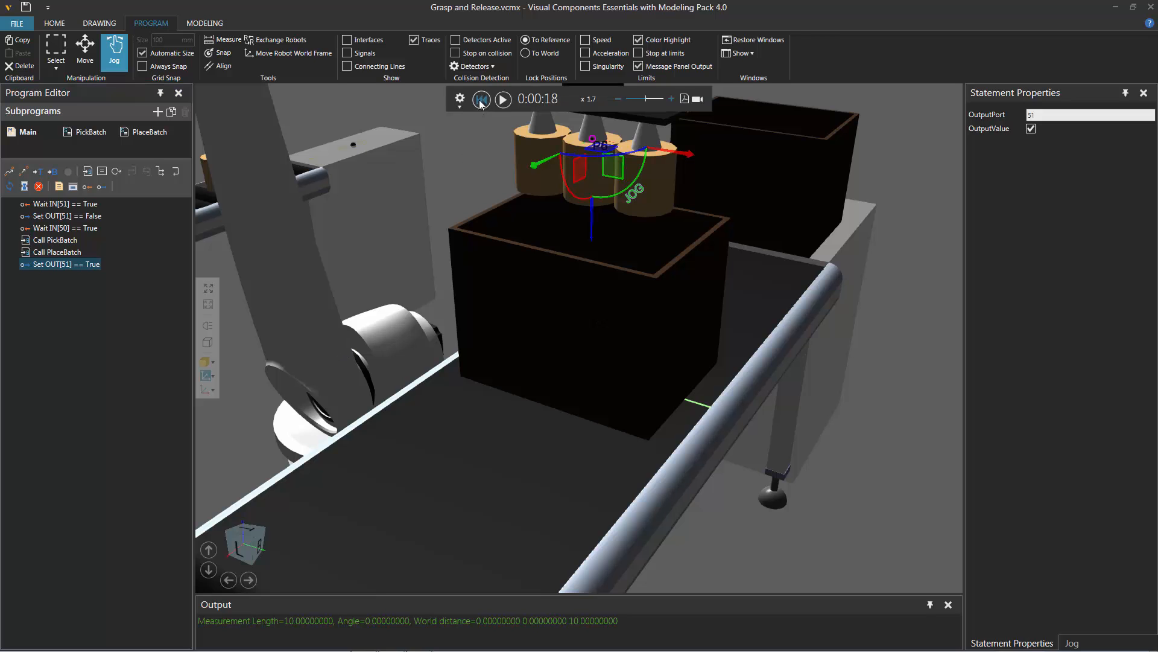
scroll(448, 207, down, 5)
middle_drag(390, 314, 633, 354)
click(502, 99)
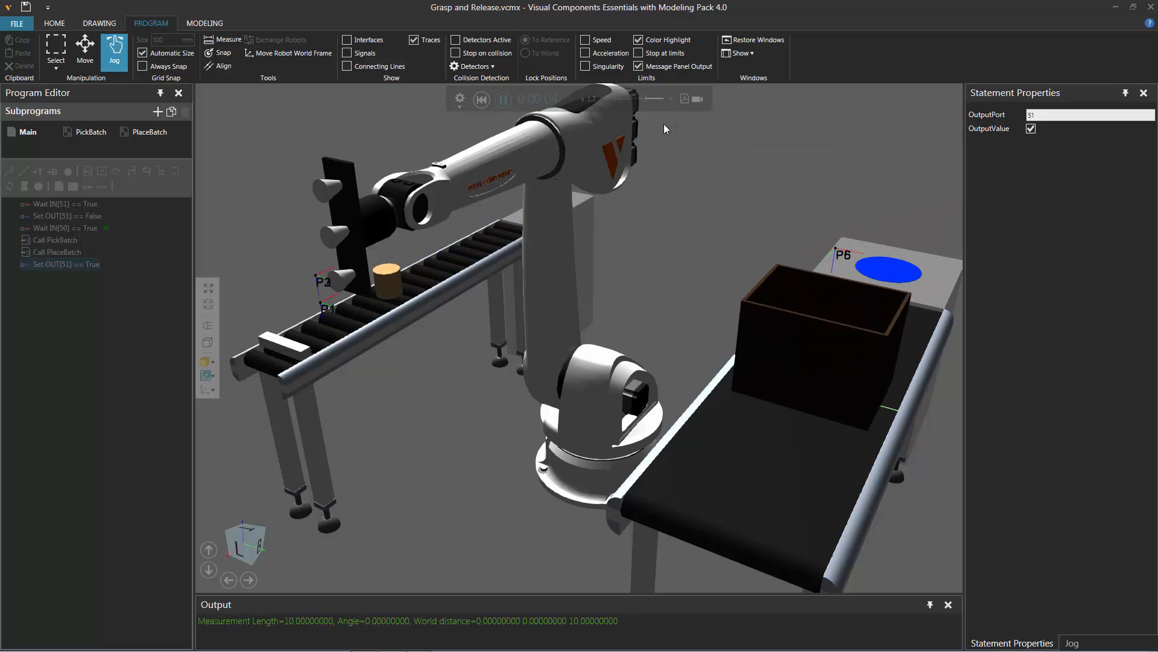
right_drag(675, 240, 670, 272)
middle_drag(670, 288, 647, 282)
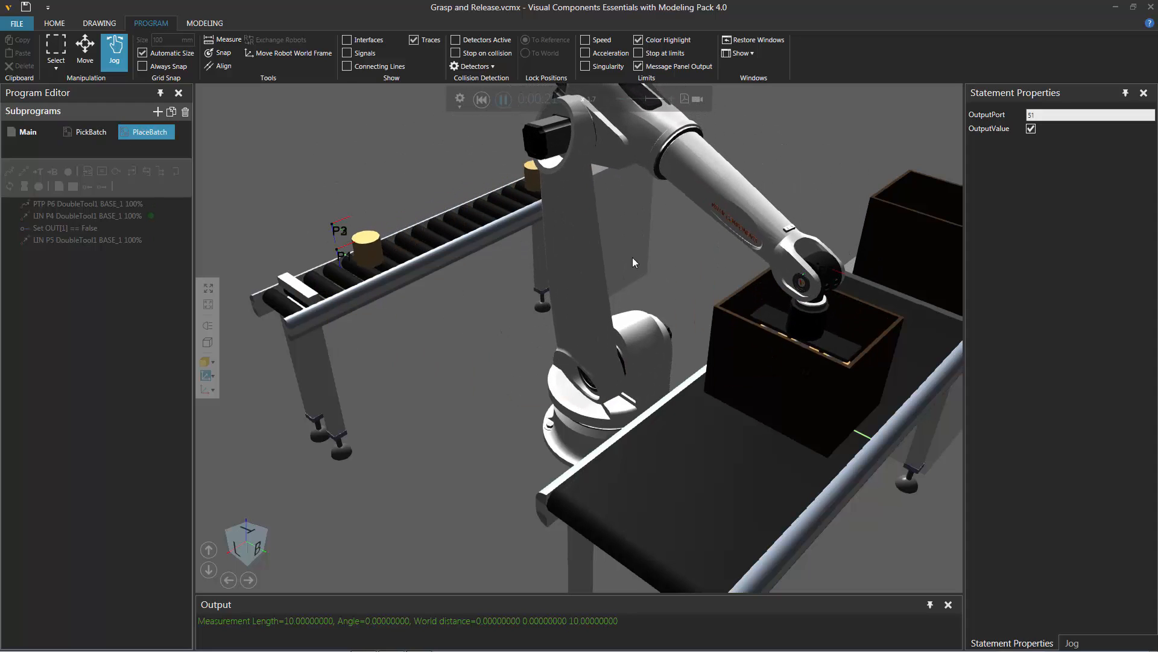
click(503, 100)
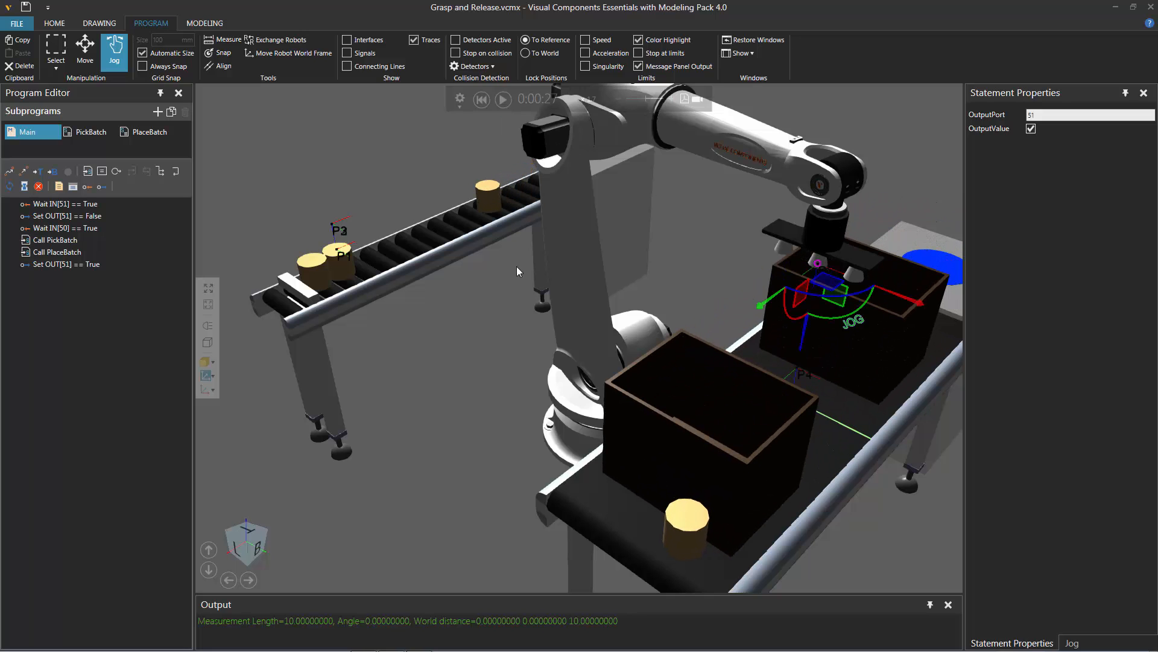
right_drag(516, 267, 496, 388)
scroll(489, 396, up, 3)
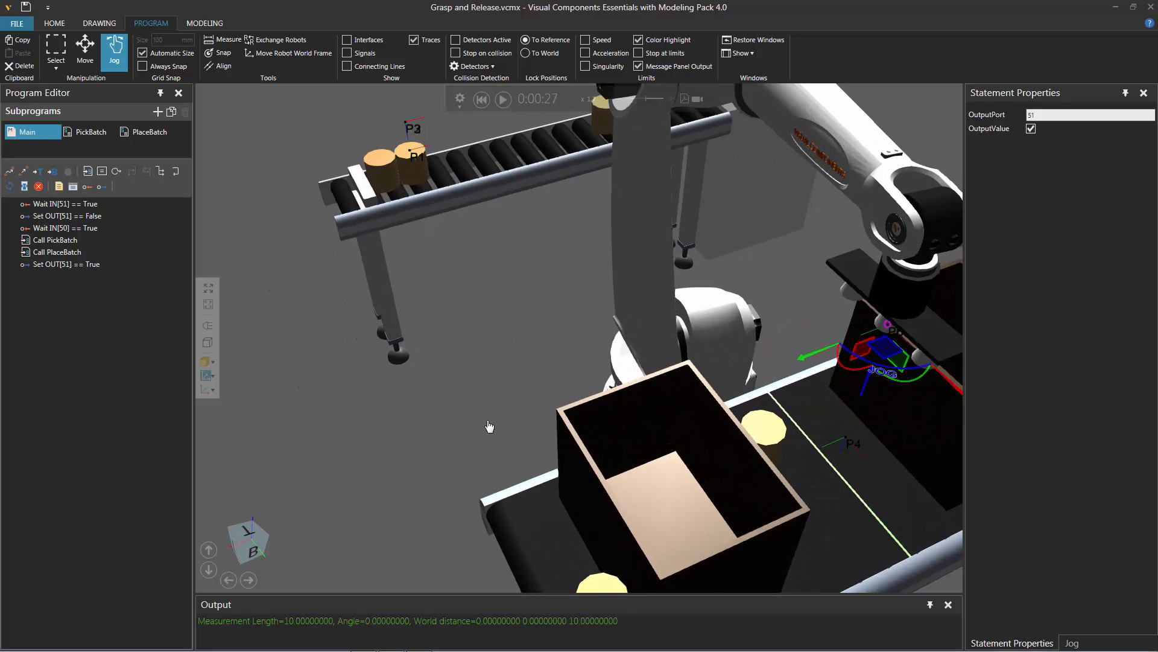
middle_drag(489, 426, 409, 357)
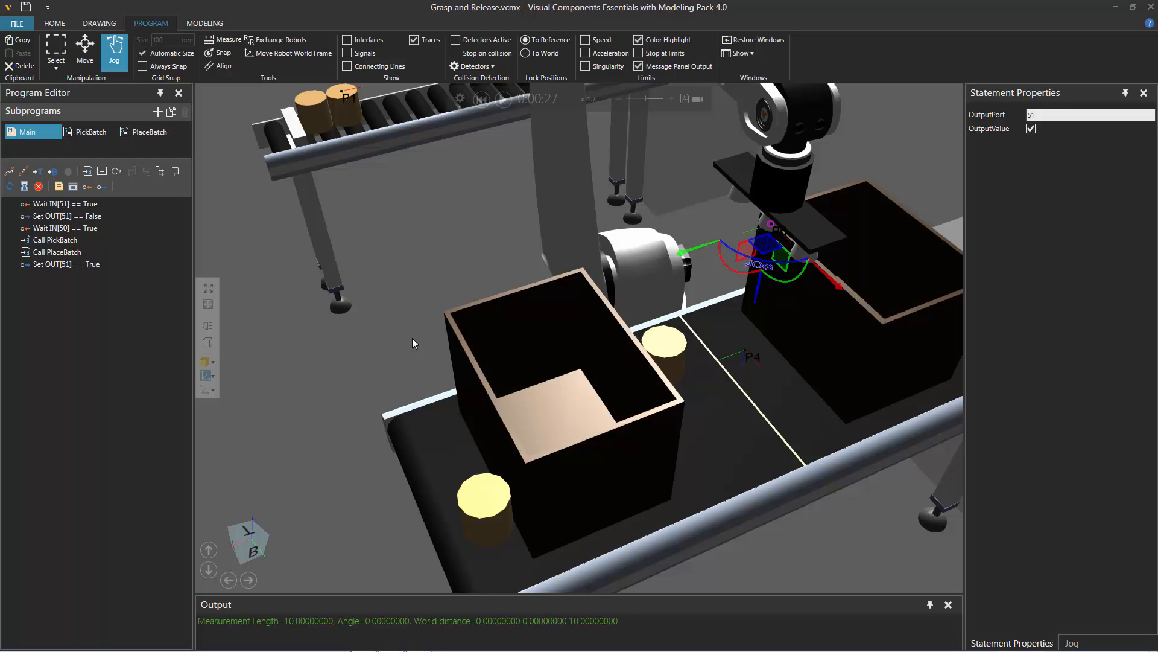
Reset the simulation and insert a Halt statement after the linear motion to P4 in PlaceBatch
click(482, 100)
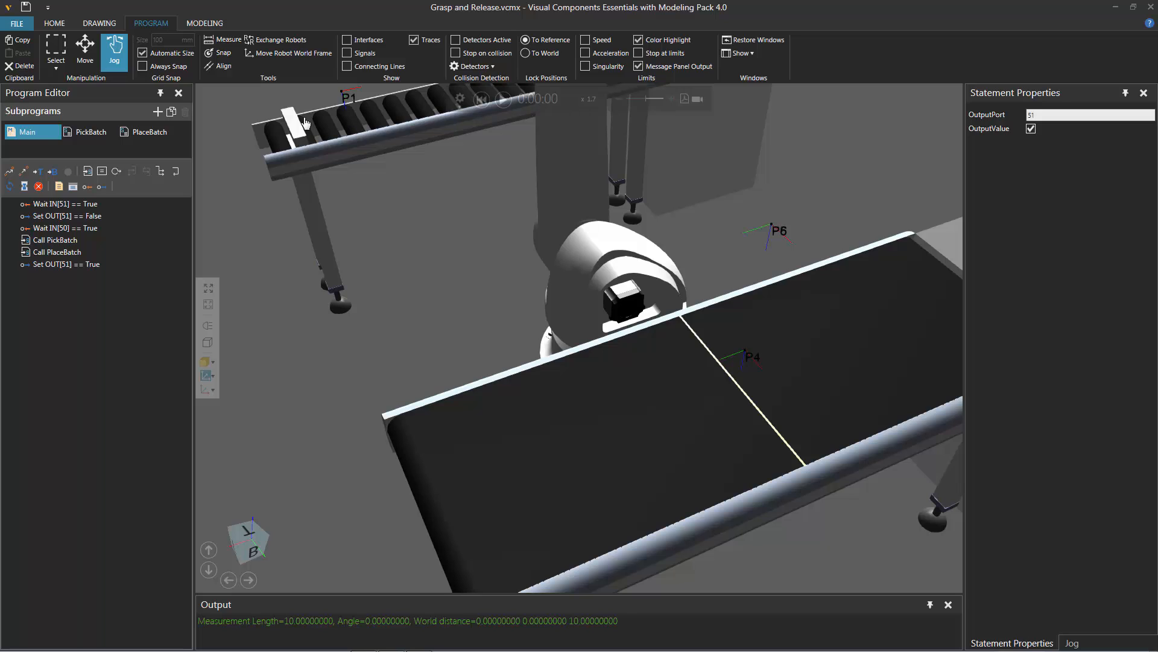
click(126, 137)
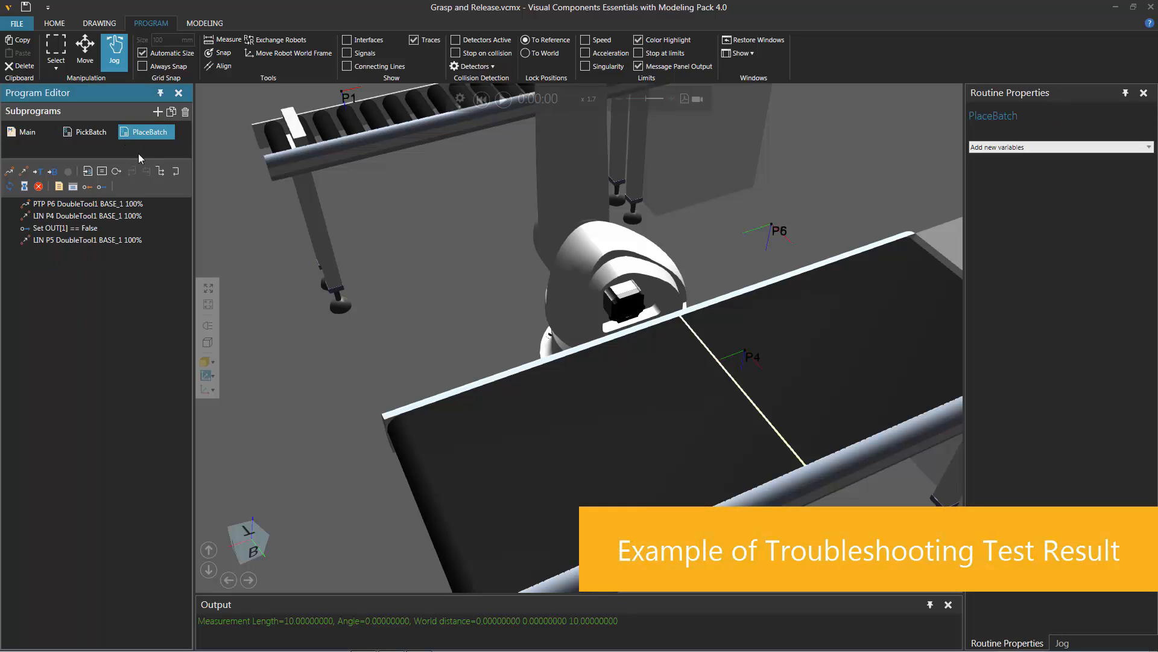
click(71, 216)
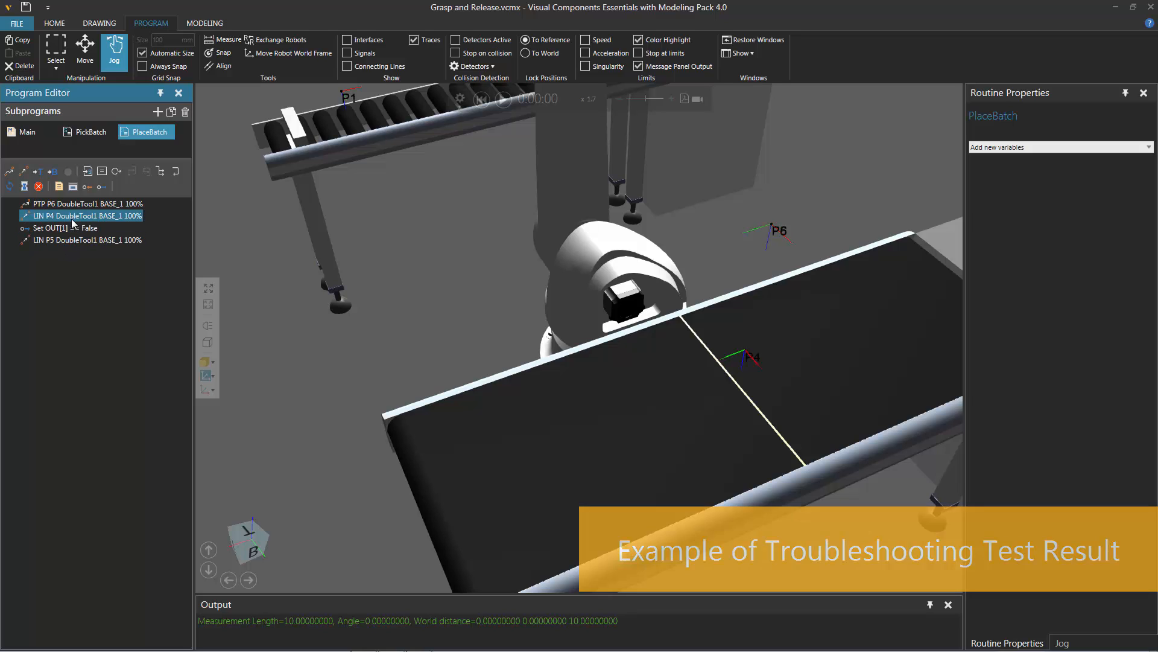
click(71, 219)
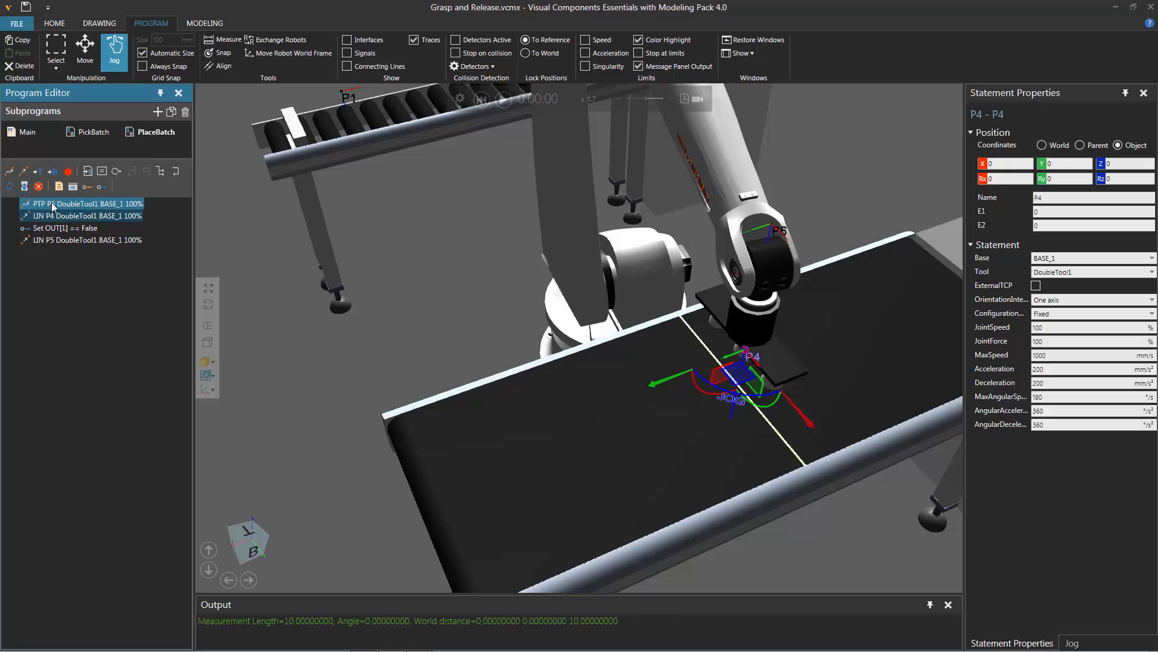
click(38, 187)
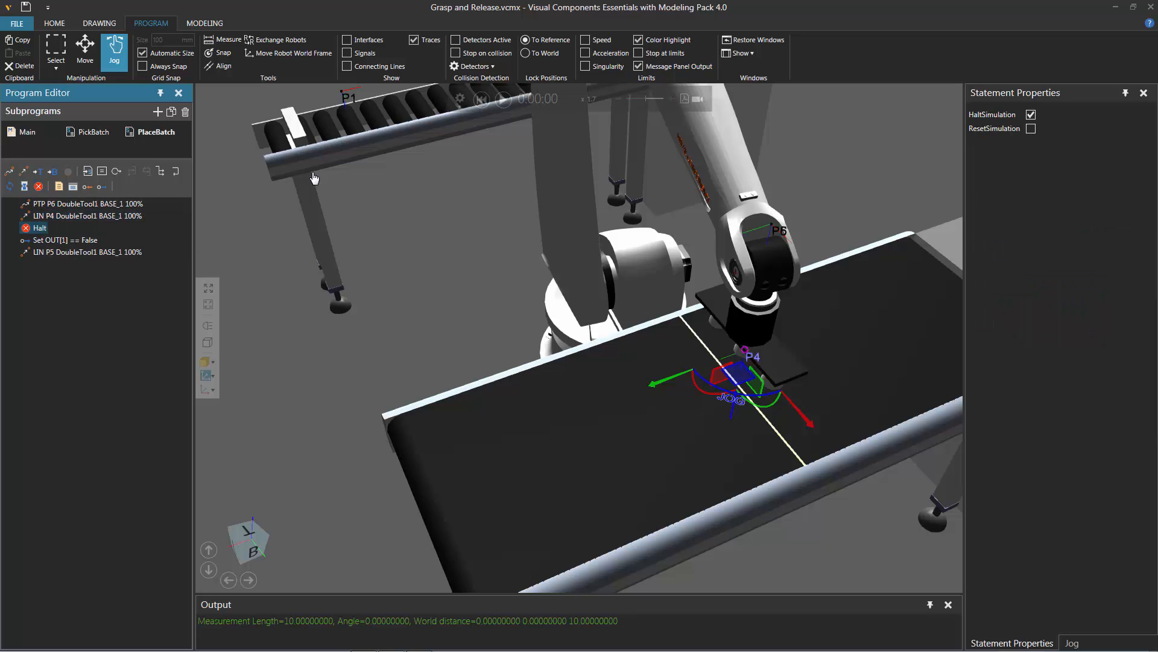
Run the simulation at a higher speed up to the Halt statement and examine the gripper and cylinders inside the box
click(503, 99)
click(672, 98)
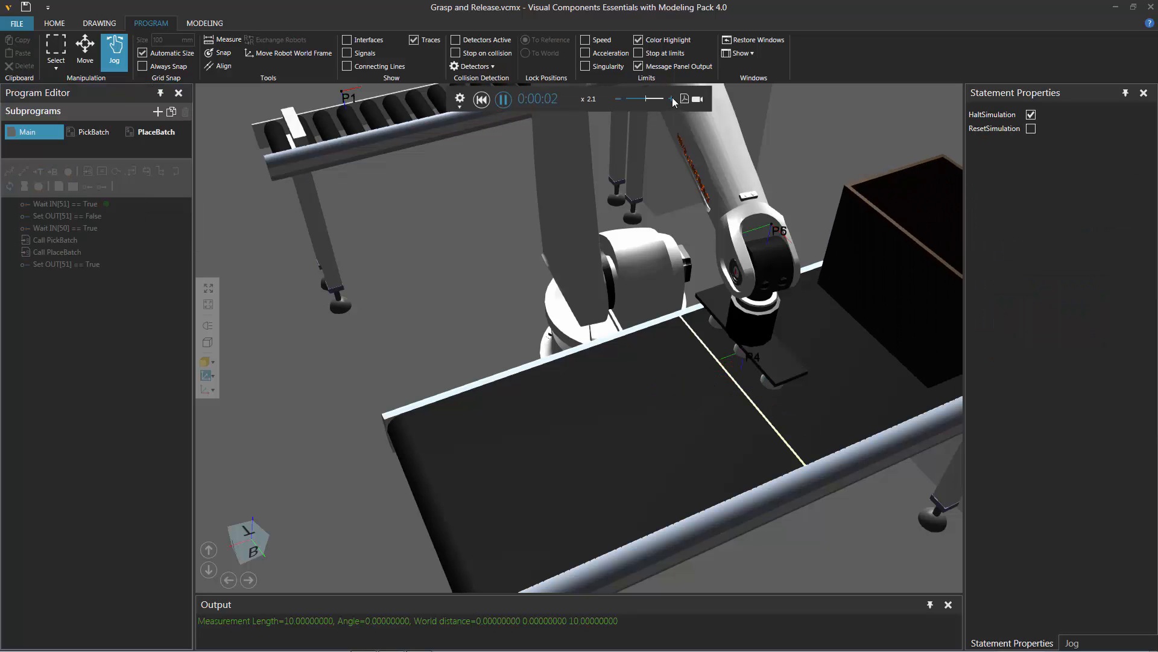
click(672, 97)
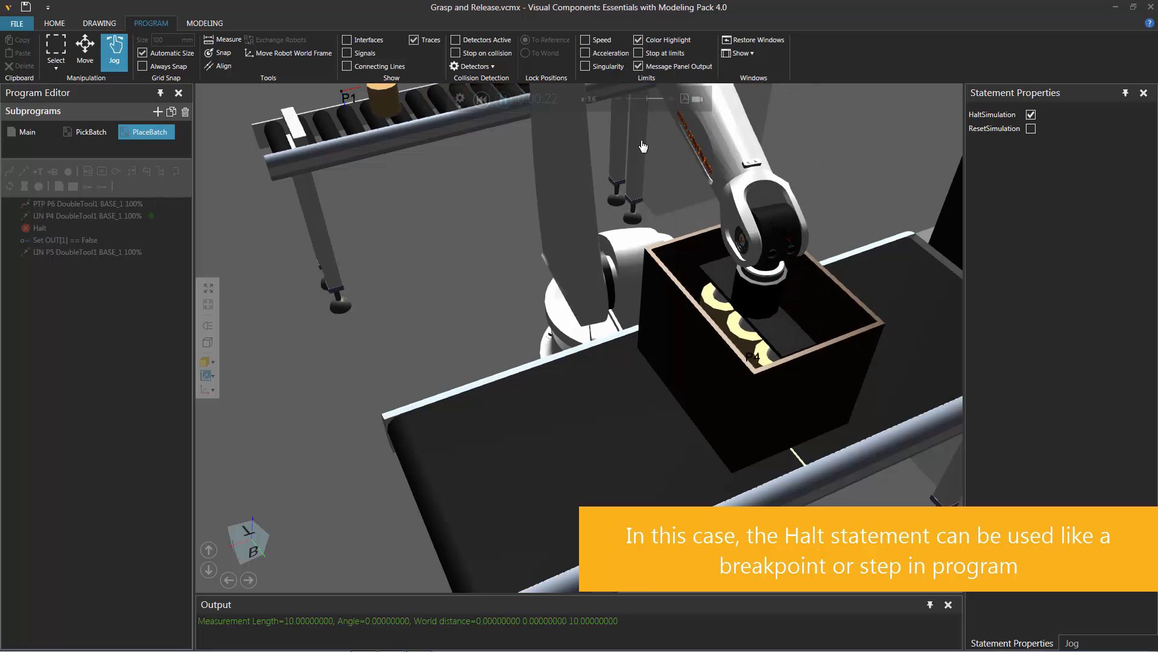
scroll(590, 447, up, 1)
right_drag(590, 451, 529, 471)
scroll(537, 464, up, 3)
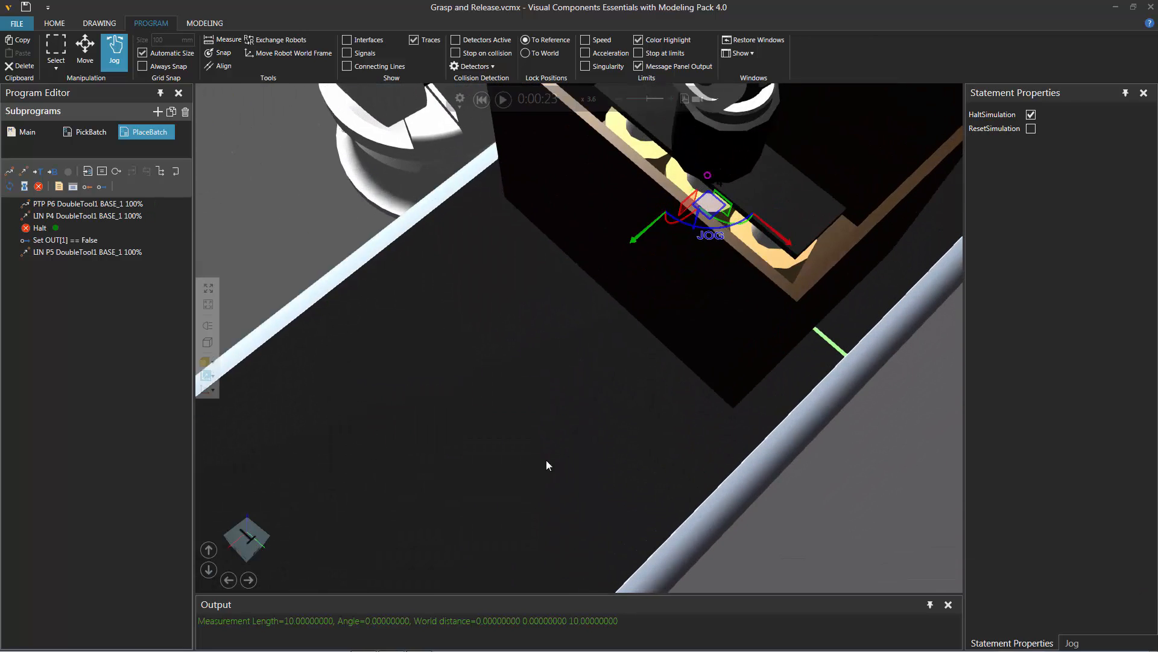
right_drag(585, 421, 492, 501)
right_drag(515, 457, 531, 438)
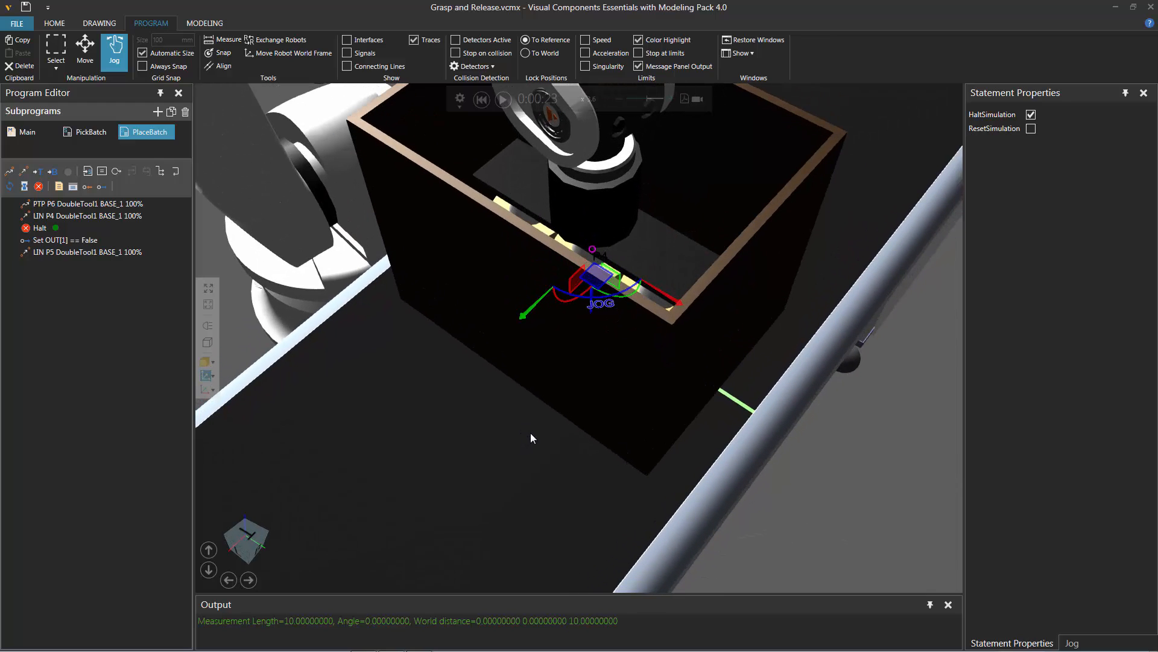
scroll(530, 432, up, 2)
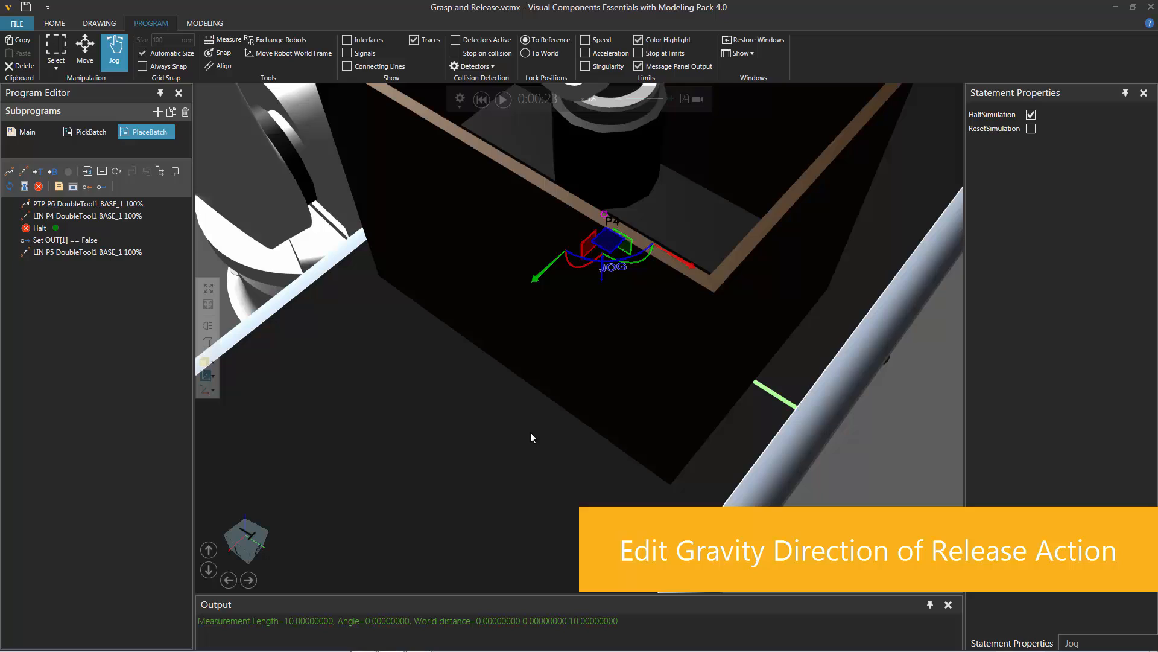
Hide the box around the gripper to expose the held cylinders at the place position
click(616, 354)
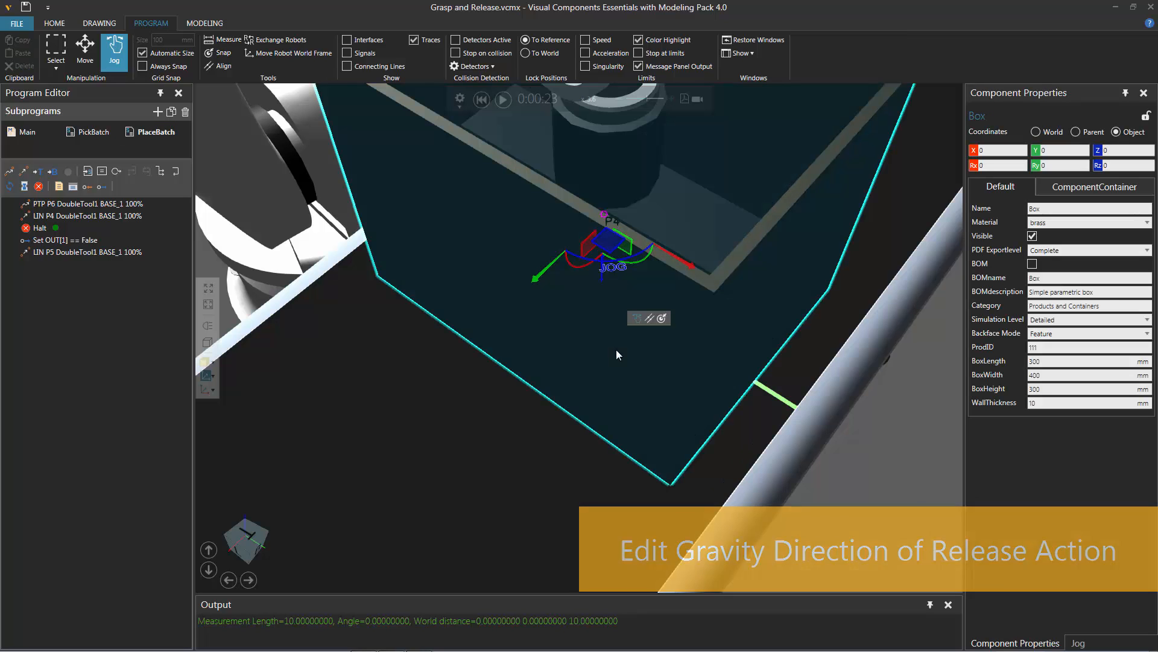
click(1033, 236)
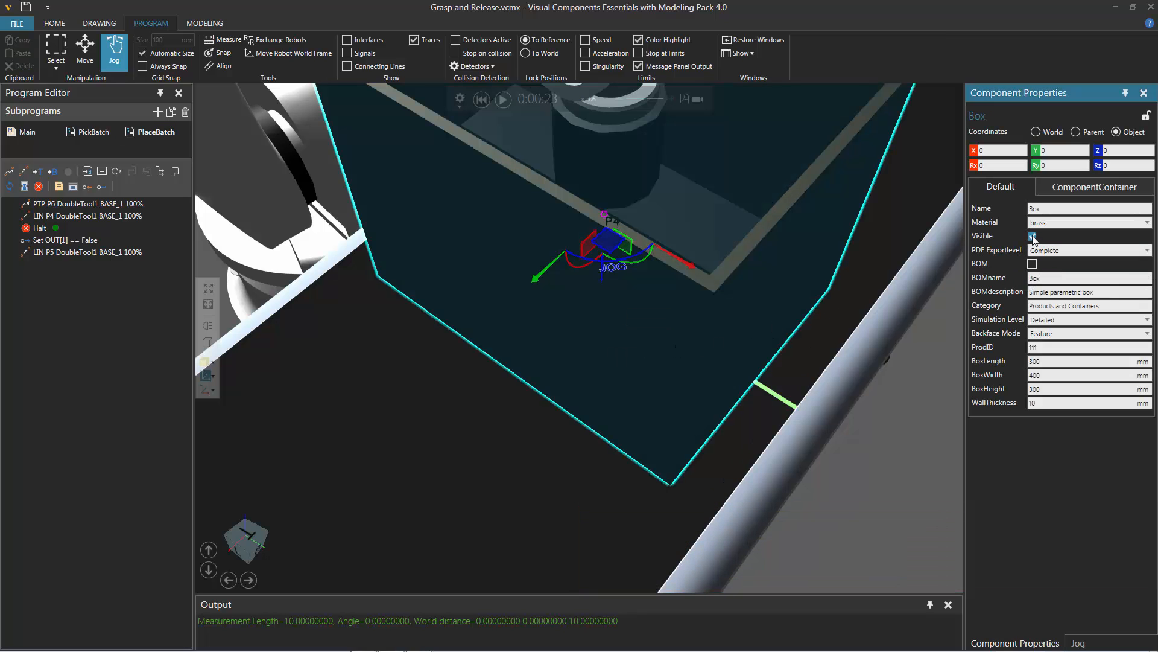
right_drag(840, 342, 835, 332)
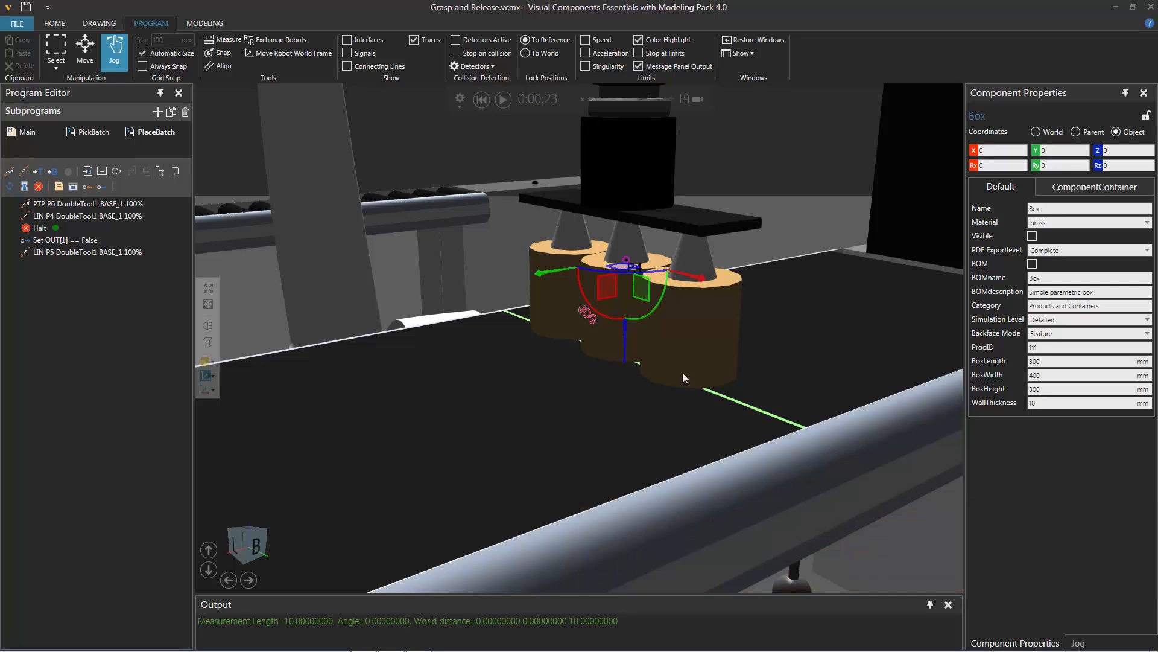
Open the robot's signal action configuration for output 1 and examine the GravityDirection setting of its Release action
click(58, 24)
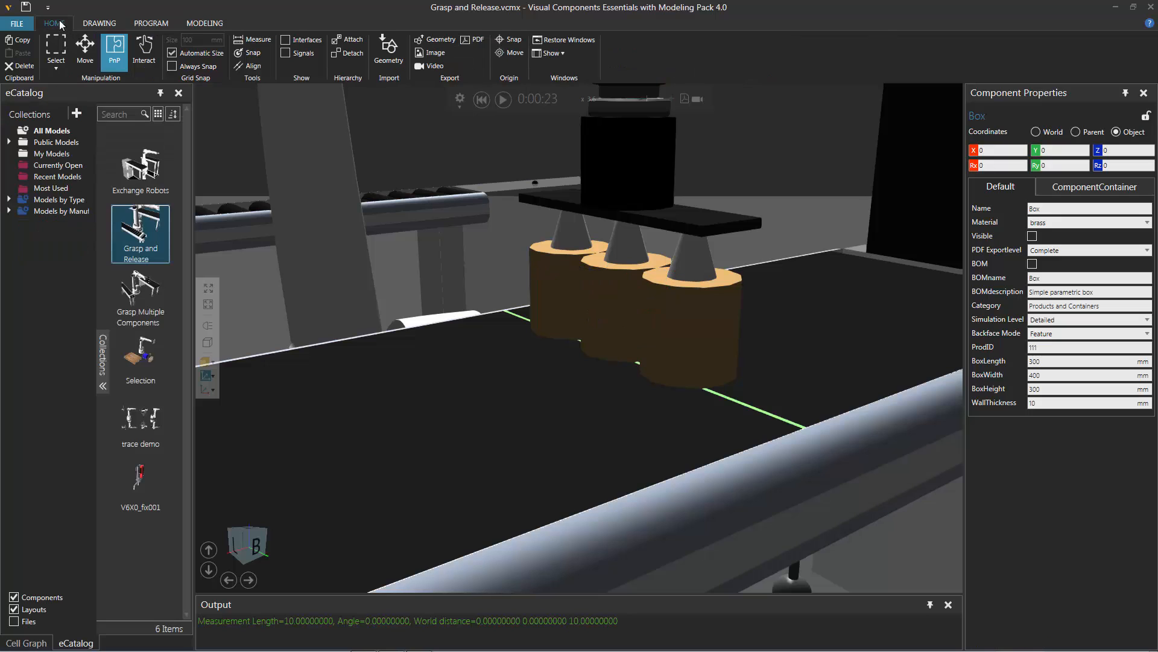
click(312, 180)
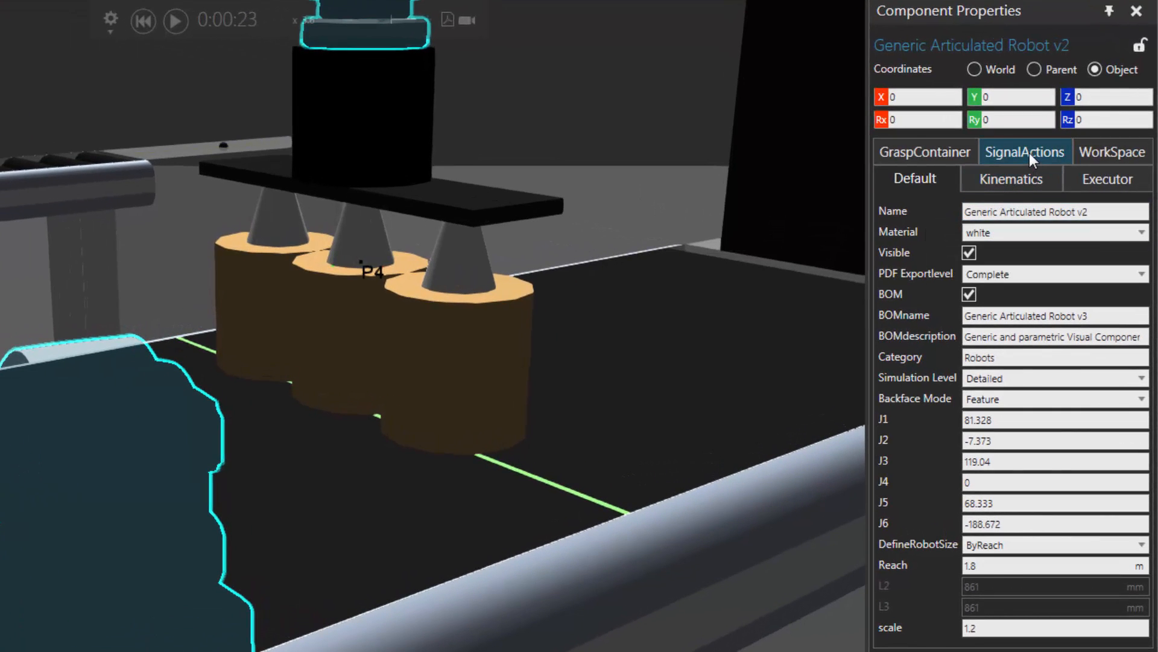
click(1029, 153)
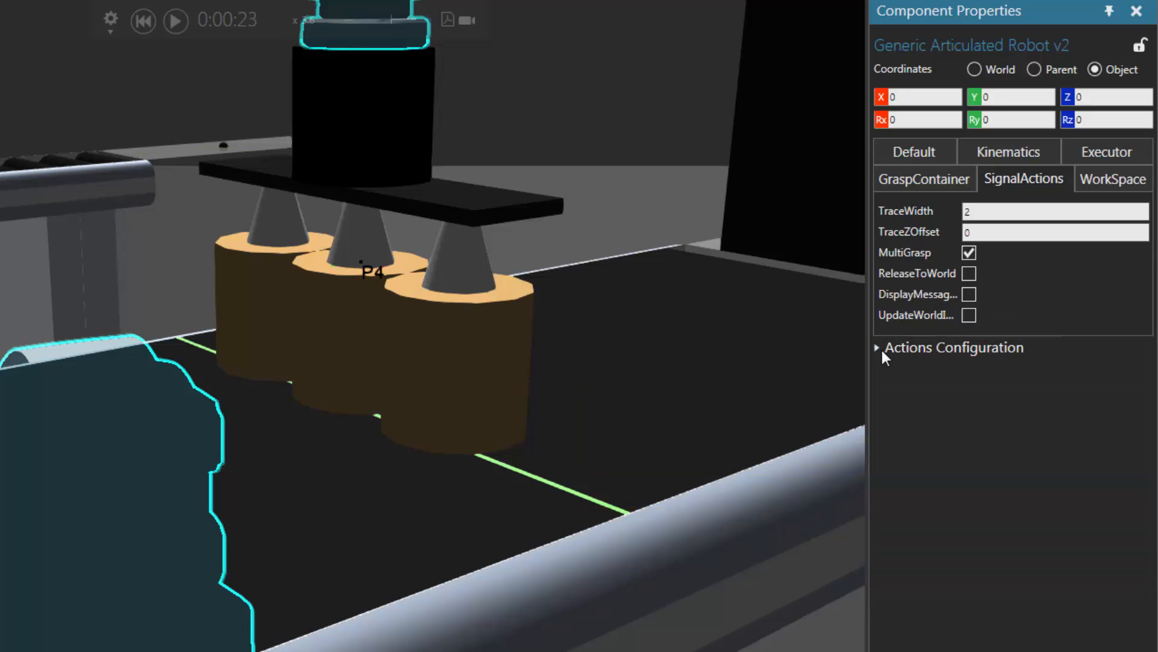
click(878, 348)
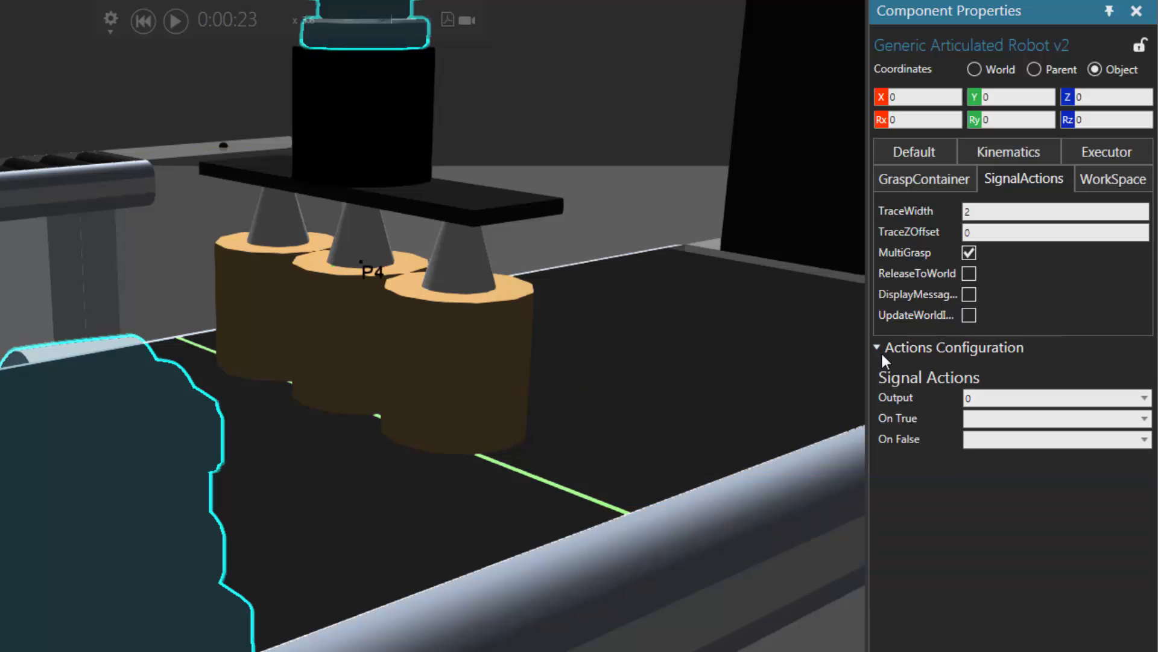
click(991, 397)
click(987, 432)
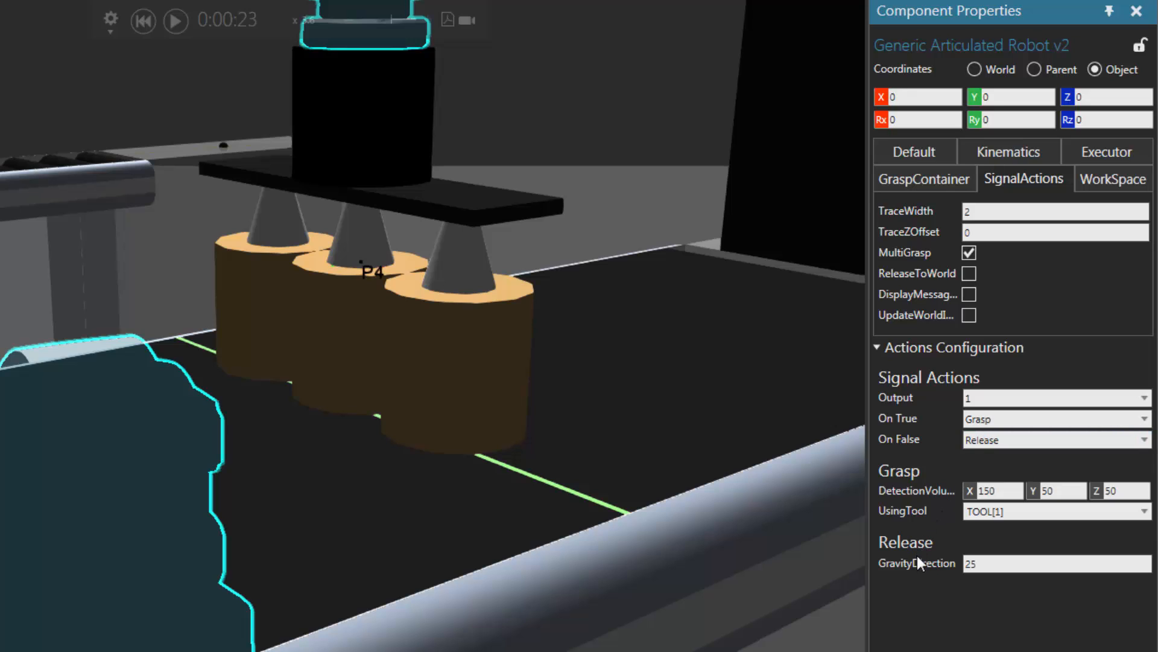
click(984, 565)
Move the front held cylinder -25 mm along its Z axis and examine where its base sits relative to the conveyor
click(471, 375)
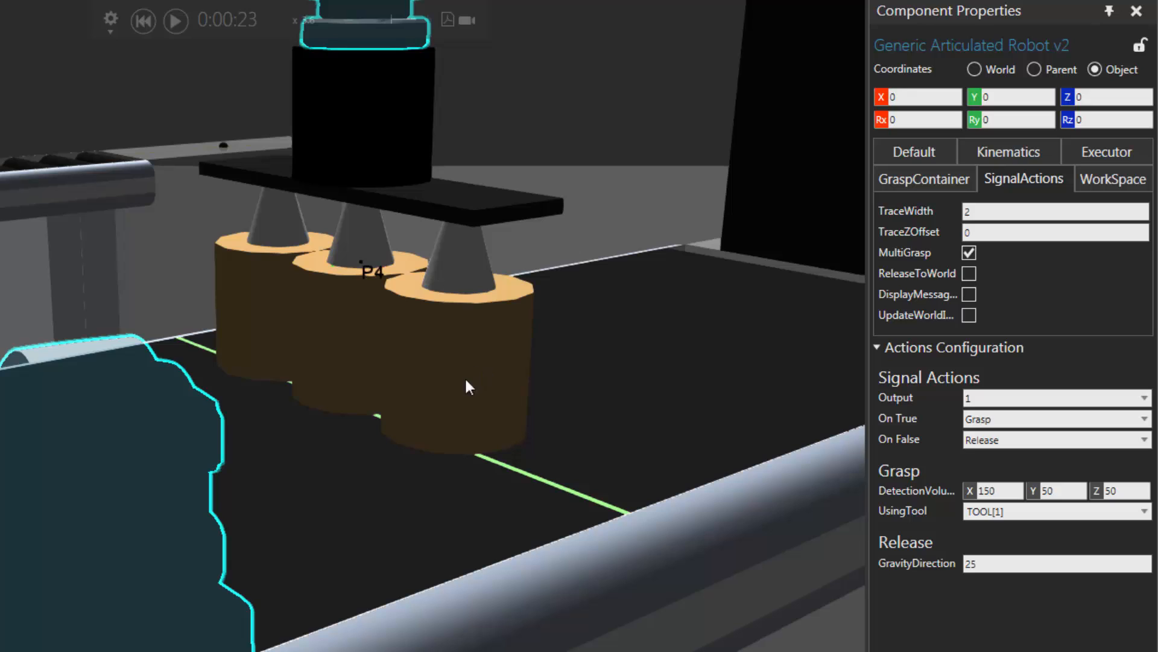
click(492, 381)
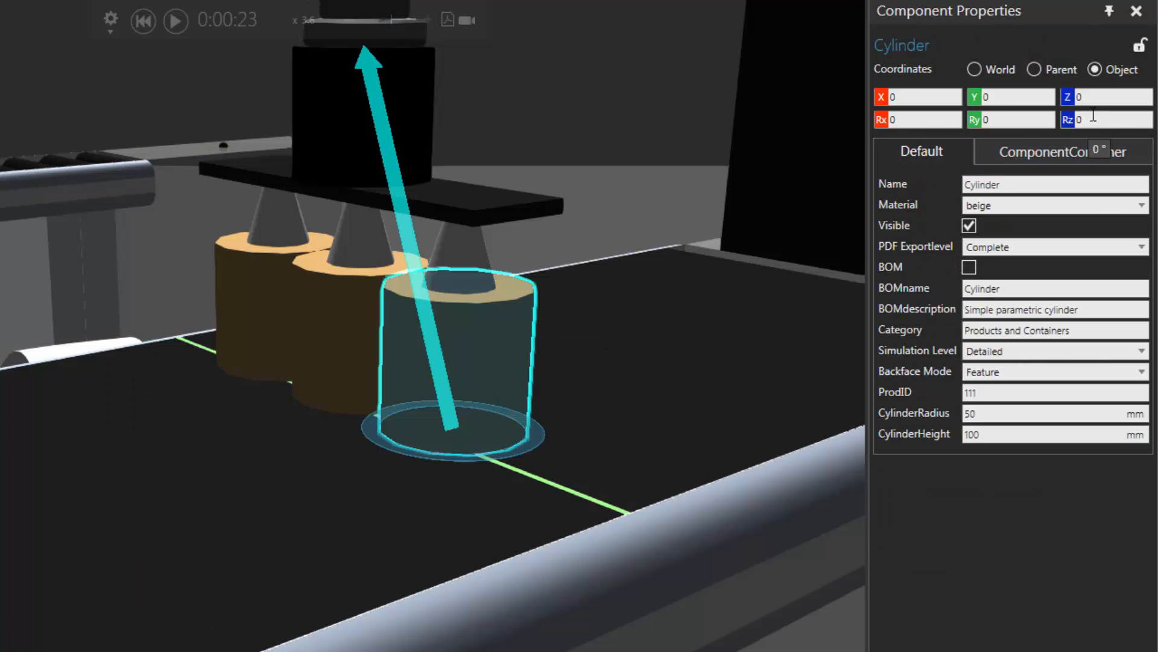
click(1065, 102)
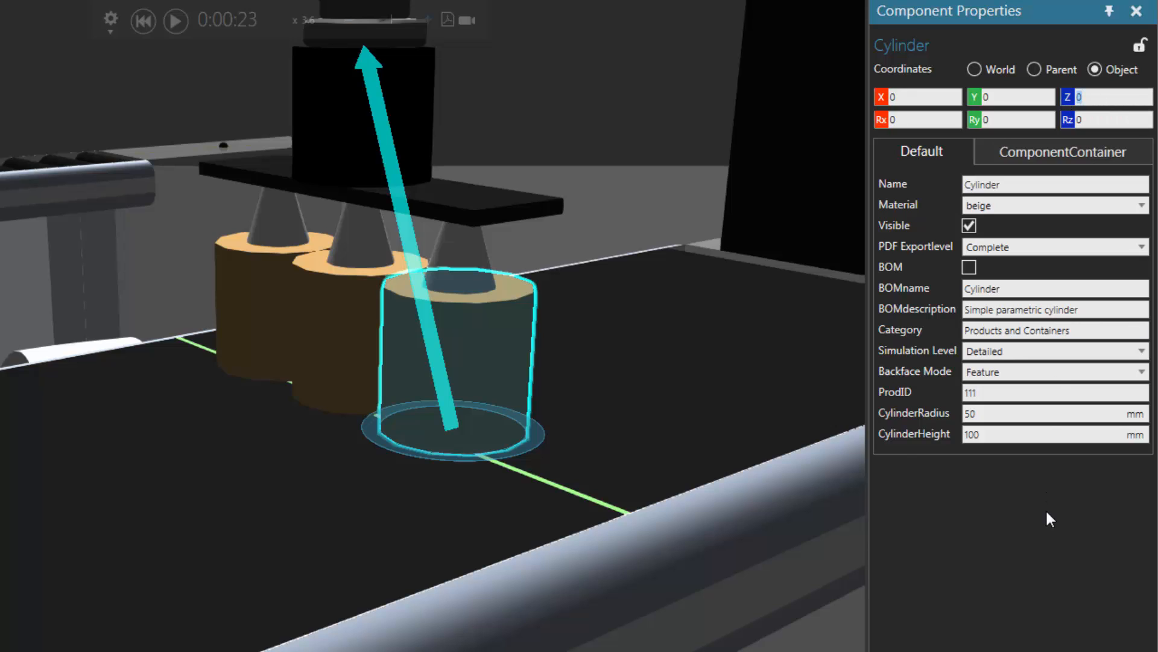
text(-25)
key(Return)
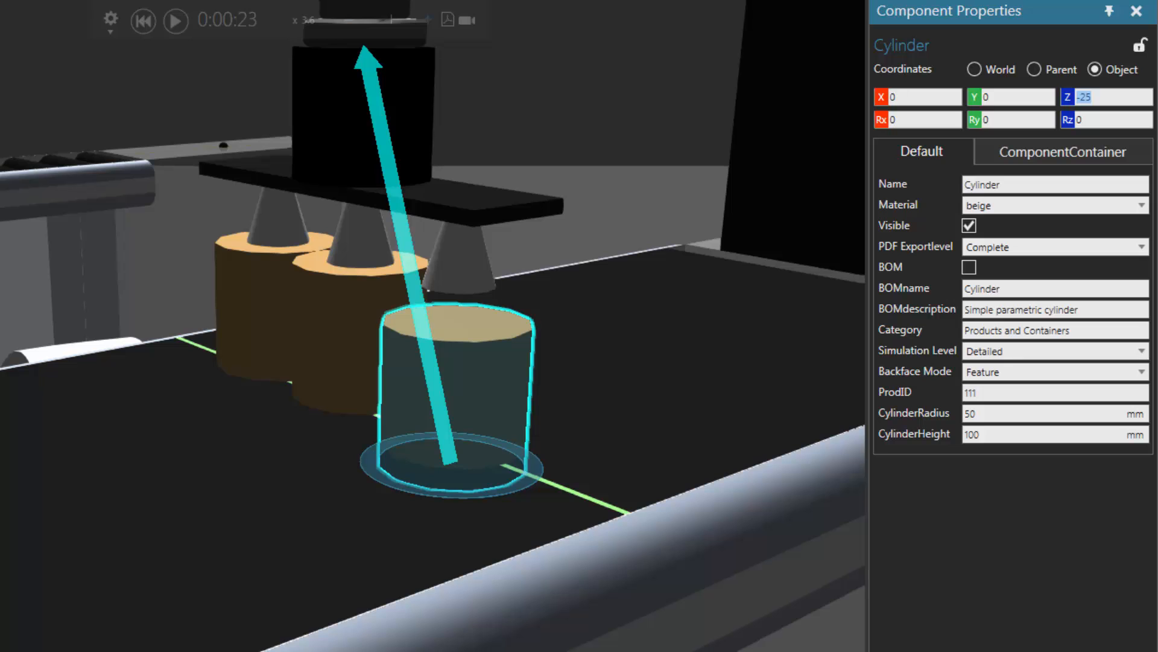
right_drag(715, 649, 682, 636)
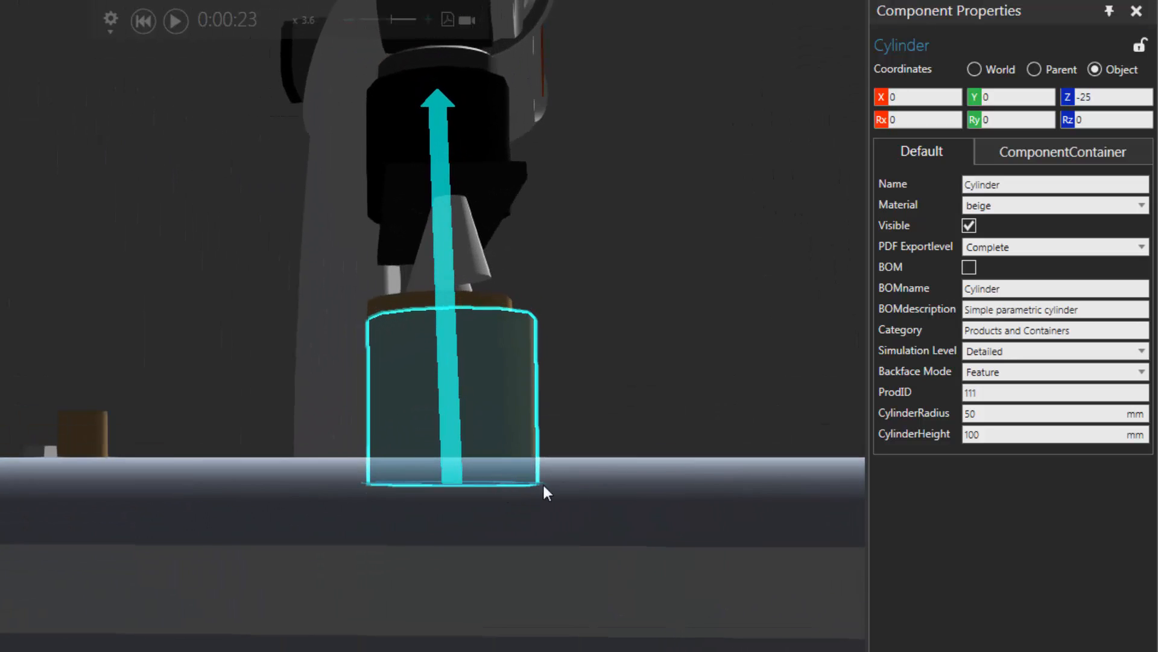
right_drag(504, 498, 501, 474)
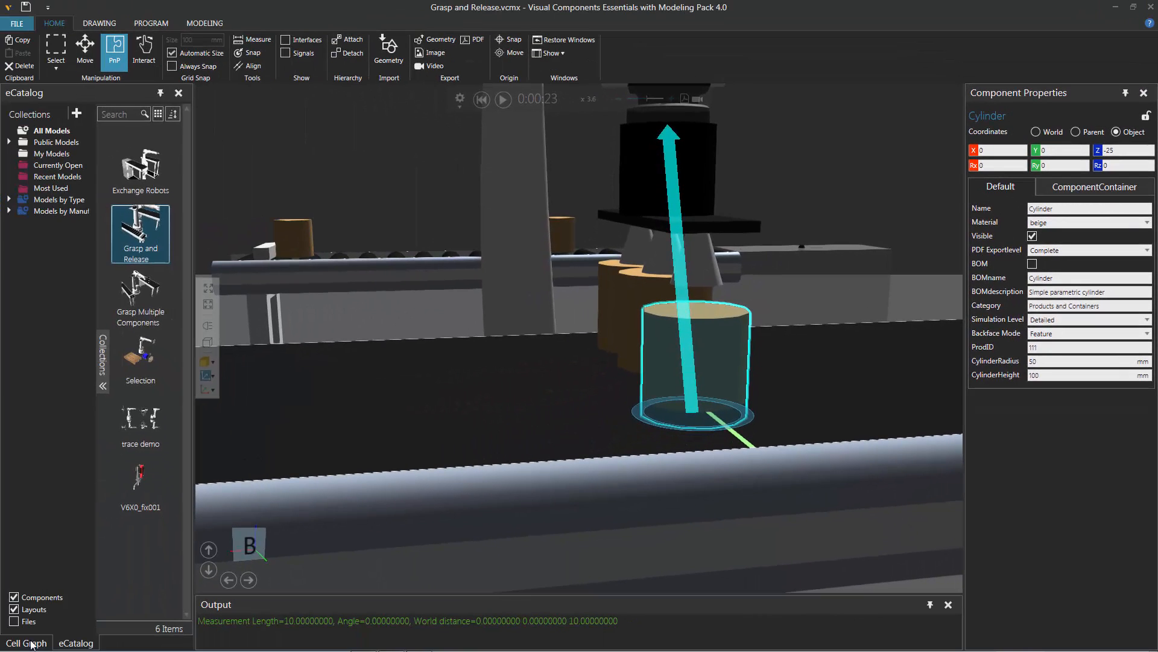
Reset and rerun the simulation to the place position, and examine the gripper and bottom of the selected box
click(29, 643)
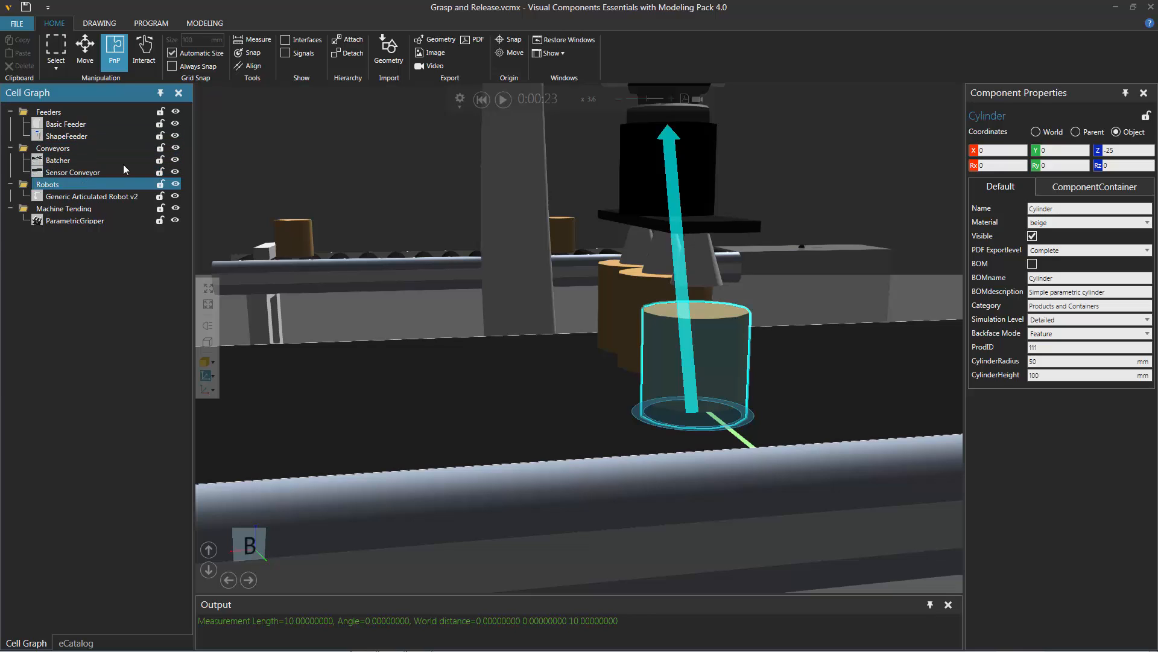
click(482, 100)
click(503, 100)
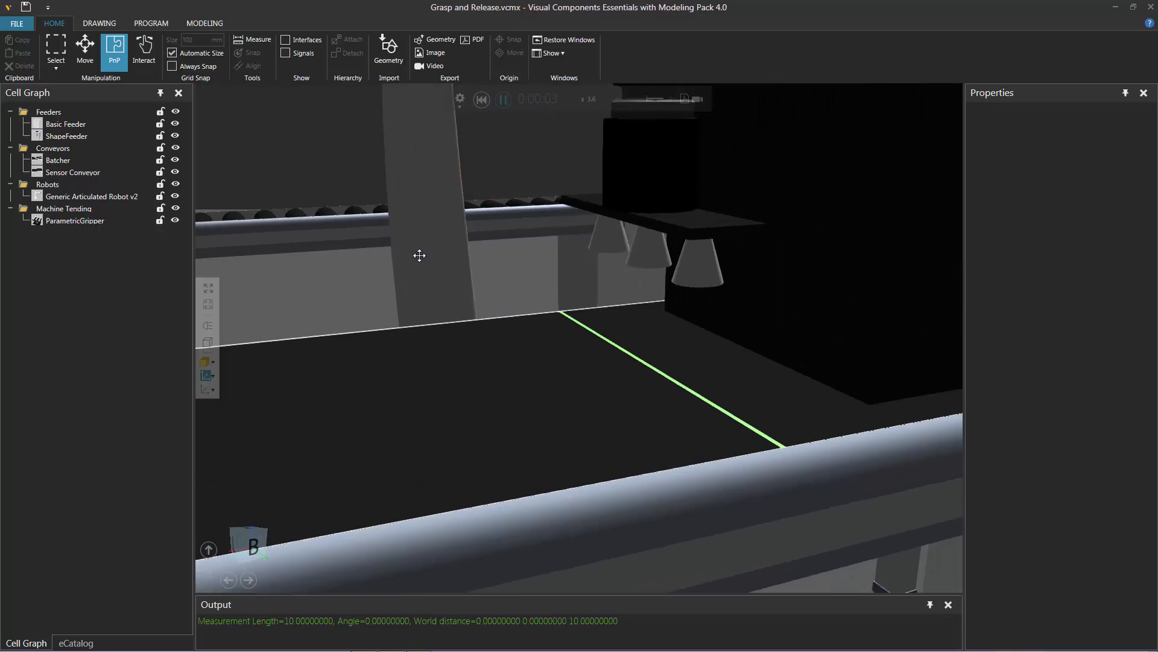
click(642, 297)
scroll(413, 346, down, 5)
right_drag(389, 375, 397, 386)
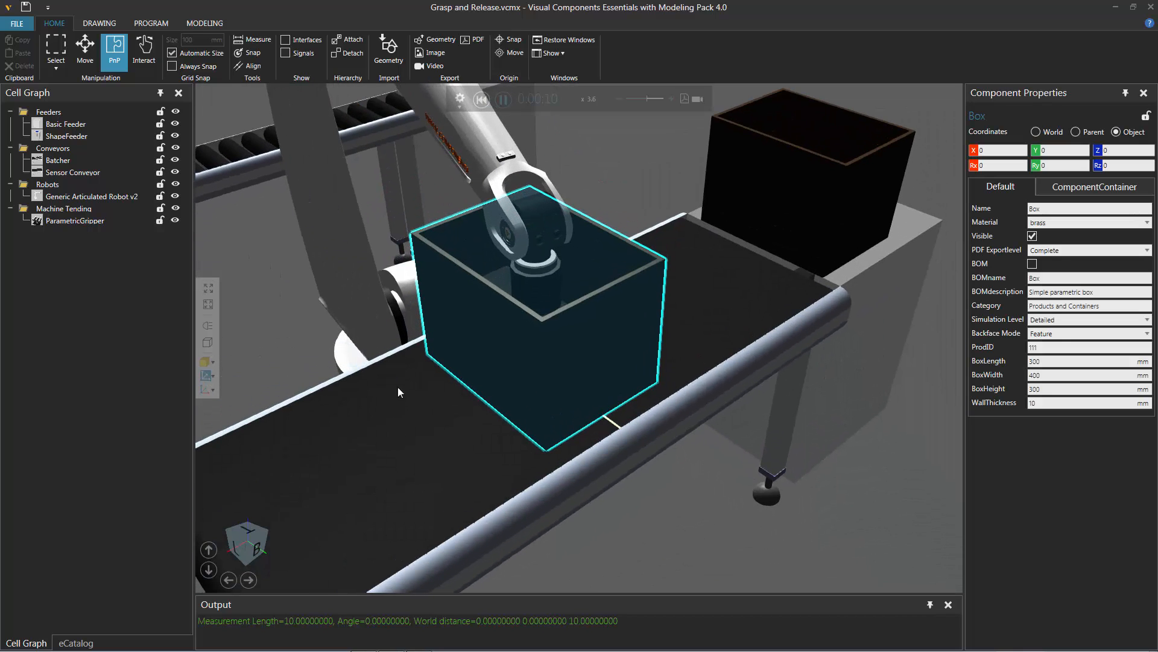
click(502, 102)
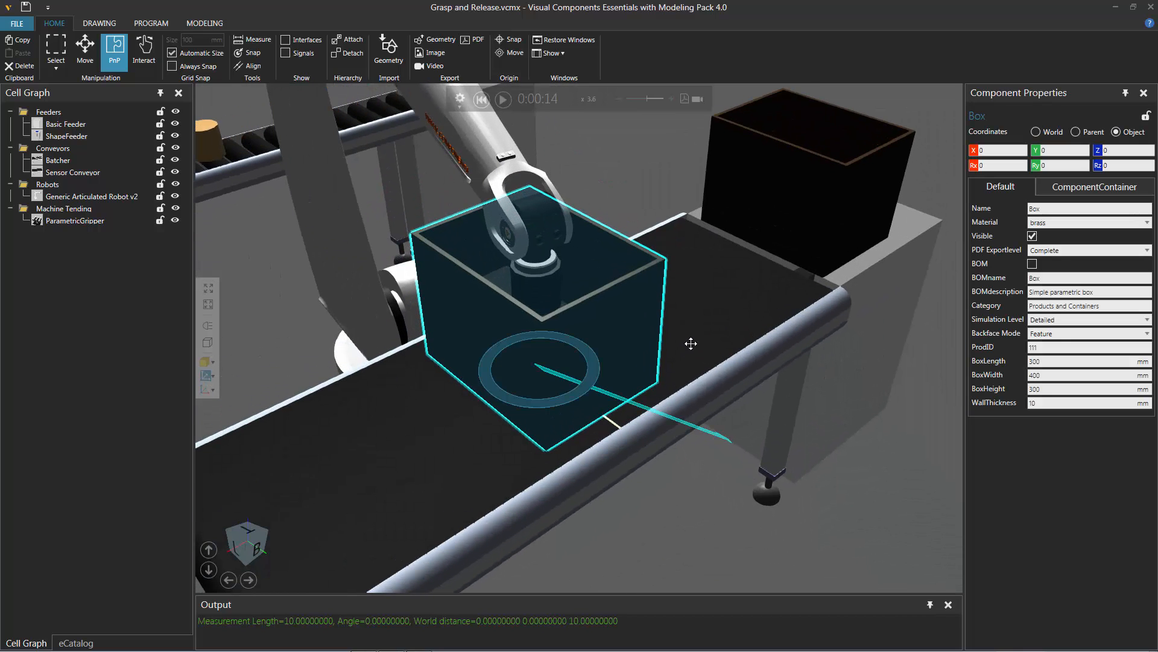
right_drag(690, 339, 681, 380)
scroll(632, 424, up, 3)
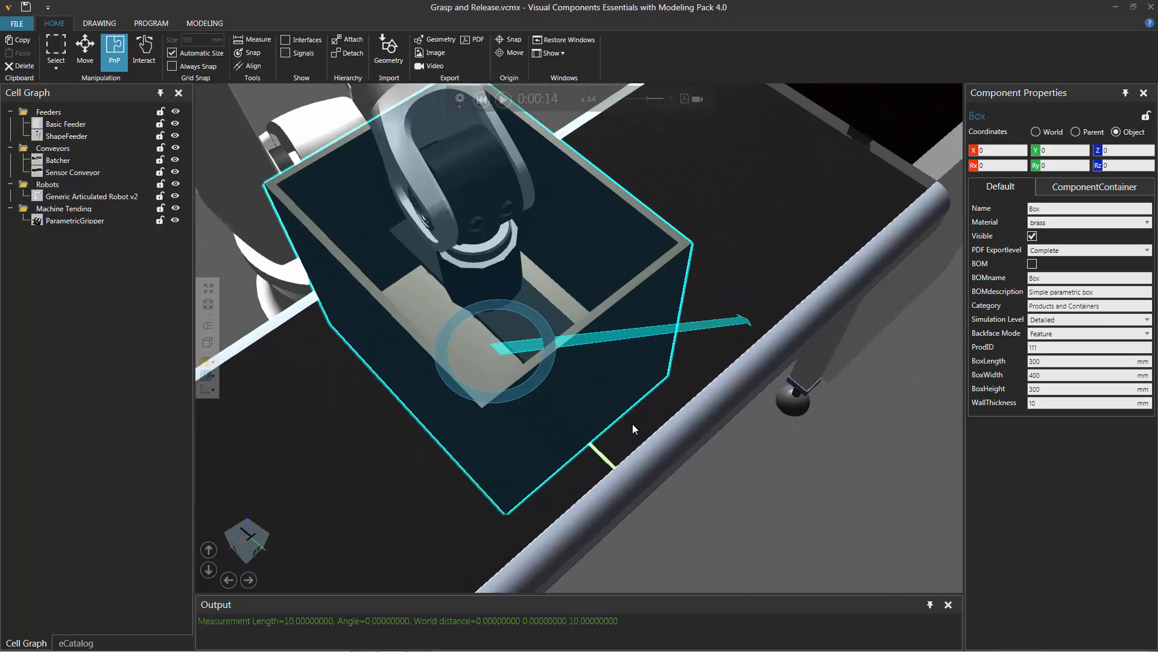
right_drag(633, 424, 591, 425)
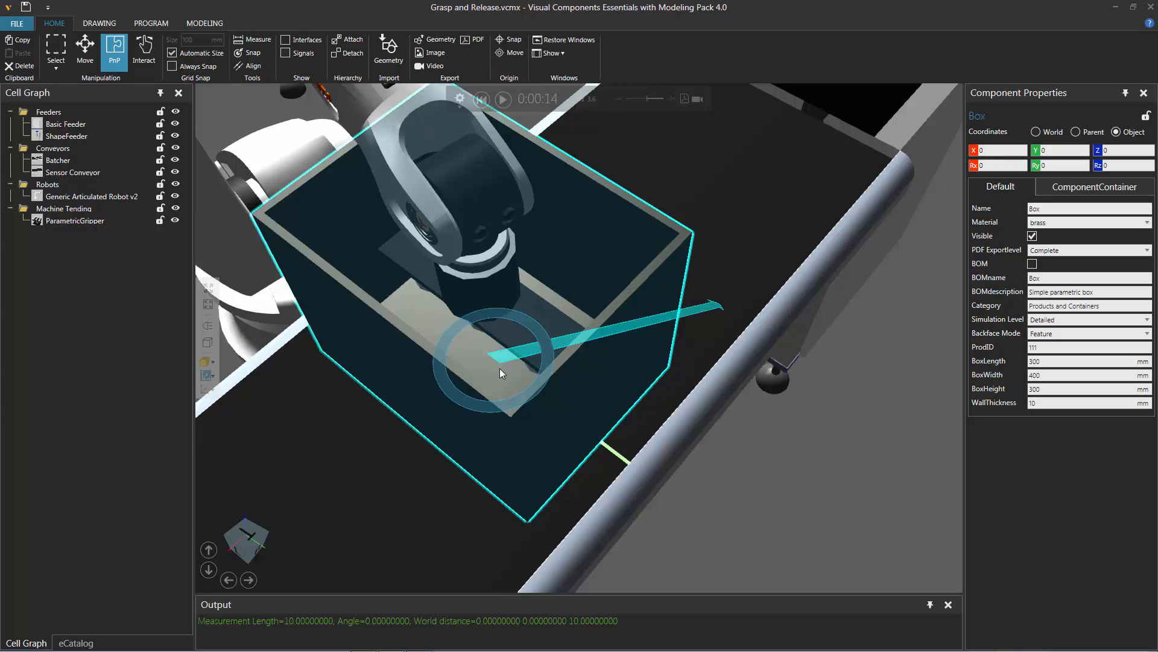
click(350, 97)
Reset the simulation and set the GravityDirection of the robot's Release action for output 1 to 1
click(482, 100)
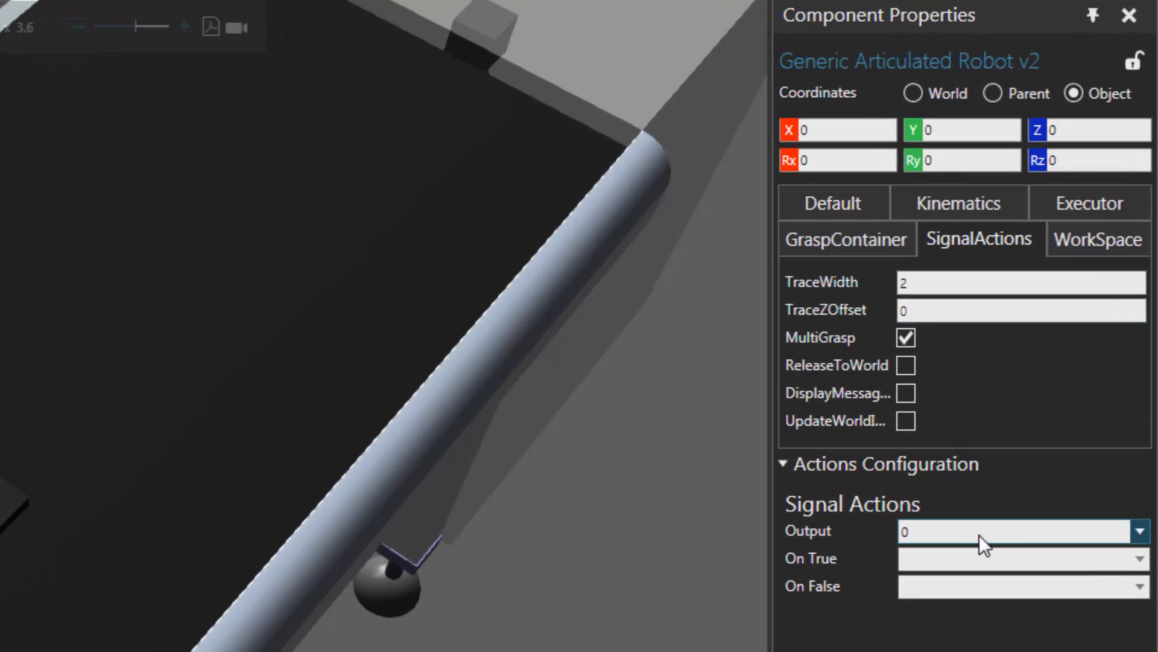
click(979, 534)
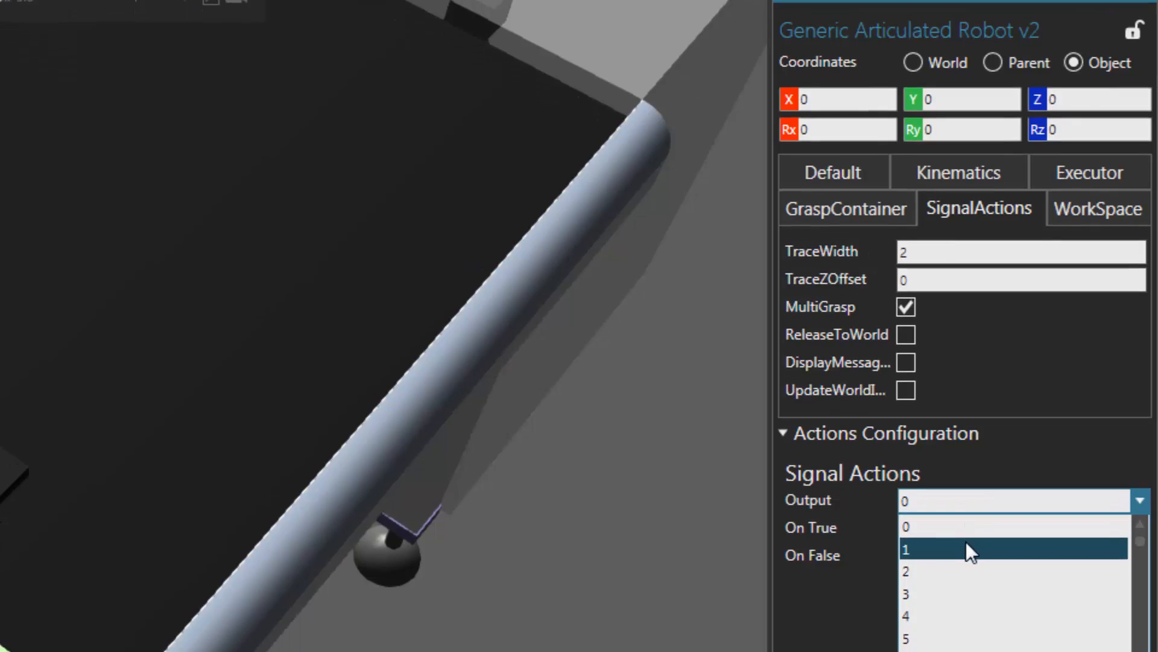
click(969, 576)
click(939, 629)
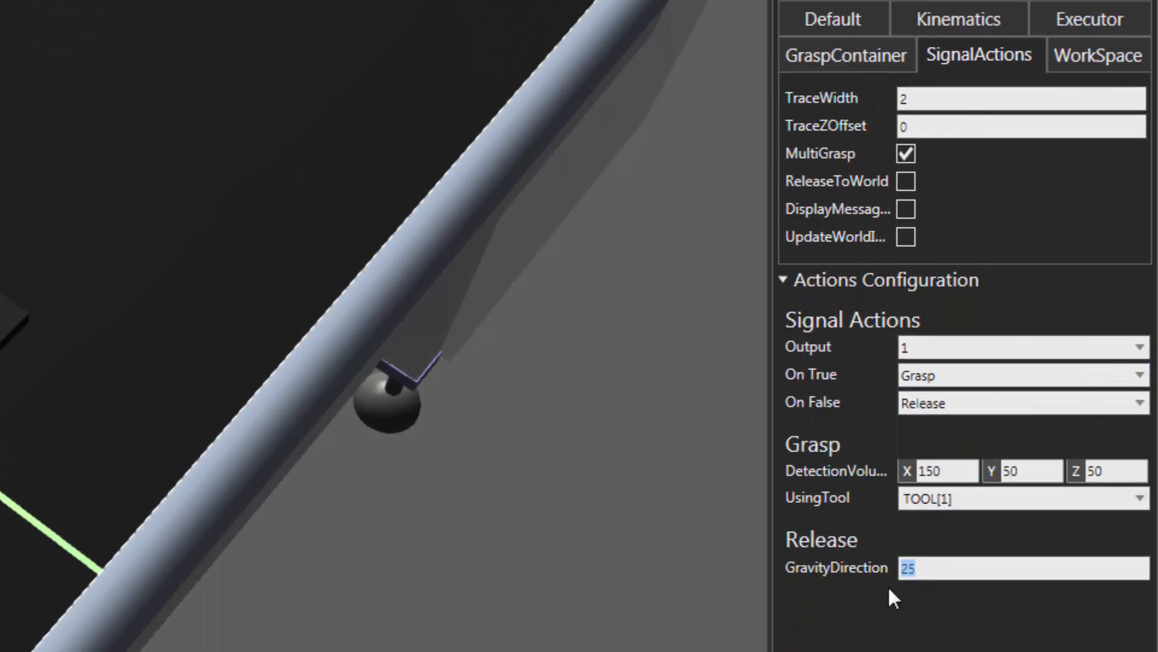
text(1)
key(Return)
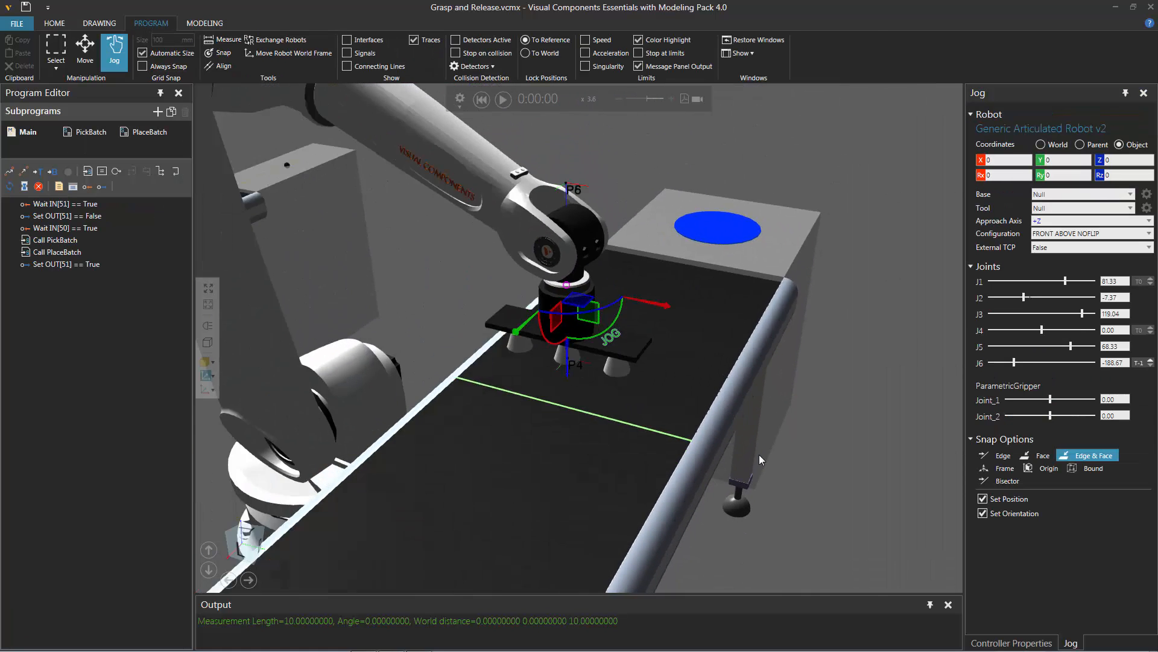
Jog the robot's joints J1 and J2 to 0
scroll(759, 454, down, 5)
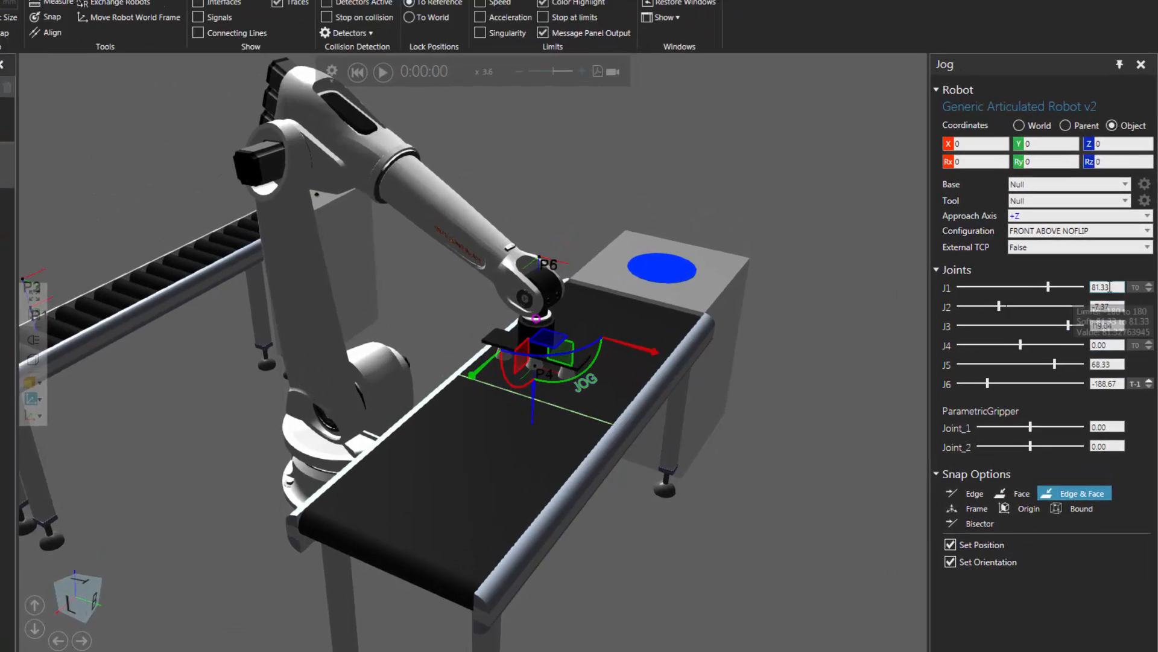
click(1115, 281)
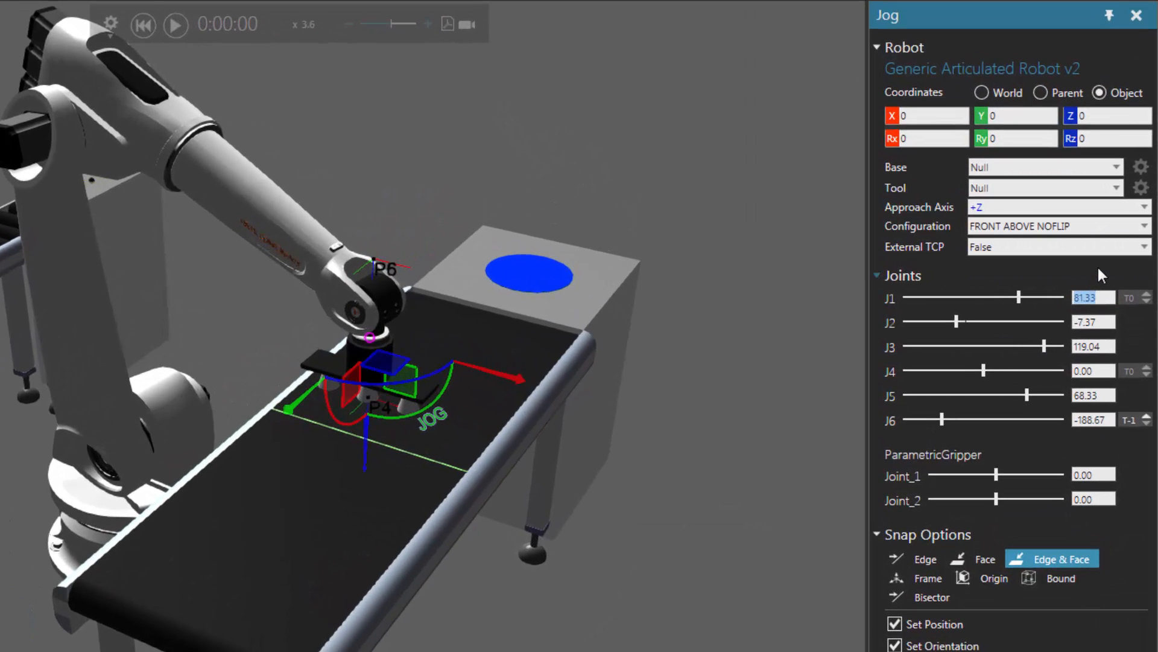
text(0)
key(Tab)
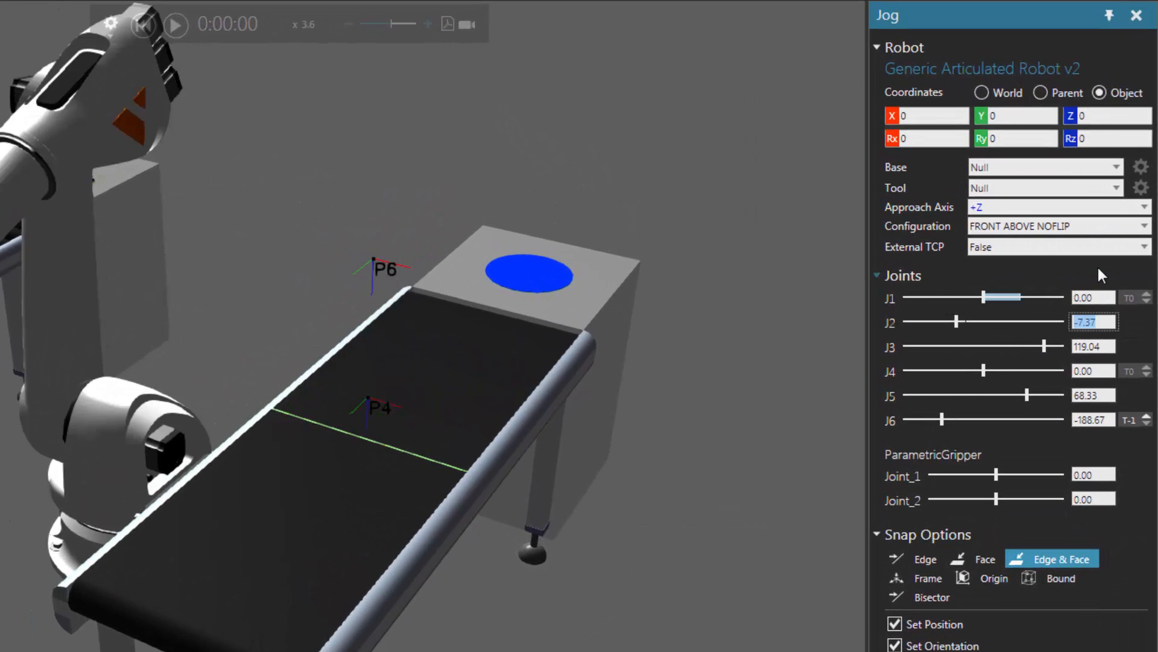
text(90)
key(Tab)
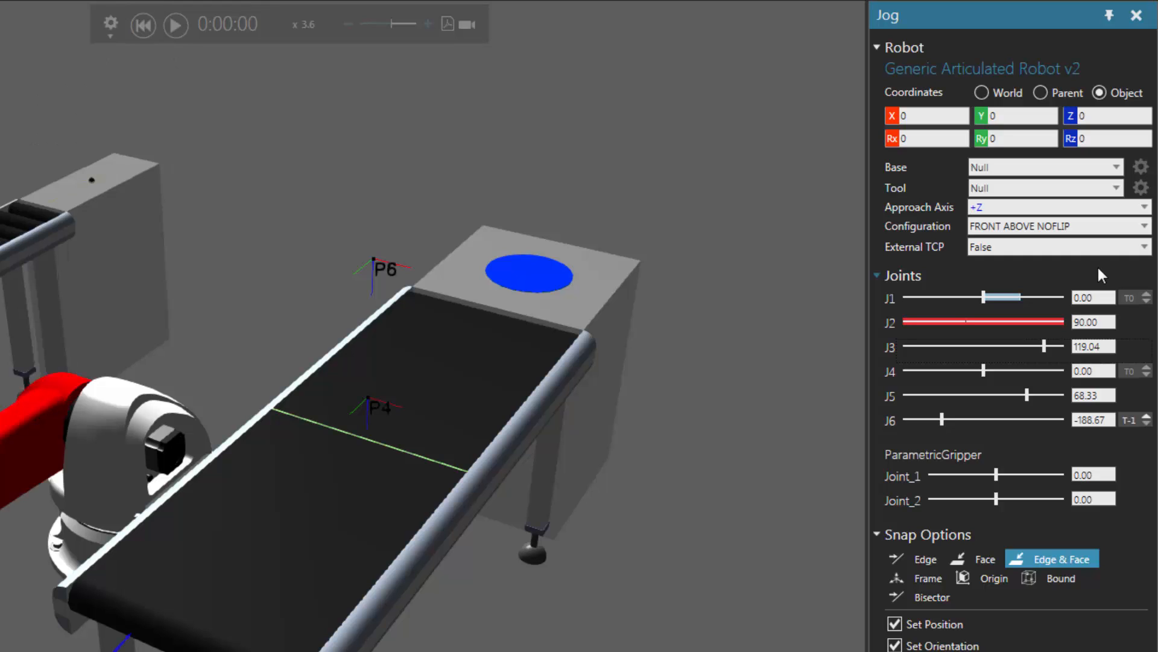
drag(1109, 322, 1056, 322)
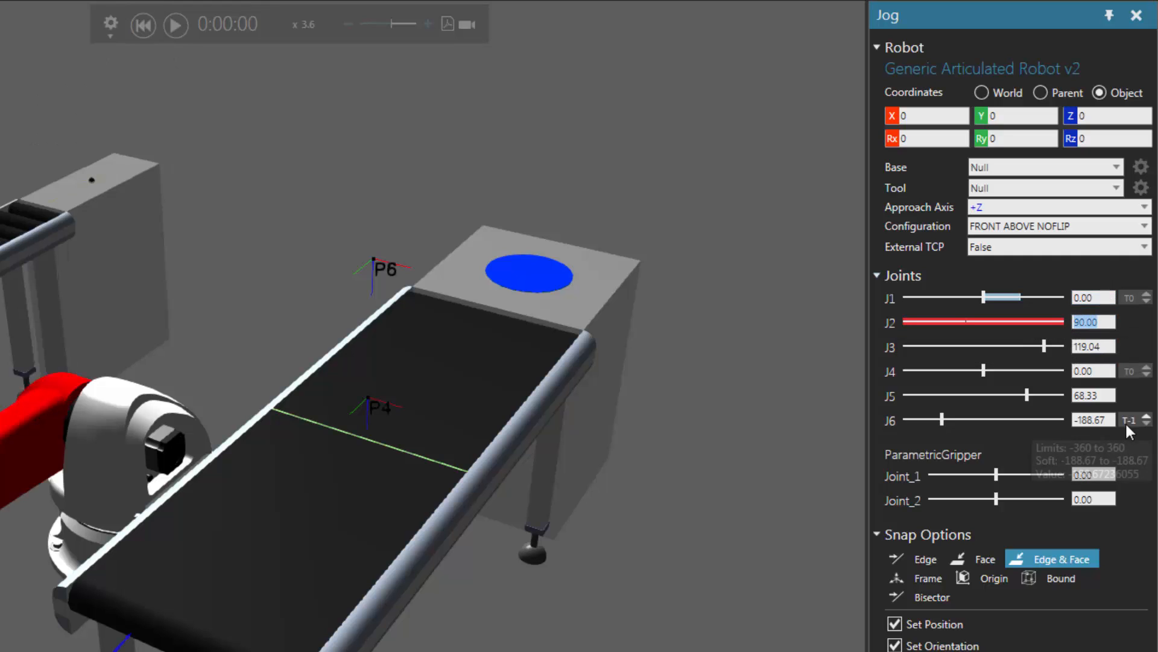
text(0)
key(Tab)
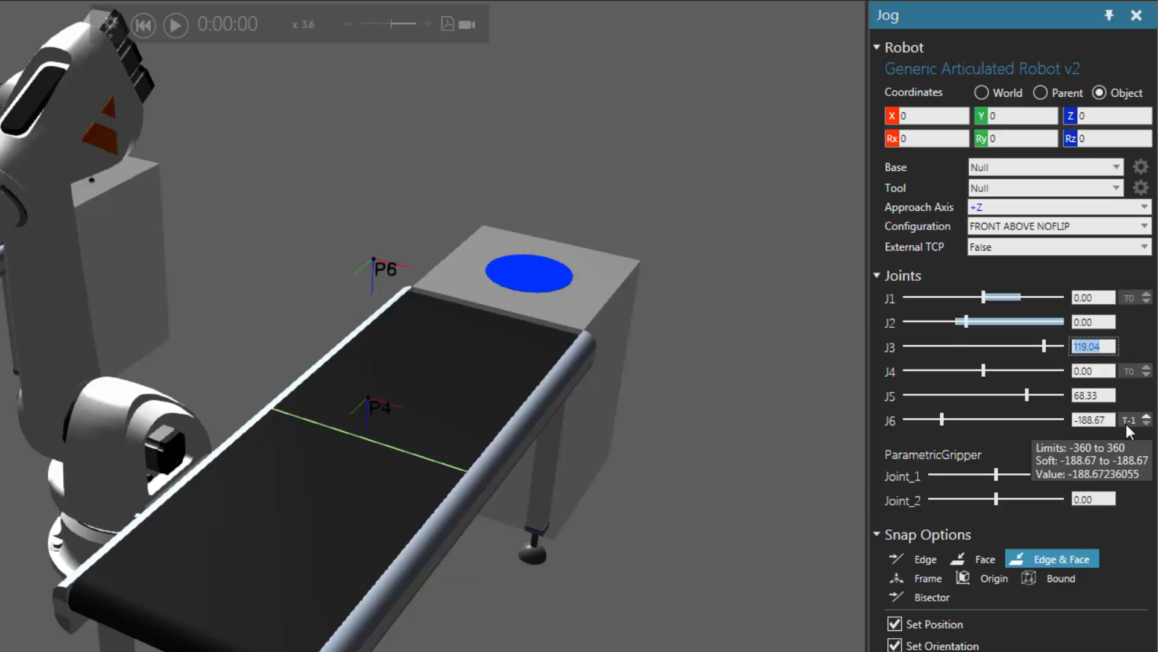
Set the robot's joint J3 to 90 and joints J5 and J6 to 0
text(90)
key(Tab)
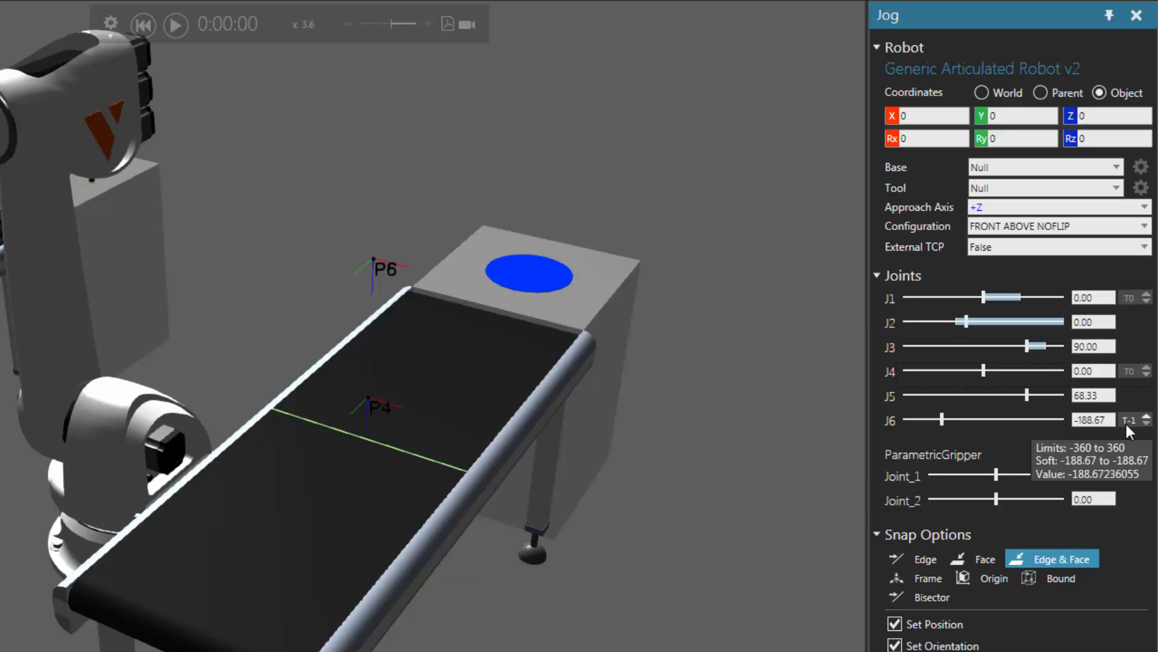
key(Tab)
key(Tab)
text(0)
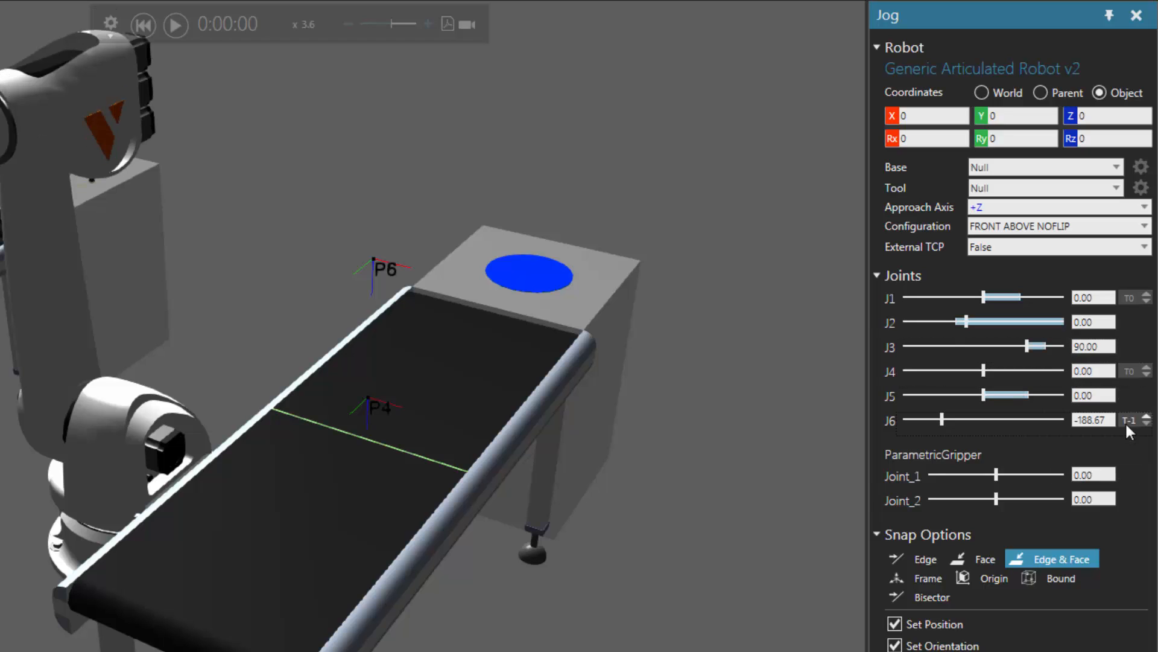
key(Tab)
text(0)
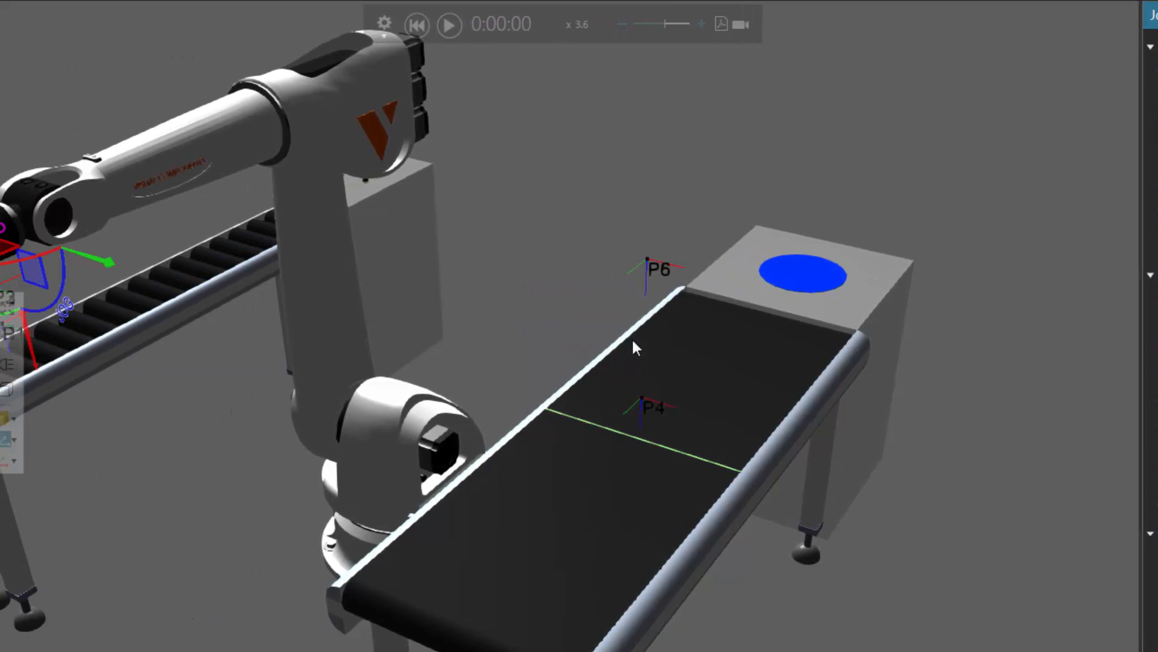
Save the robot's current pose as the simulation's initial state
middle_drag(435, 314, 579, 351)
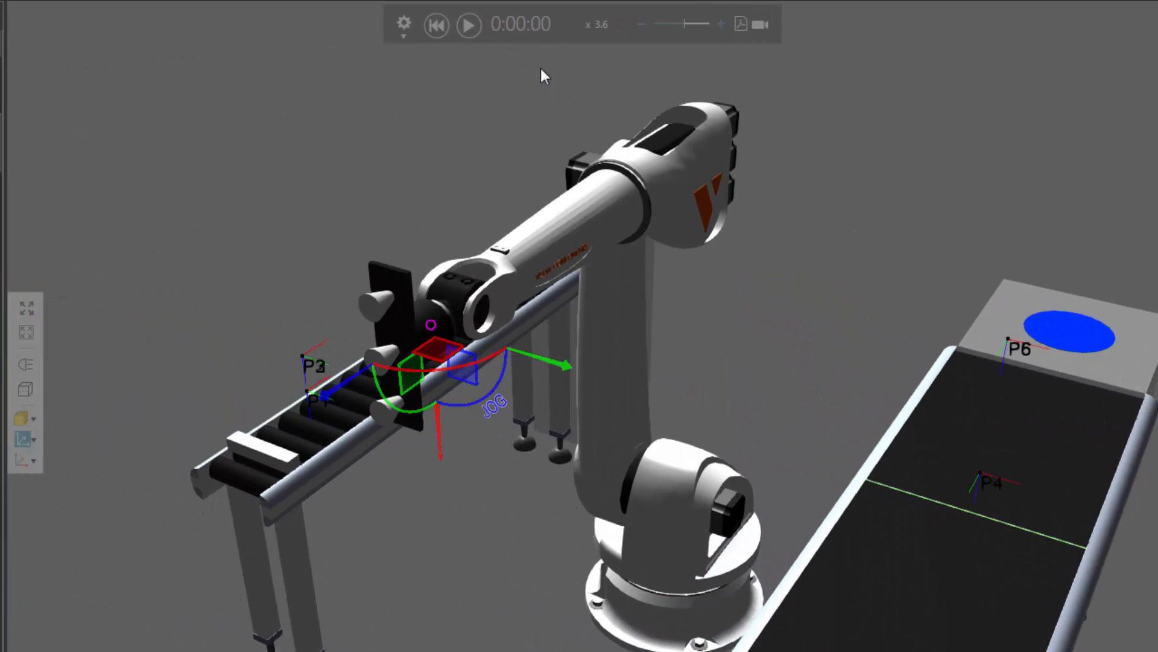
click(403, 38)
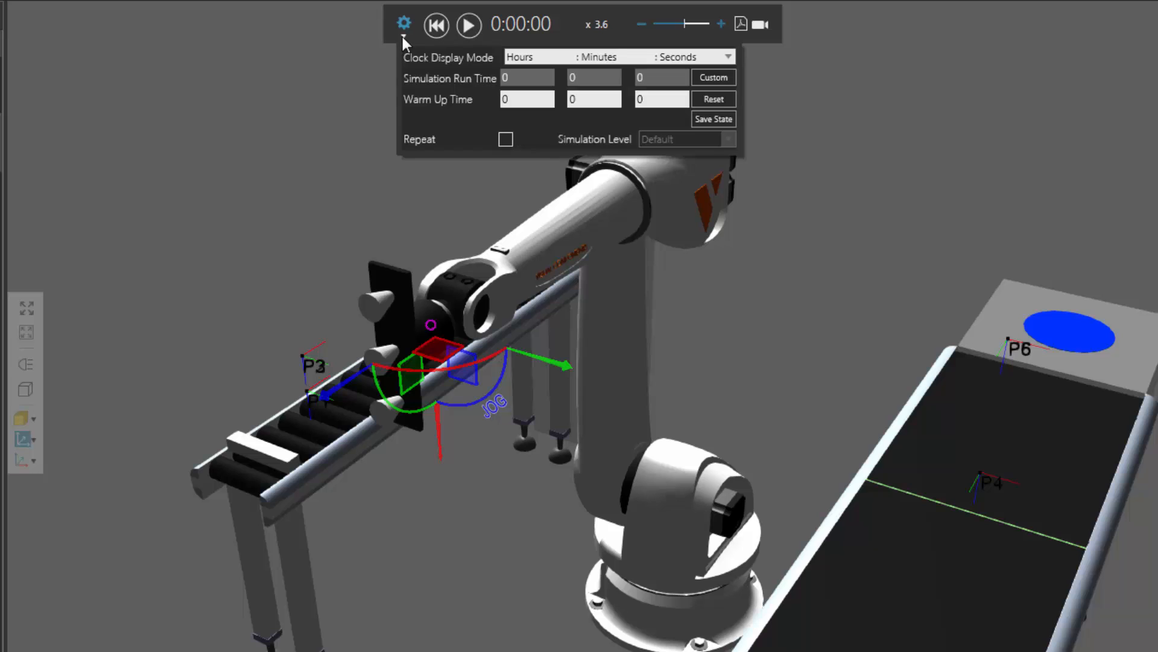
click(714, 119)
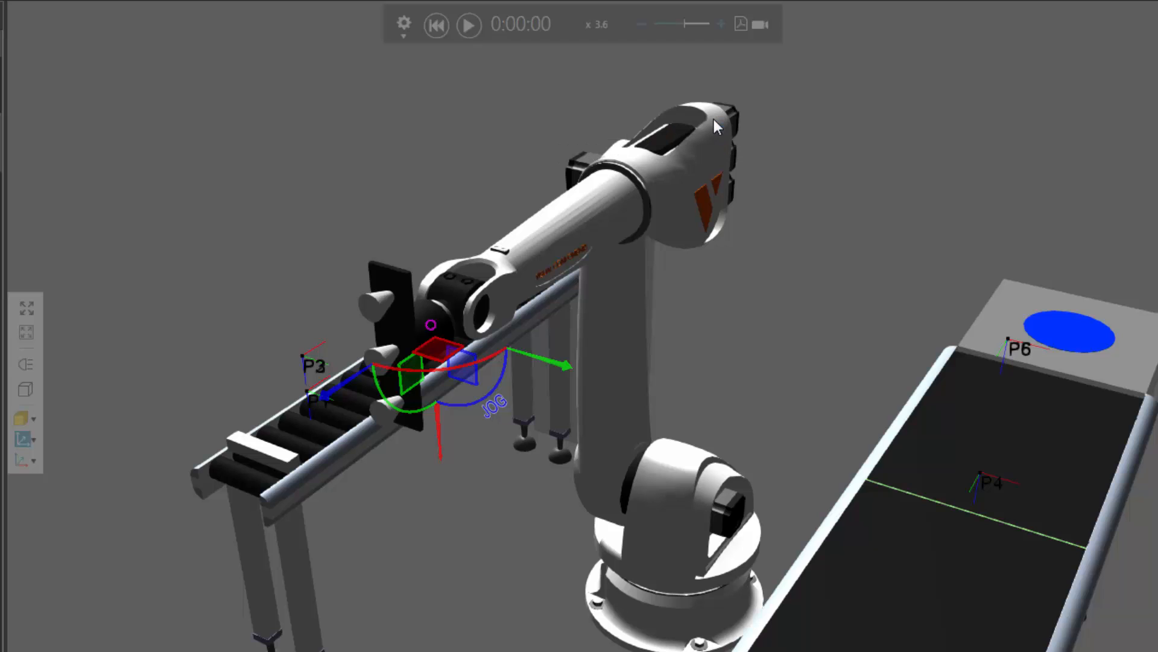
Run the simulation at a reduced speed through the Halt statement and examine the cylinders released into the box
click(469, 25)
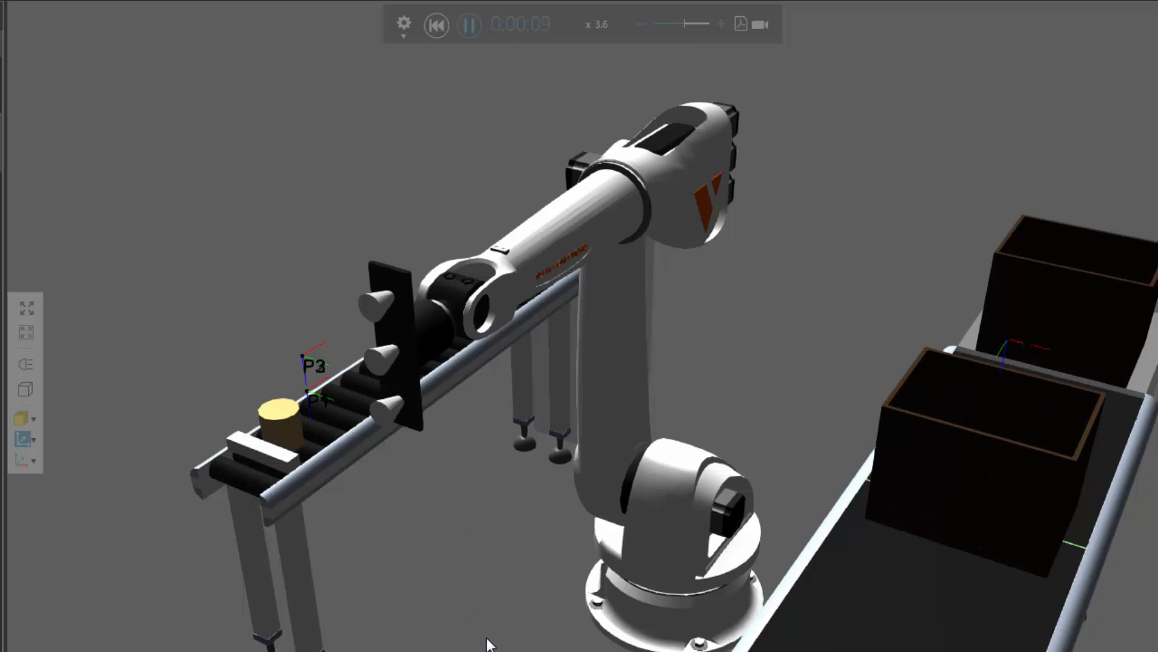
click(642, 24)
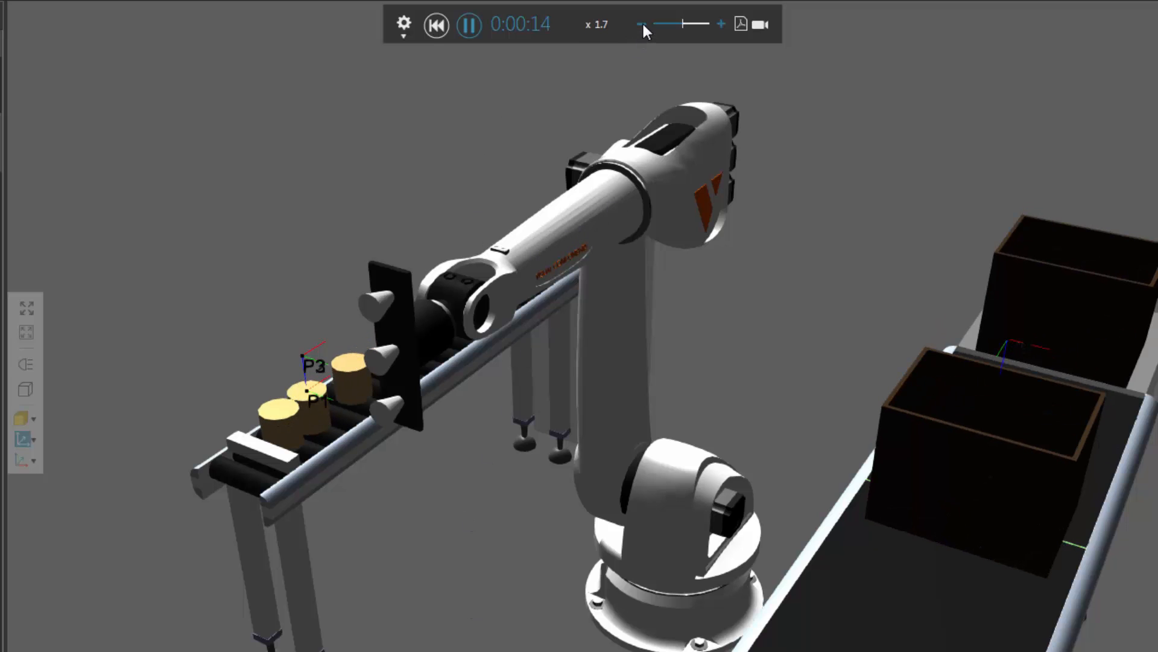
click(643, 24)
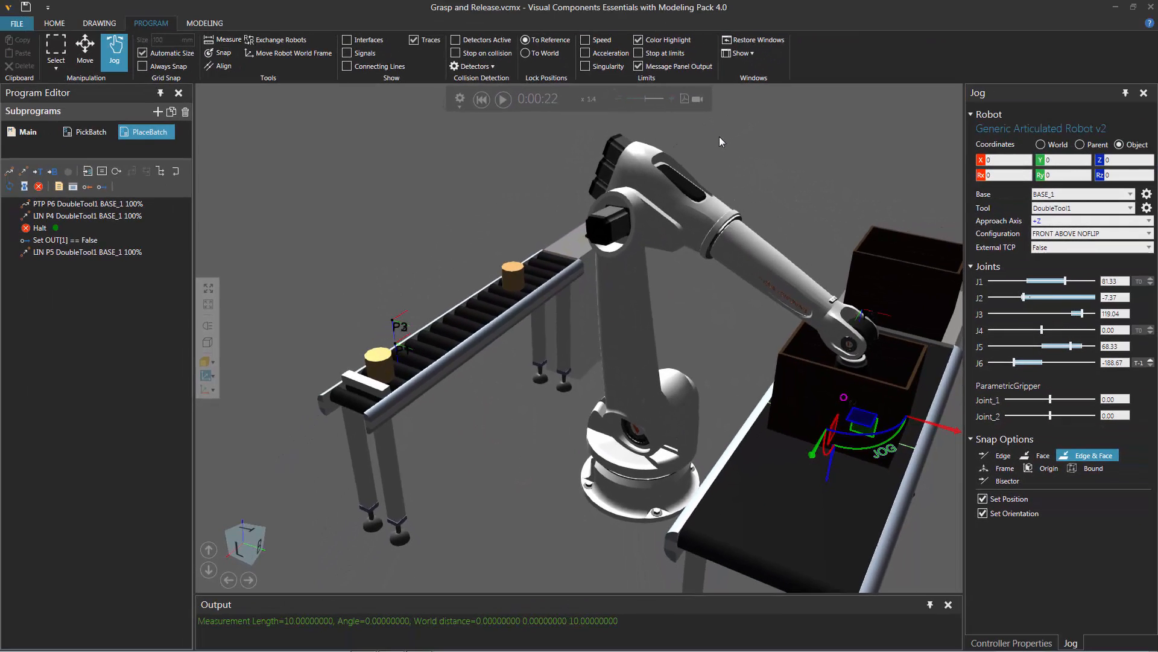
click(504, 100)
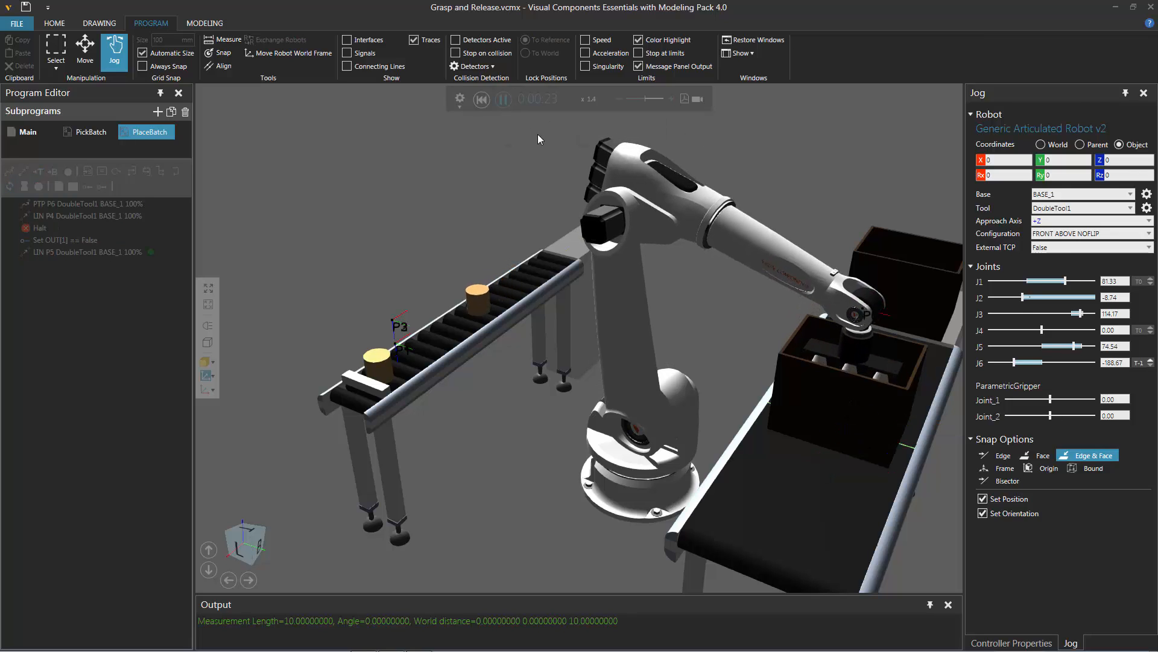
right_drag(468, 178, 453, 180)
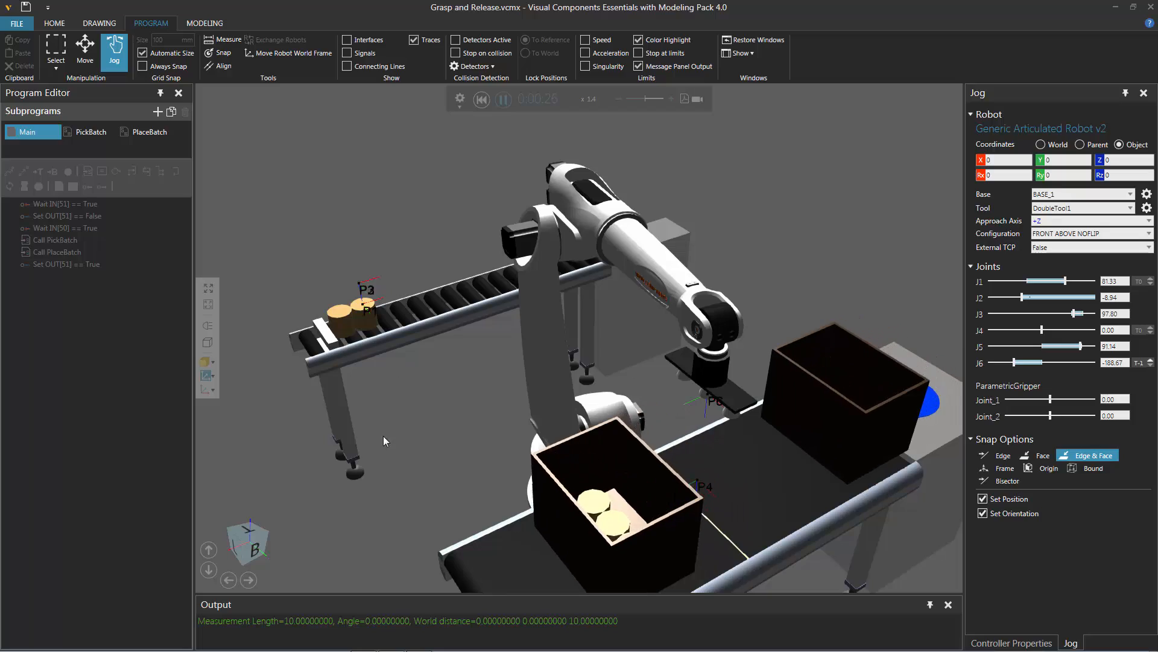
right_drag(384, 435, 394, 382)
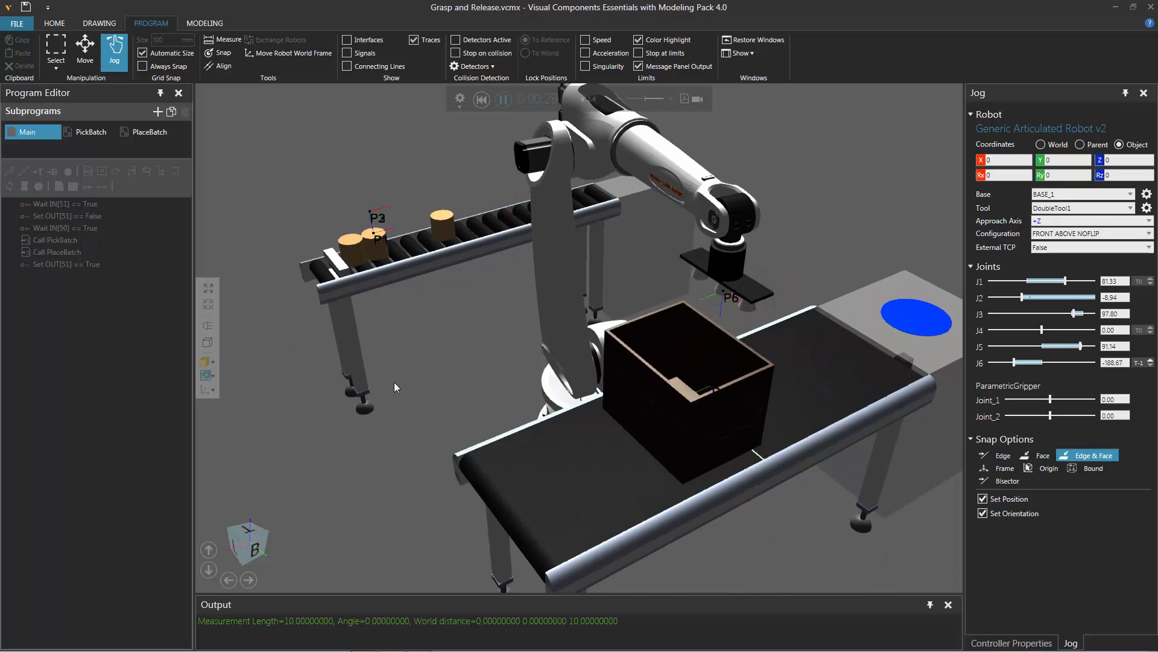